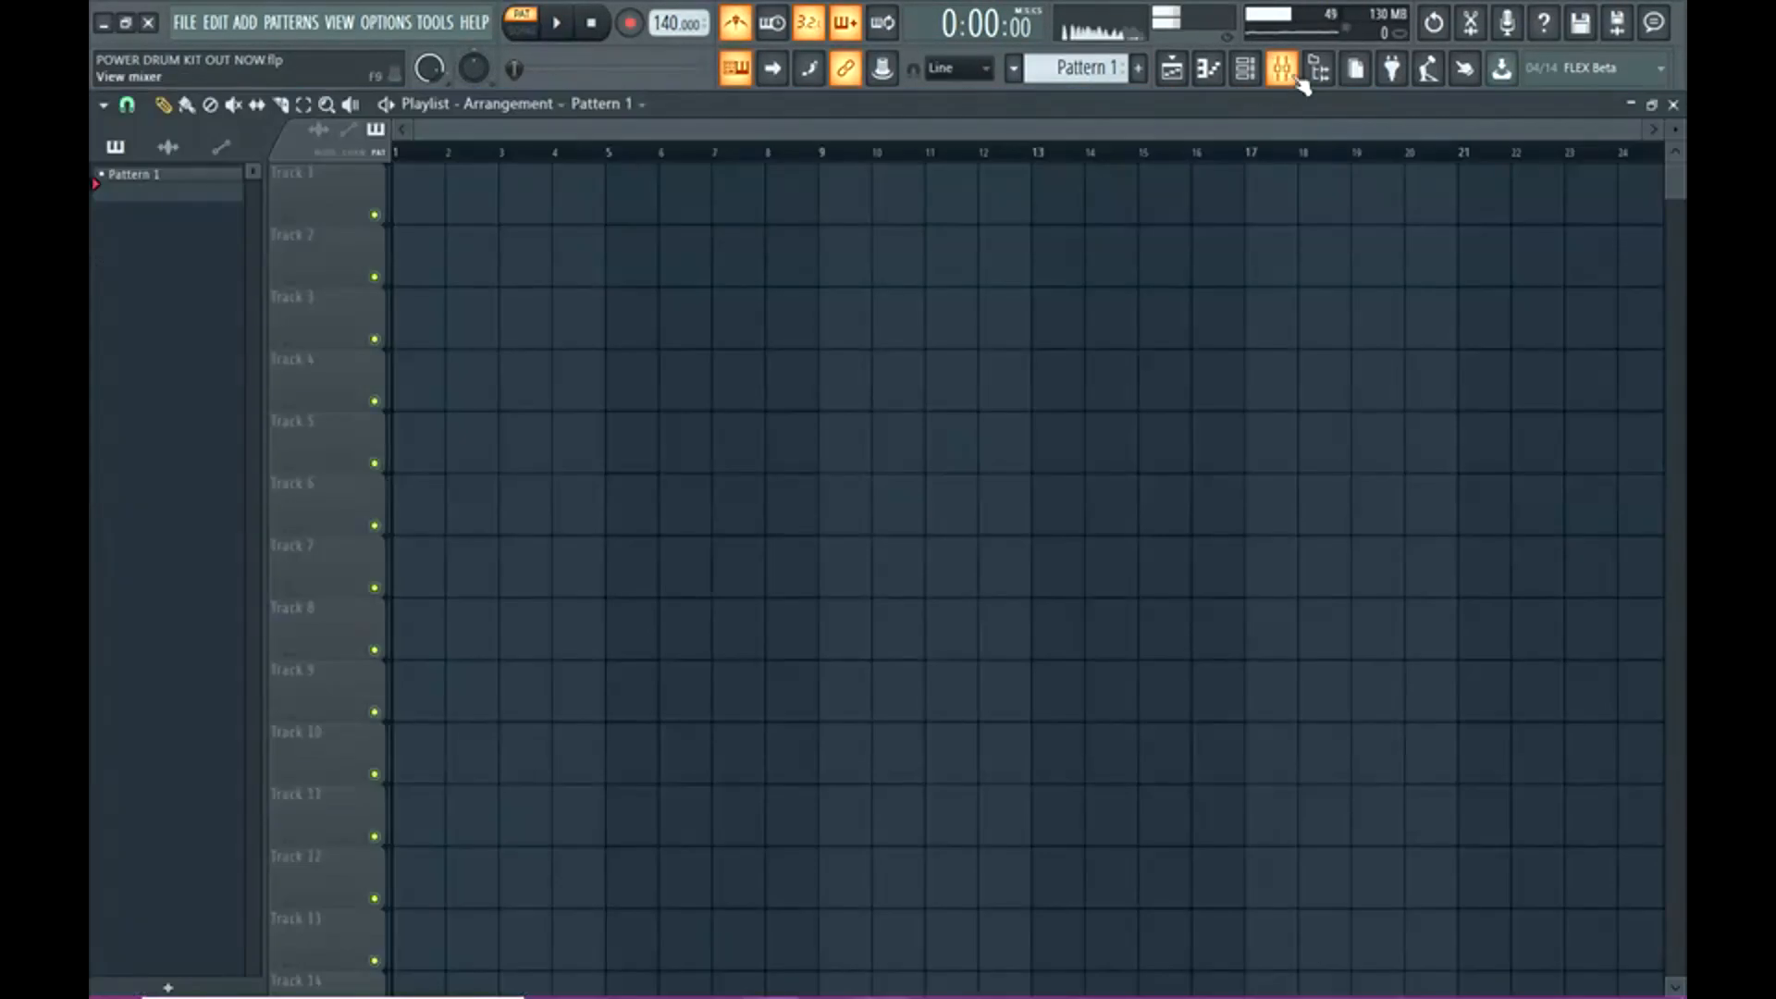
Step: Open the DRUMS > CHAMBERS > POWER > LOOPS folder in the Browser
click(1319, 68)
drag(318, 481, 206, 359)
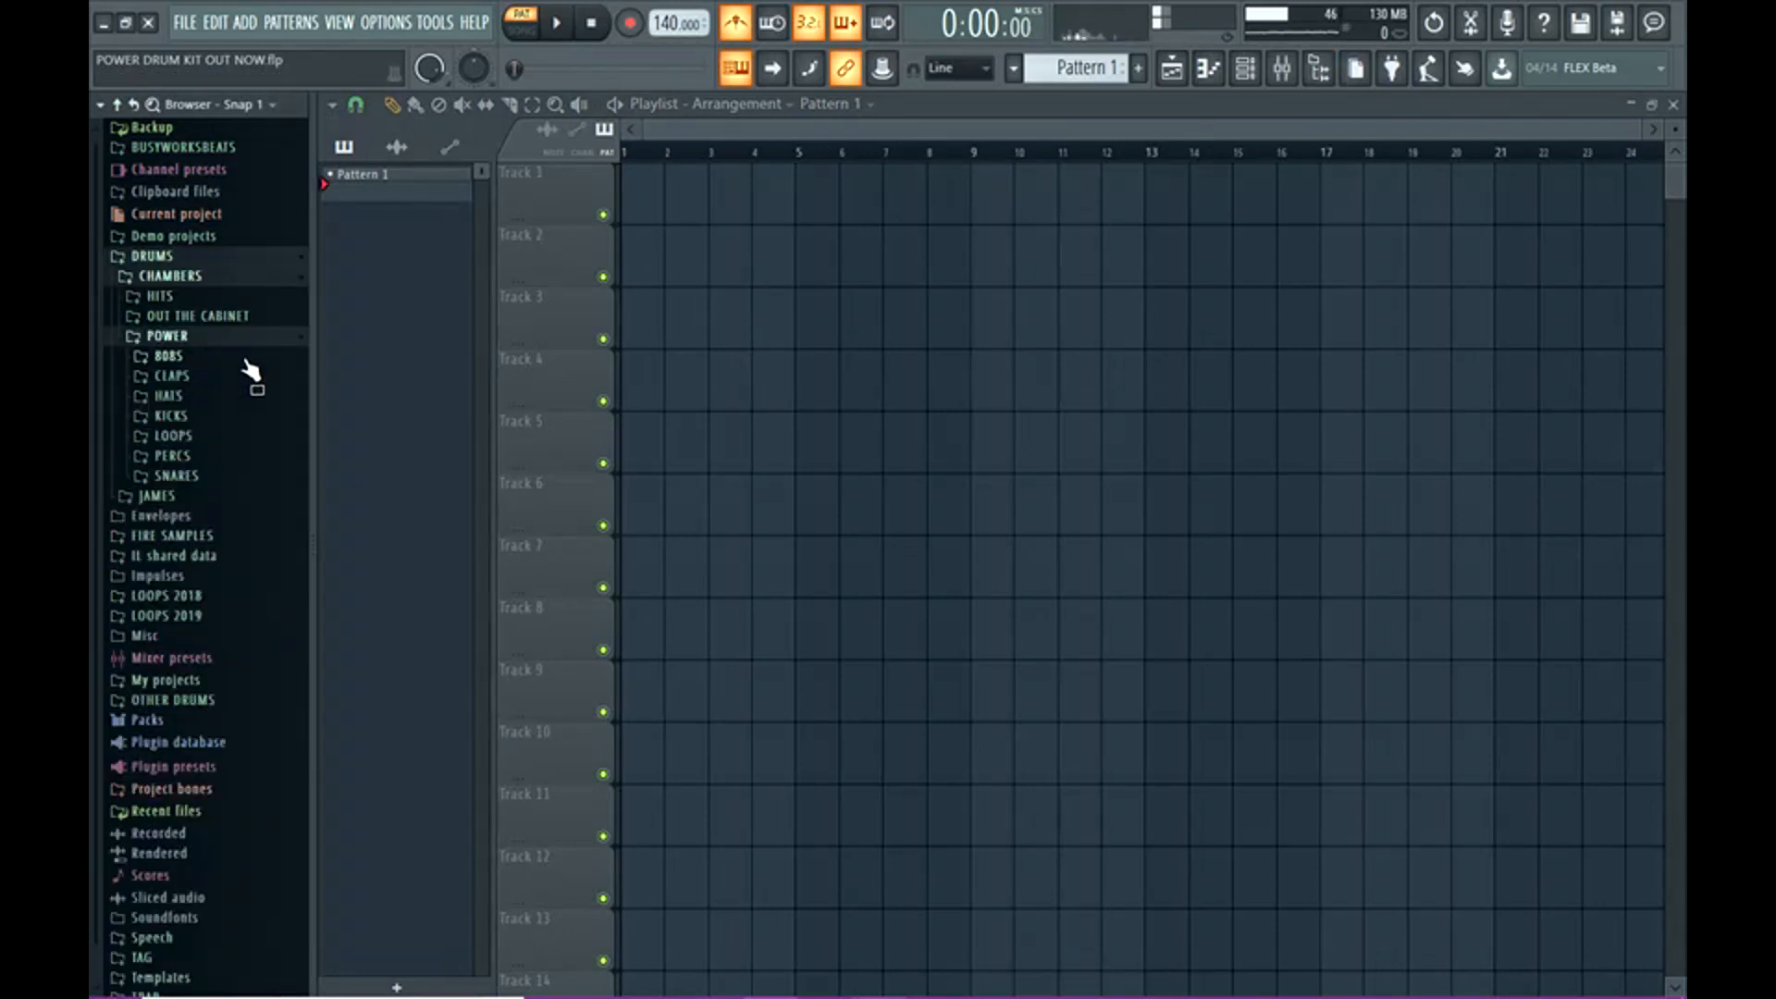
drag(250, 374, 211, 447)
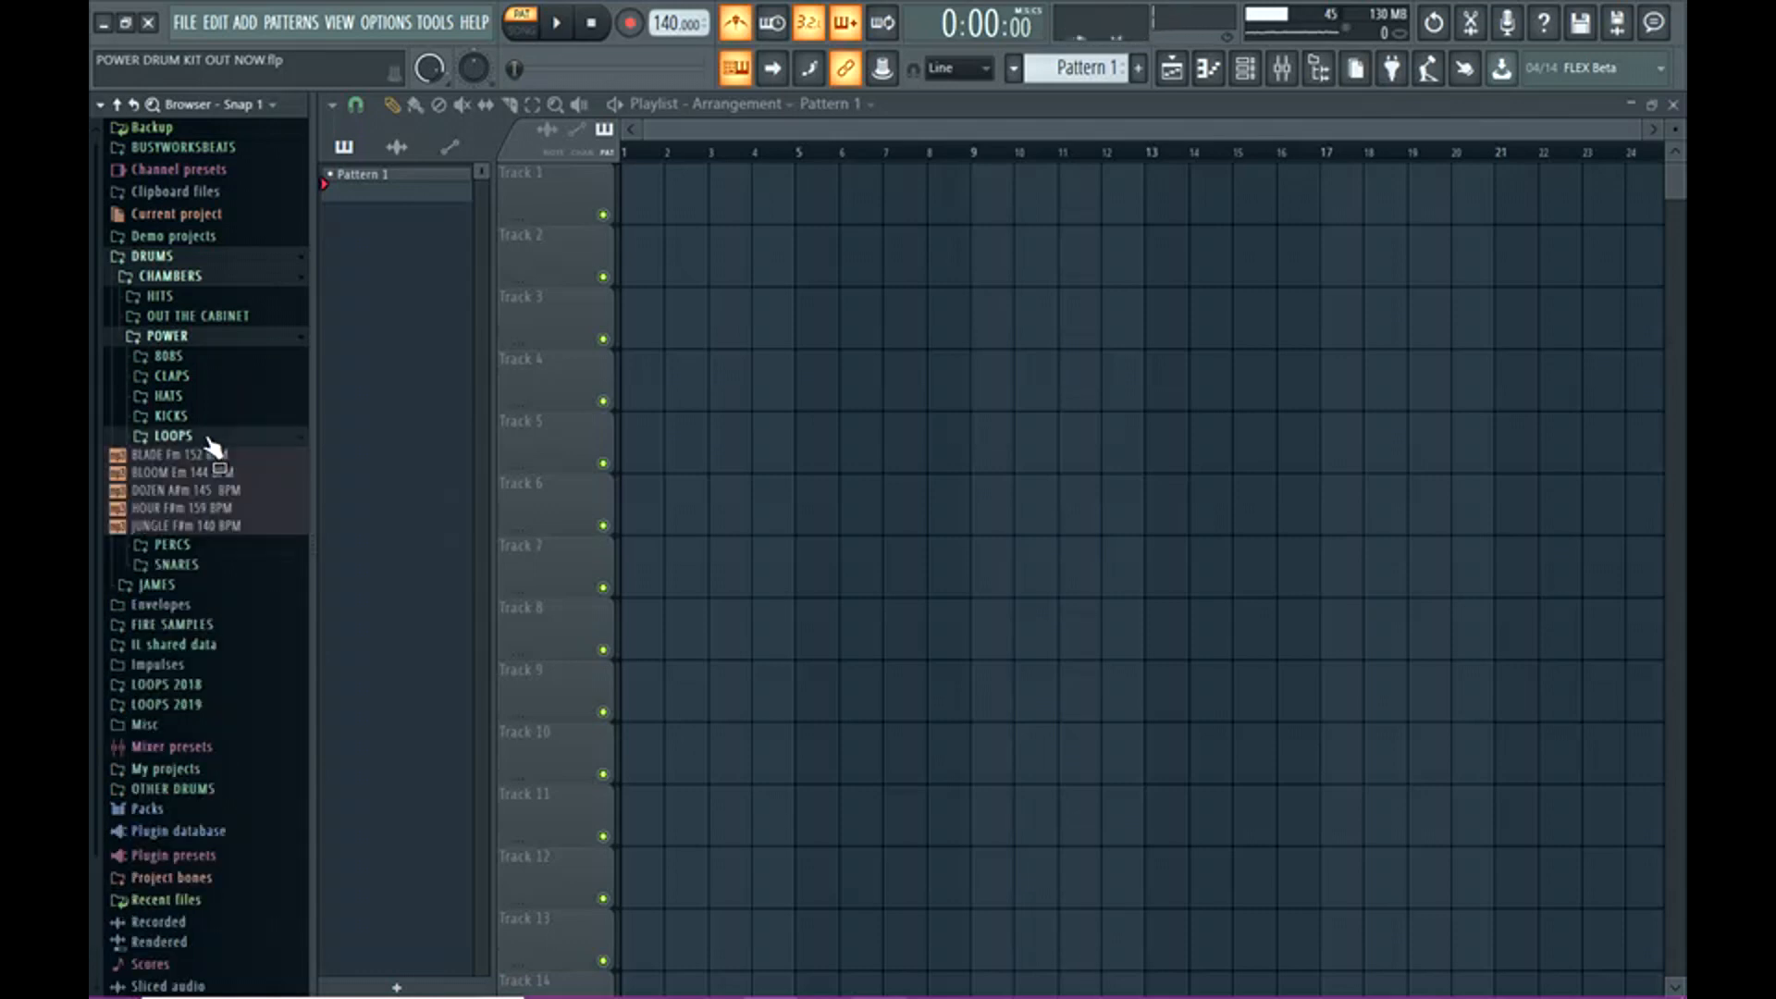
Step: Preview the BLADE Fm 152 BPM and BLOOM Em 144 BPM loops, then set the tempo to 152
click(204, 458)
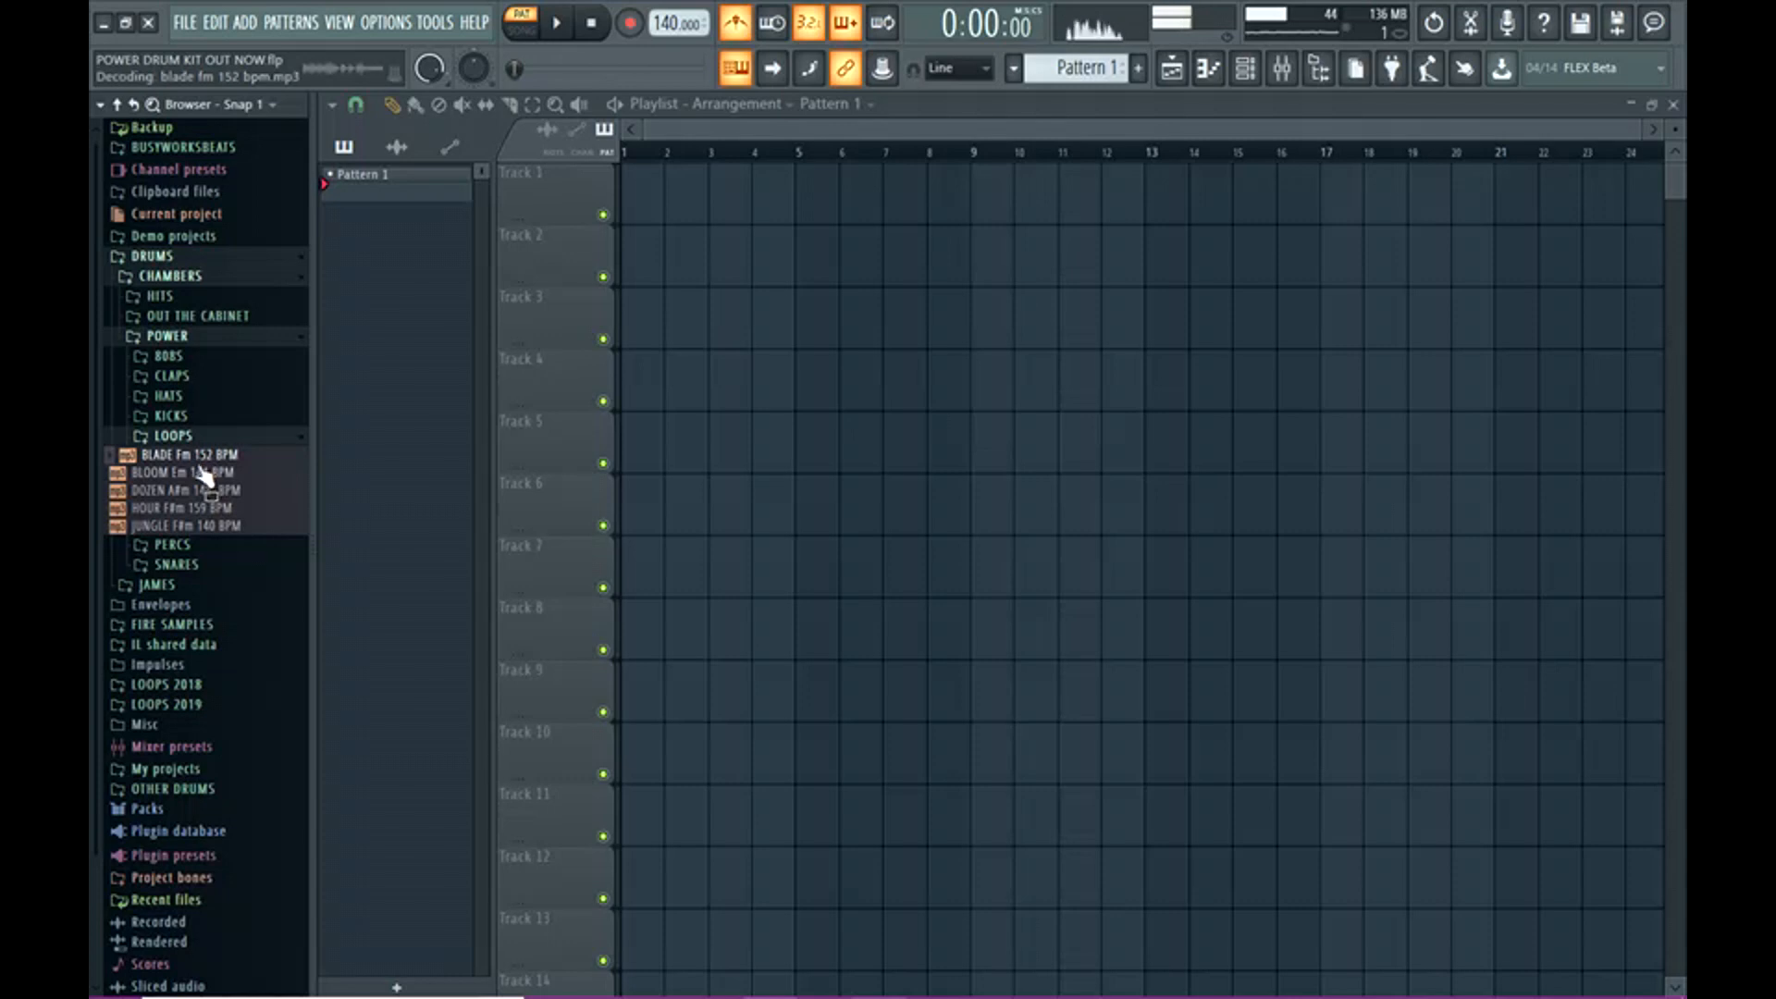
click(203, 473)
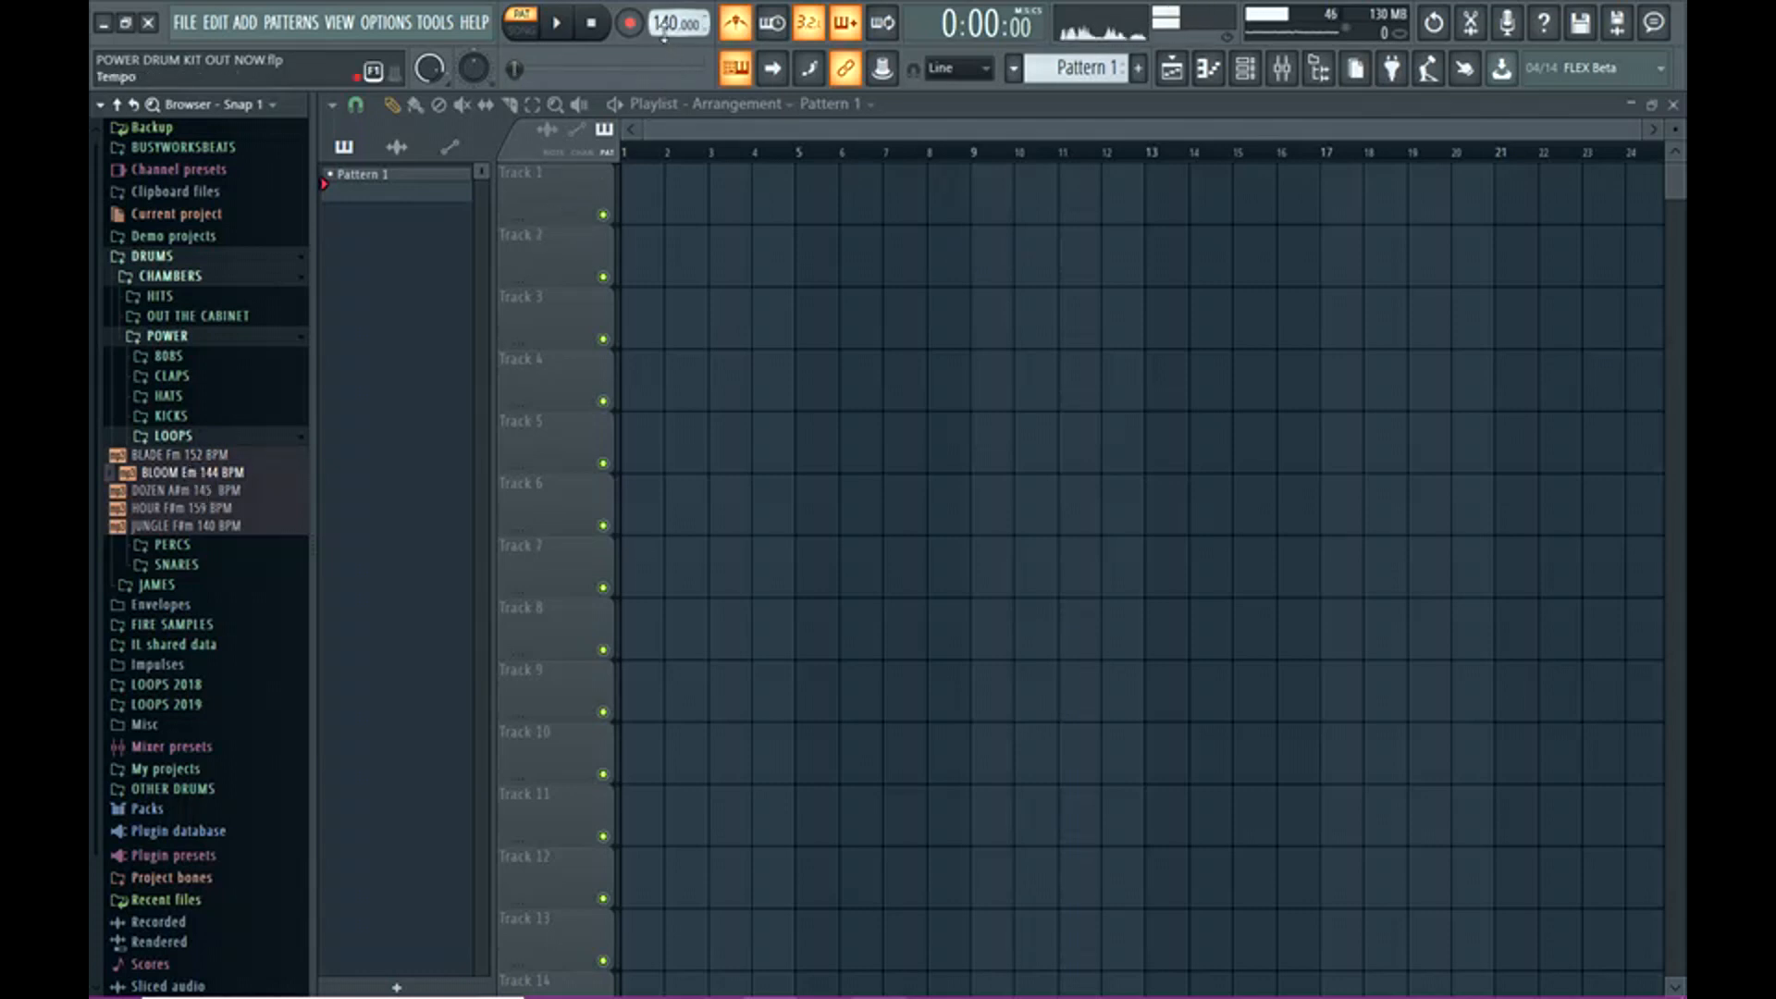
drag(678, 22, 678, 17)
Step: Place BLADE Fm 152 BPM on Track 1 at bar 1, disable the metronome, and audition it from bar 1 and bar 25
drag(227, 463, 647, 196)
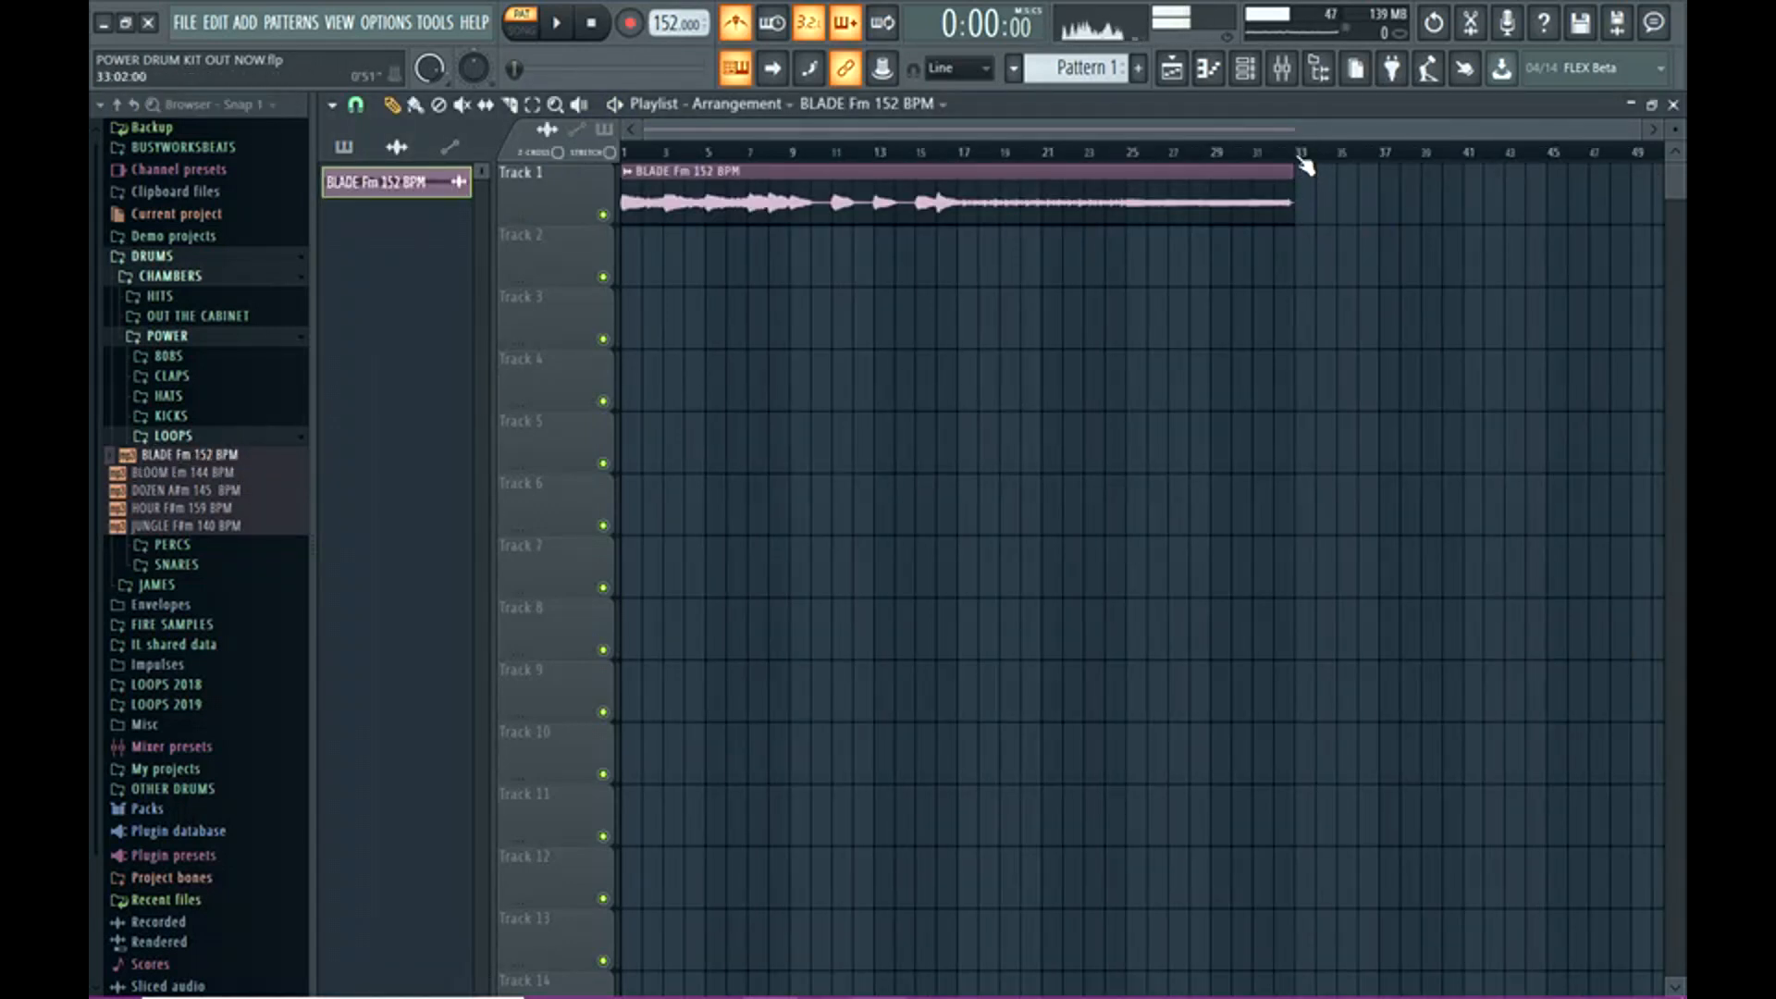
click(737, 25)
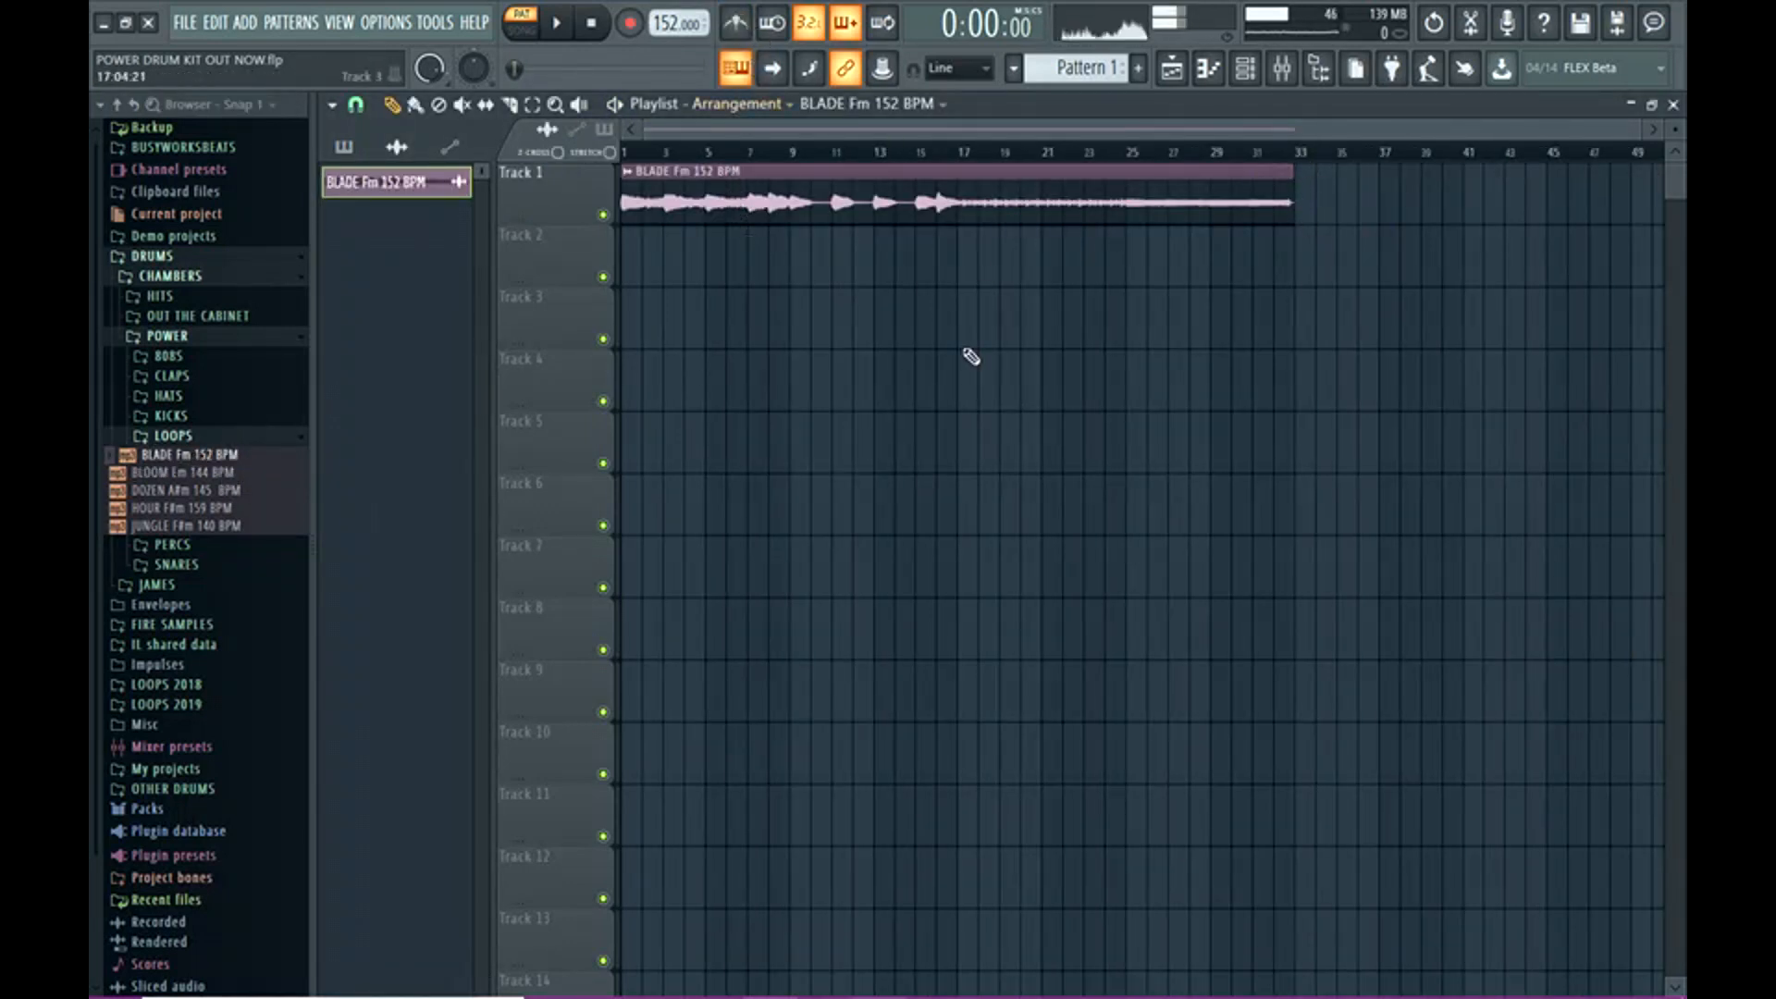
key(space)
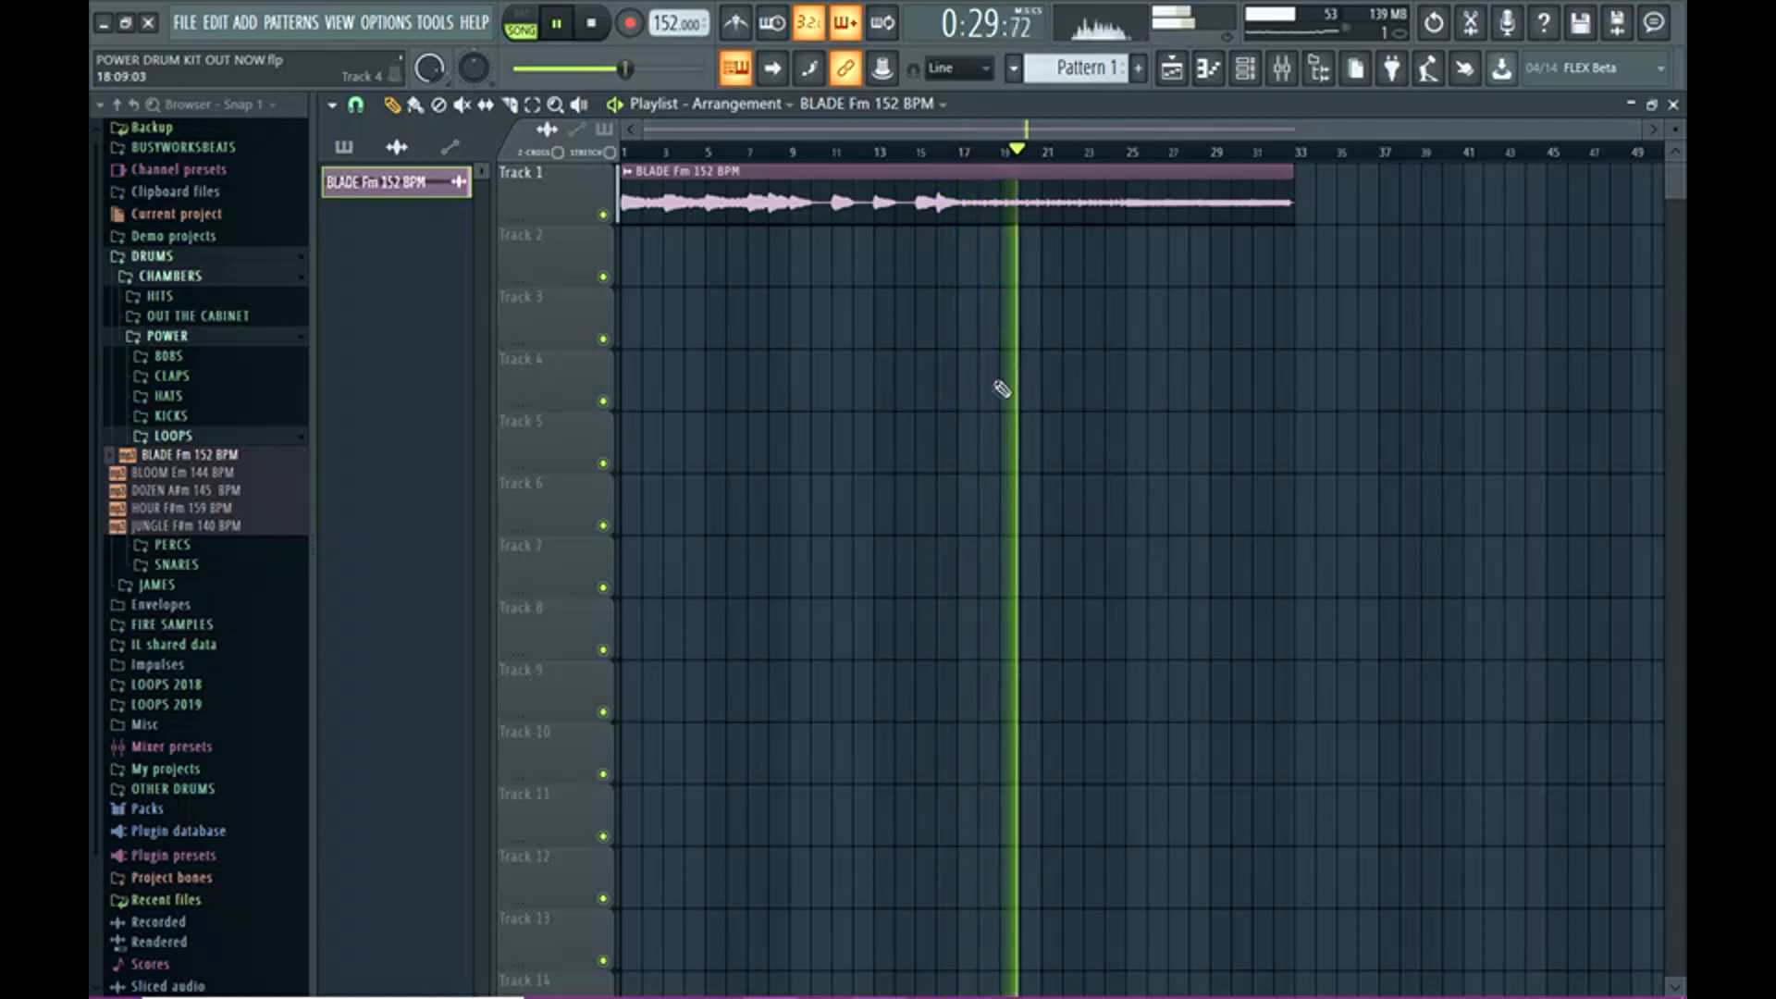
key(space)
click(1129, 154)
key(space)
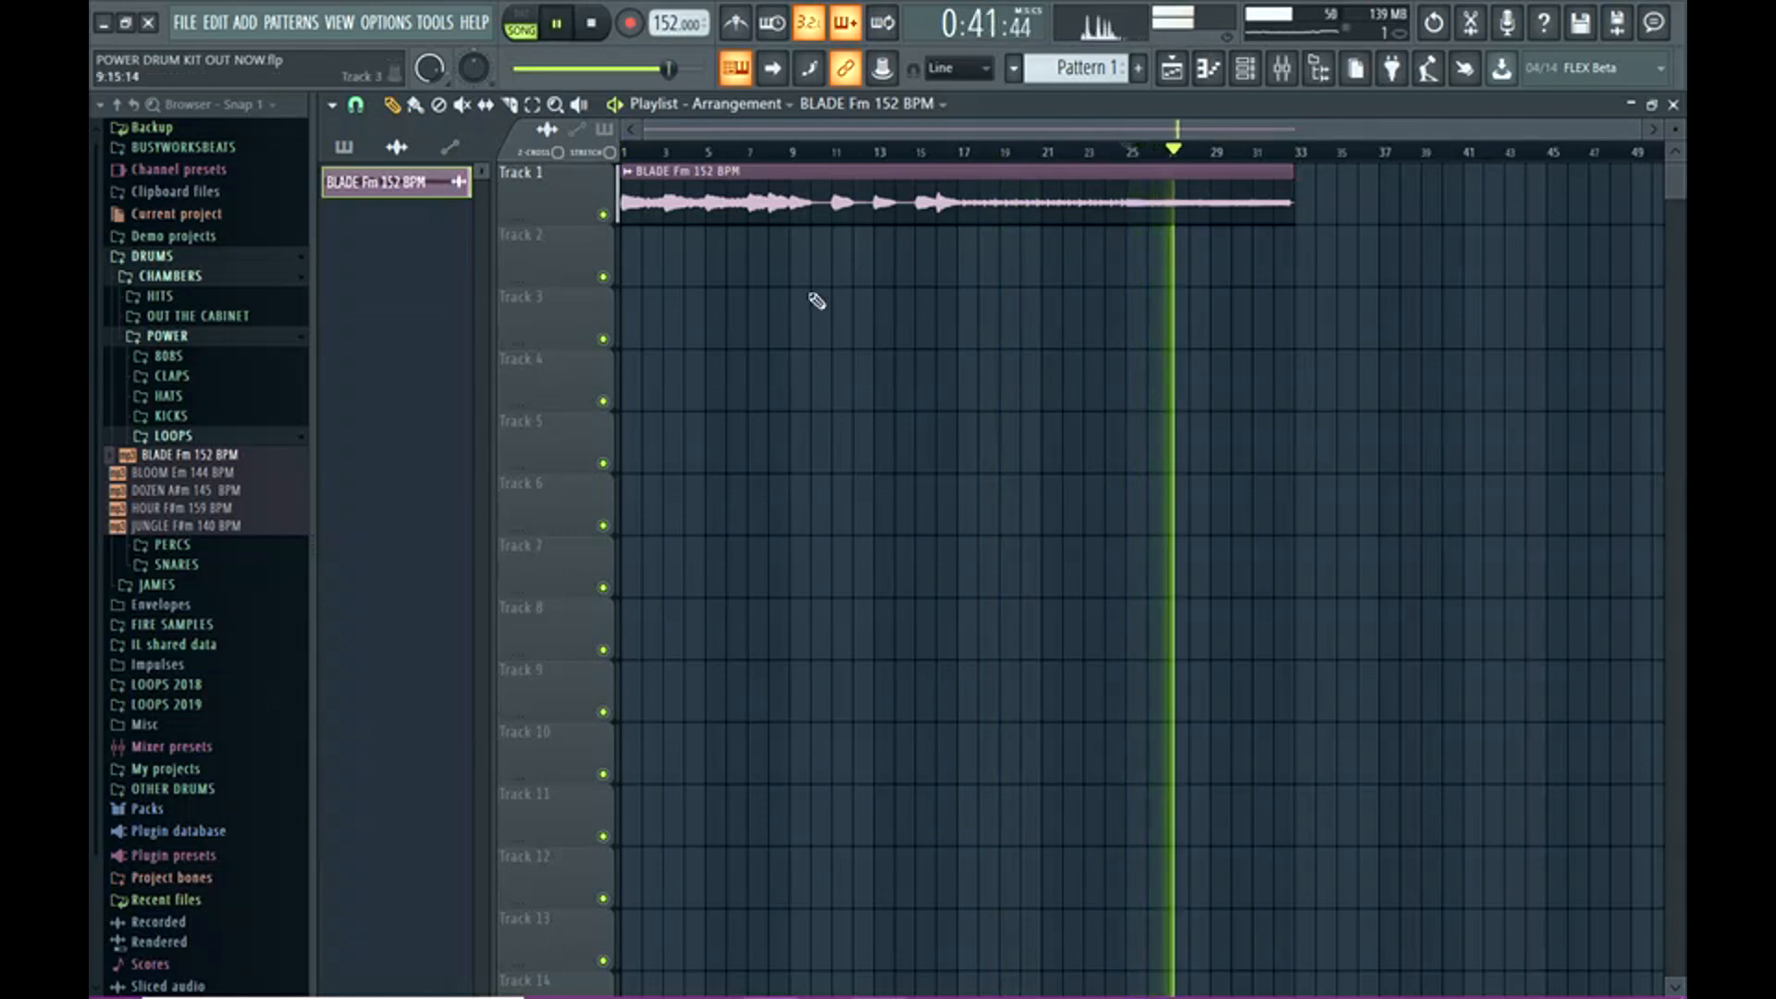
key(space)
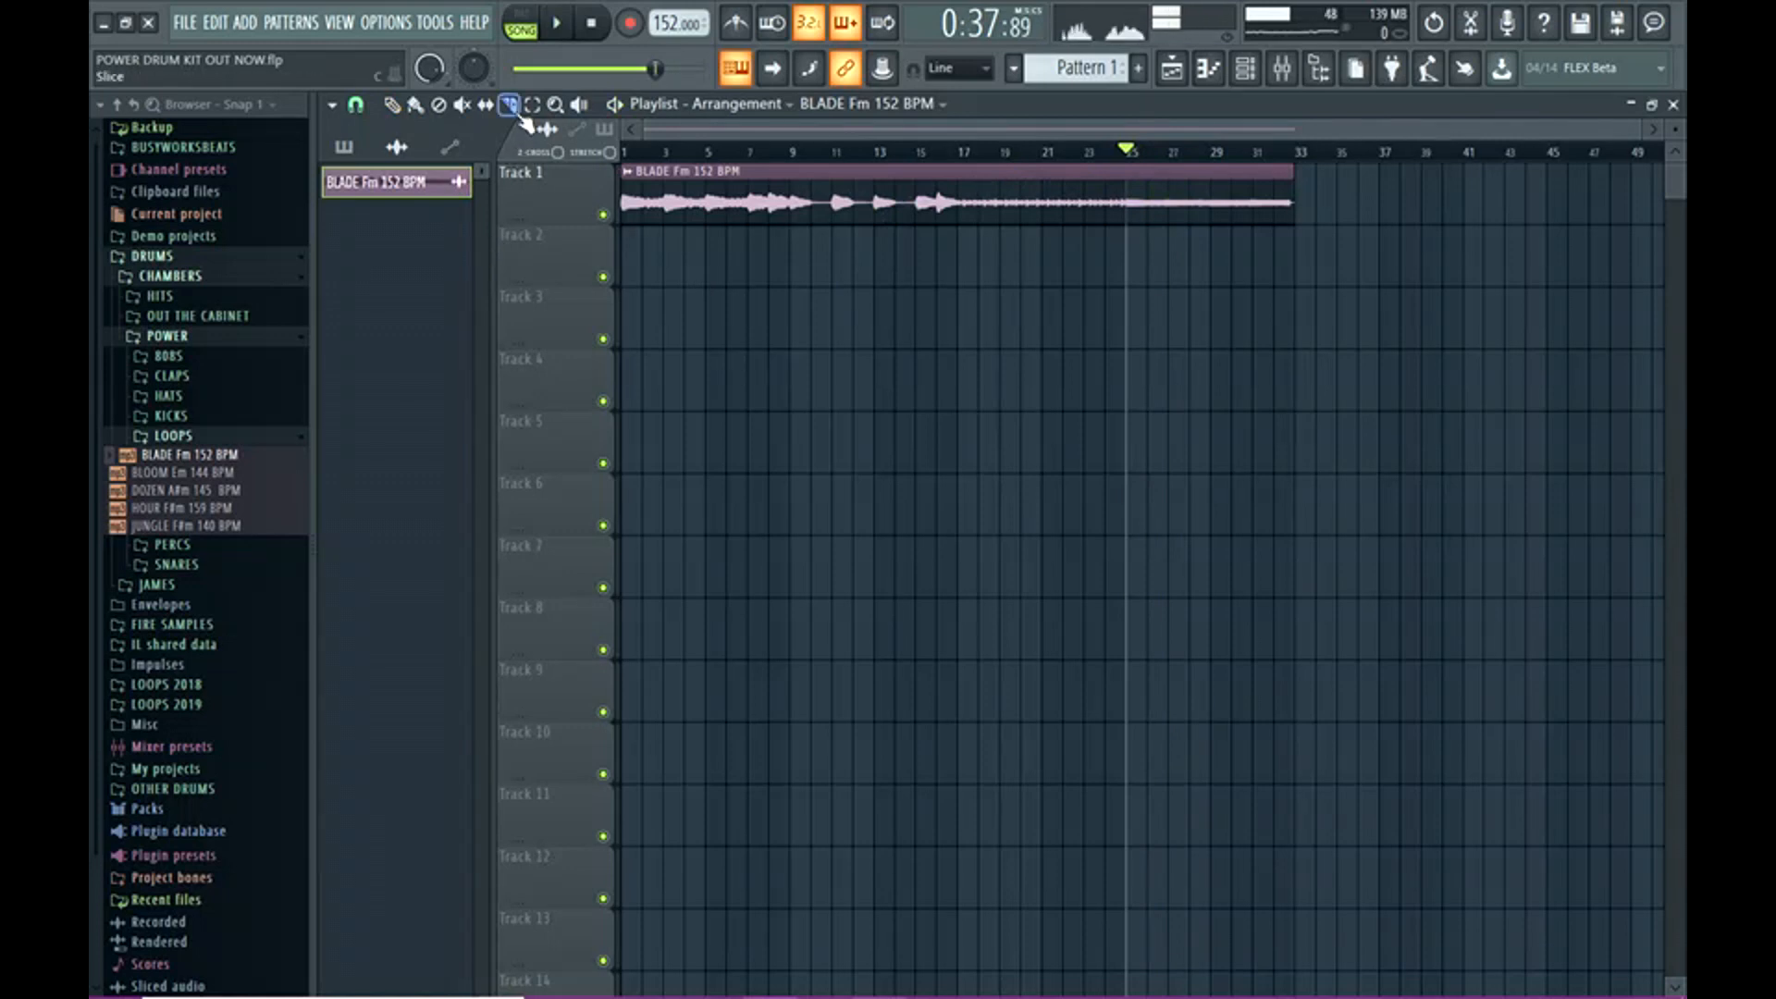
Step: Slice the BLADE loop clip at bars 9, 17 and 25
click(798, 198)
click(961, 198)
click(1126, 198)
Step: Move the bar 17–25 slice to Track 2 and the bar 25–33 slice to Track 3
key(p)
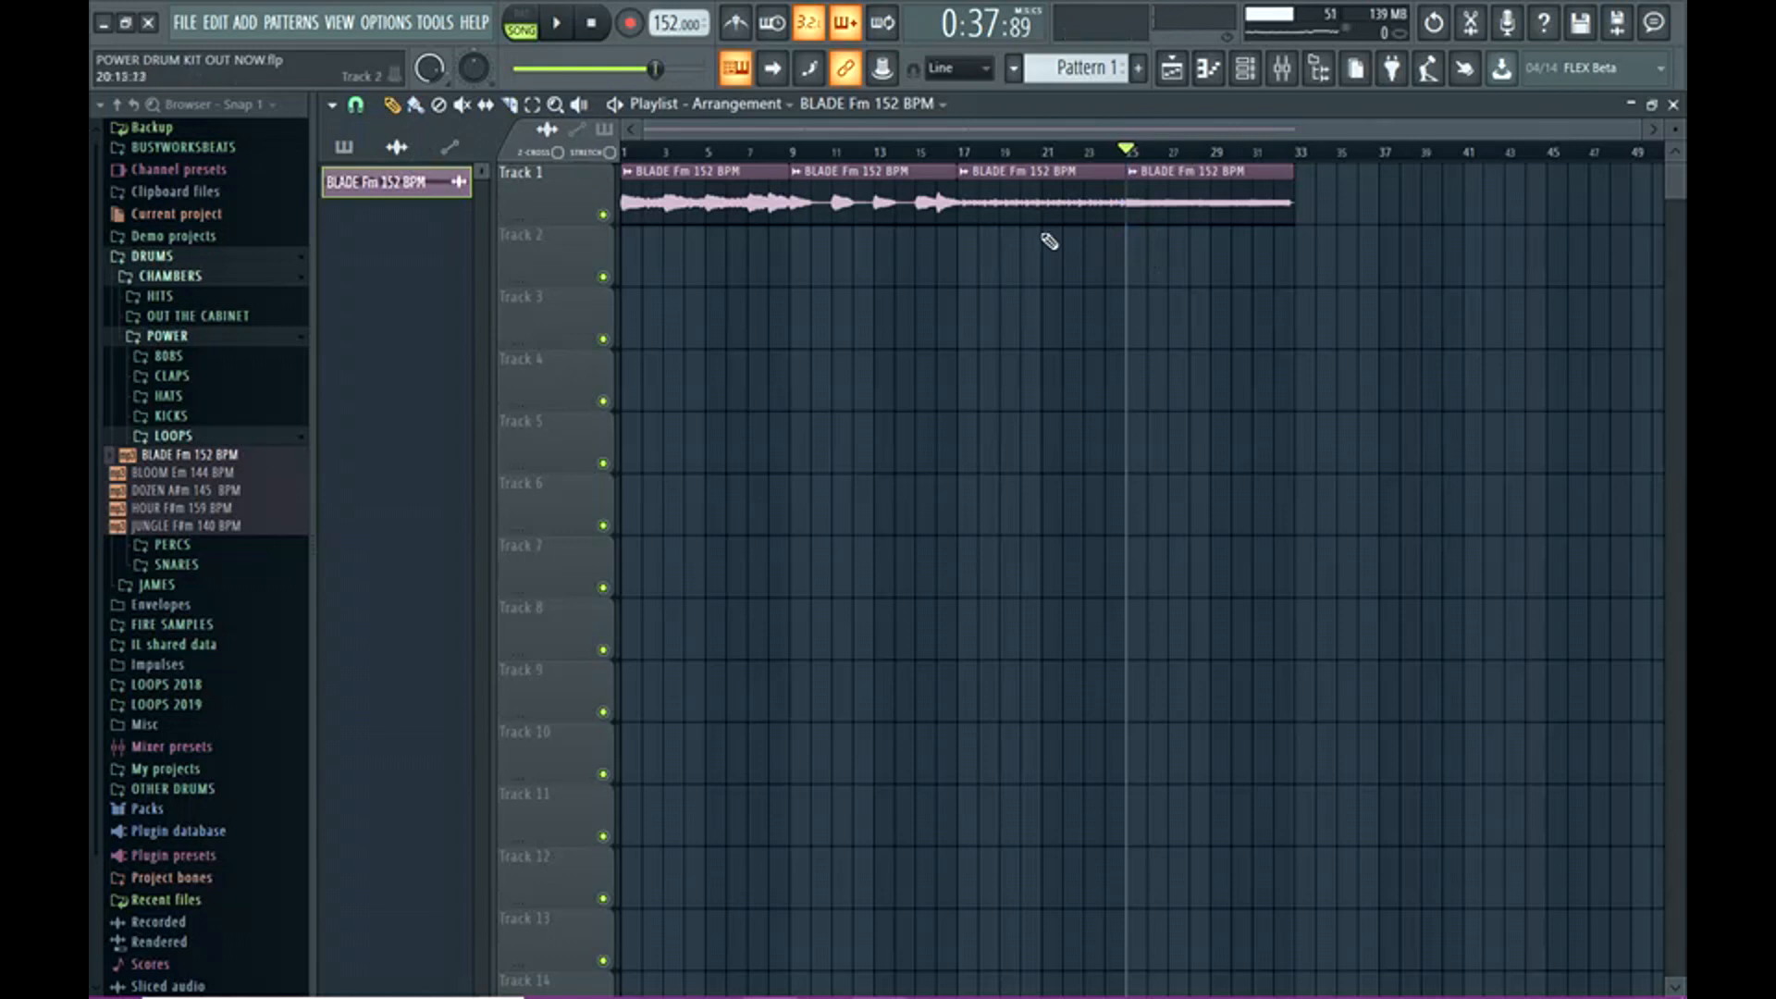
drag(1045, 198, 1045, 261)
drag(1146, 201, 1146, 325)
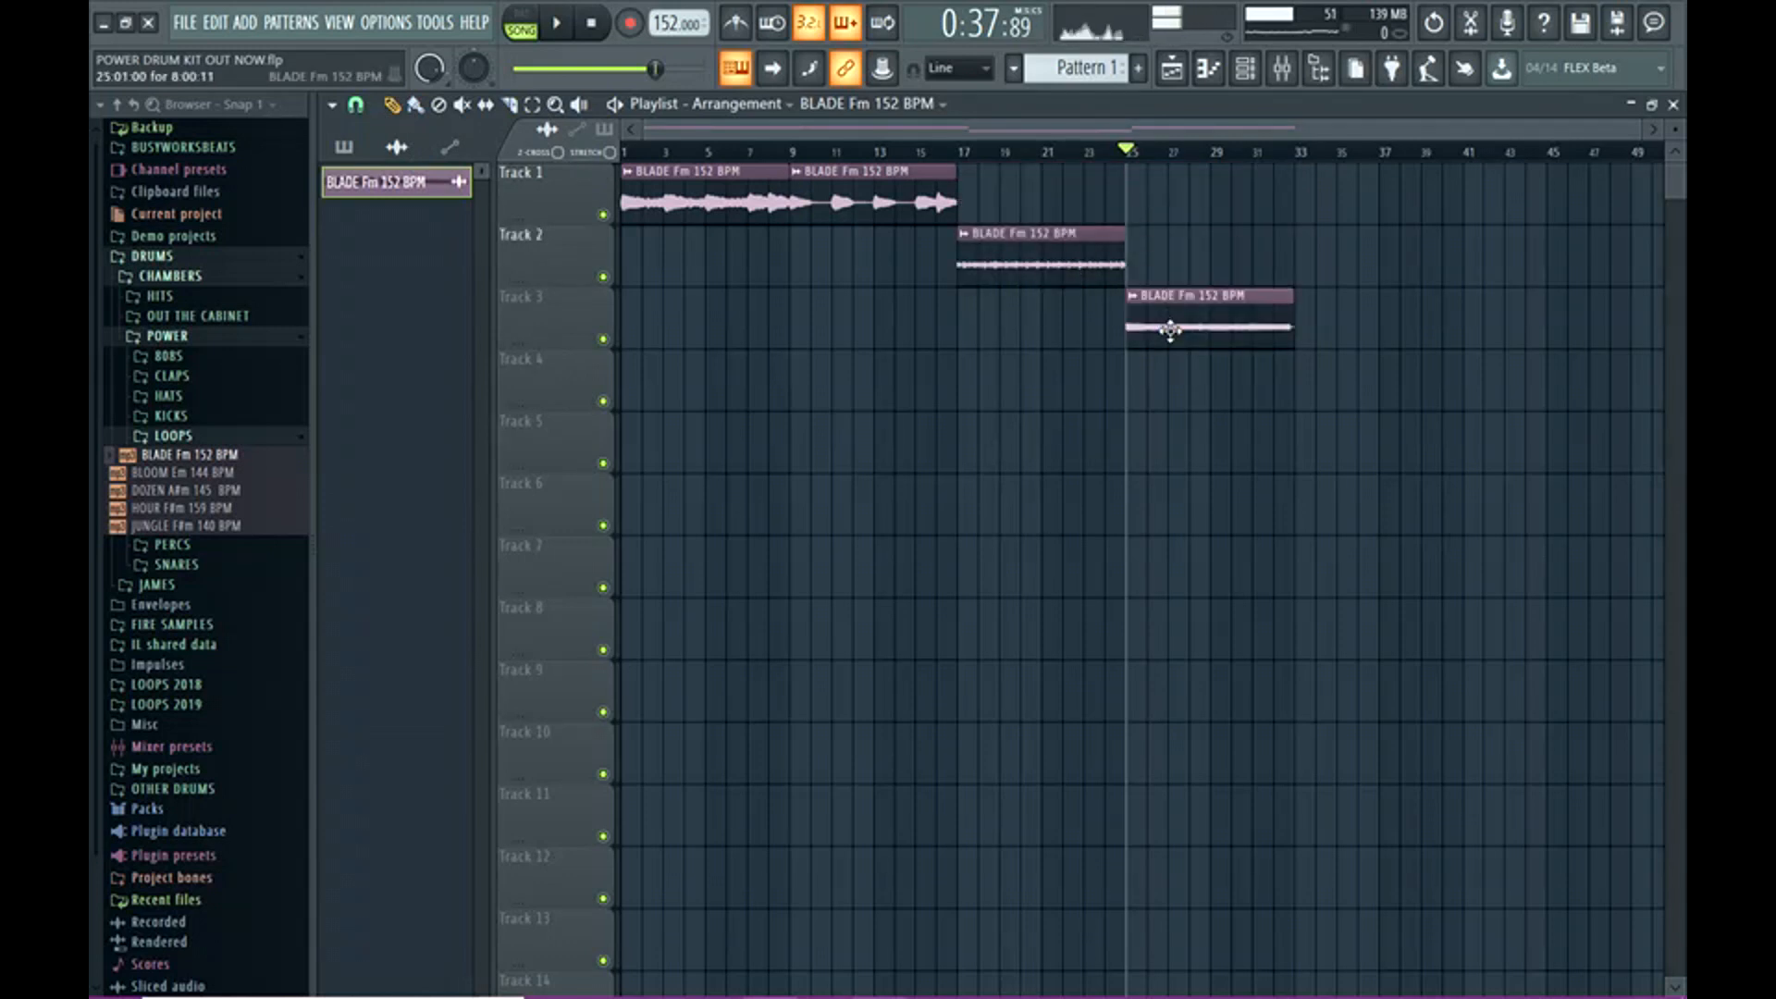
click(596, 26)
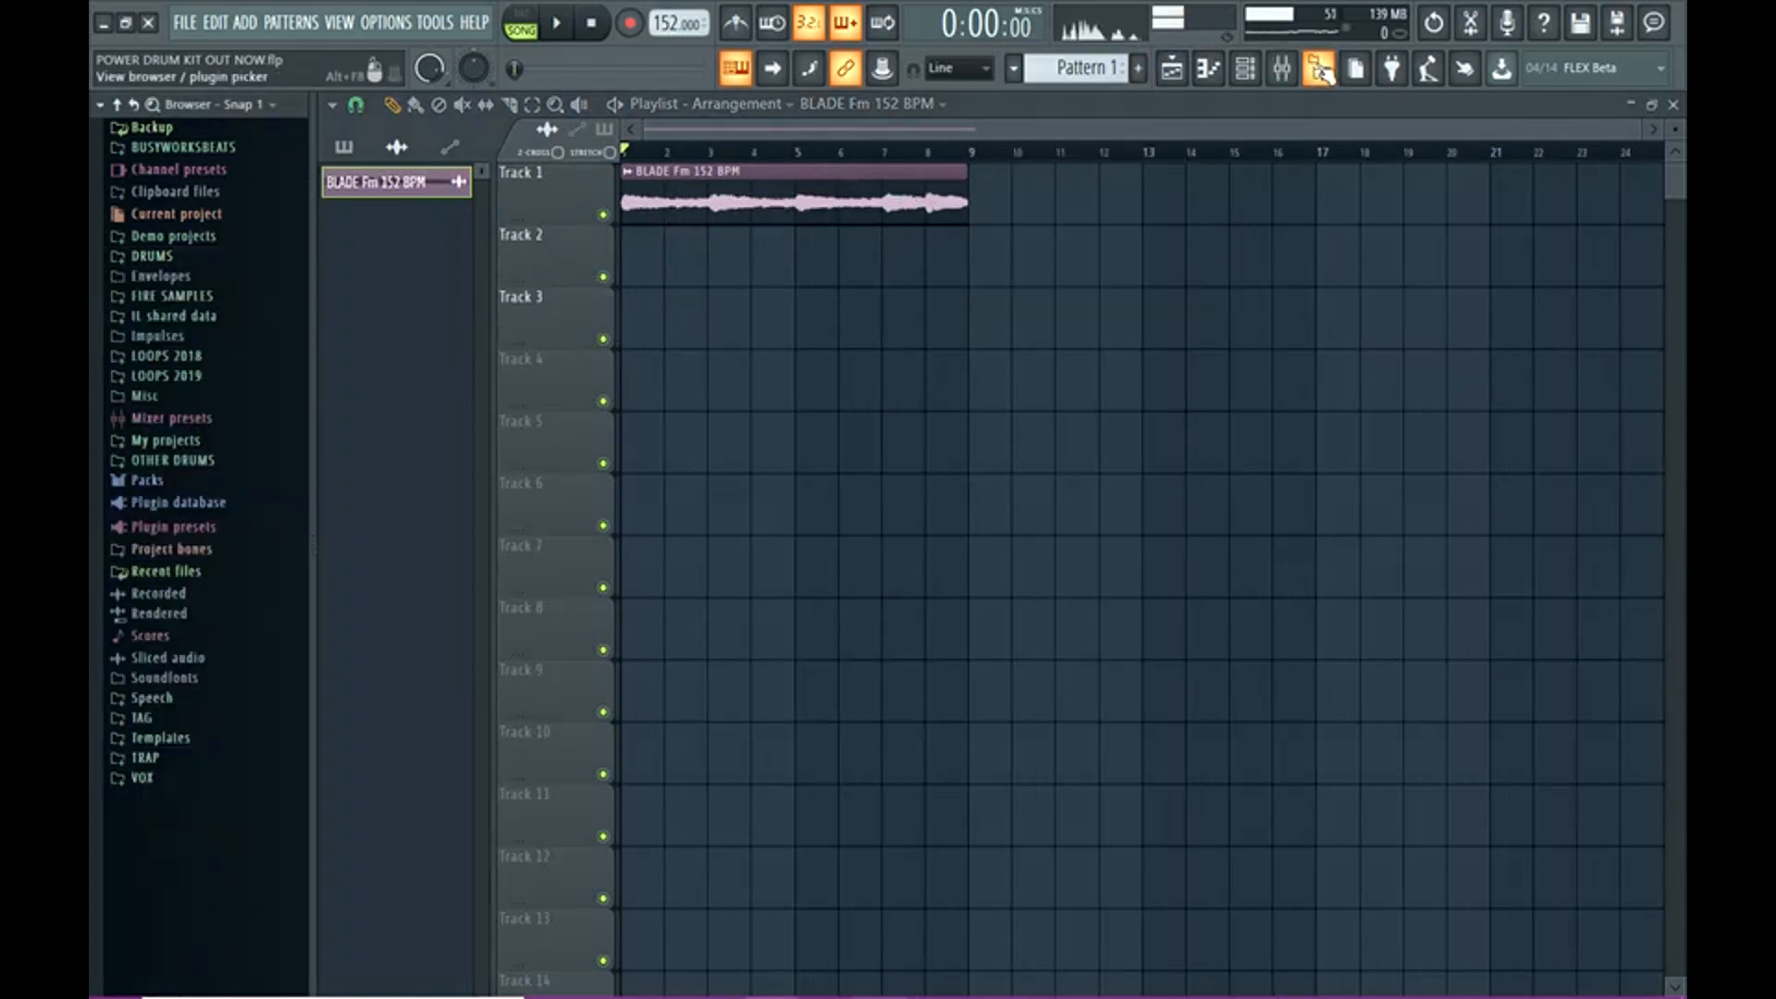
Step: Set the loop channel's stretch mode to Auto, rename it sample, and audition it
click(1318, 68)
click(1246, 70)
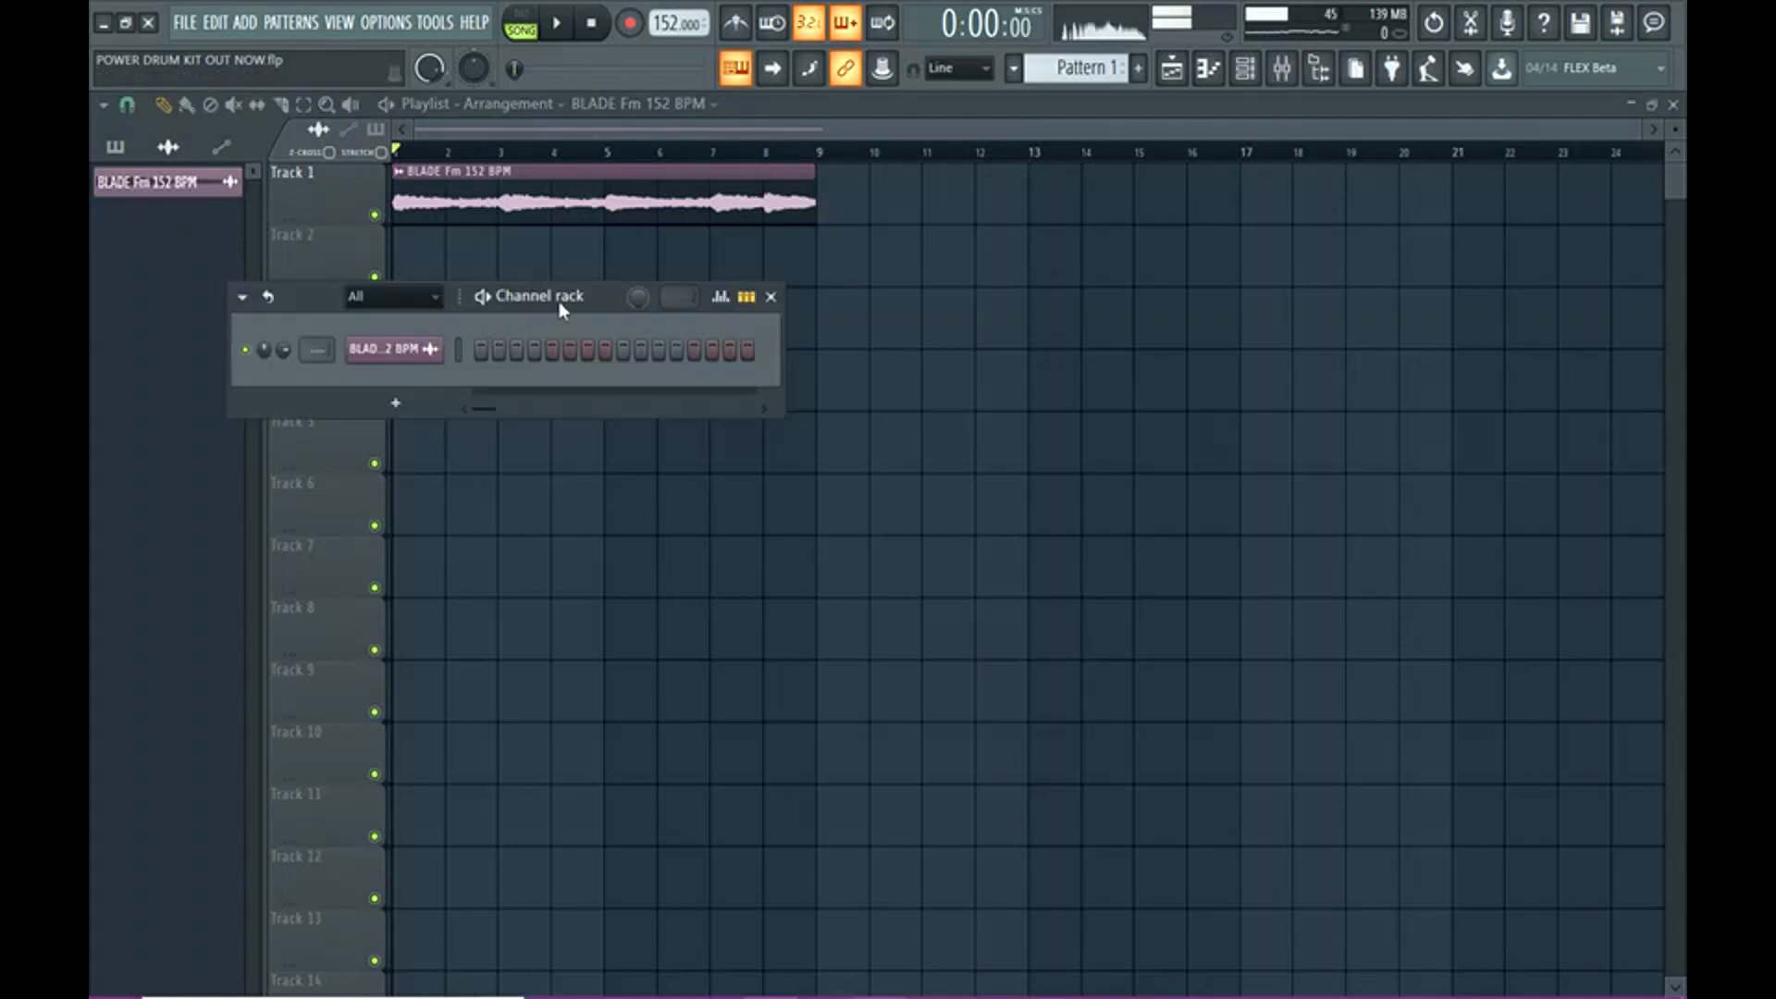
click(394, 348)
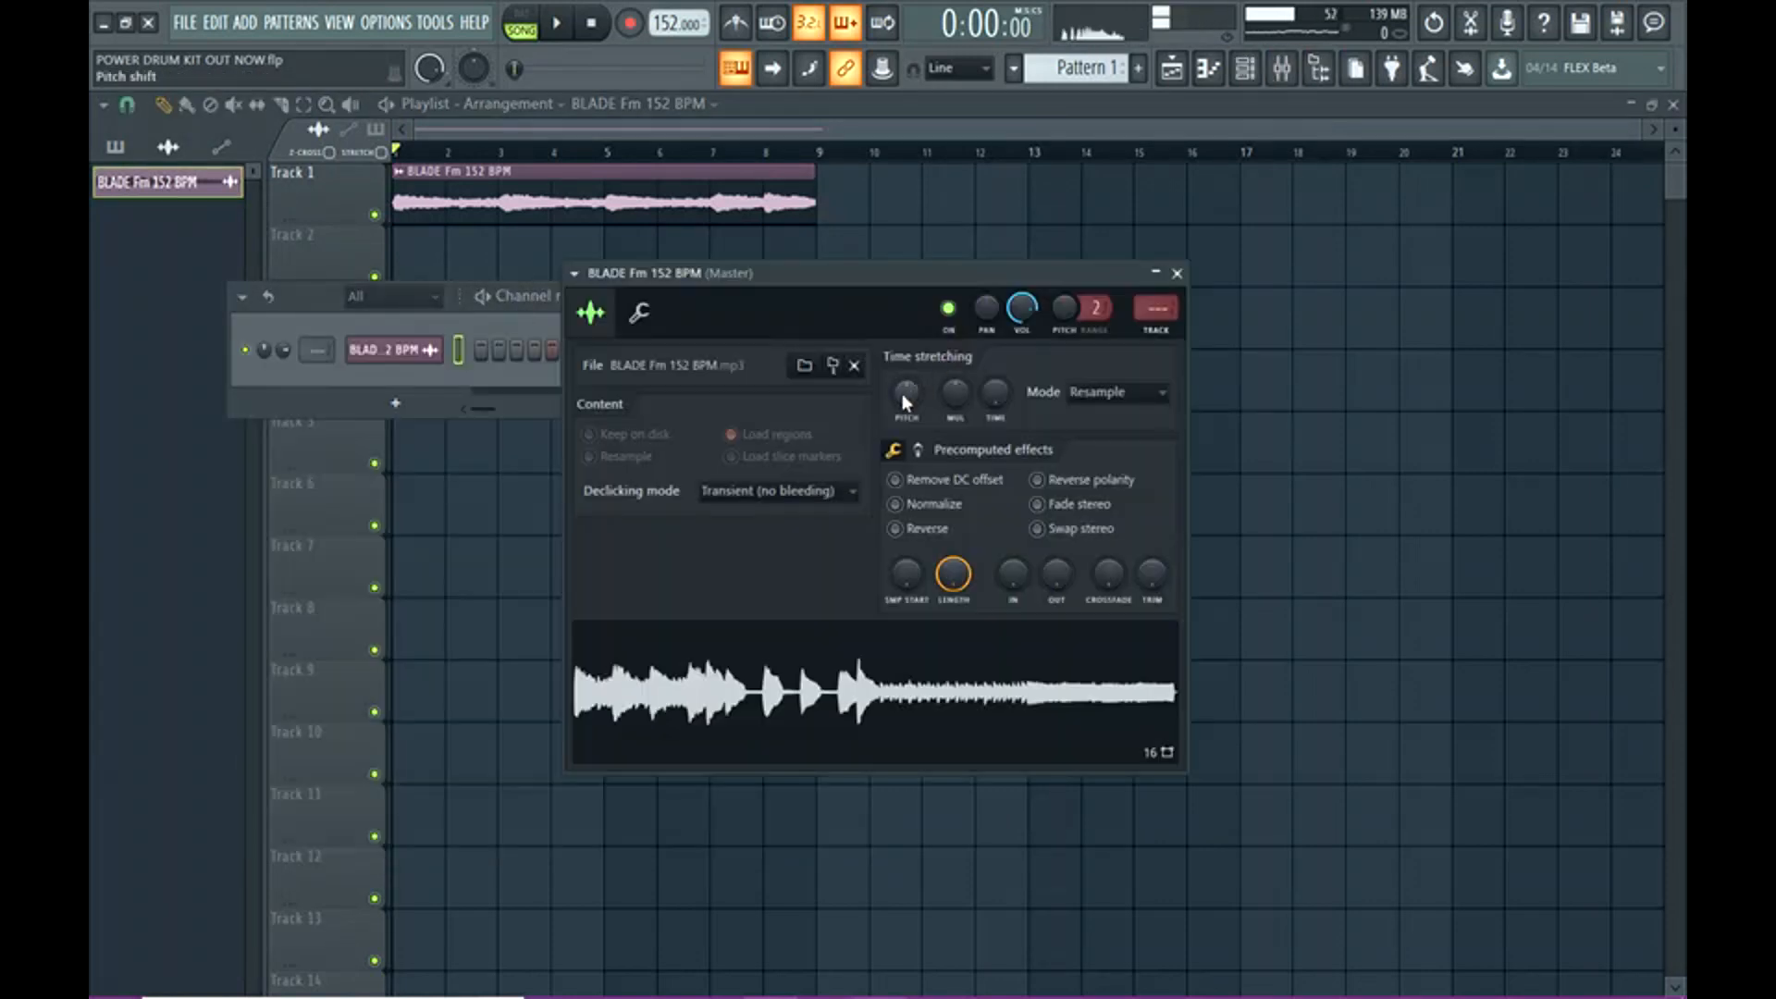
key(space)
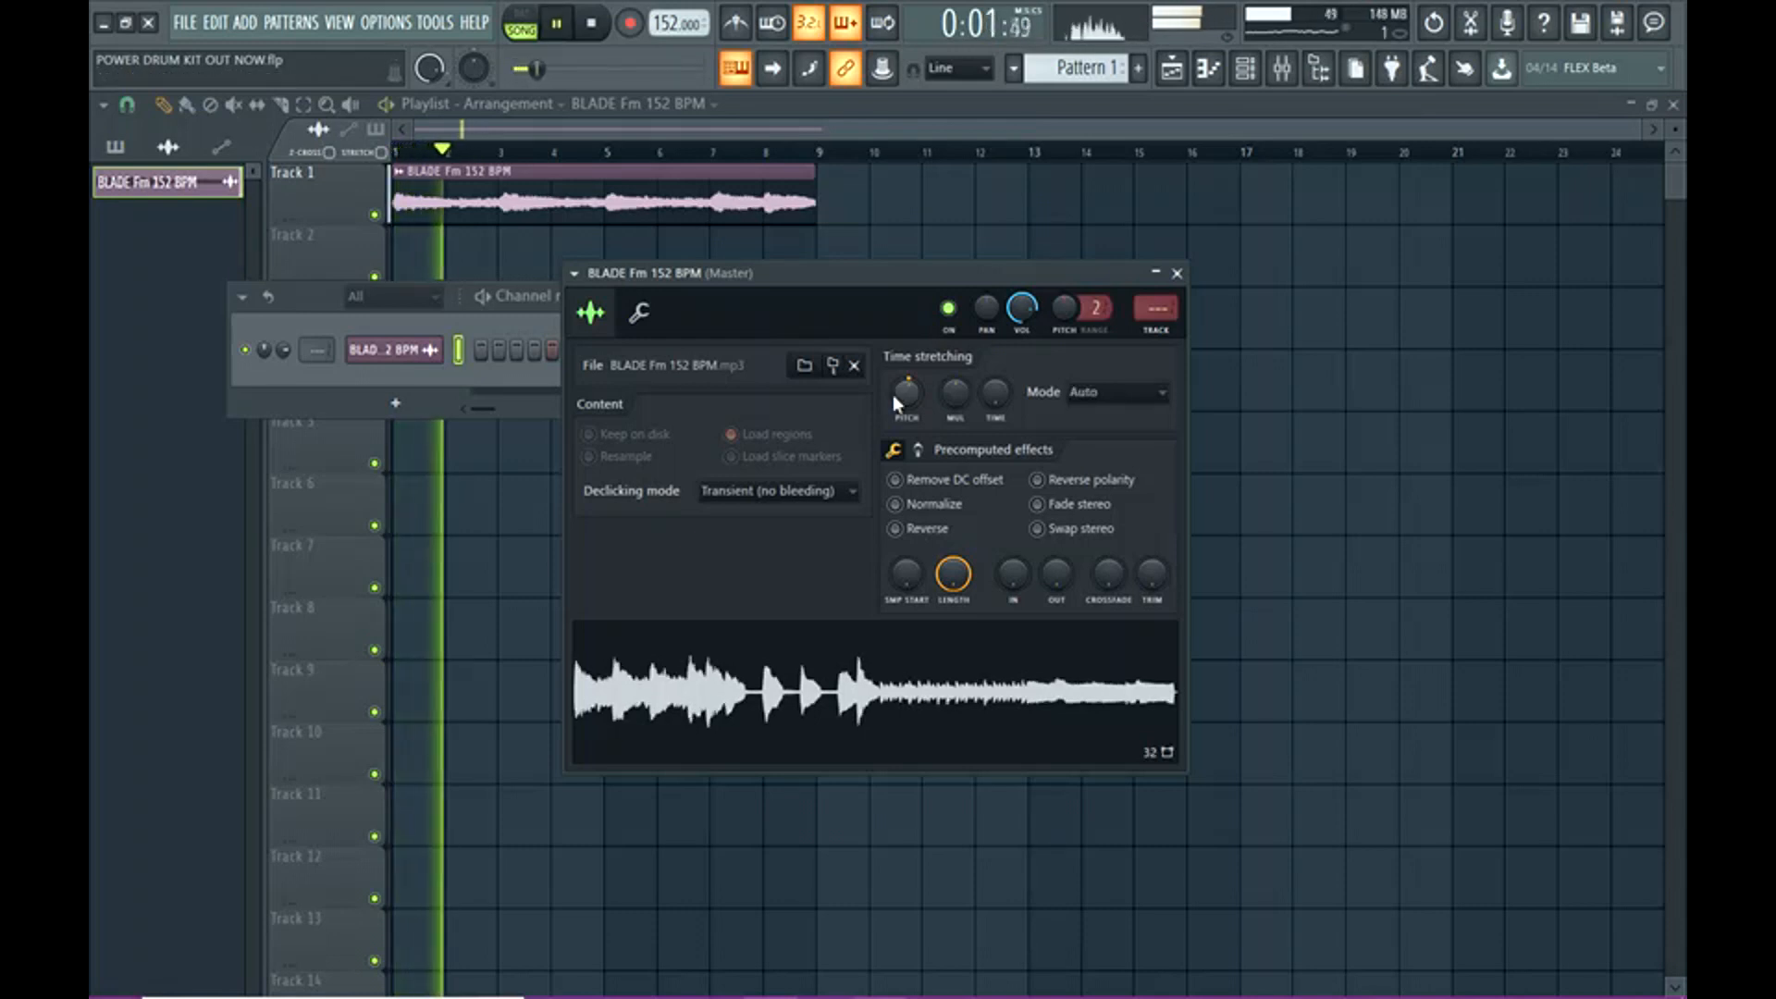
Step: Load HalfTime on mixer insert 1 at 1 Bar, 2x, and listen to the result
key(F9)
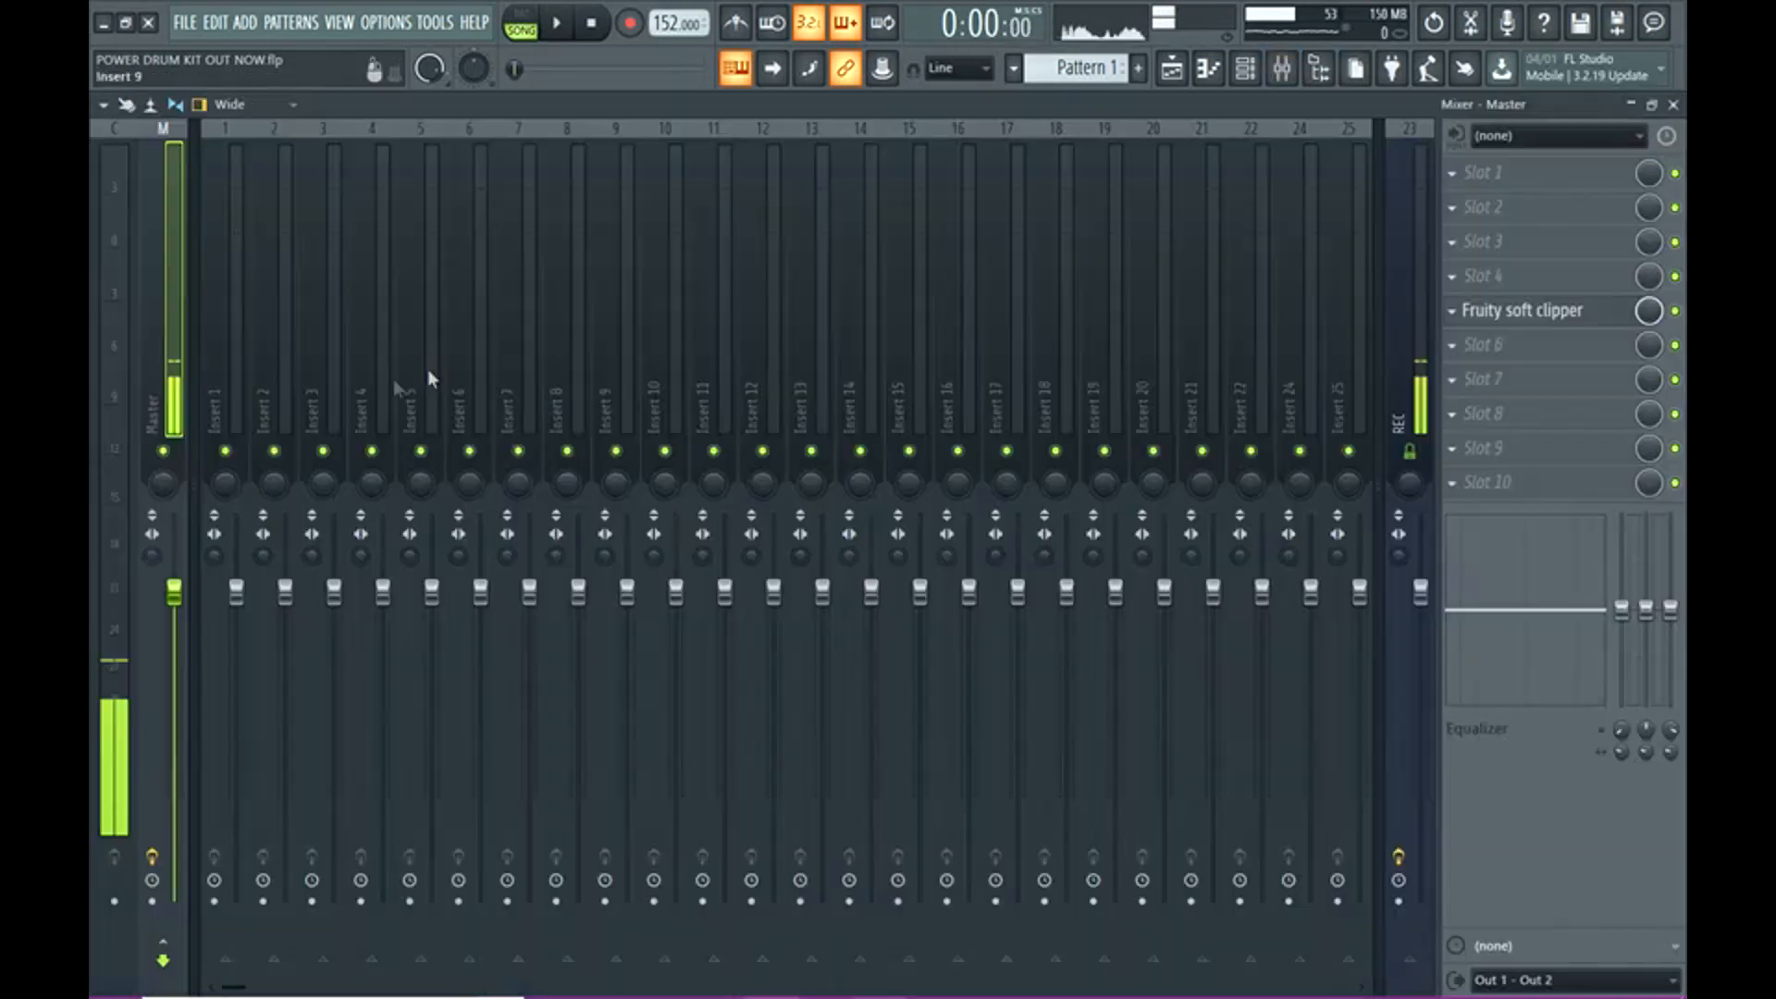
click(247, 307)
key(space)
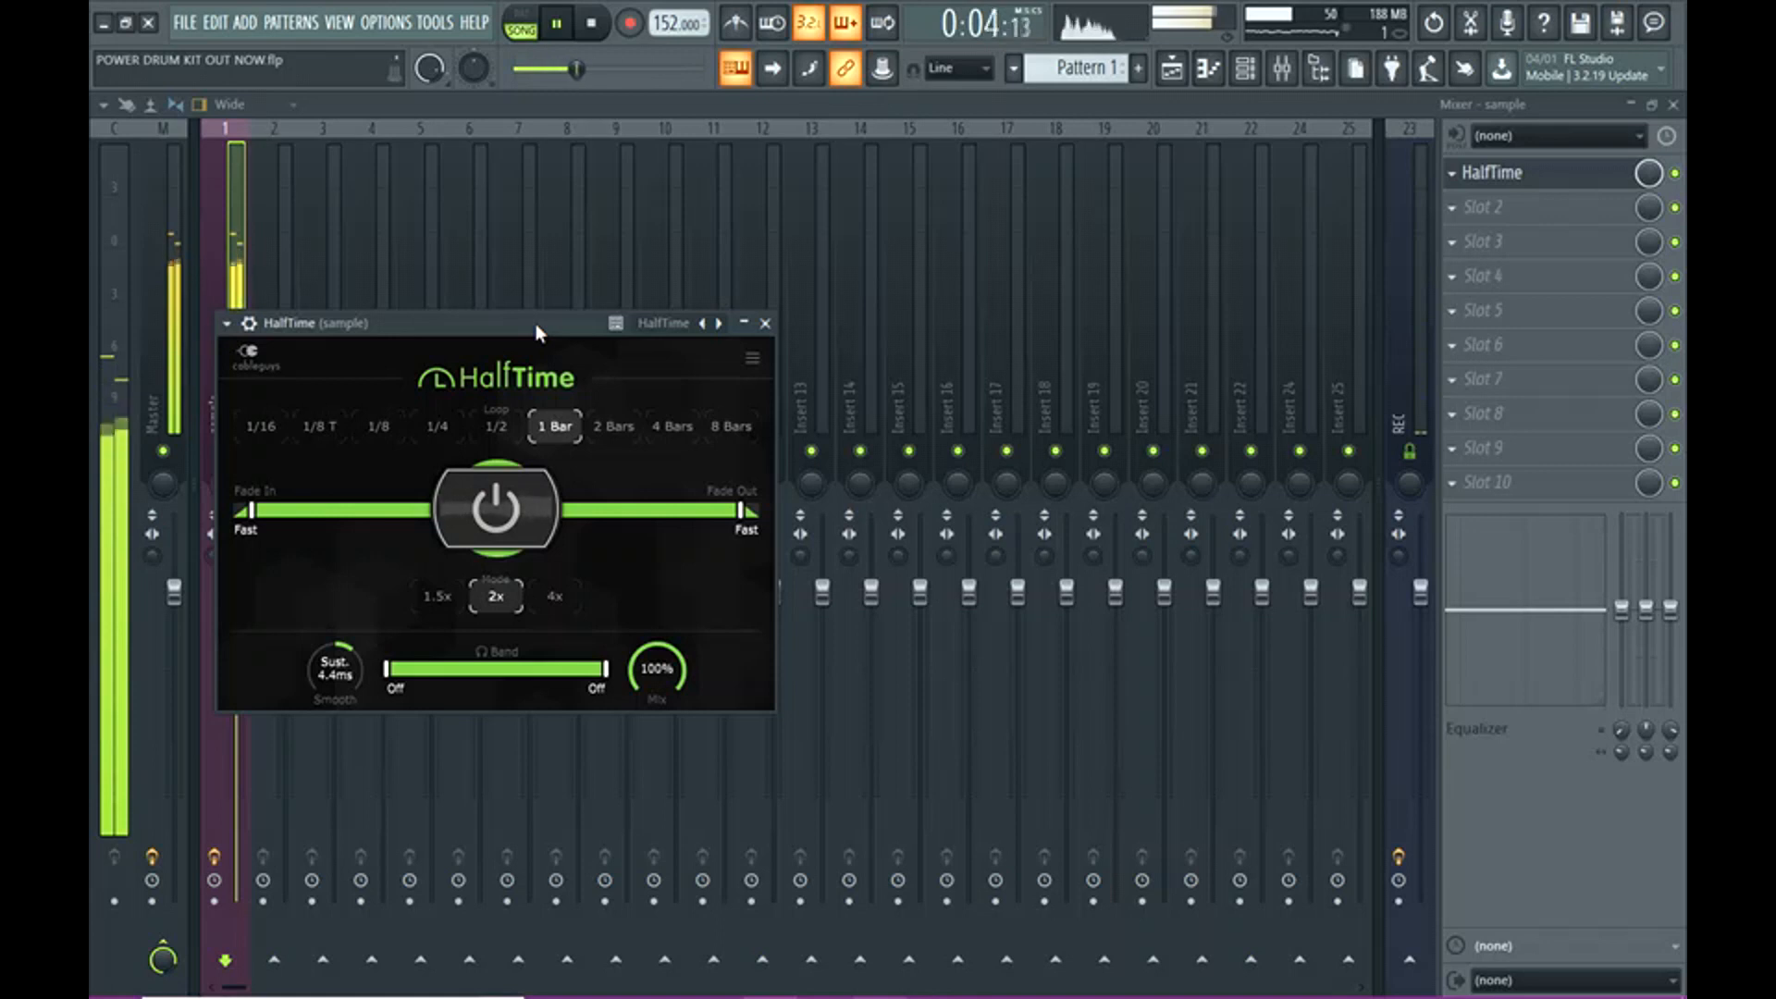
key(space)
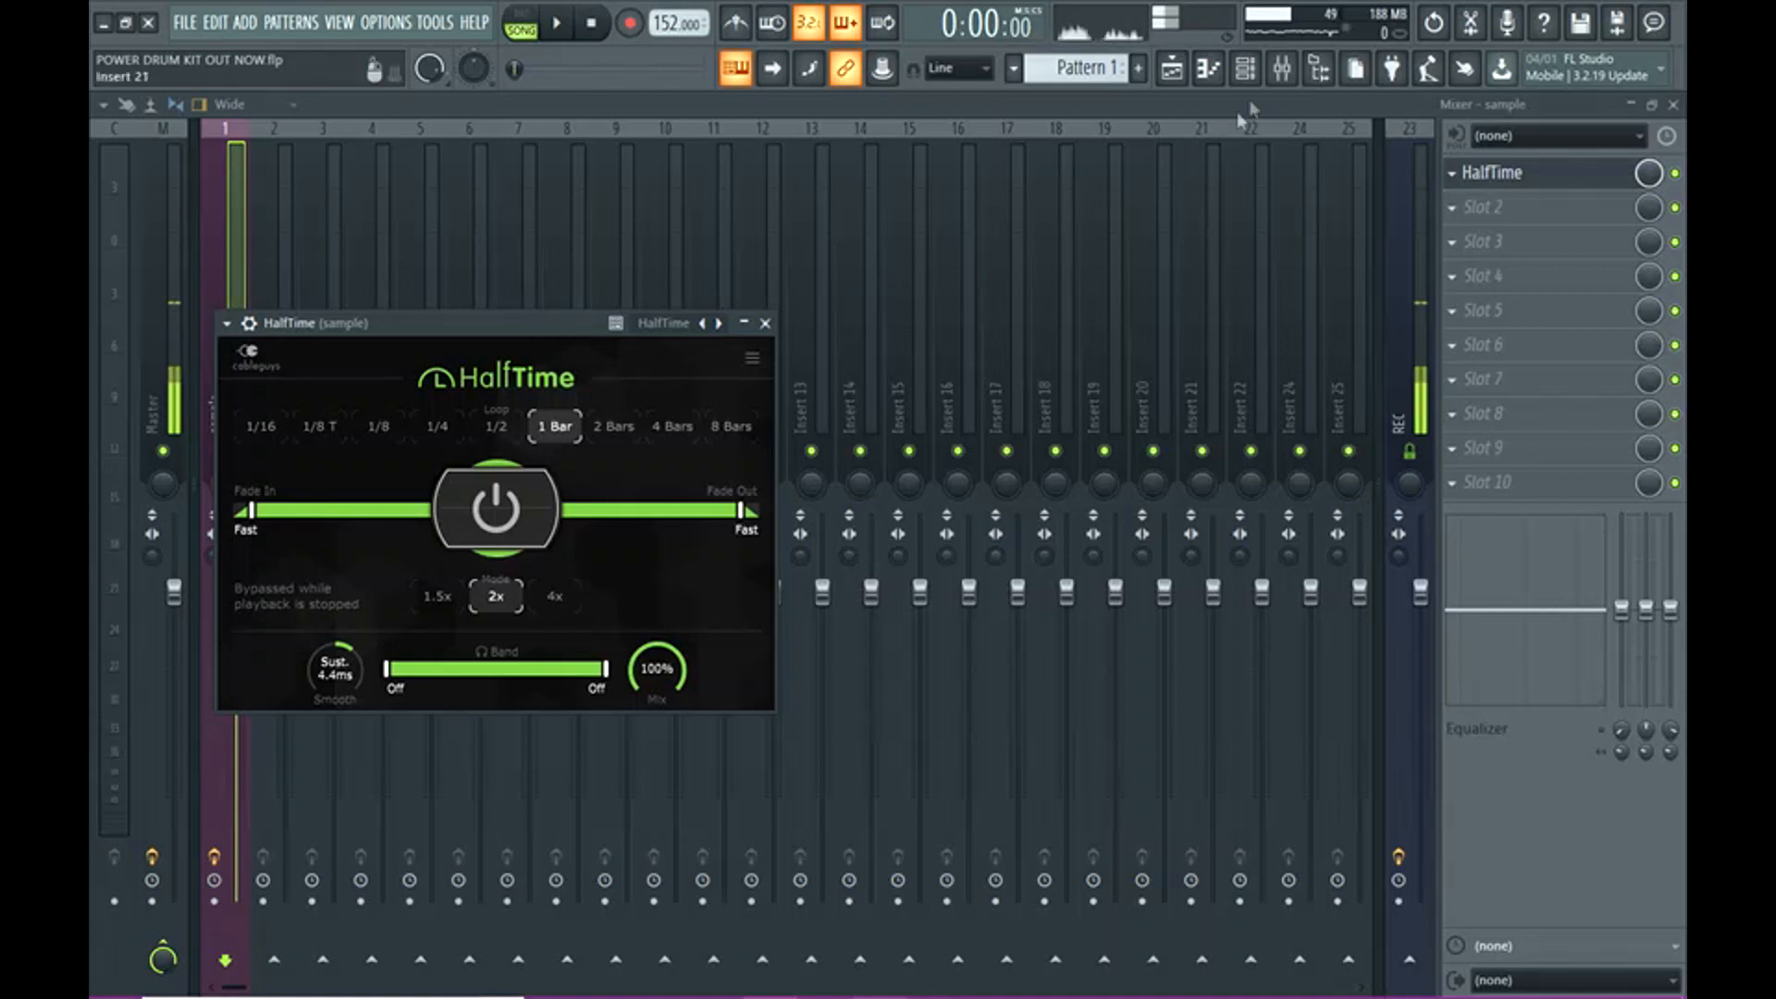
Step: Recheck the sample channel's settings during playback, then close them
key(F6)
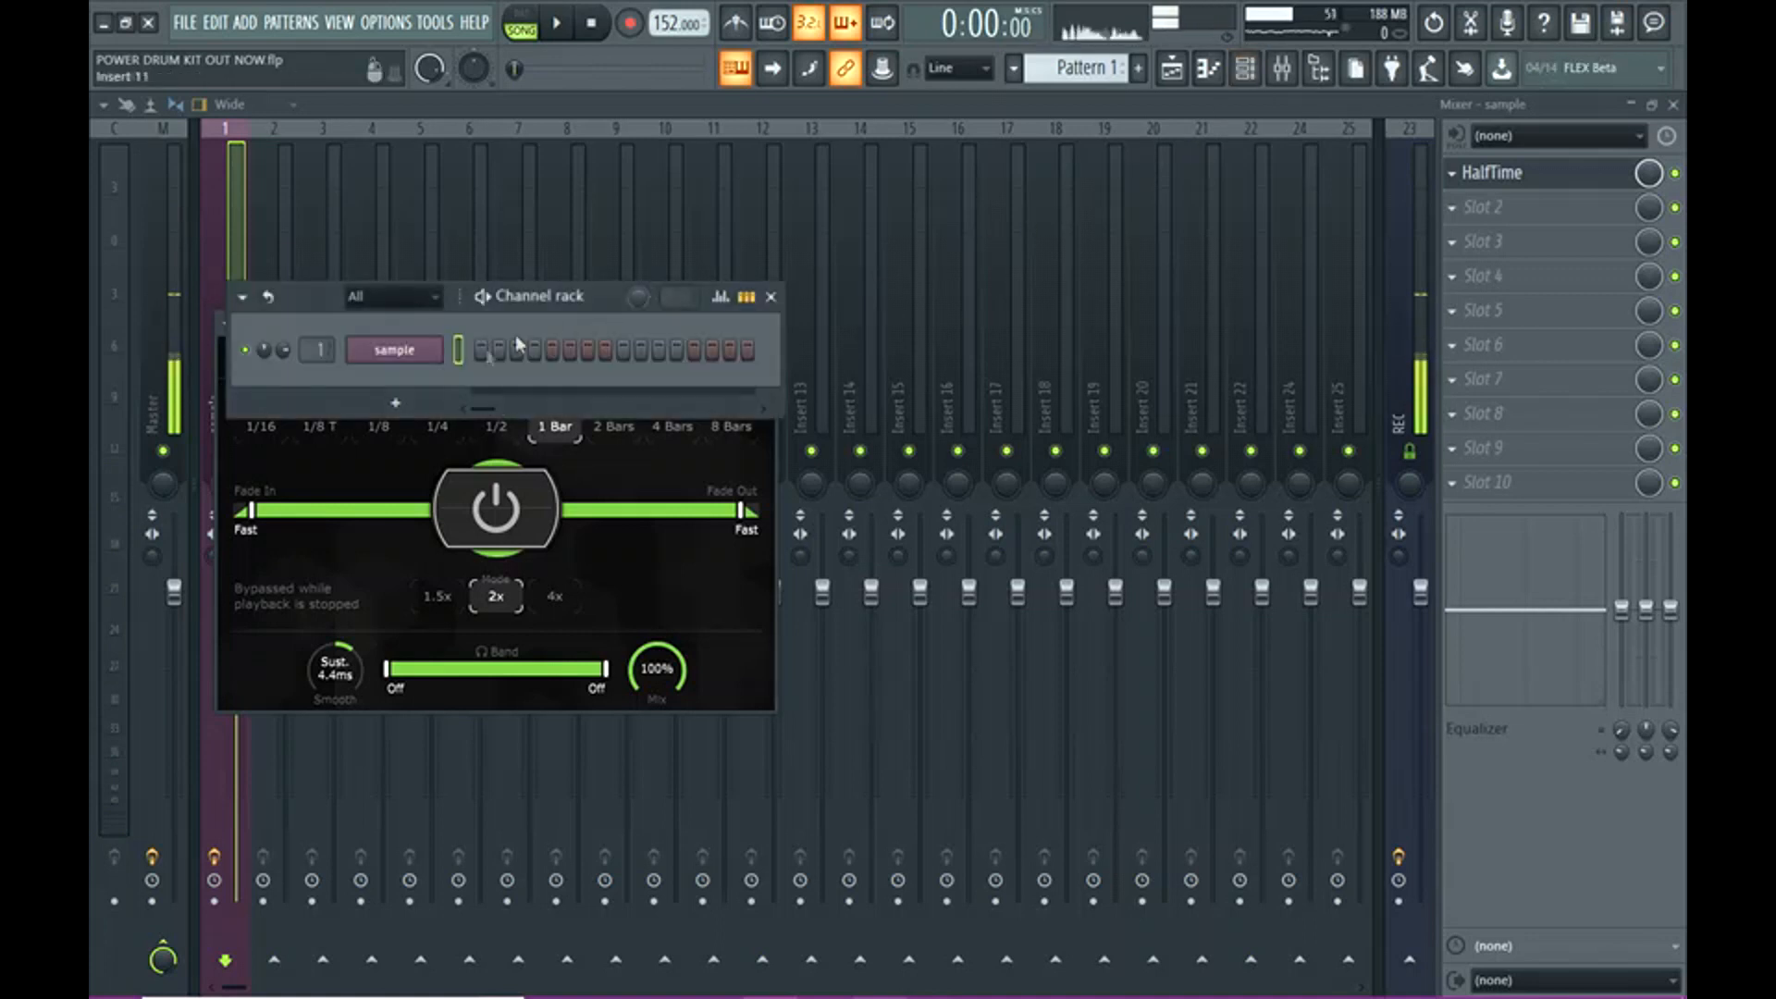
click(409, 349)
key(space)
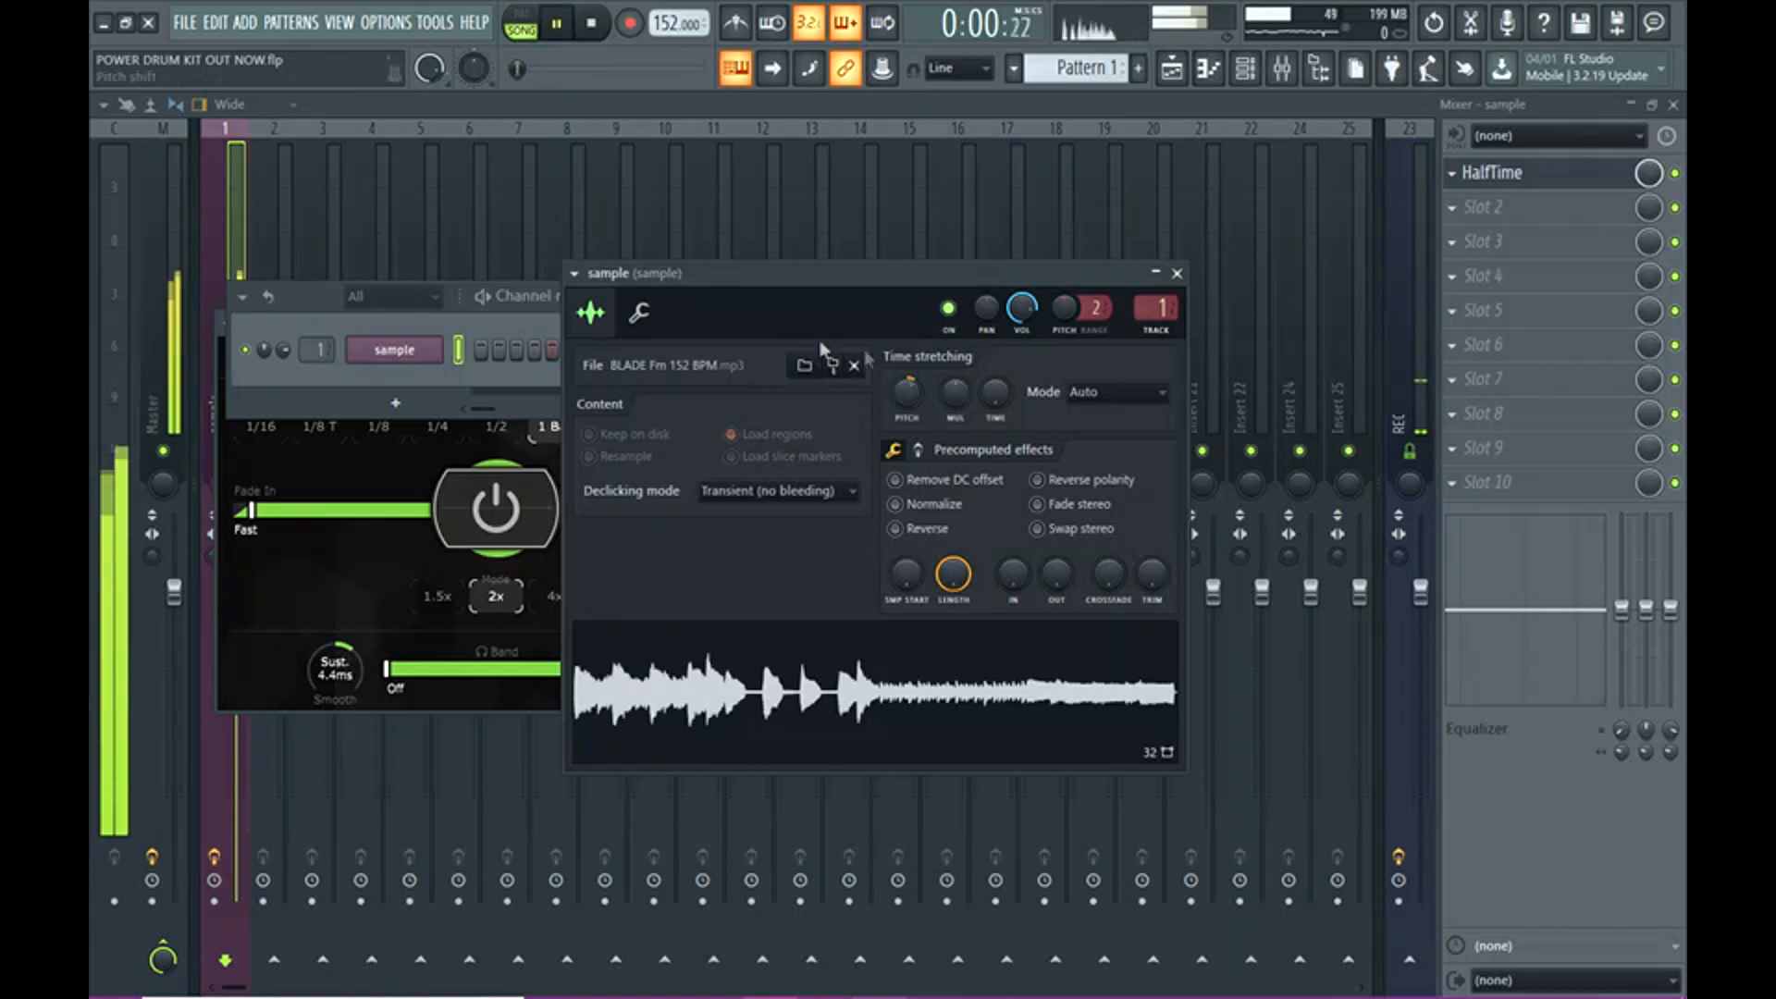
key(space)
click(1176, 273)
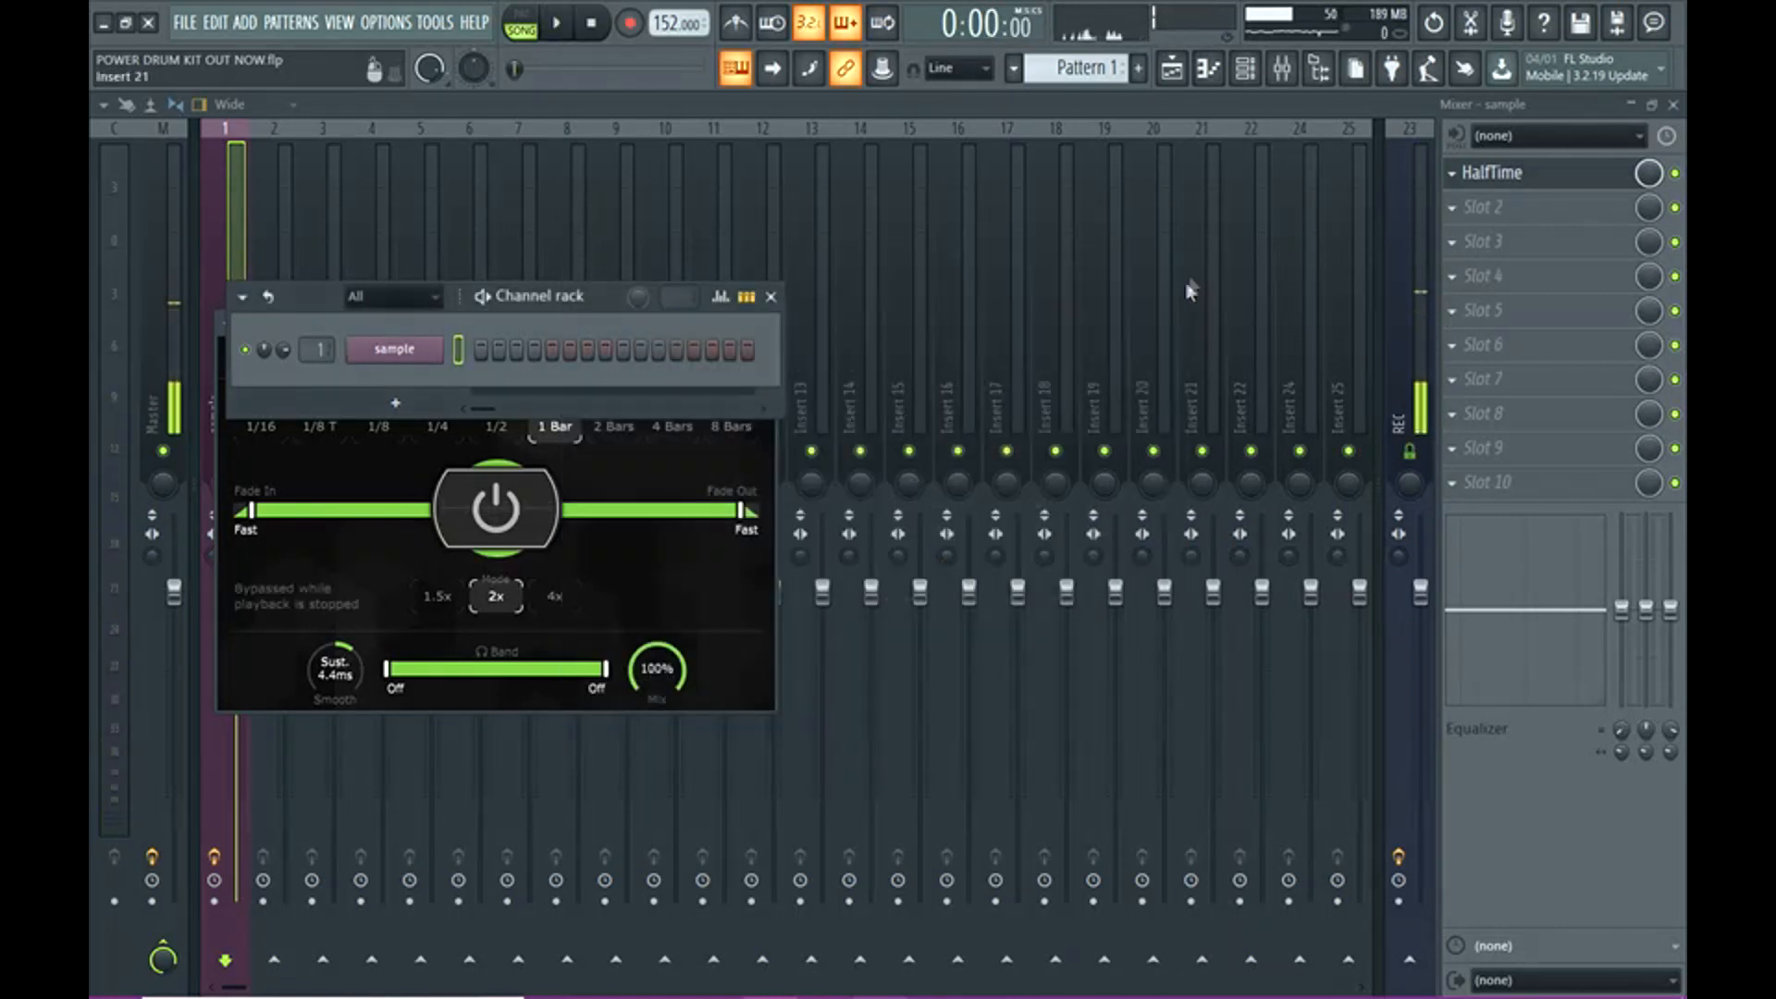
Step: Add Fruity parametric EQ 2 after HalfTime and turn band 1 into a steeper low cut
click(1532, 179)
click(1500, 208)
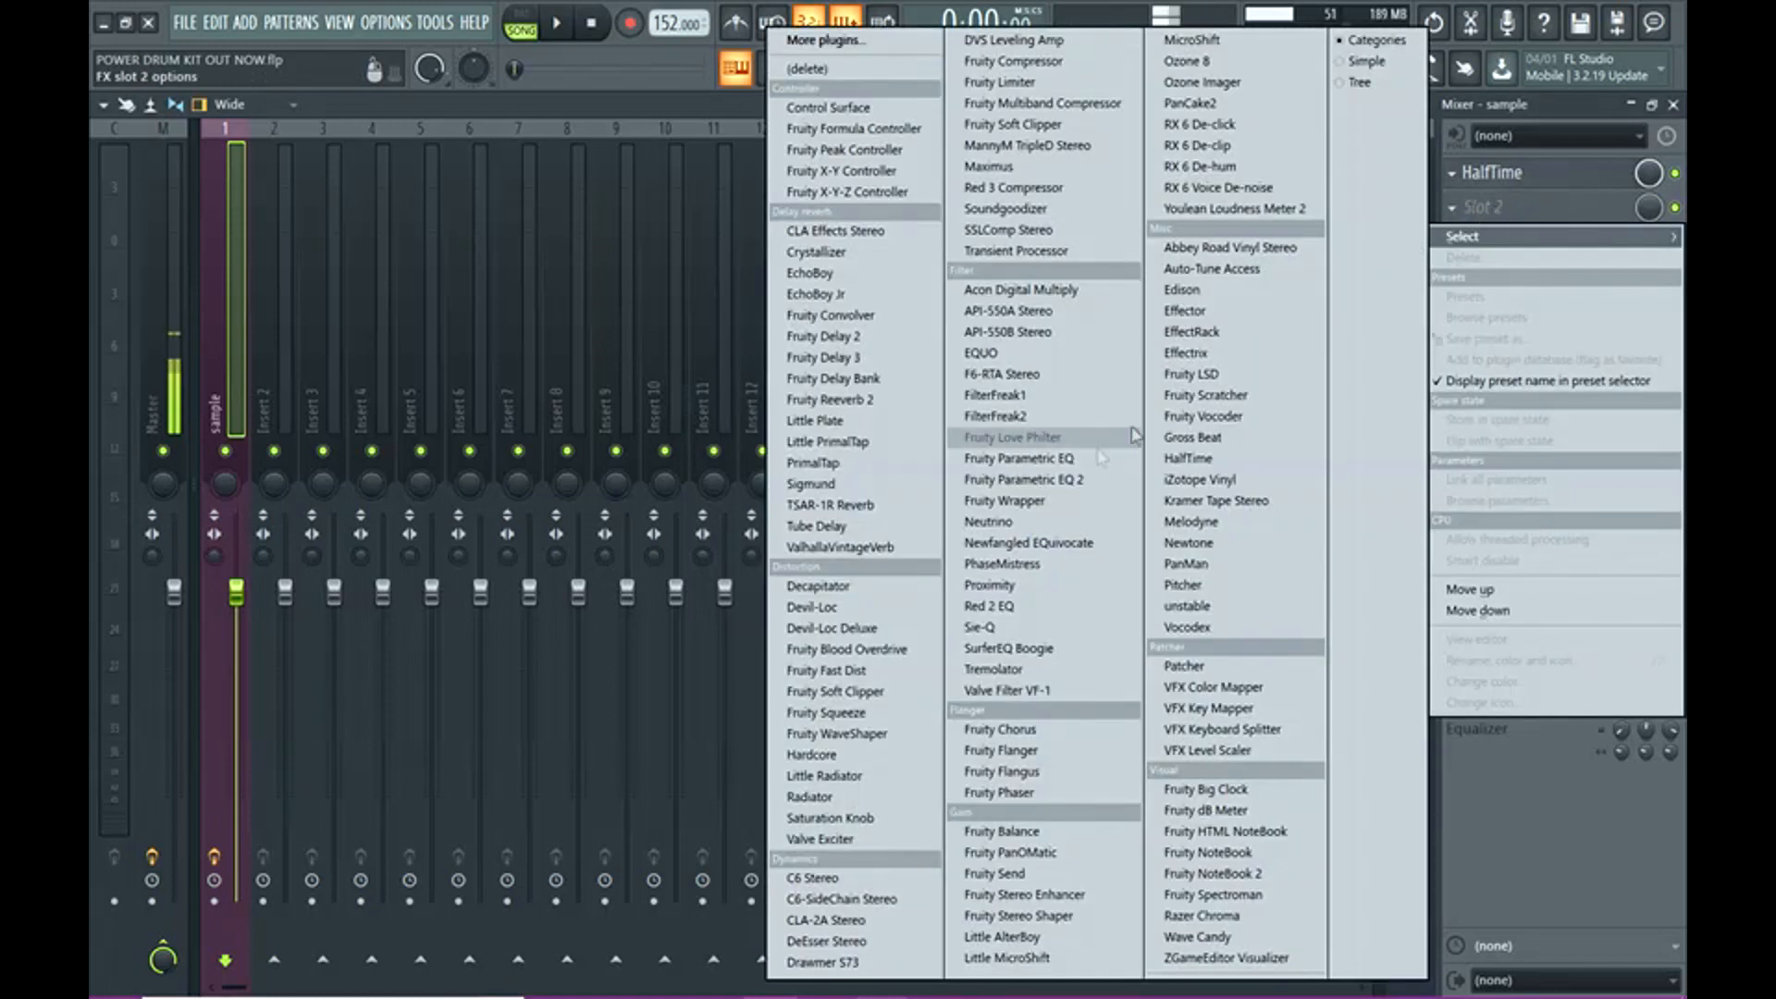
click(1068, 481)
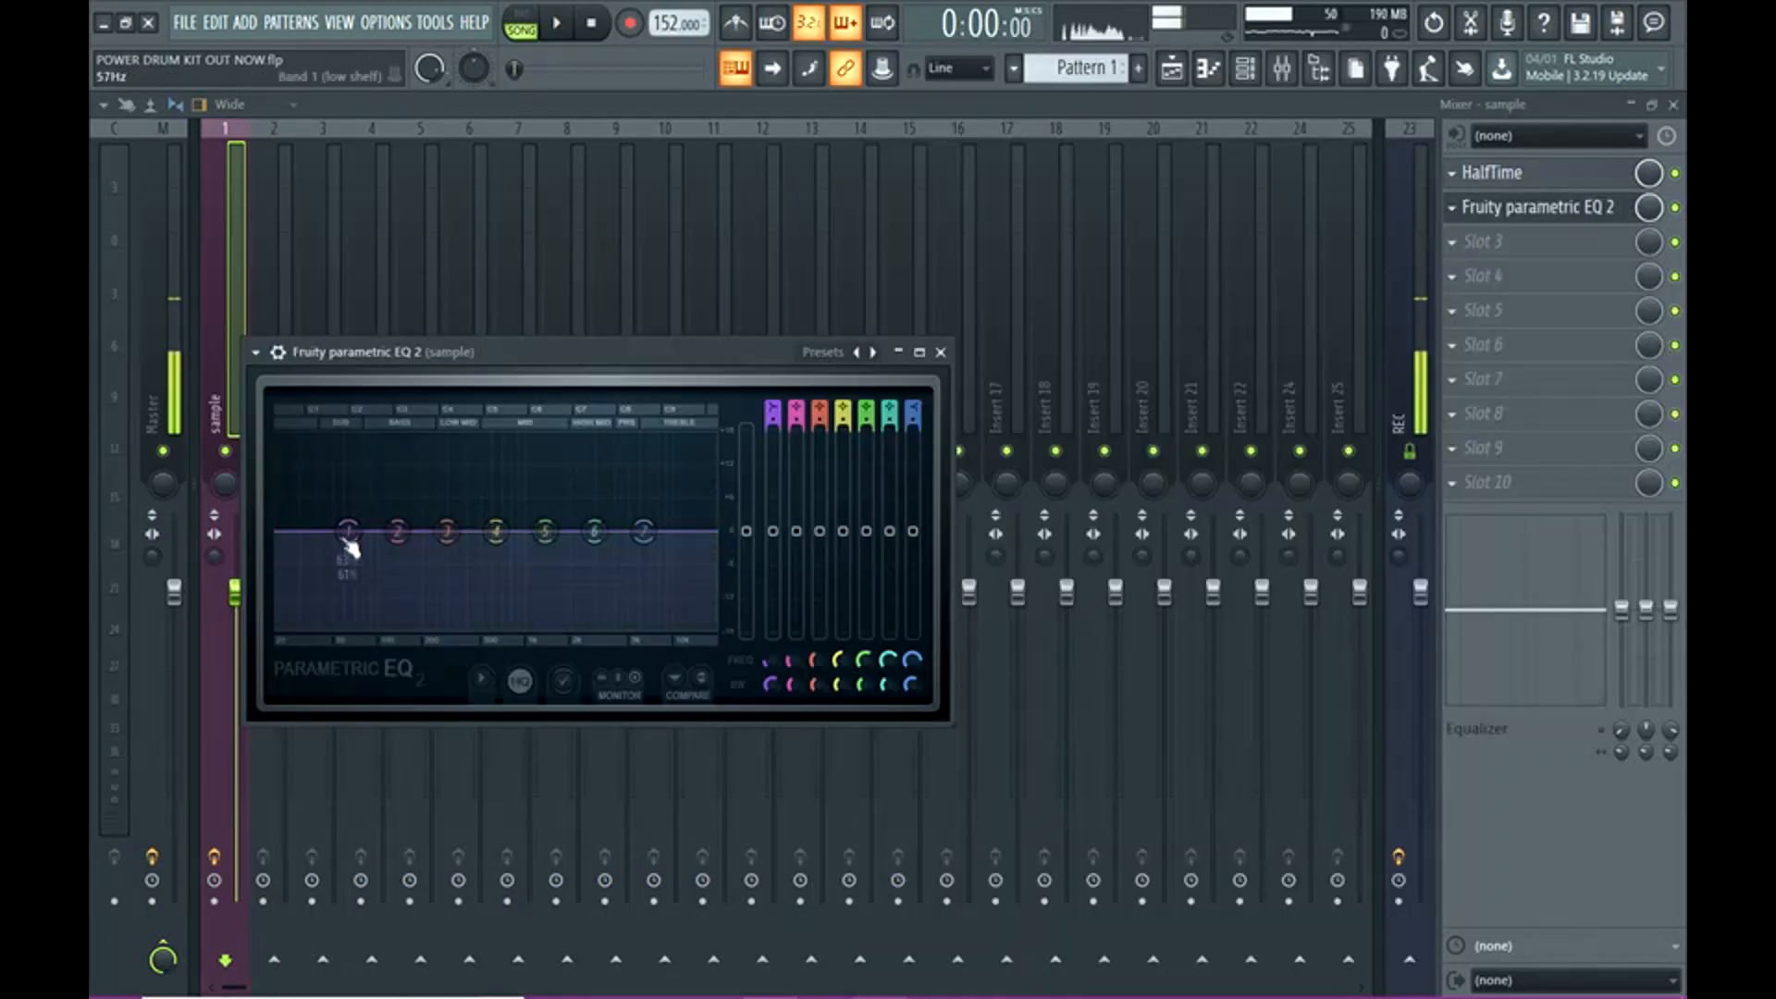
right_click(344, 534)
mouse_move(380, 608)
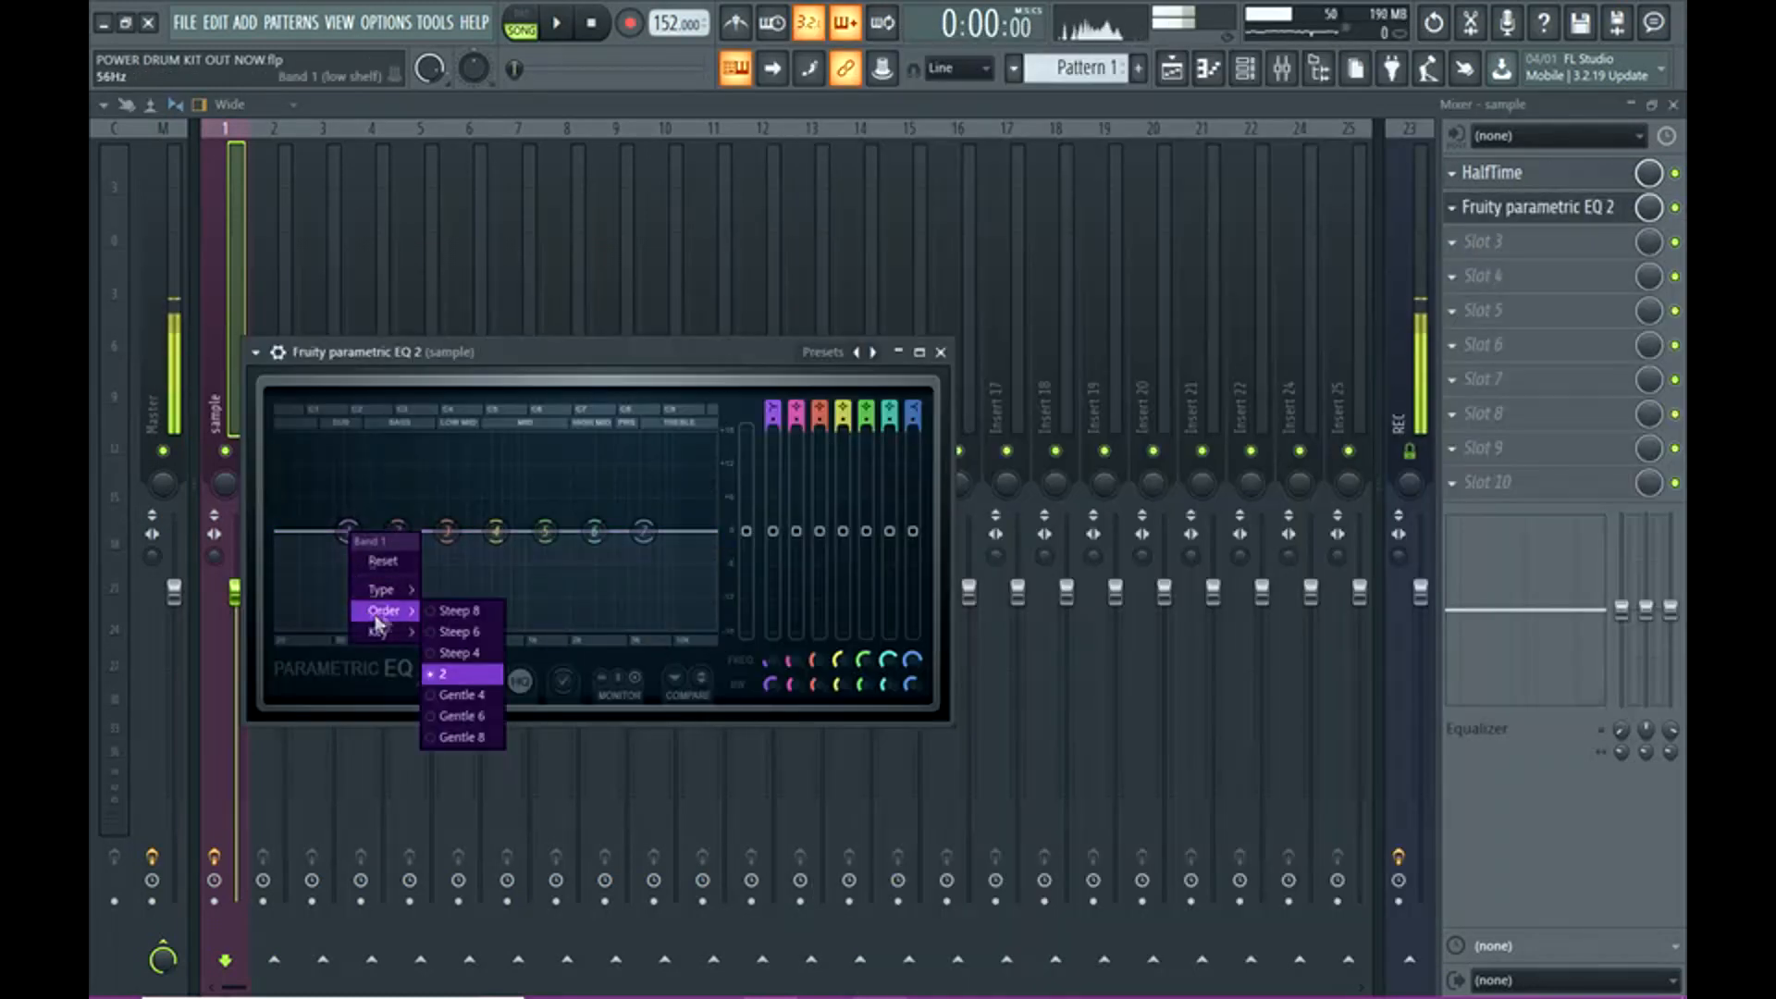
click(452, 614)
drag(347, 530, 305, 629)
Step: Raise the low cut to about 56 Hz while listening, then close the EQ window
key(space)
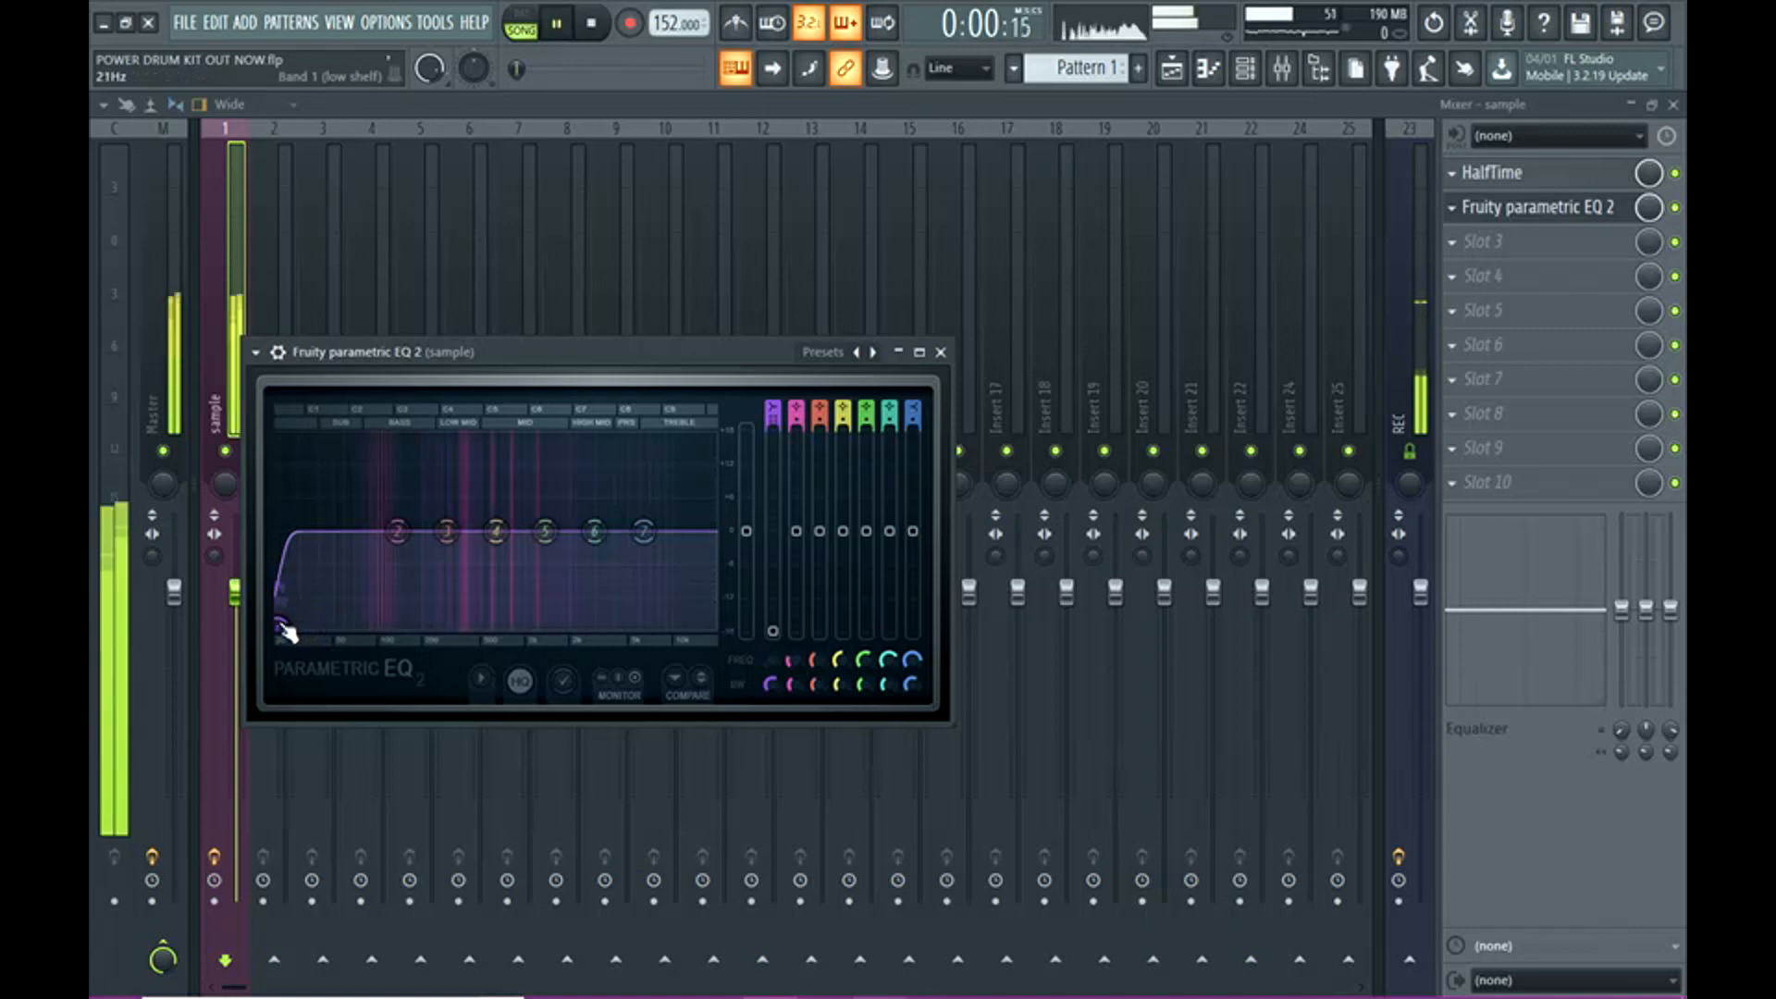
drag(287, 622, 400, 620)
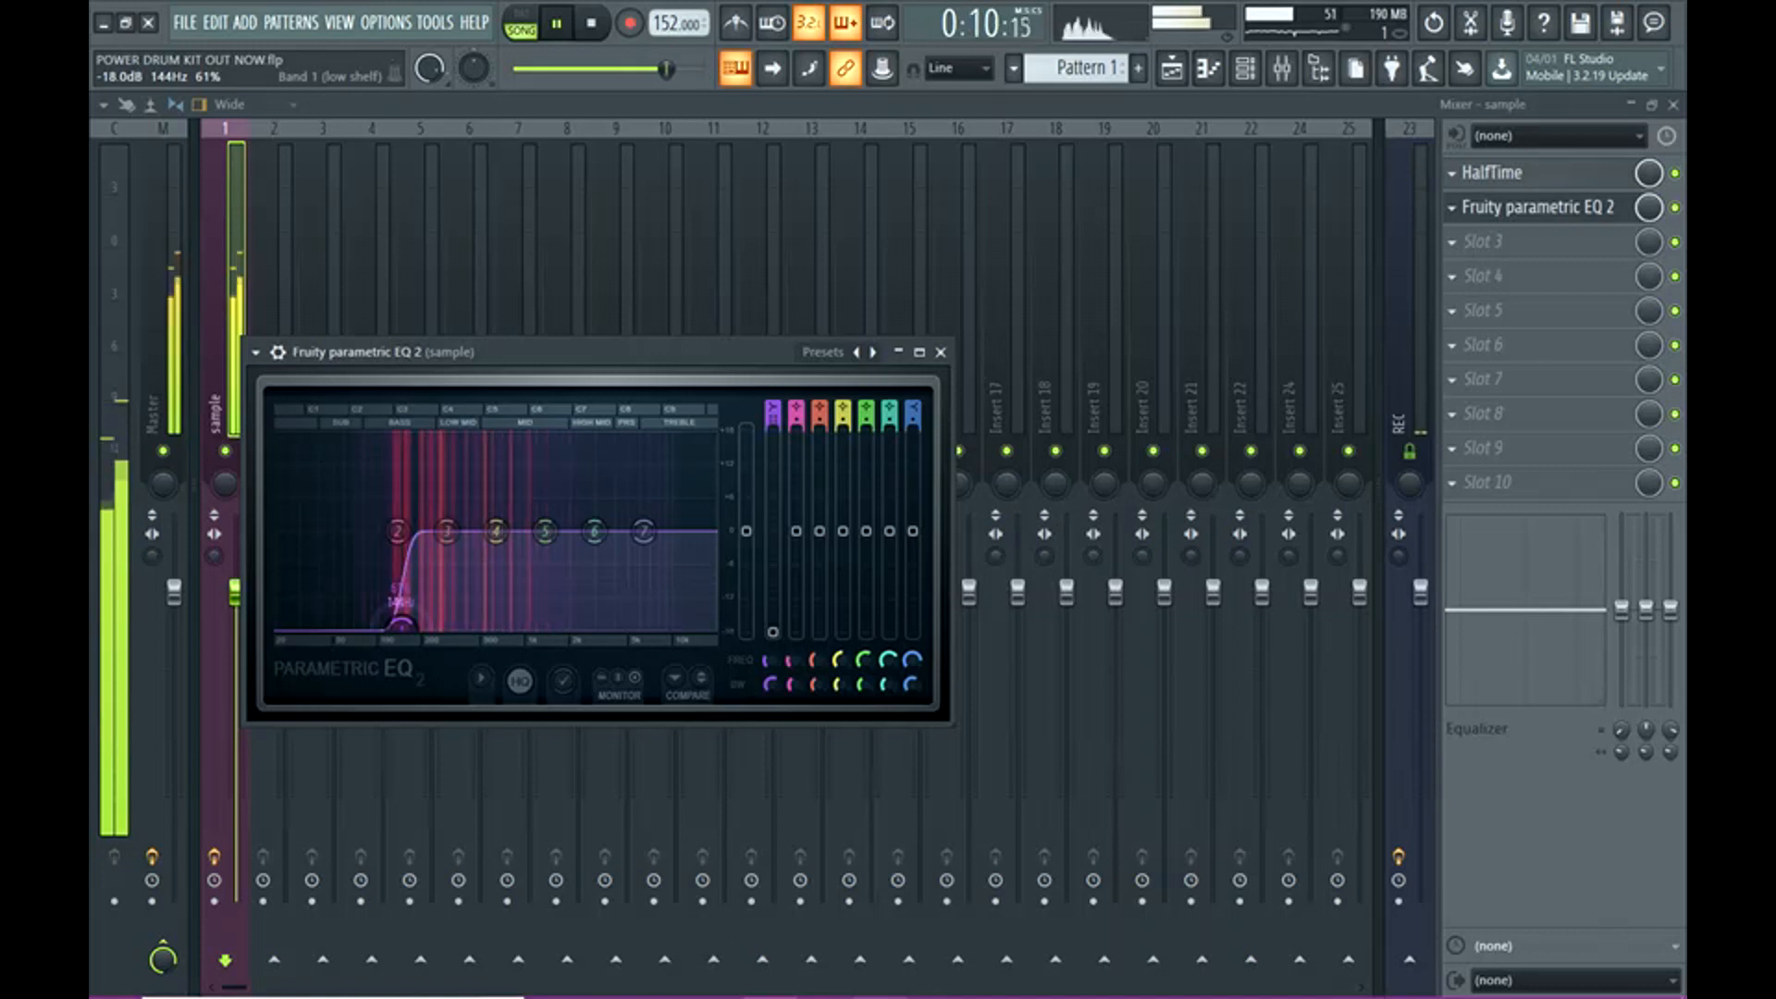
key(space)
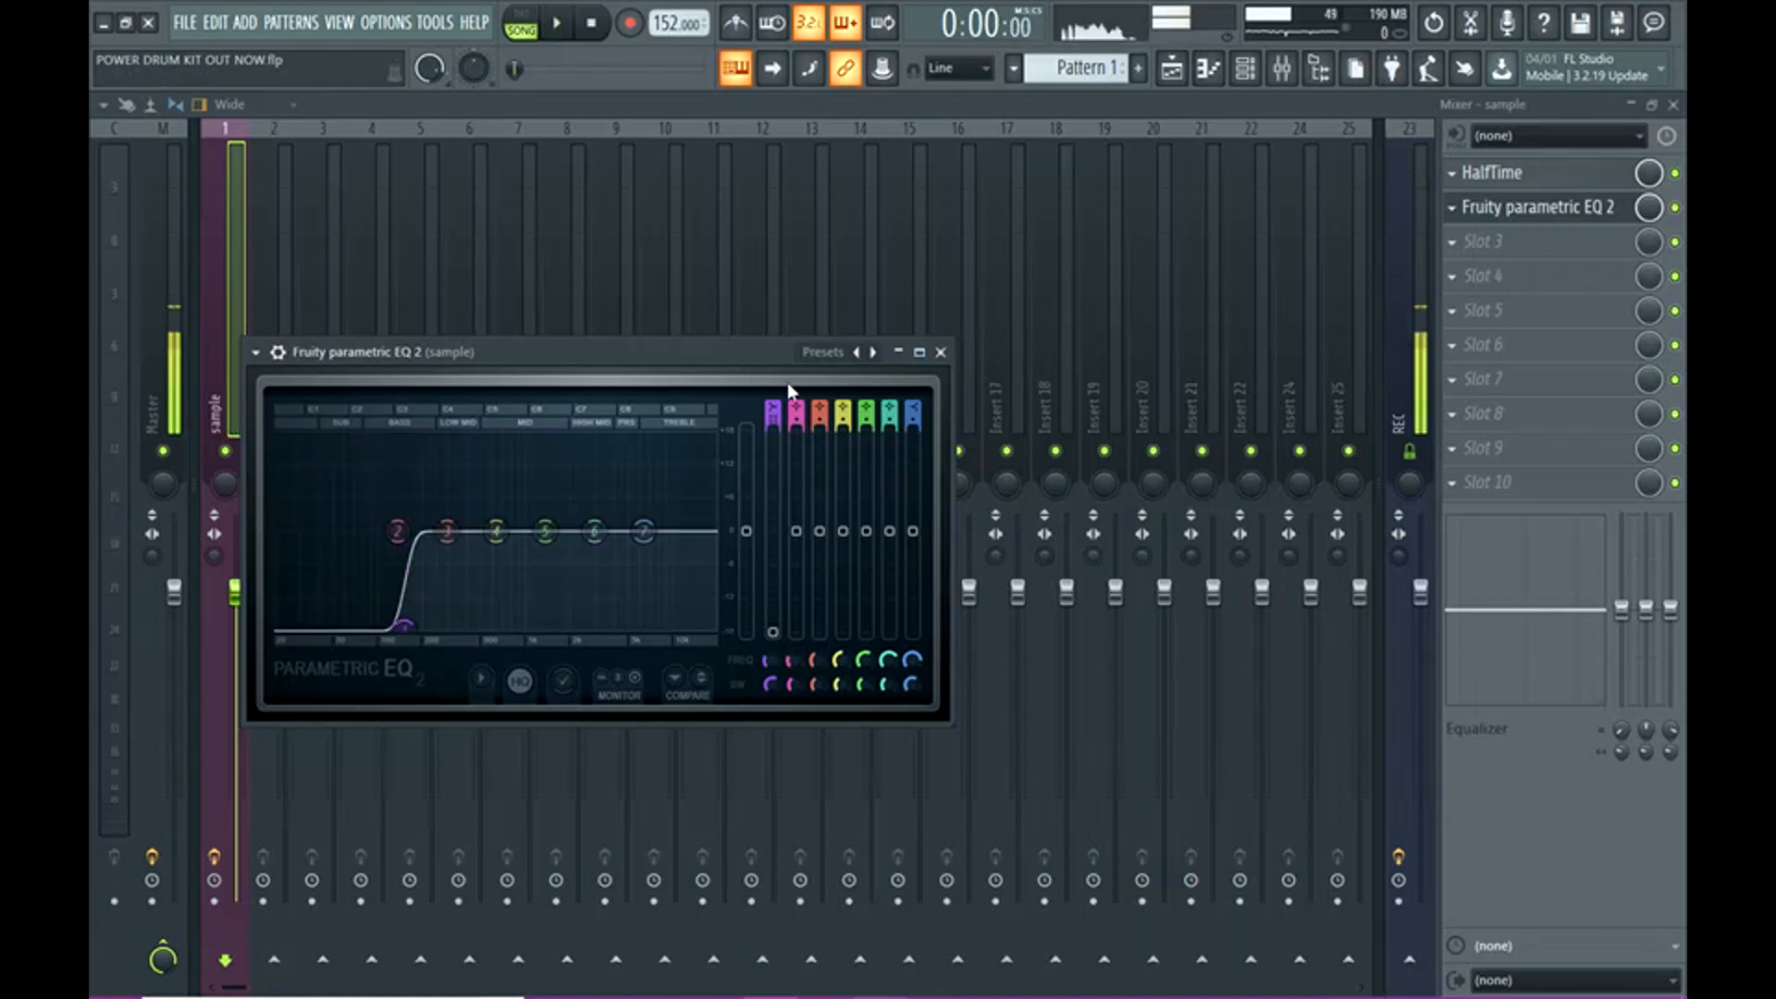
drag(731, 356, 797, 344)
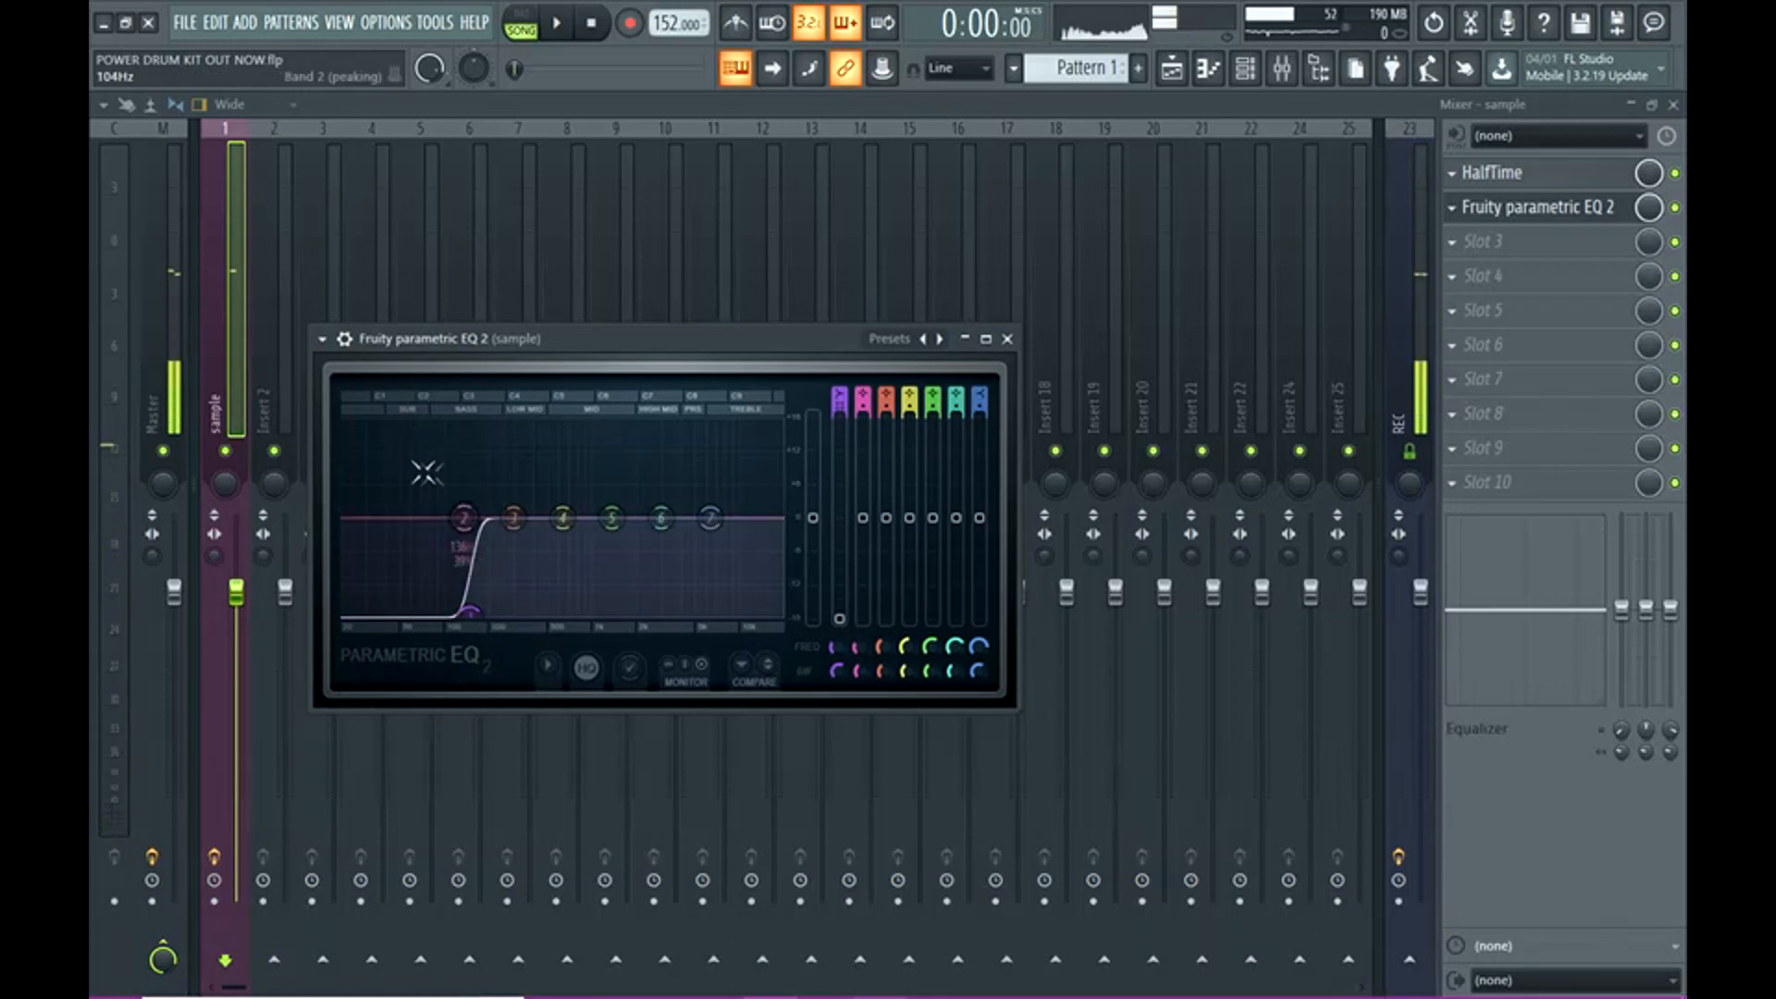
click(1008, 339)
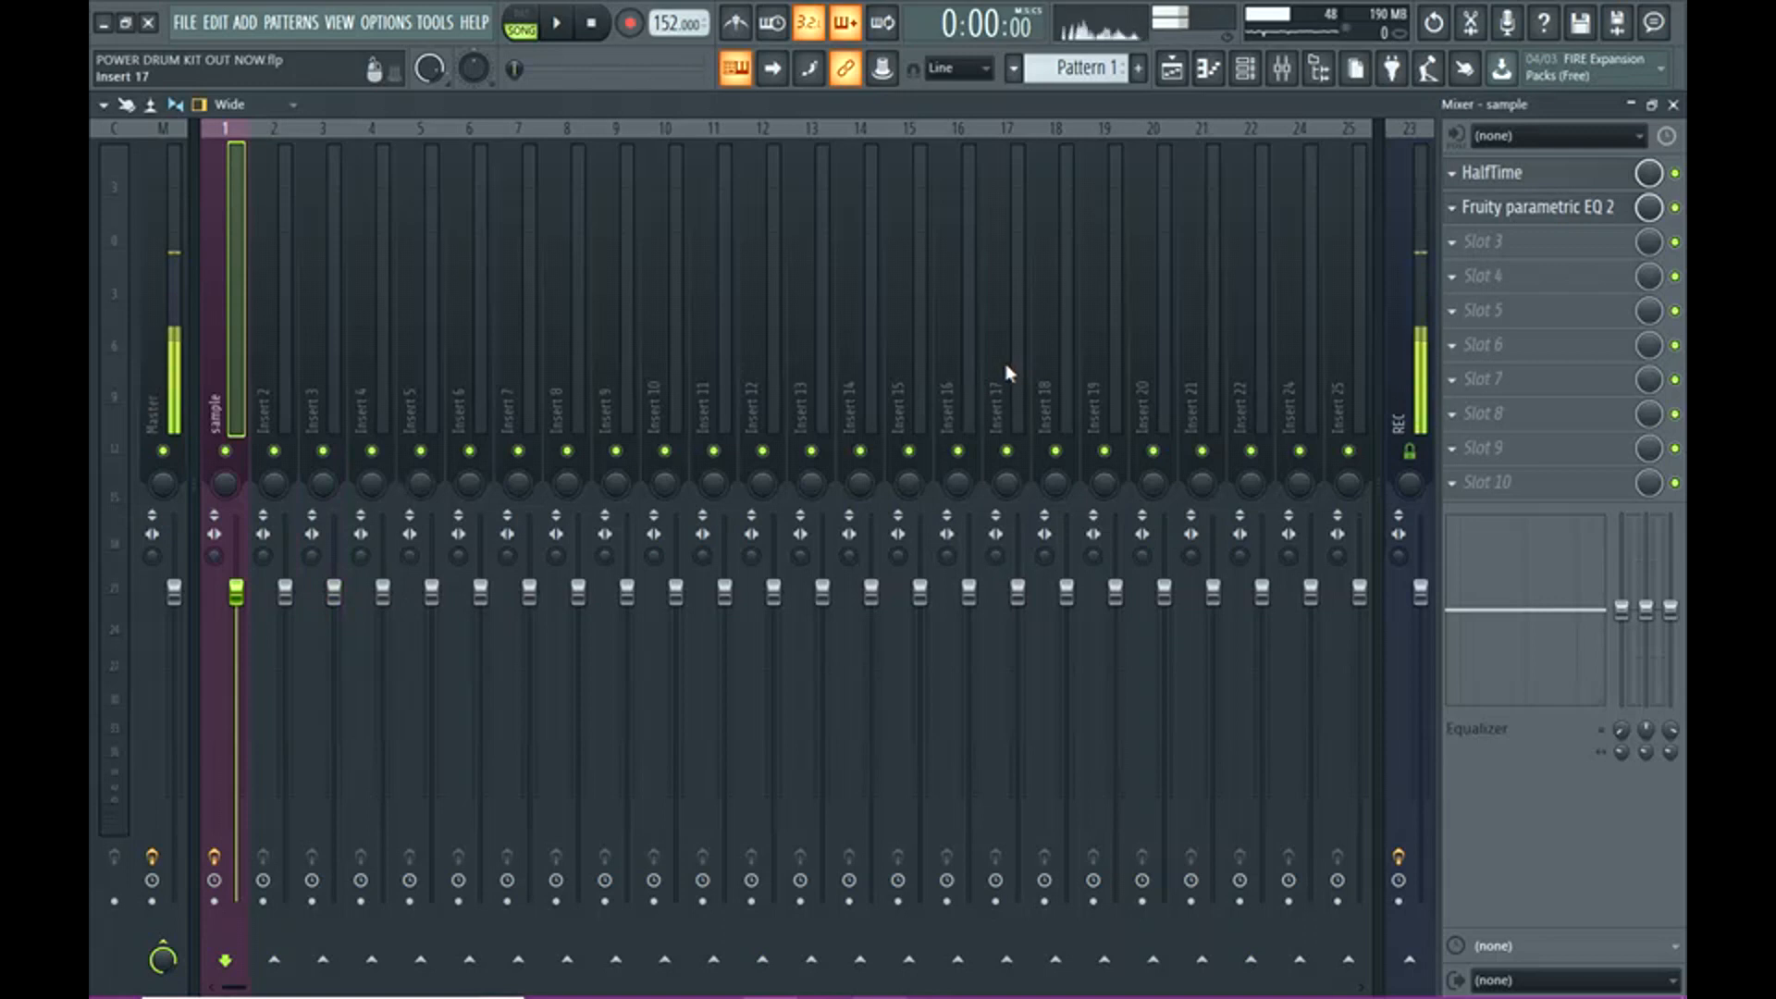
Step: Cut the sample track equalizer's 90 Hz low band by 18 dB and audition the beat
drag(1620, 610, 1626, 721)
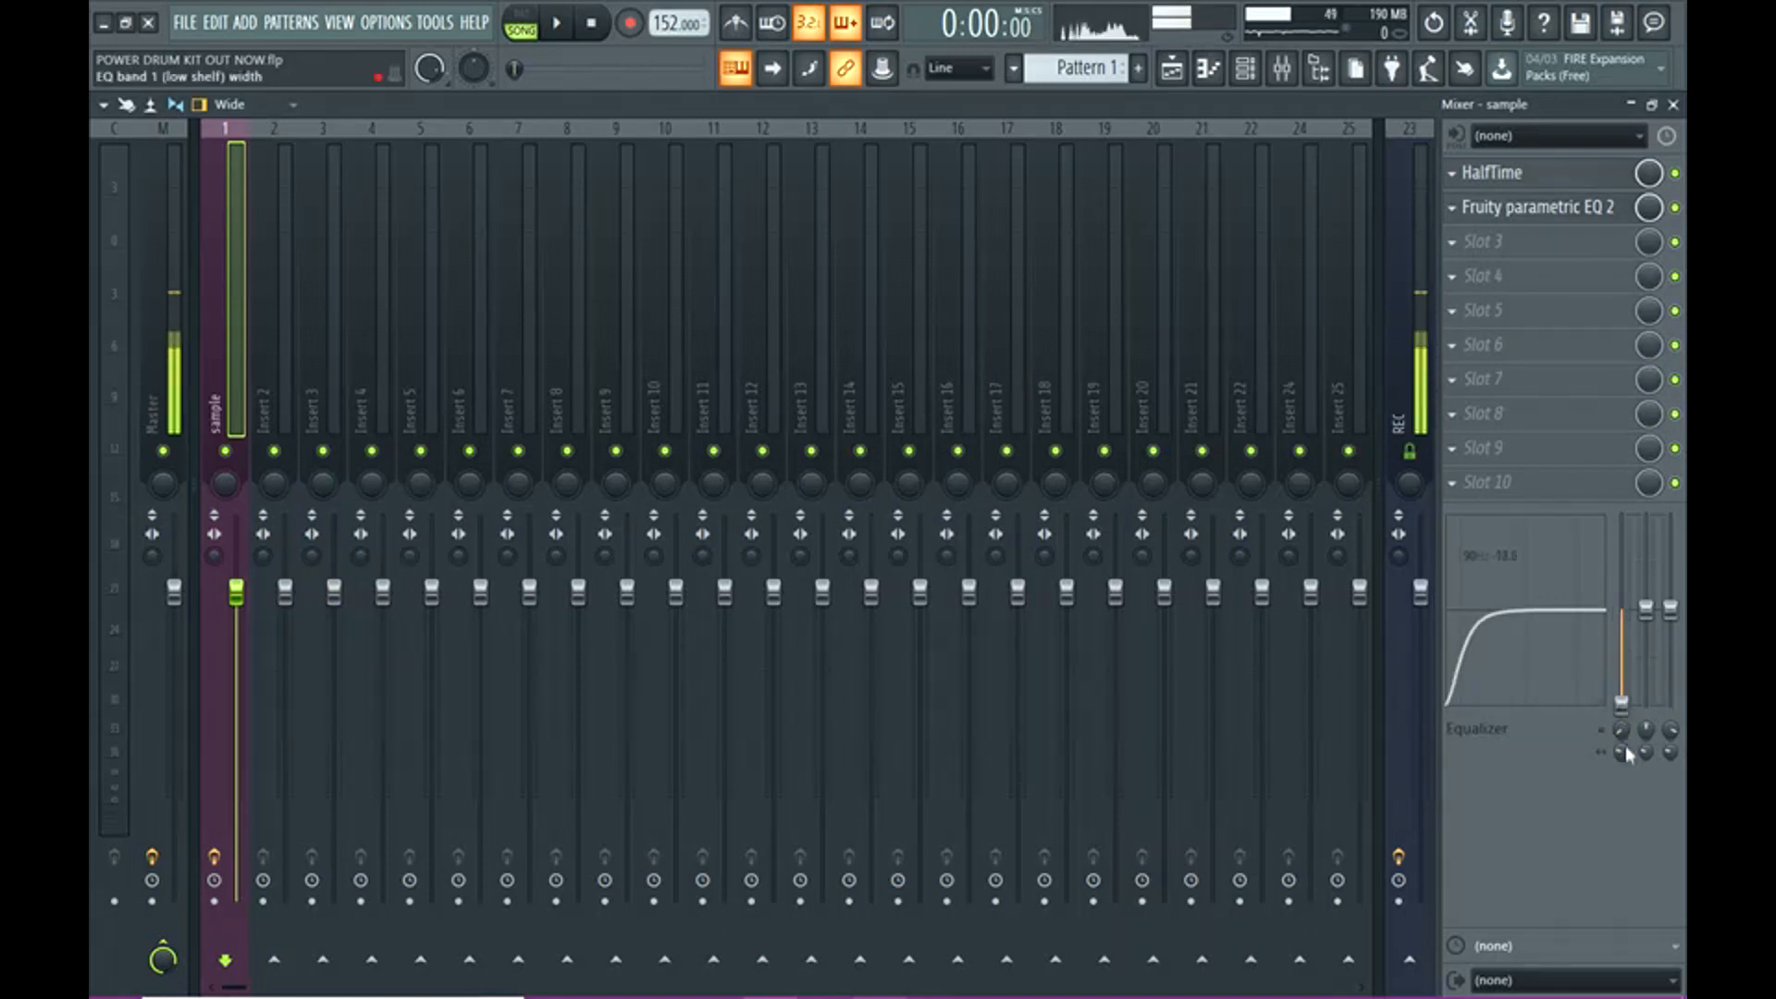
key(space)
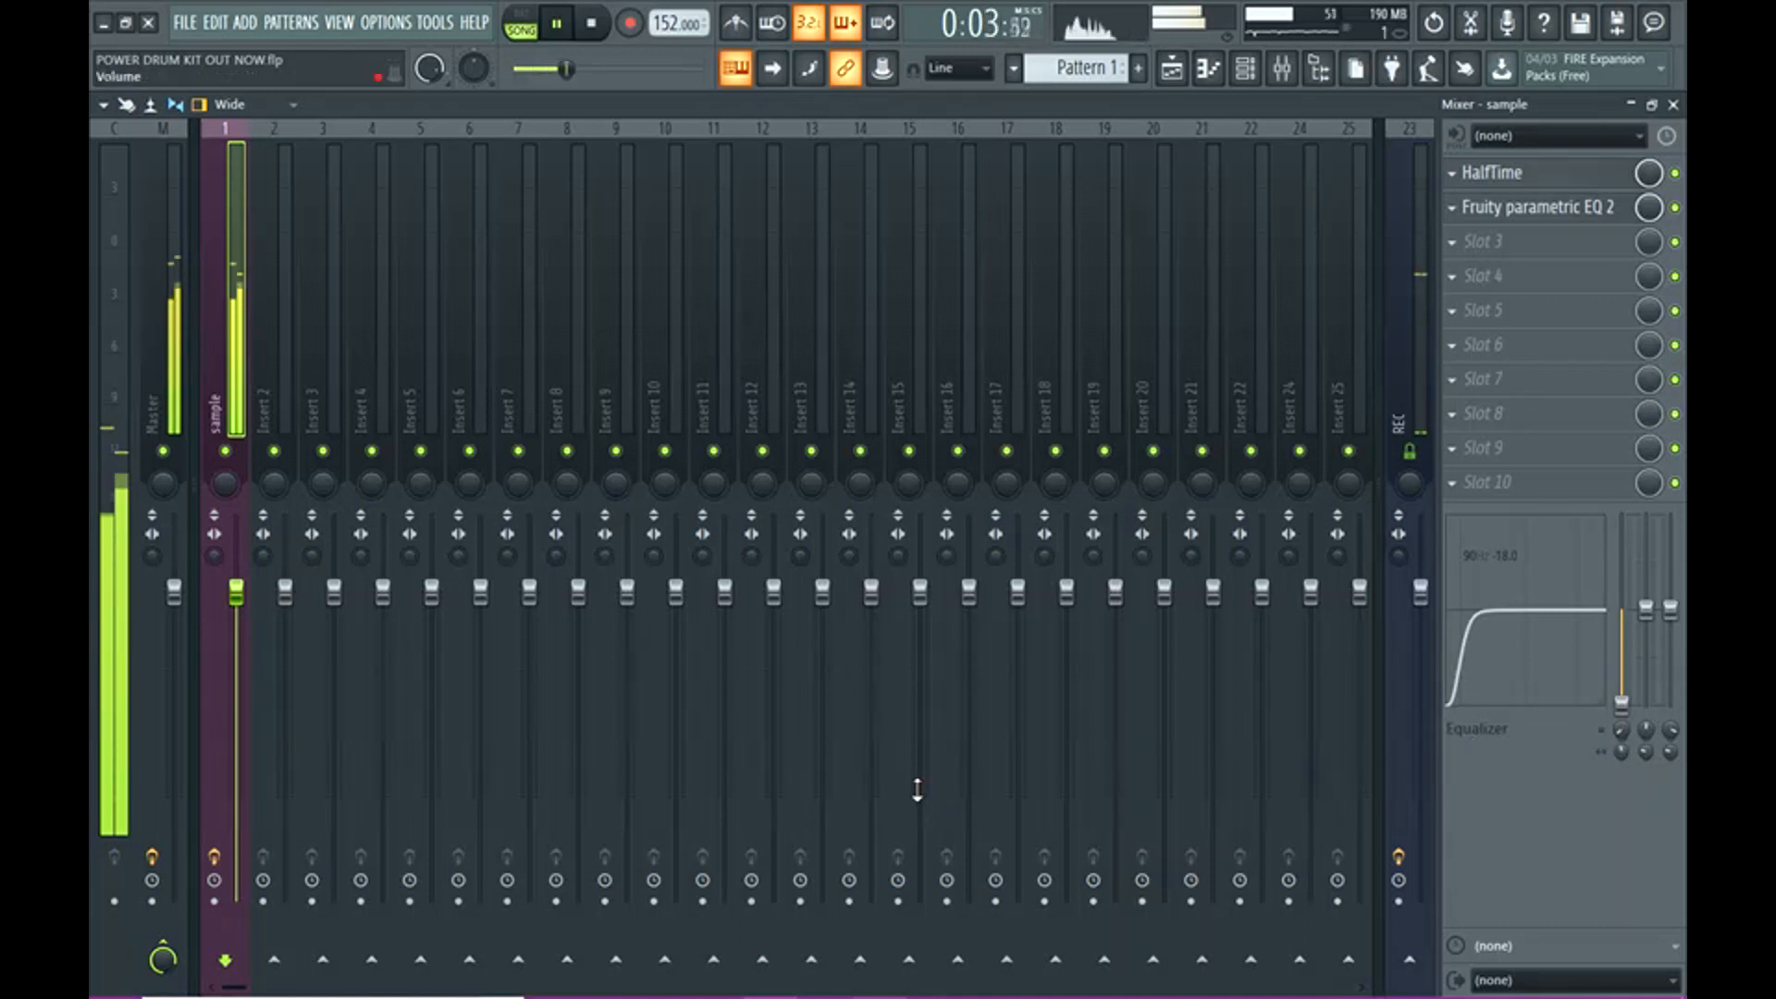
key(space)
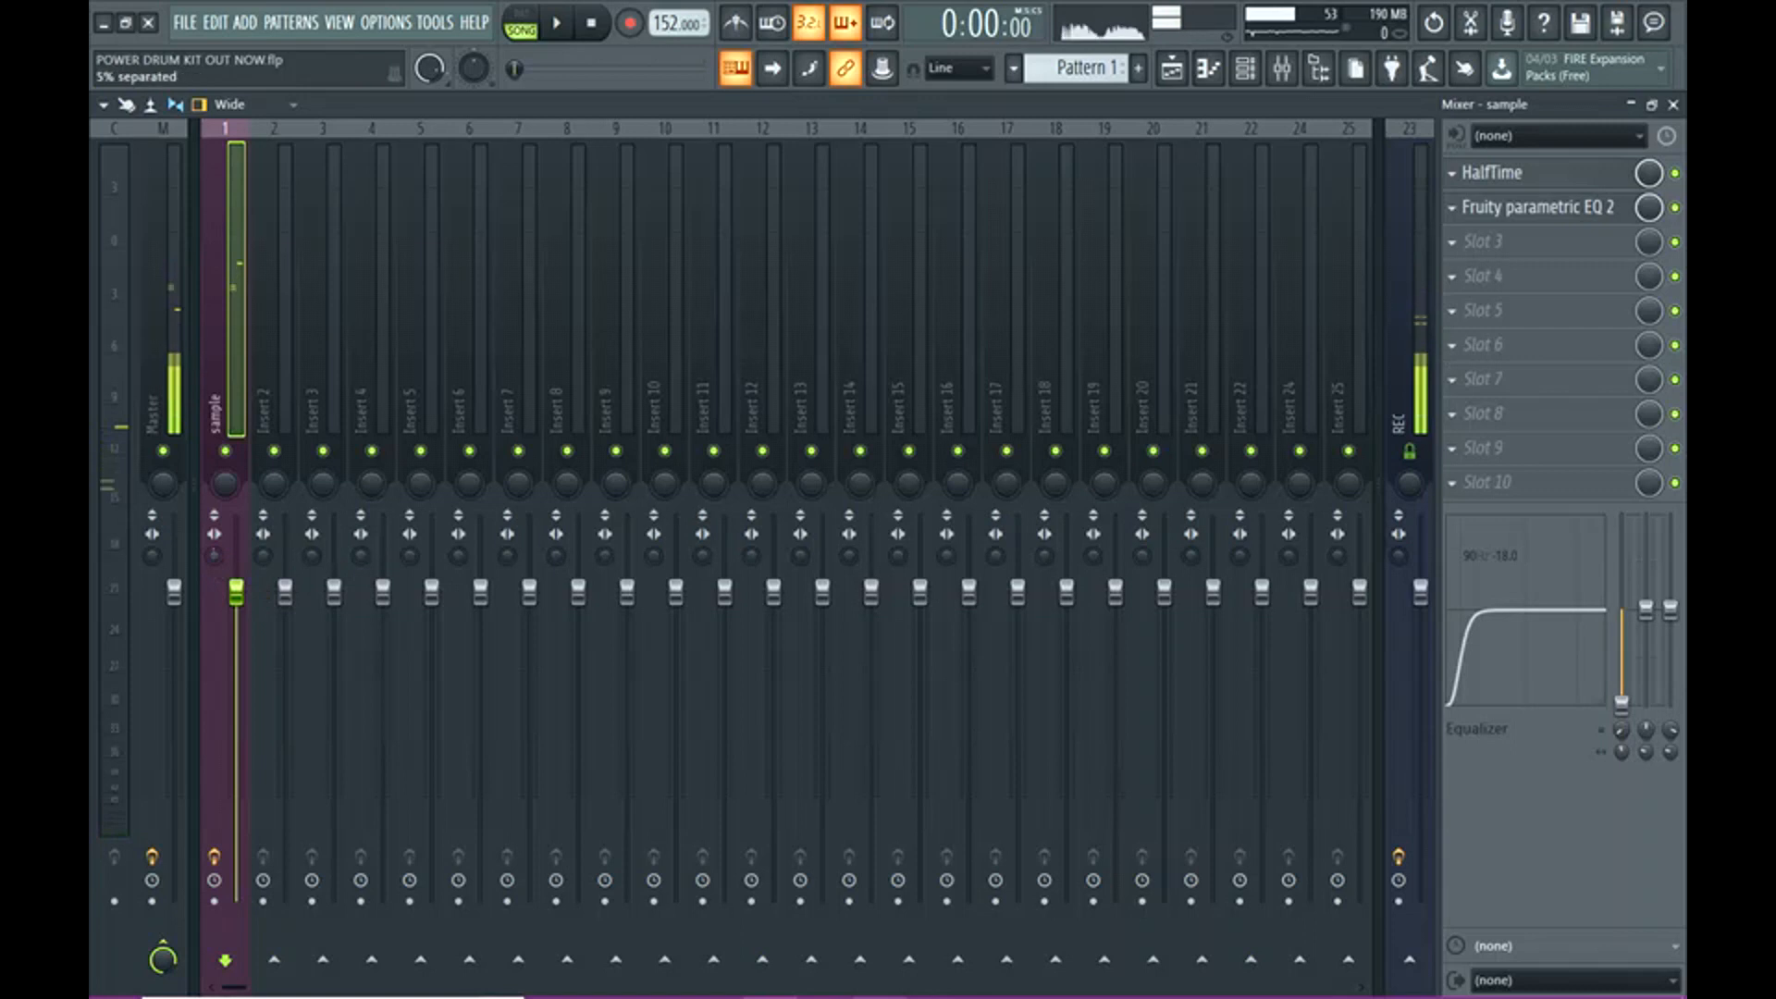
key(space)
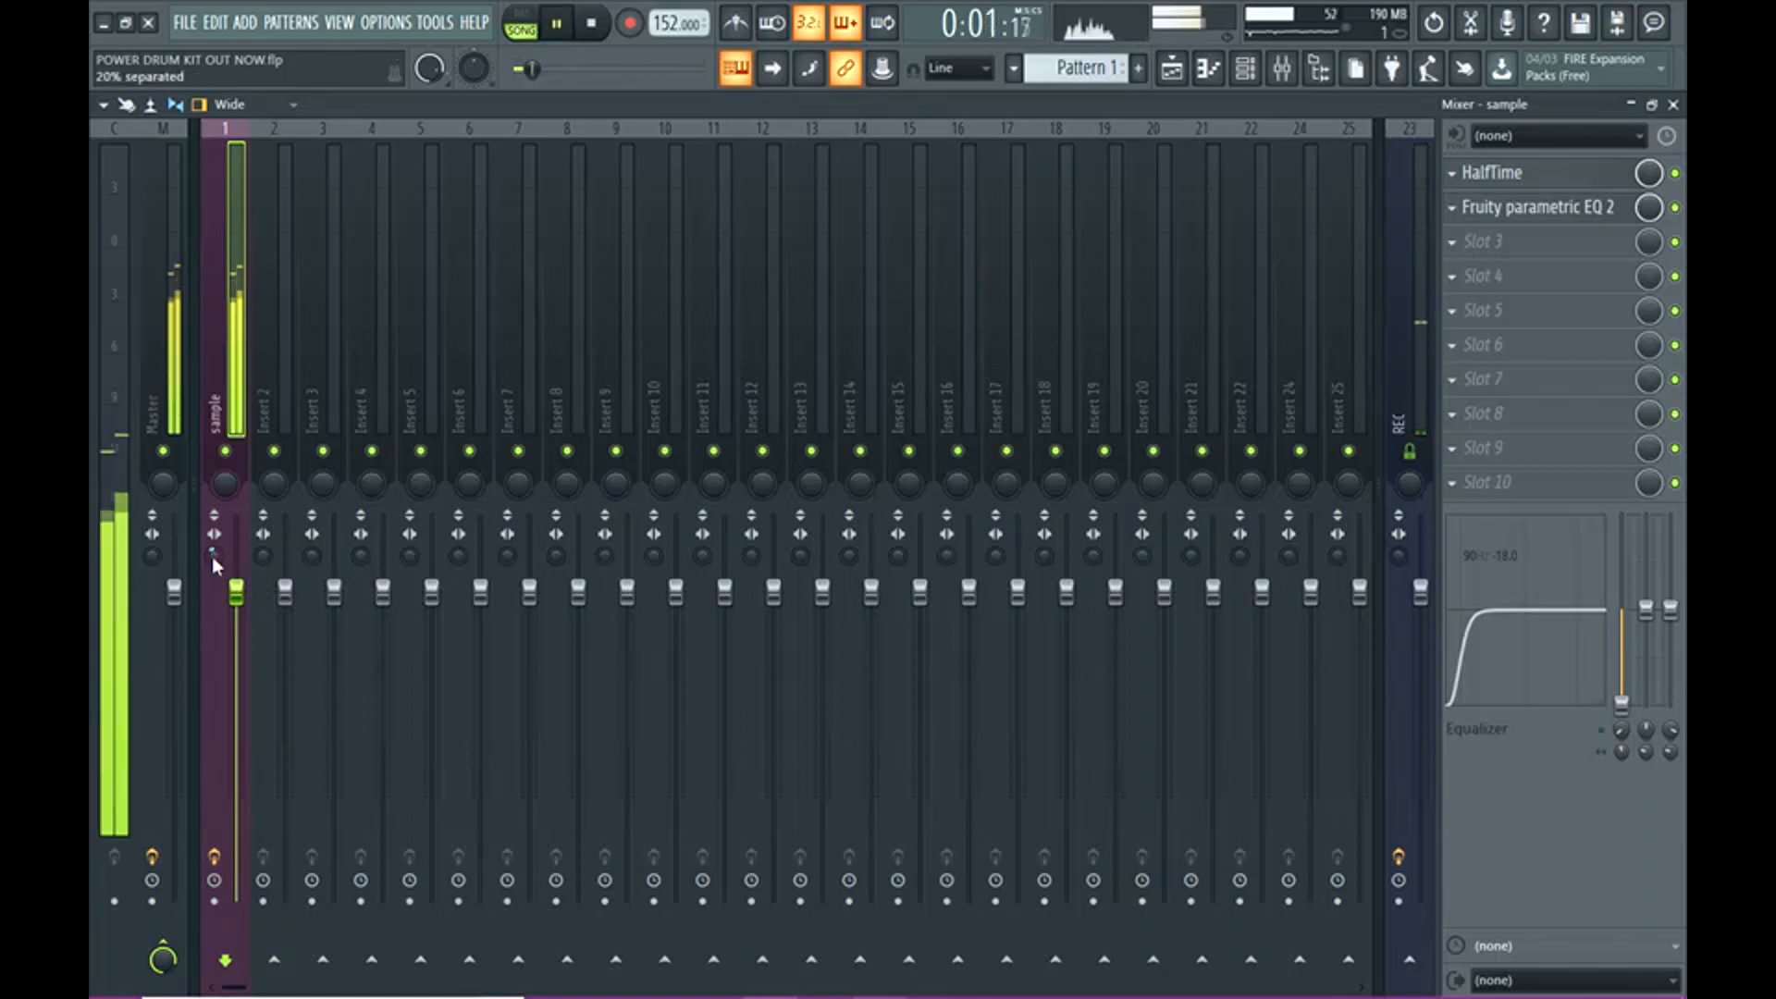
click(178, 405)
click(227, 392)
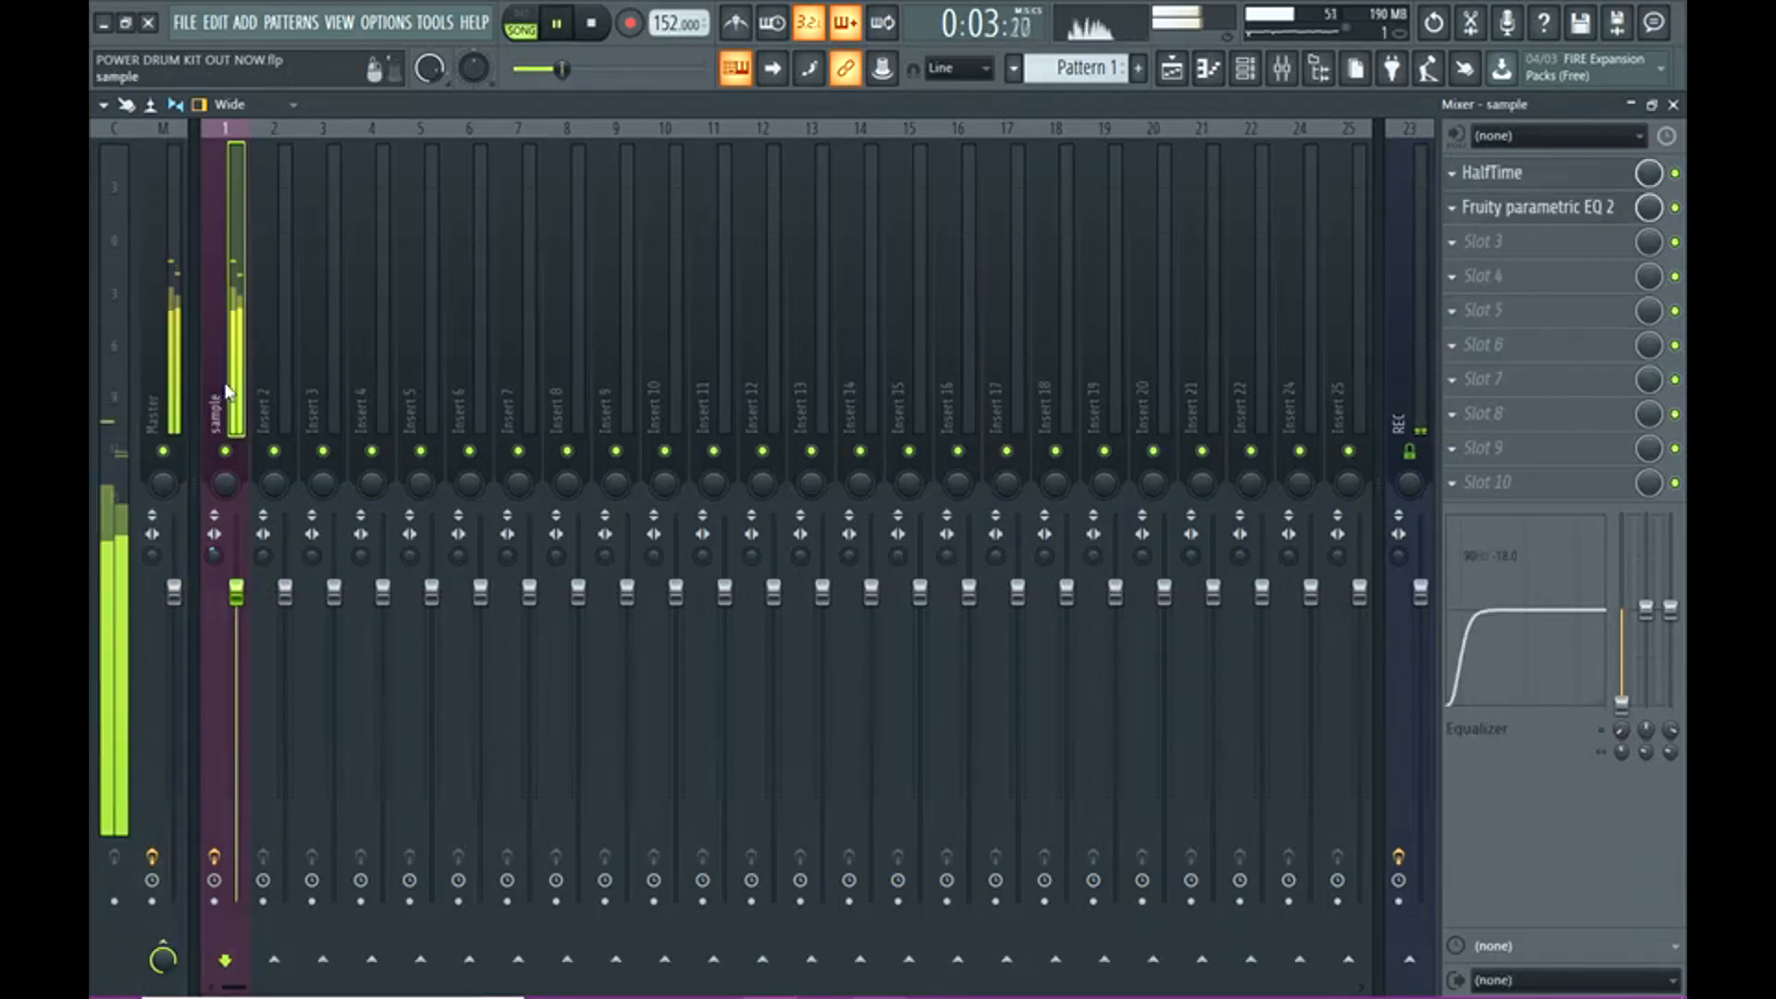
key(space)
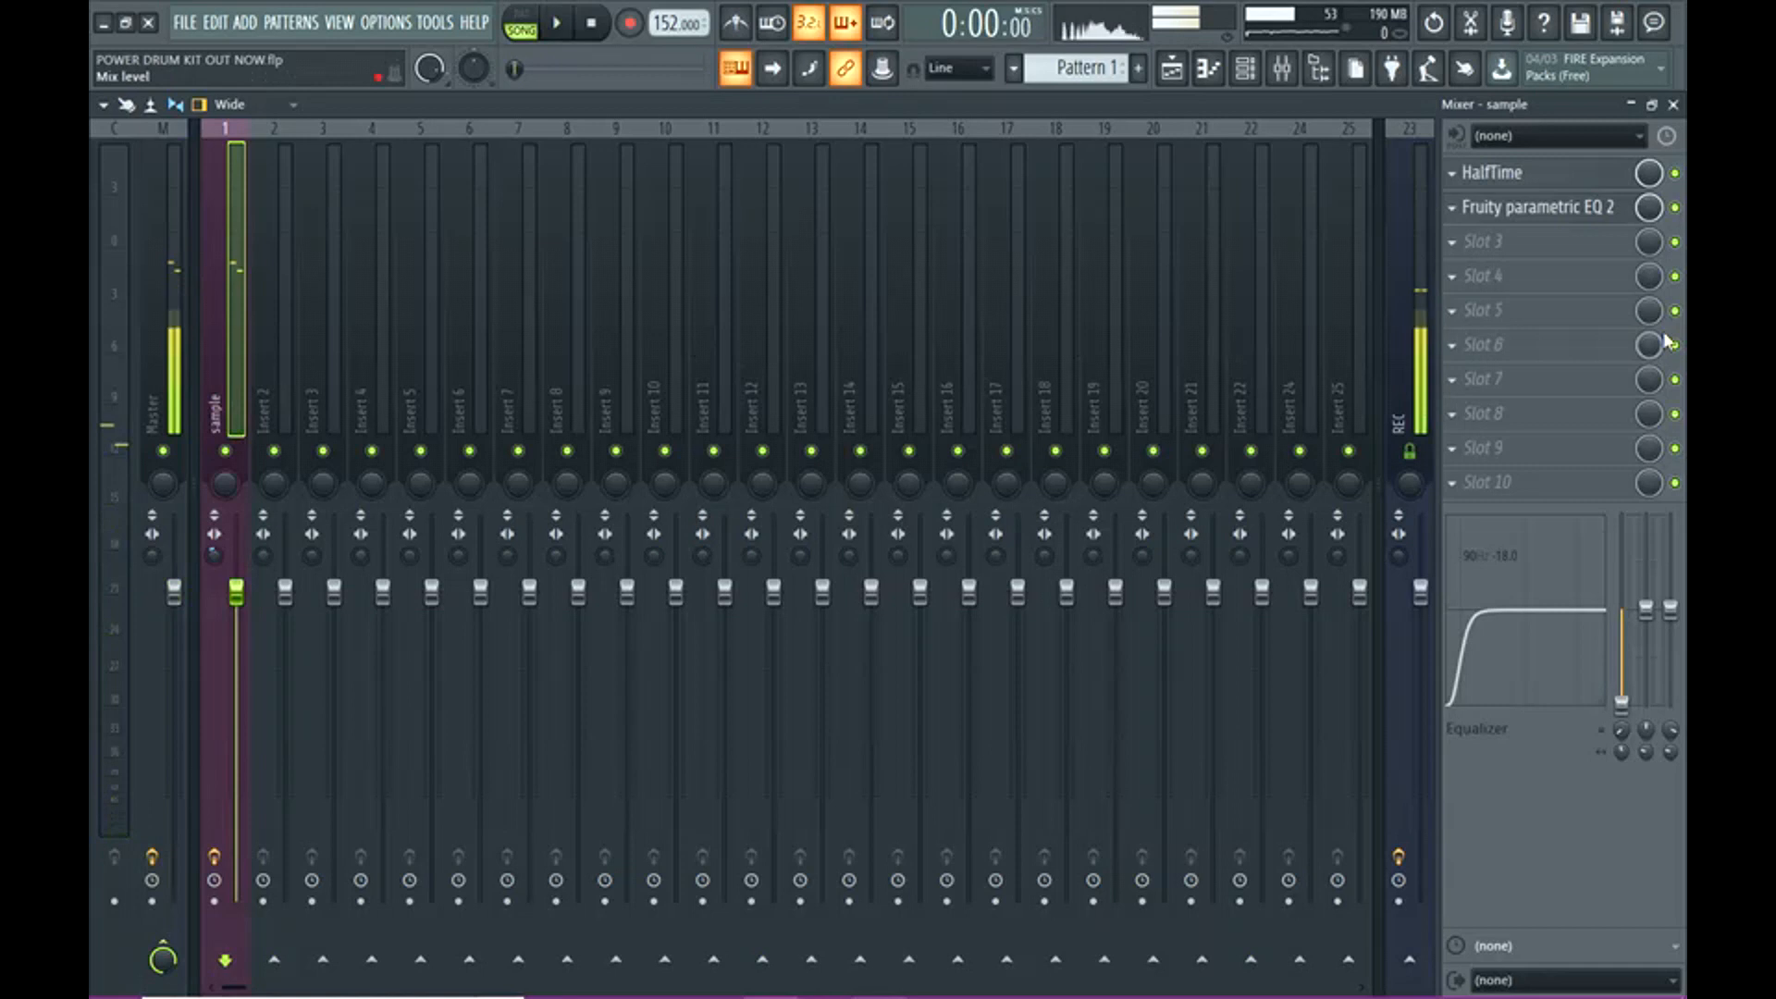
Step: Create a HalfTime on/off automation clip, copy the sample clip to bar 9, and extend the automation to bar 17
right_click(1674, 175)
click(1584, 344)
drag(571, 194, 853, 197)
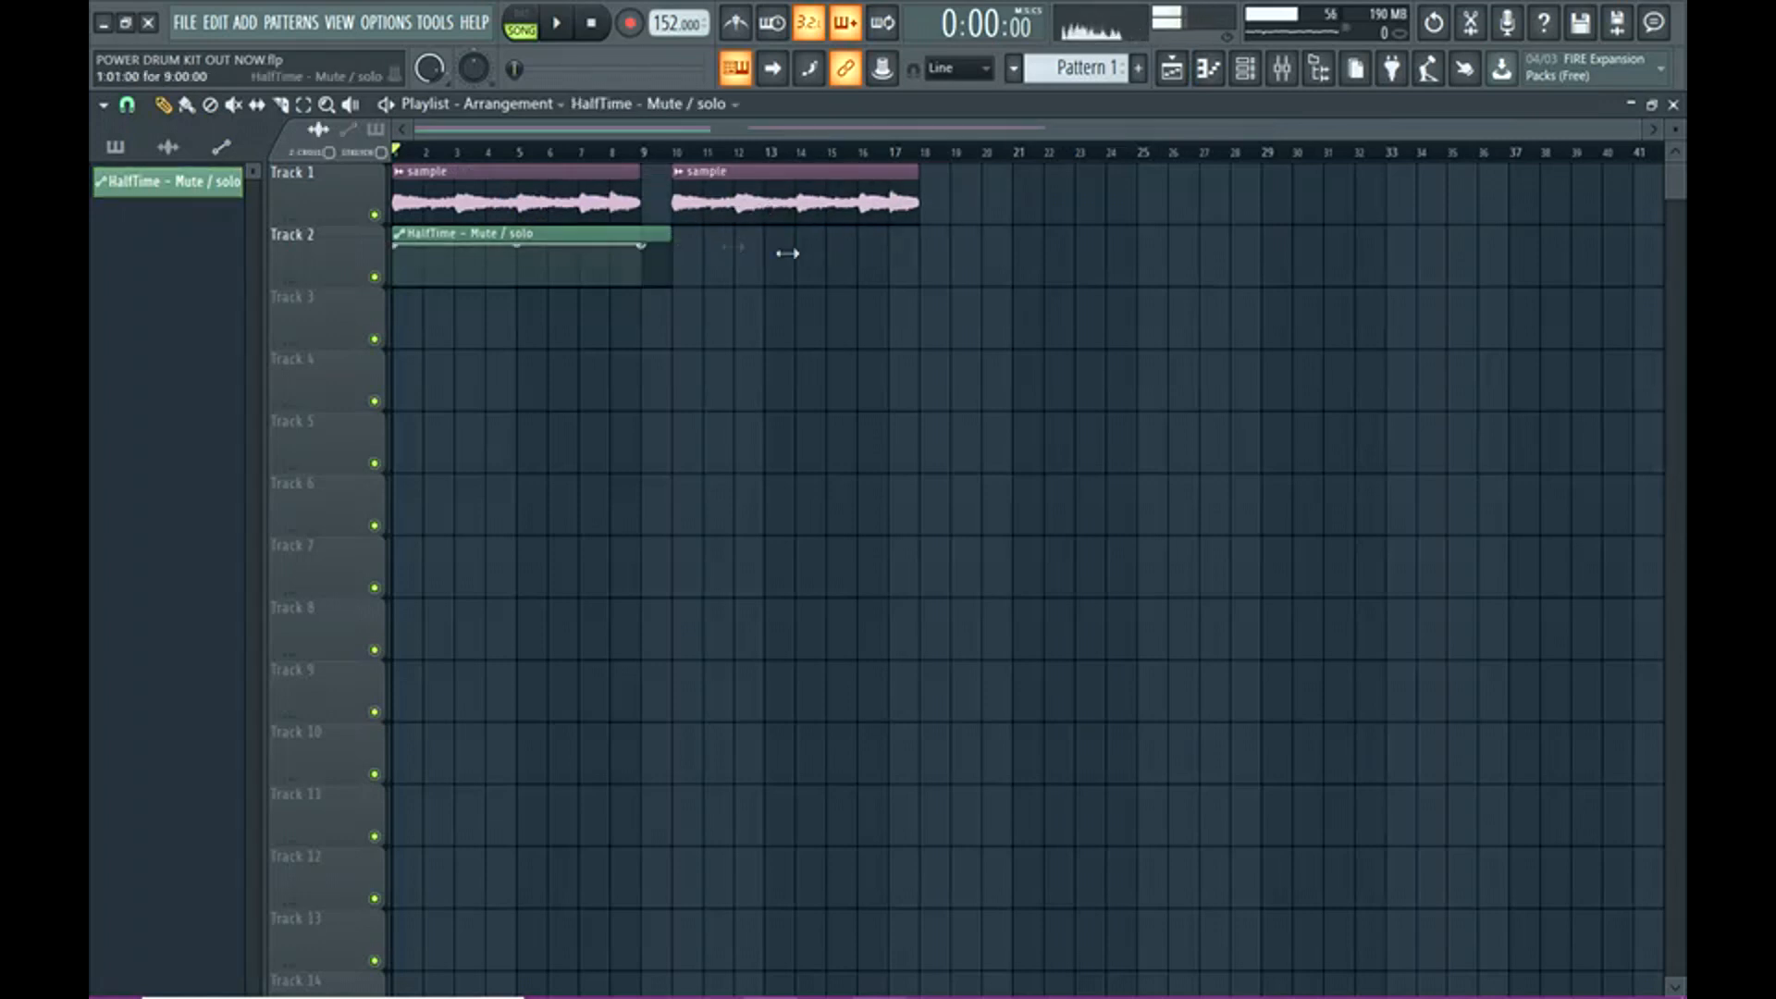
drag(638, 236, 896, 246)
drag(786, 201, 755, 201)
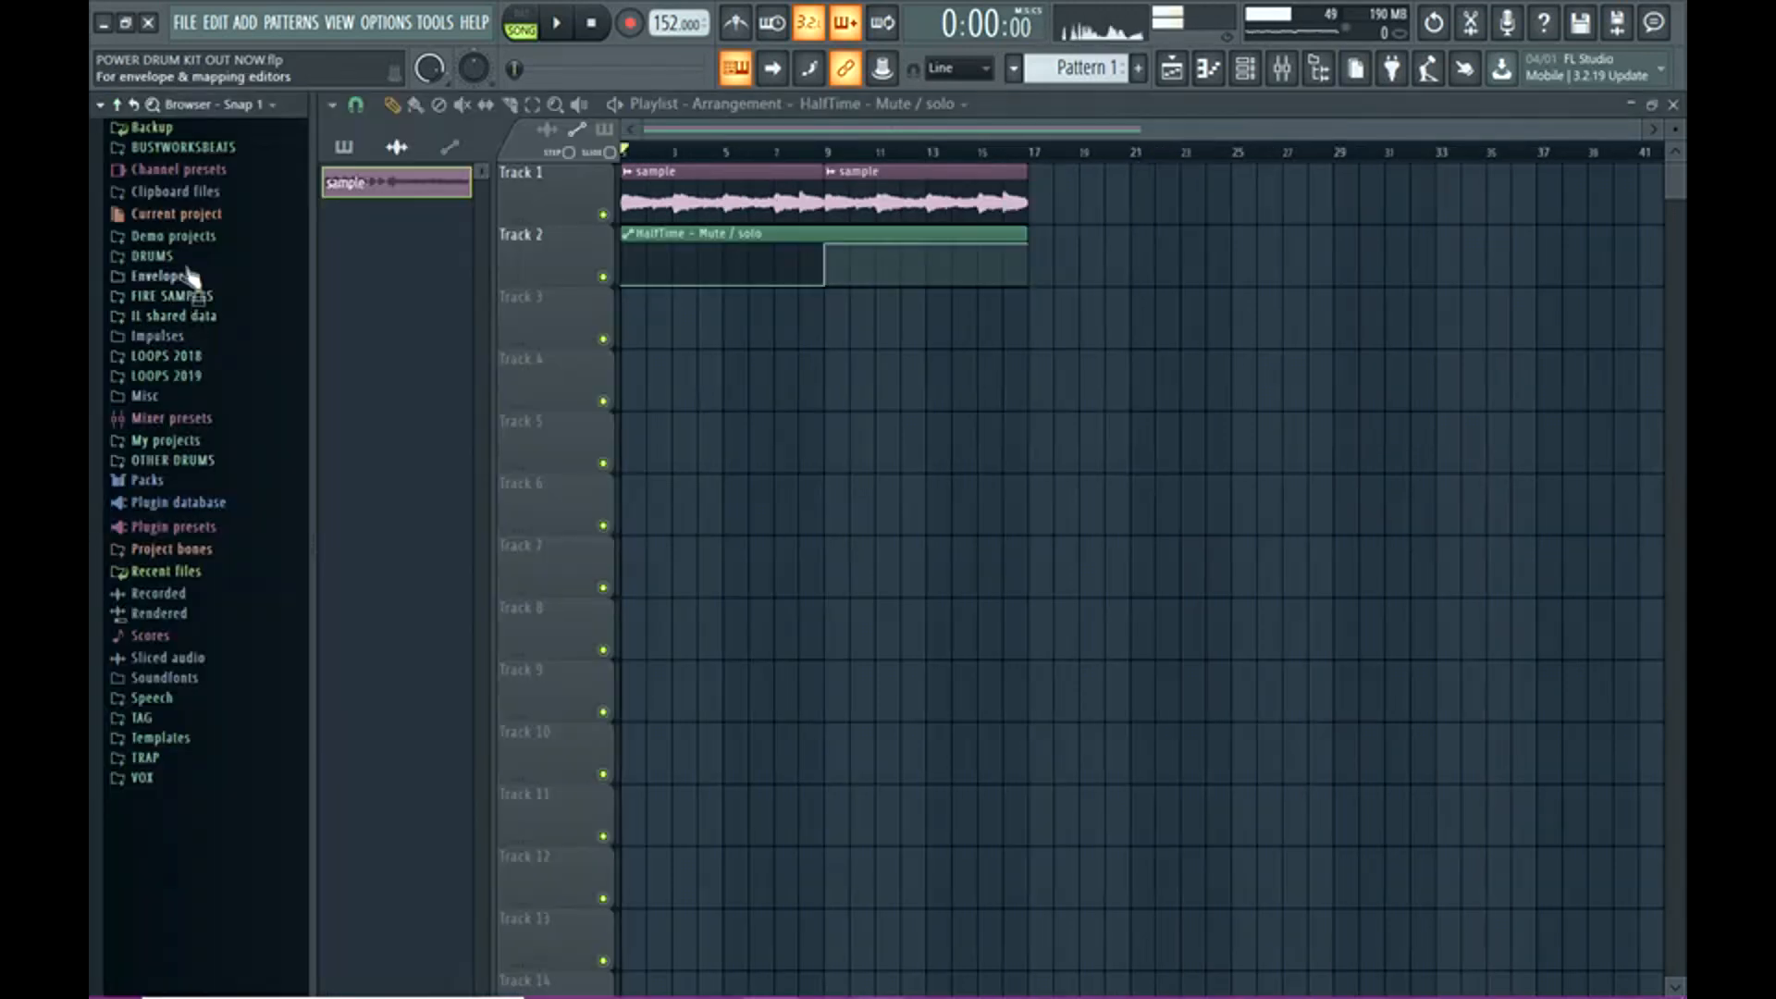
click(190, 268)
click(176, 355)
Step: Preview CH 808 03 and load it into a new channel
click(191, 410)
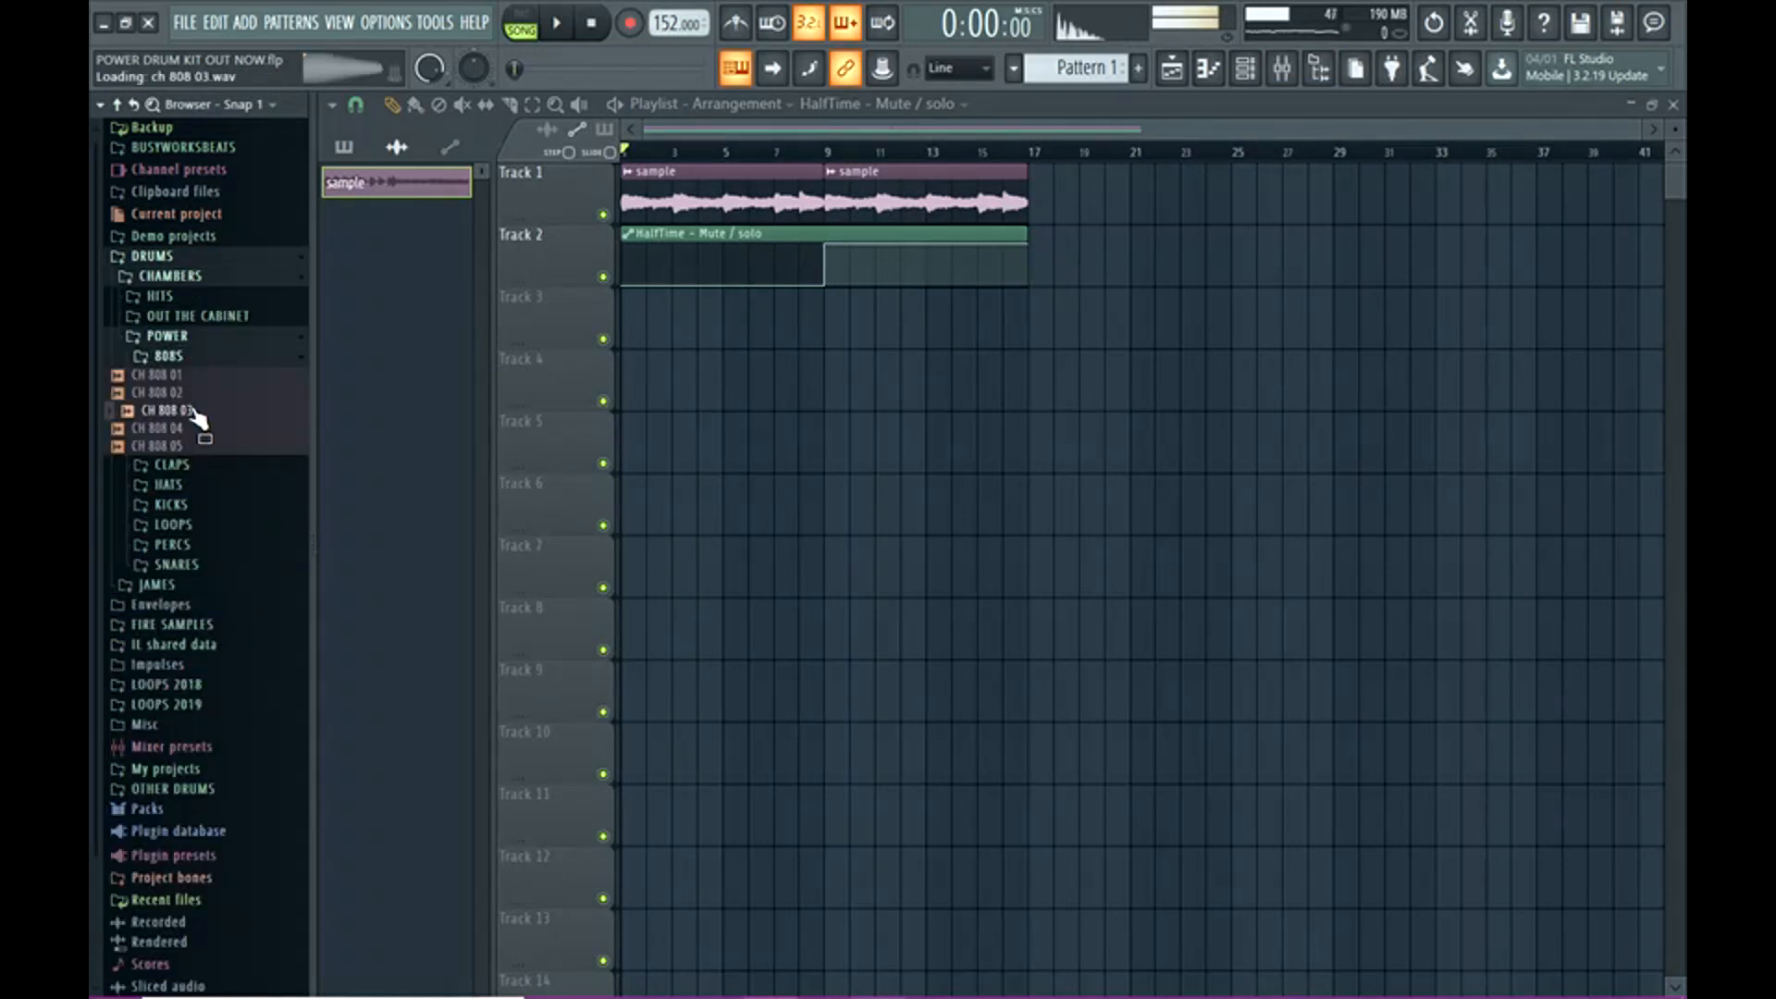
right_click(196, 418)
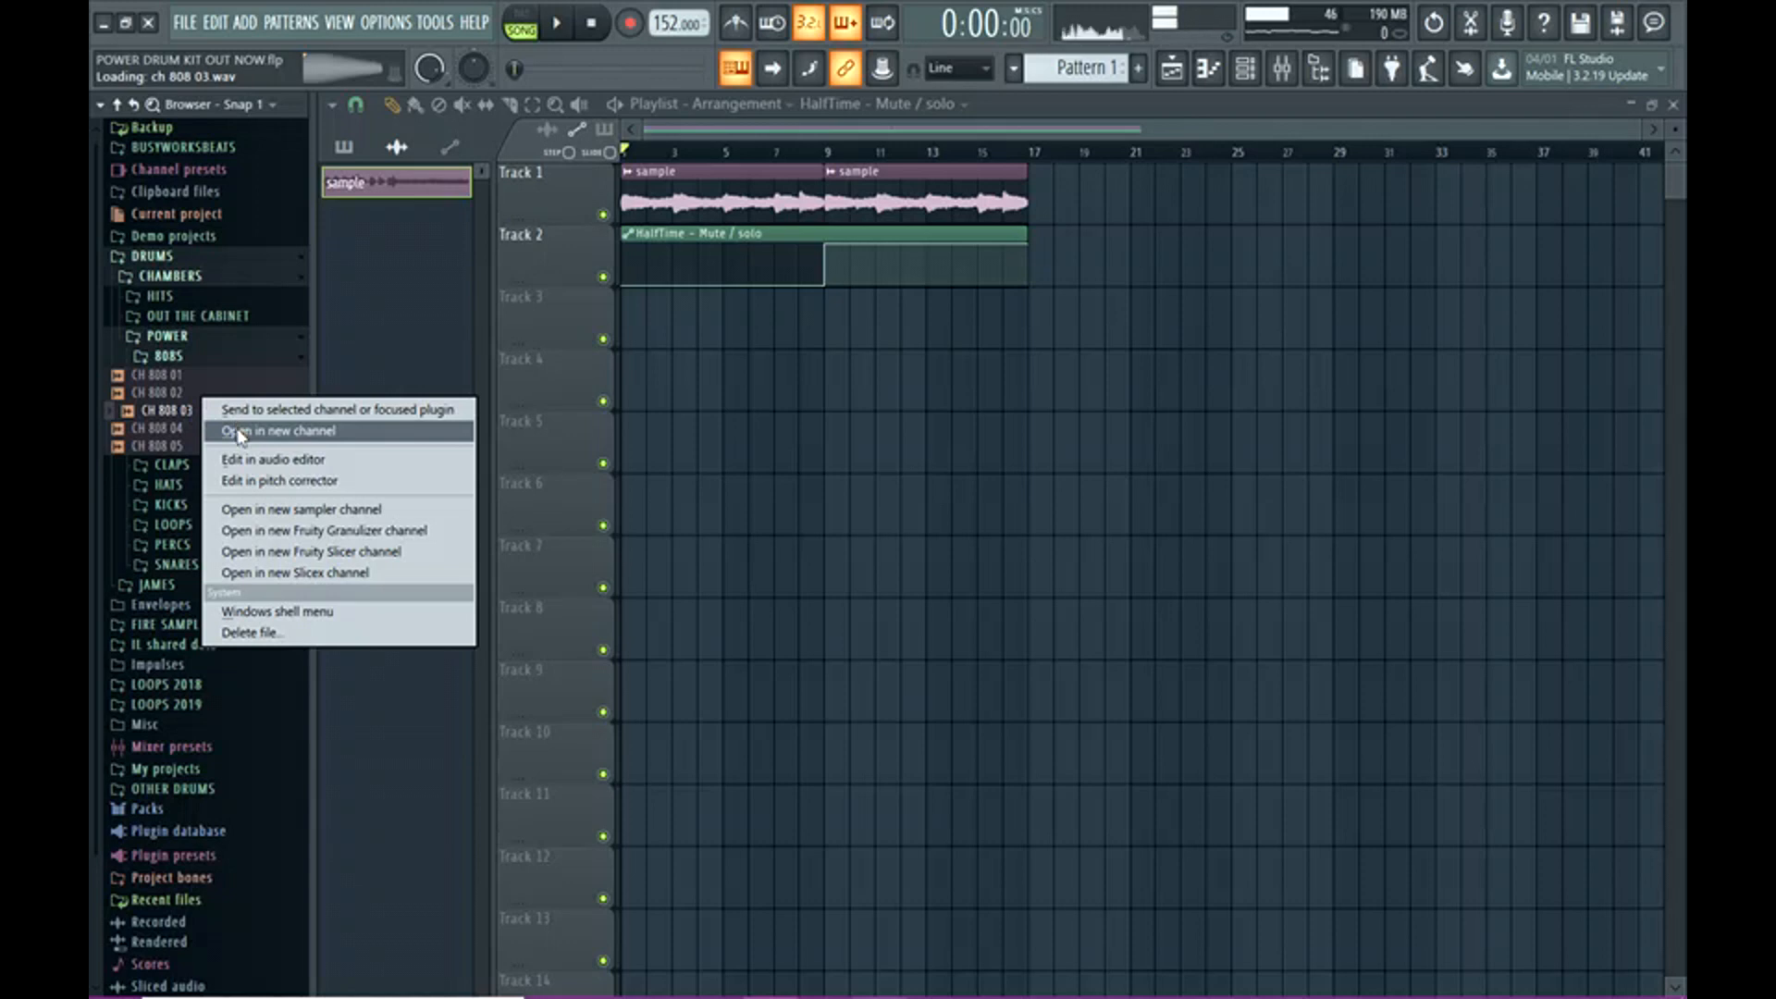
click(239, 433)
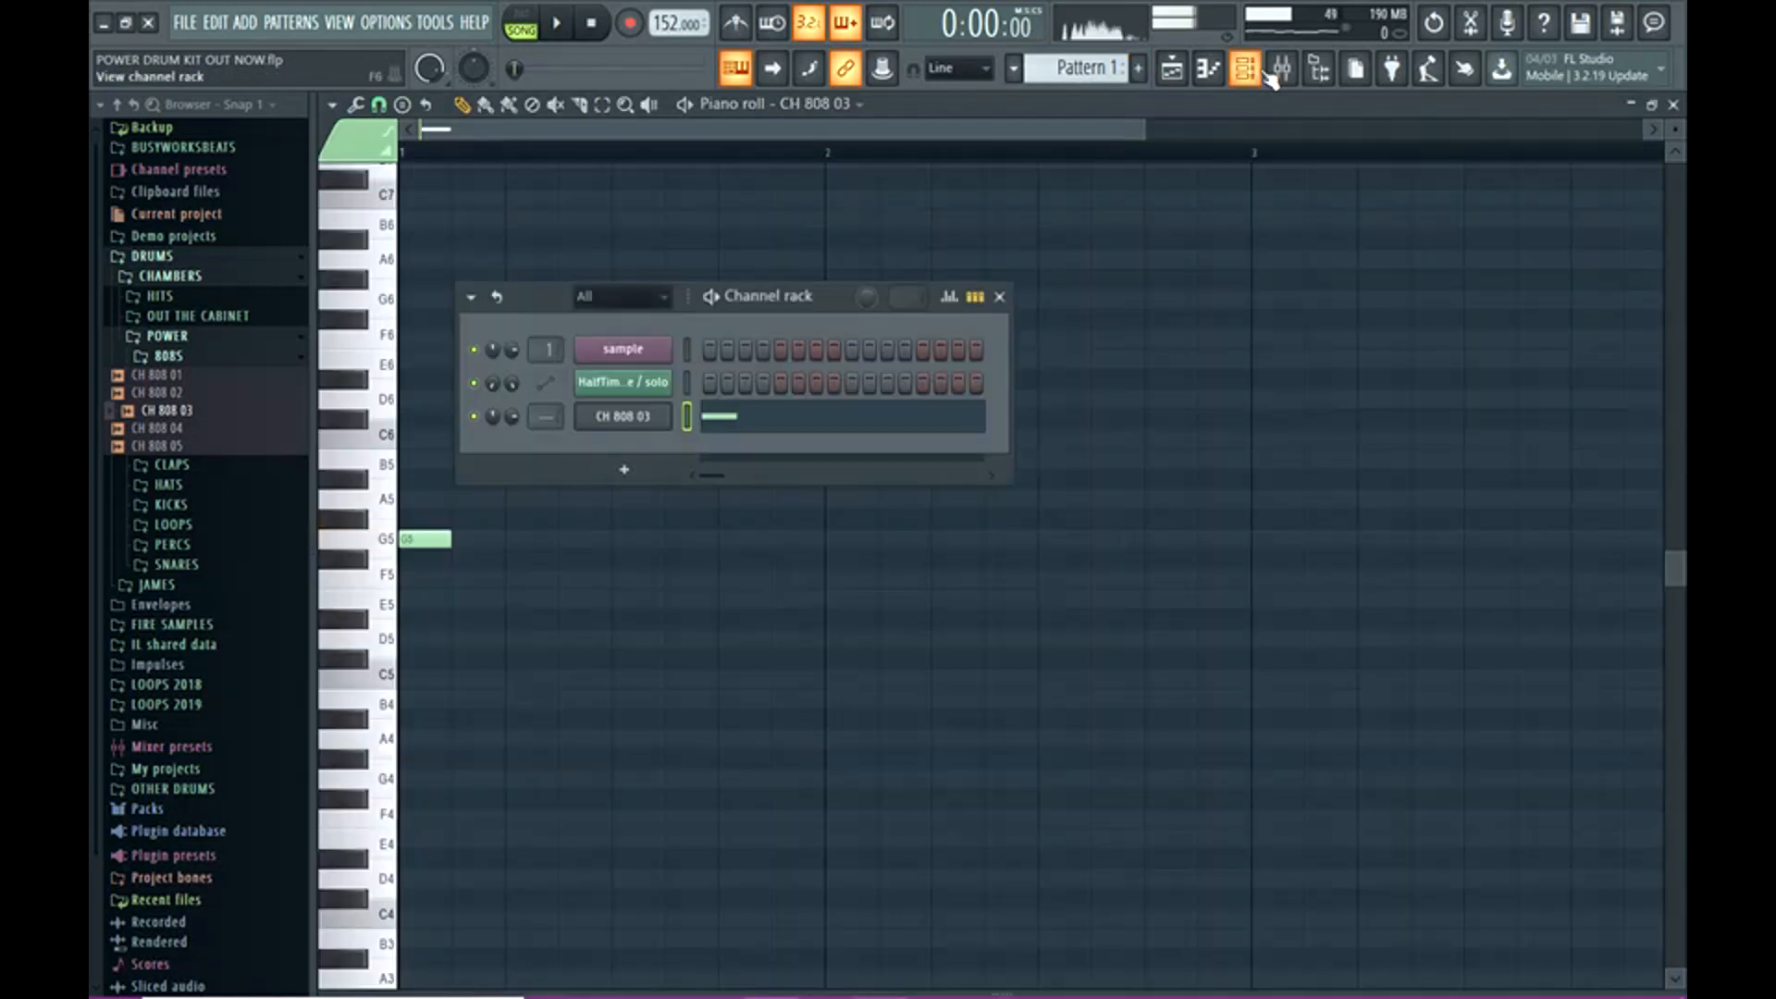
Step: Enable its volume envelope with zero attack, sustain and release and a longer hold
click(648, 418)
click(631, 456)
drag(602, 667, 714, 677)
drag(752, 666, 755, 689)
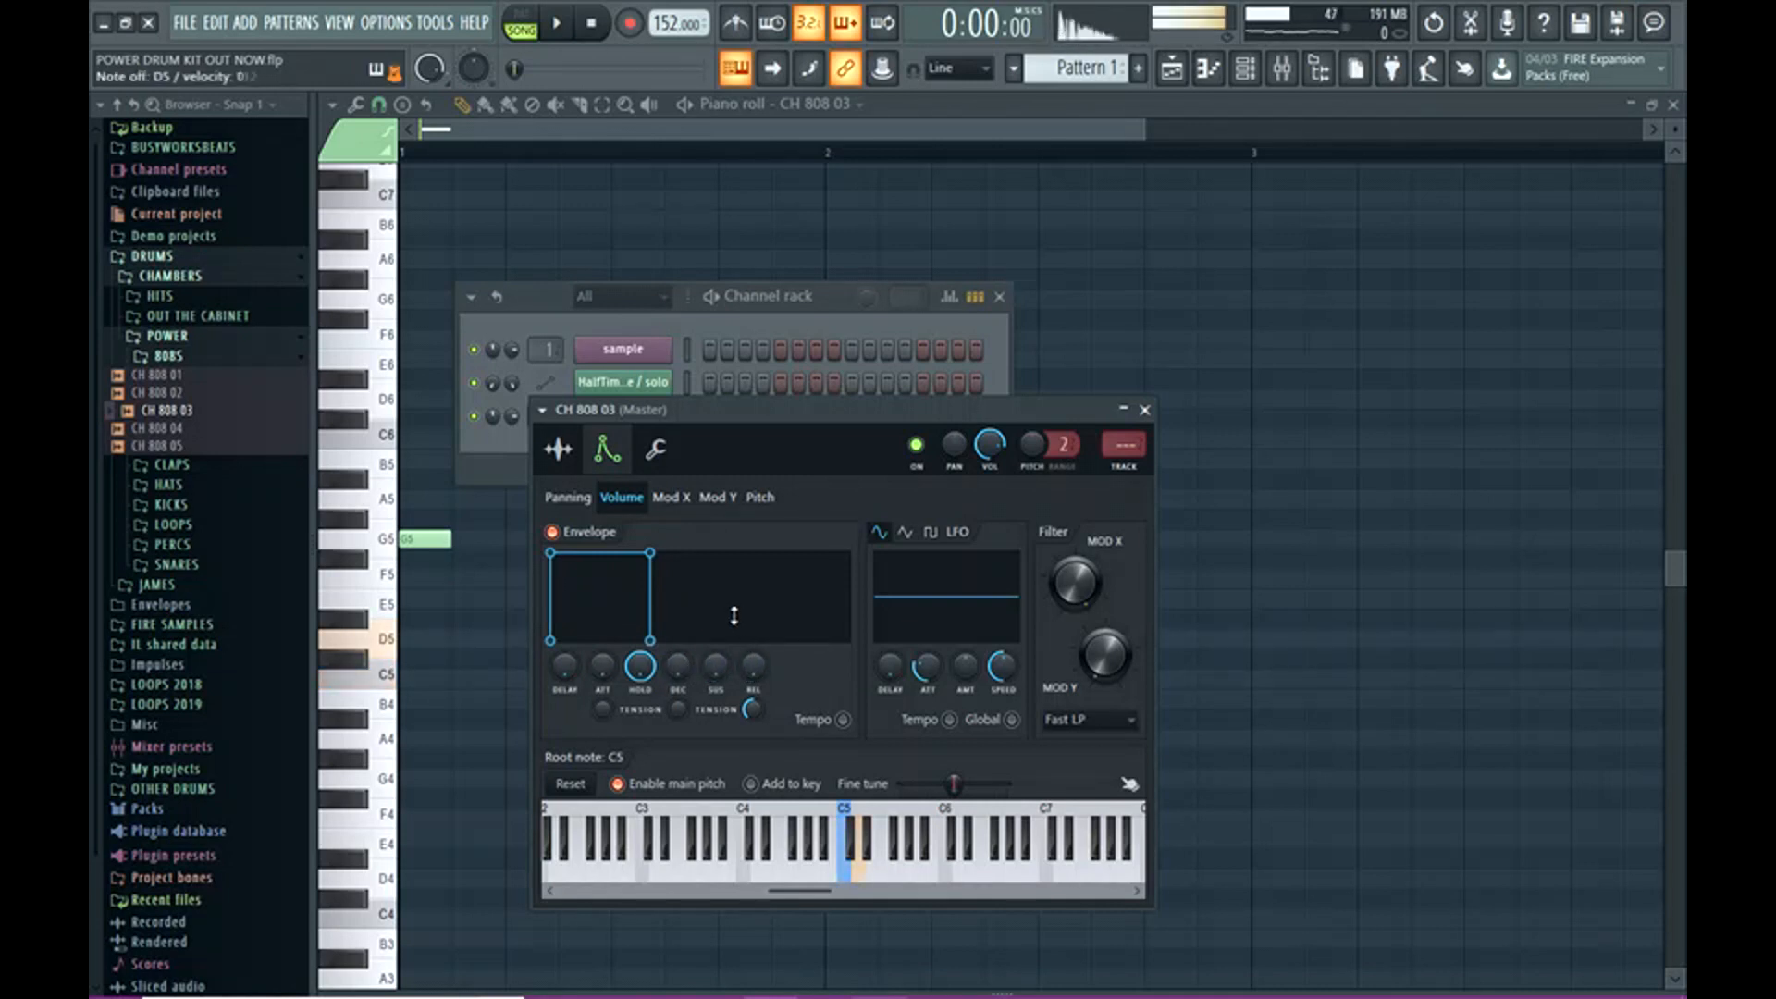
Step: Add a C5 note at bar 3 to the 808 pattern and shift all notes up an octave
click(730, 105)
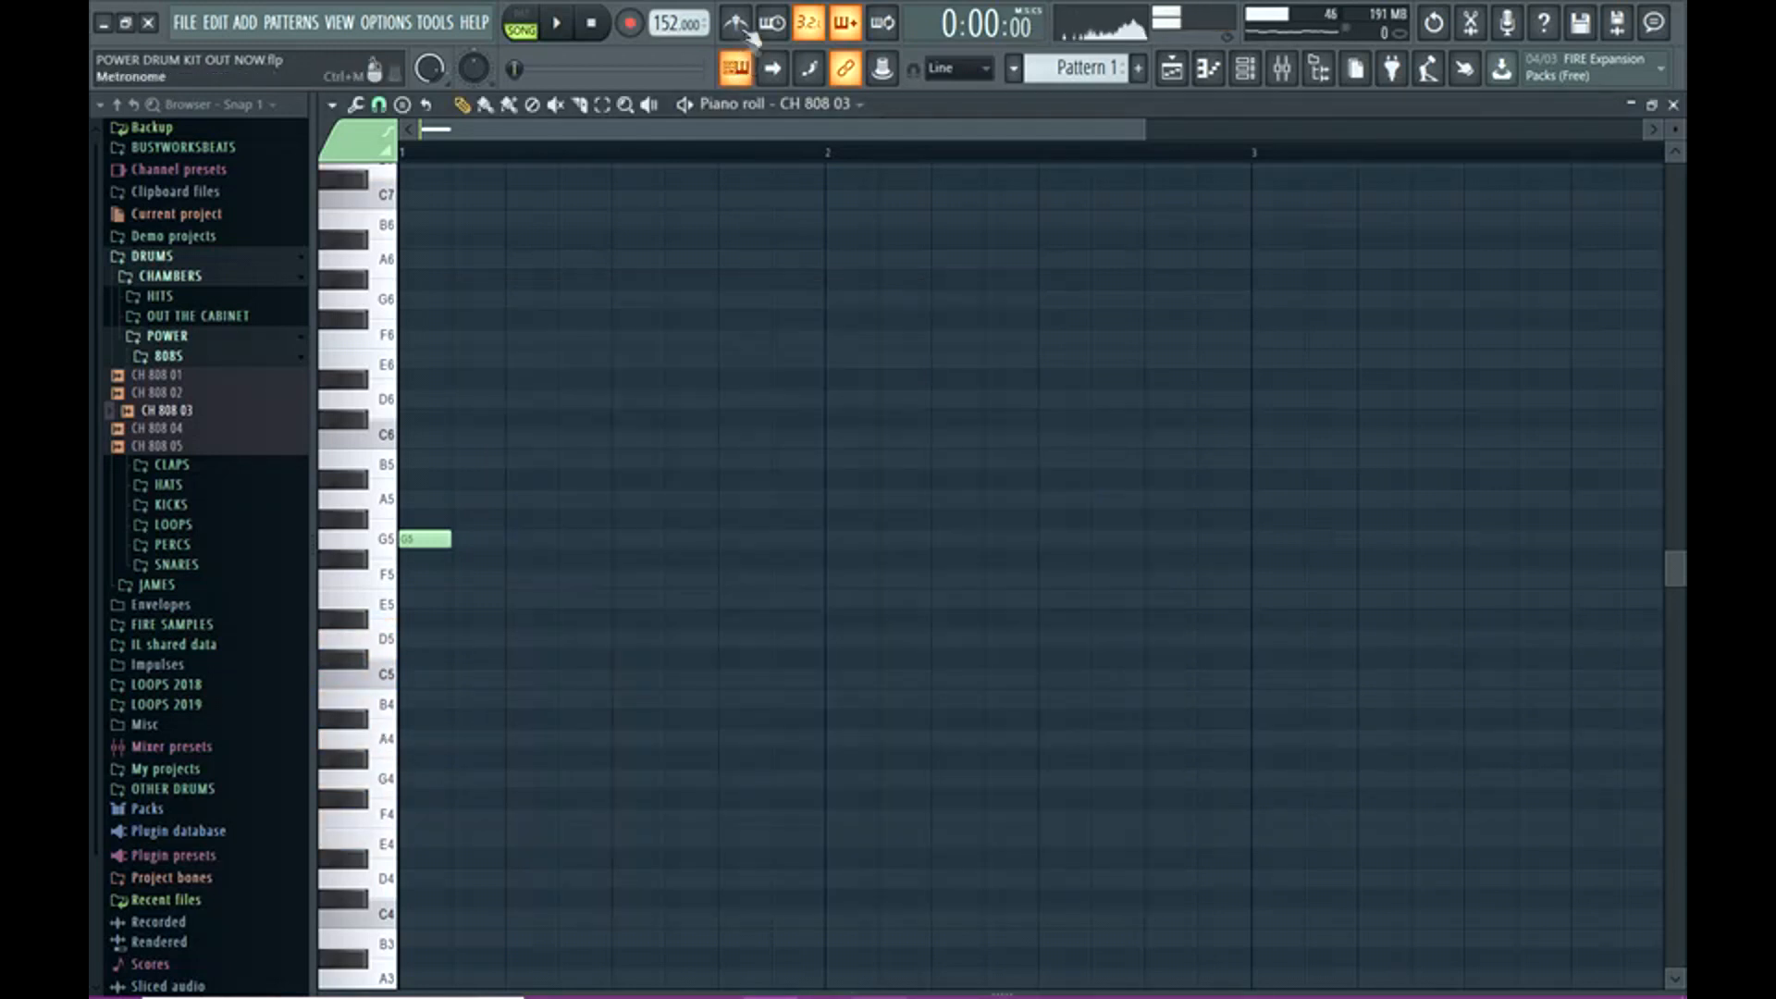
key(space)
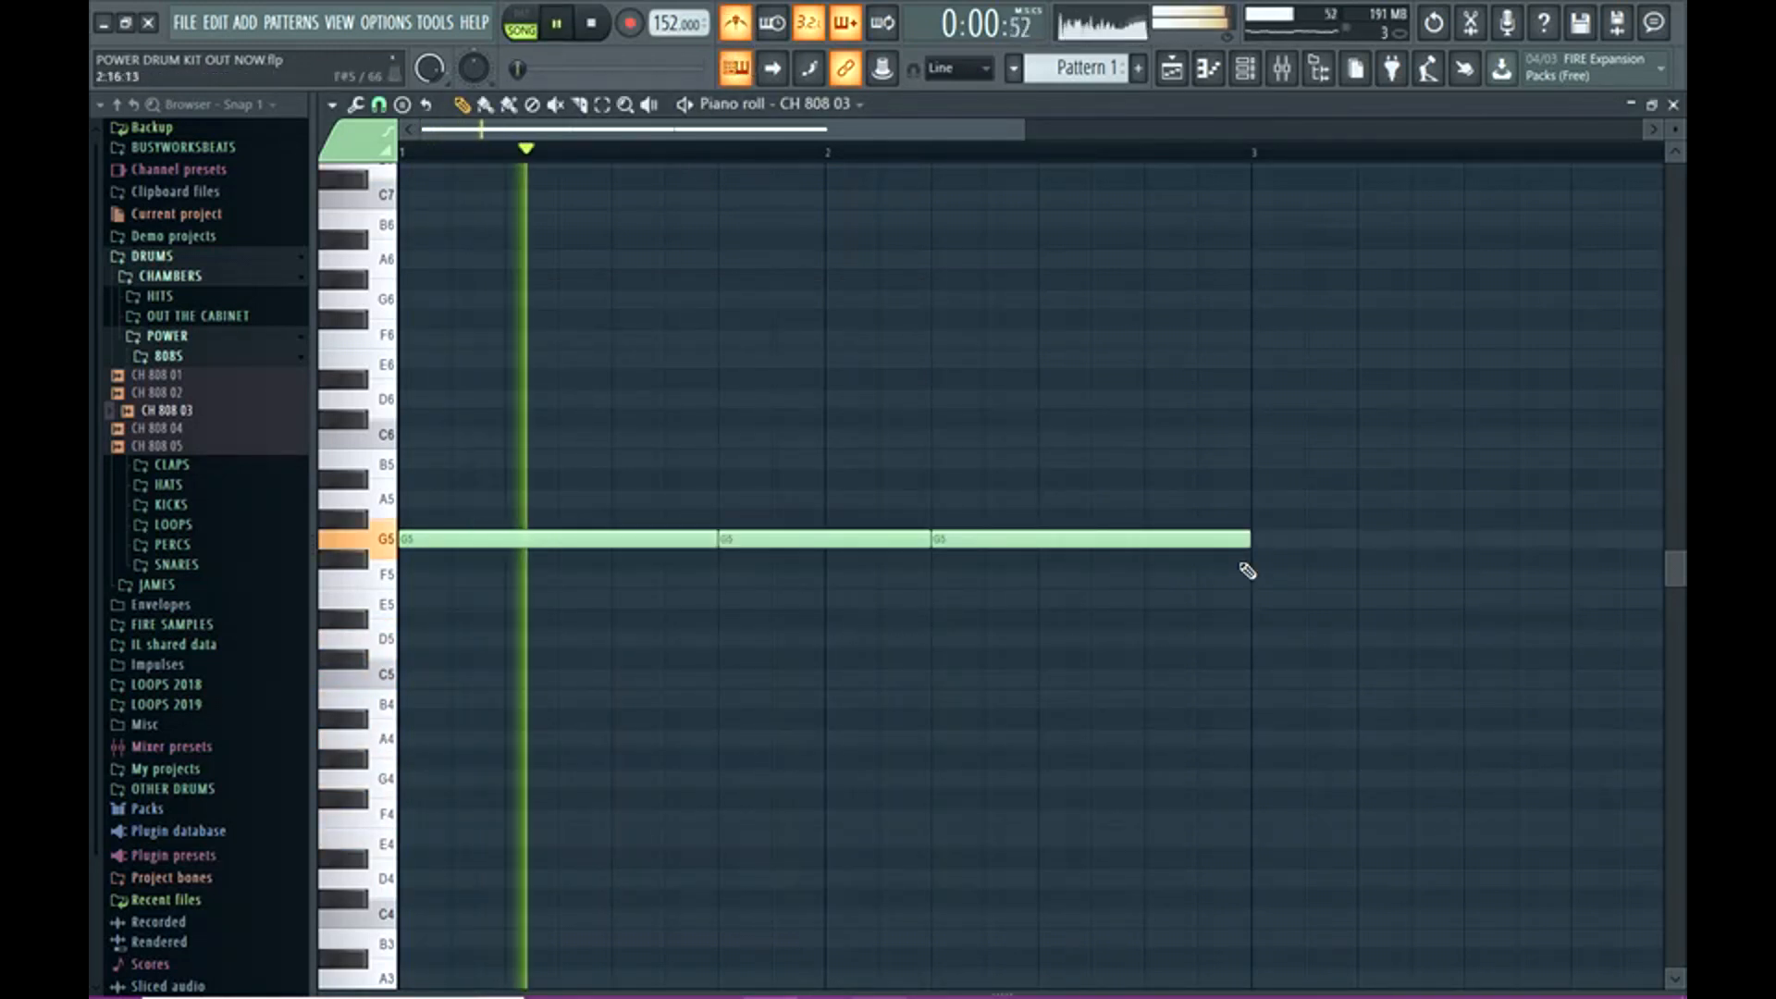
scroll(1247, 570, down, 3)
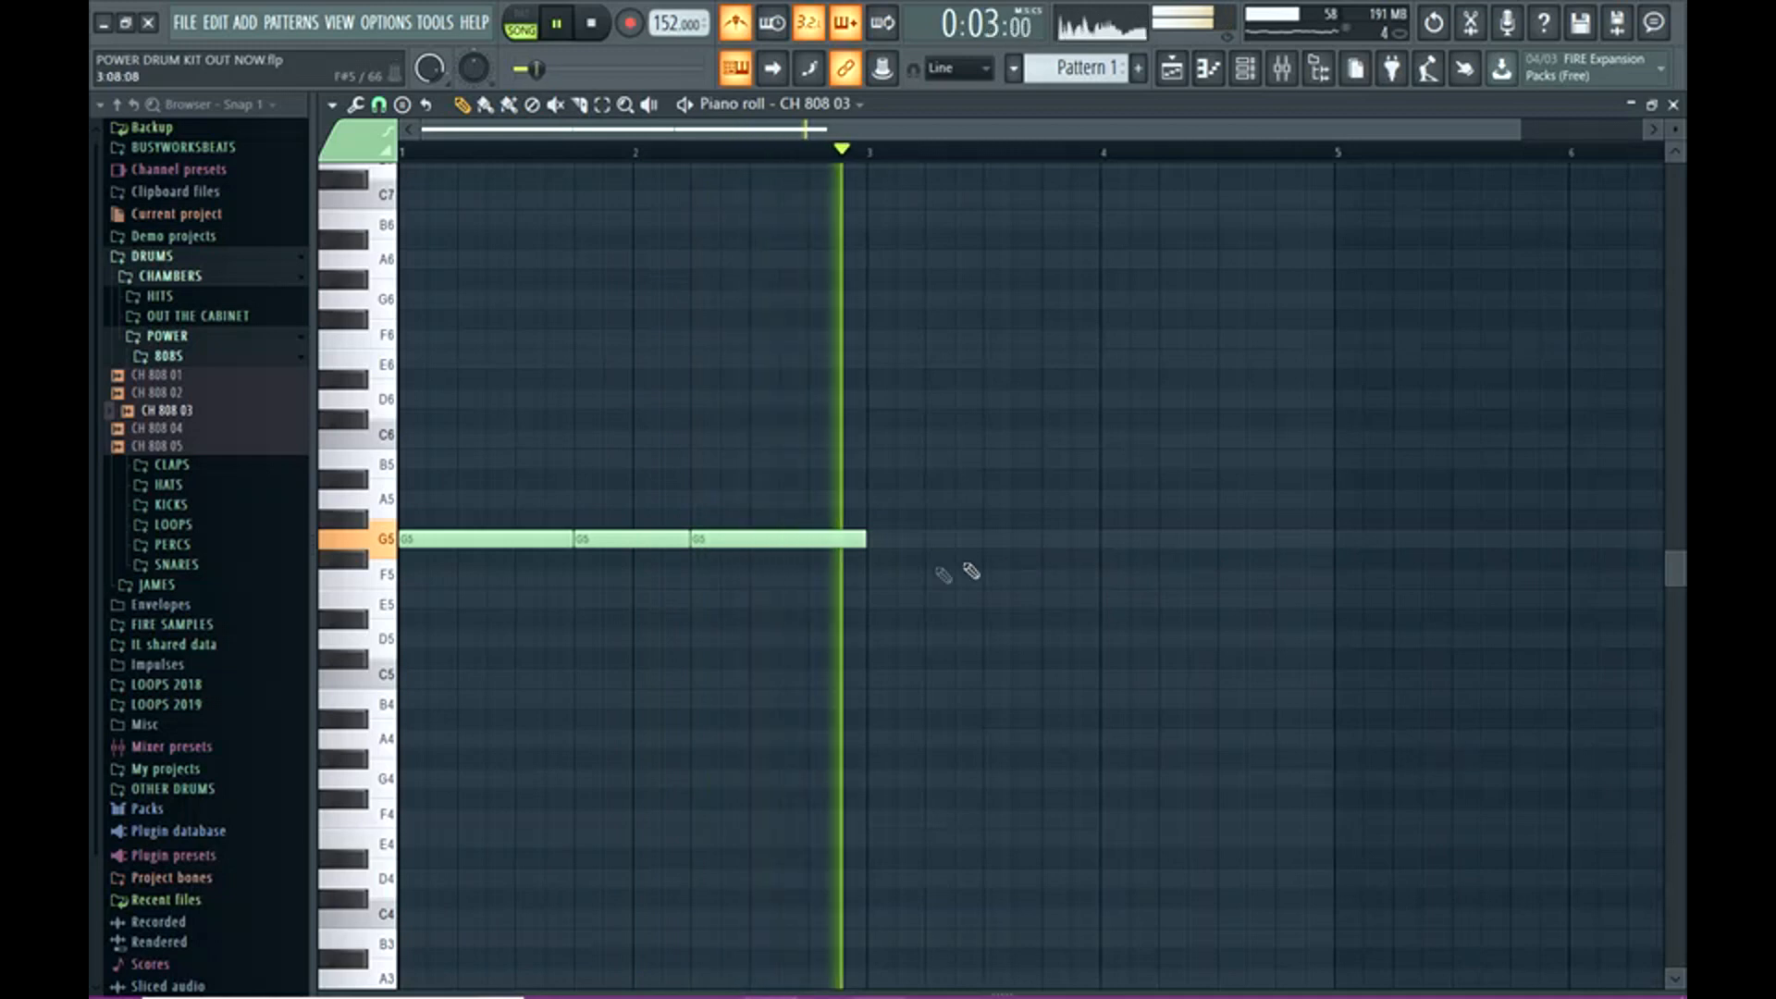
key(space)
click(879, 678)
key(ctrl+Up)
key(space)
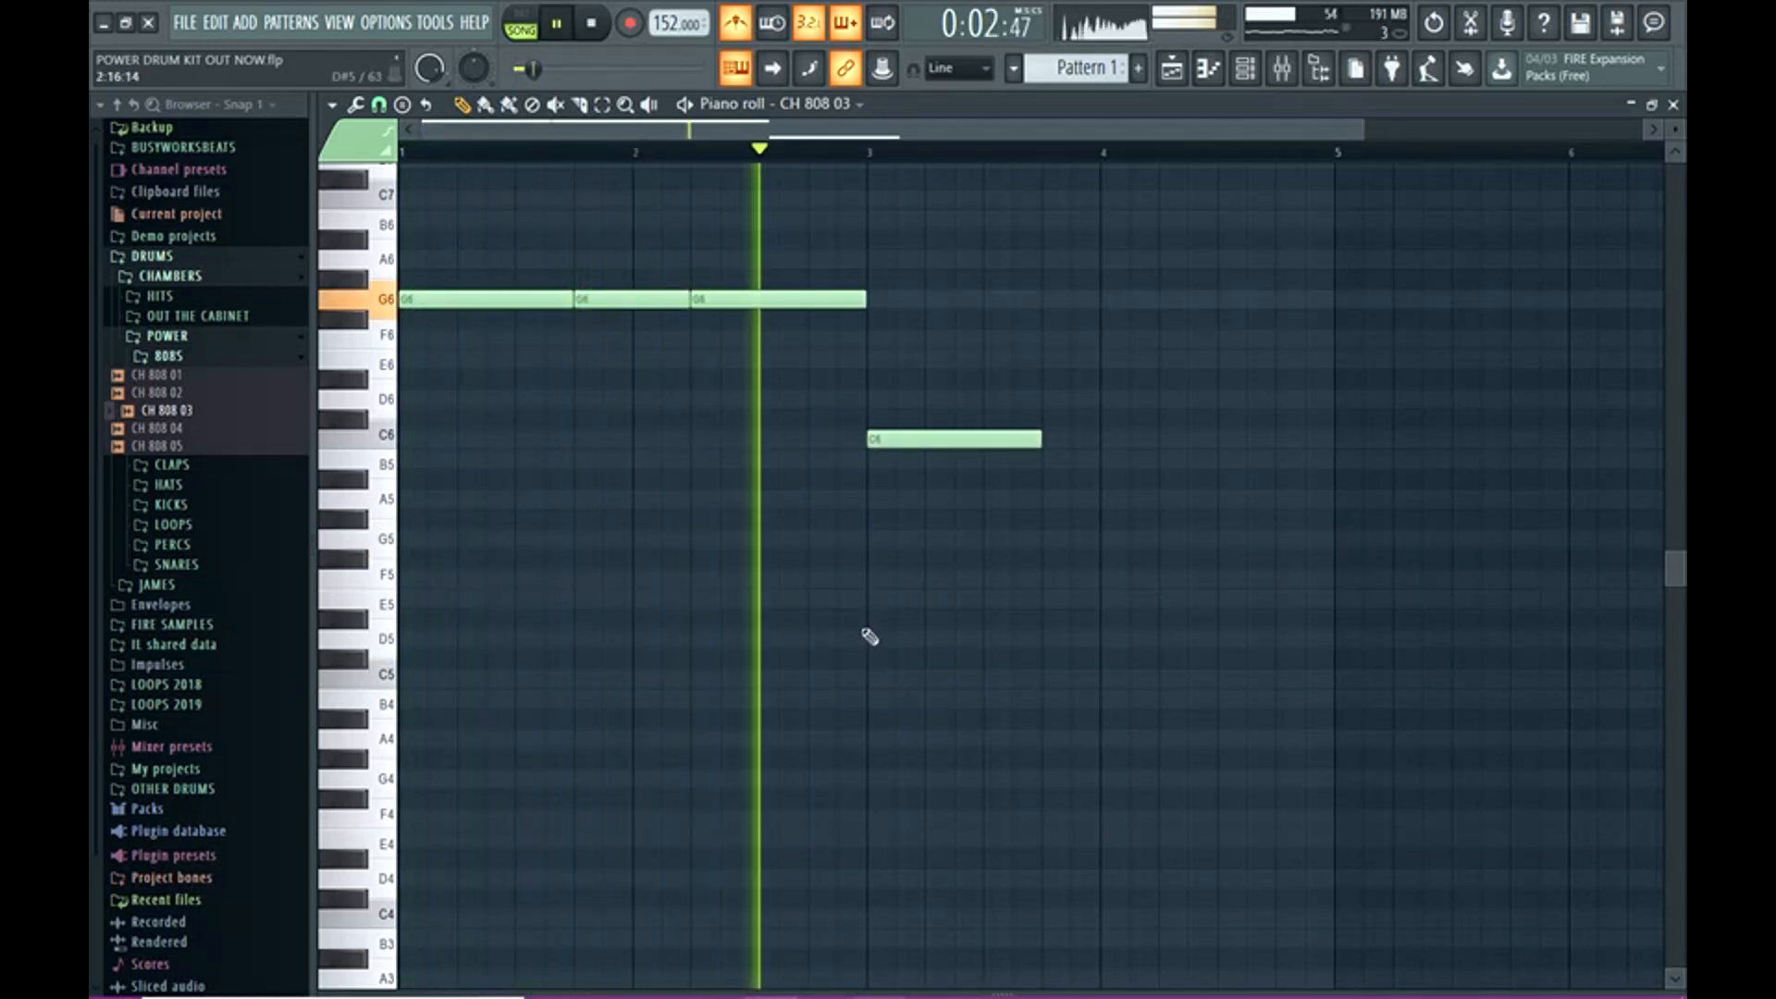
key(space)
Step: Shift the 808 notes up another octave and audition the pattern from bar 4
key(ctrl+Up)
scroll(915, 435, up, 4)
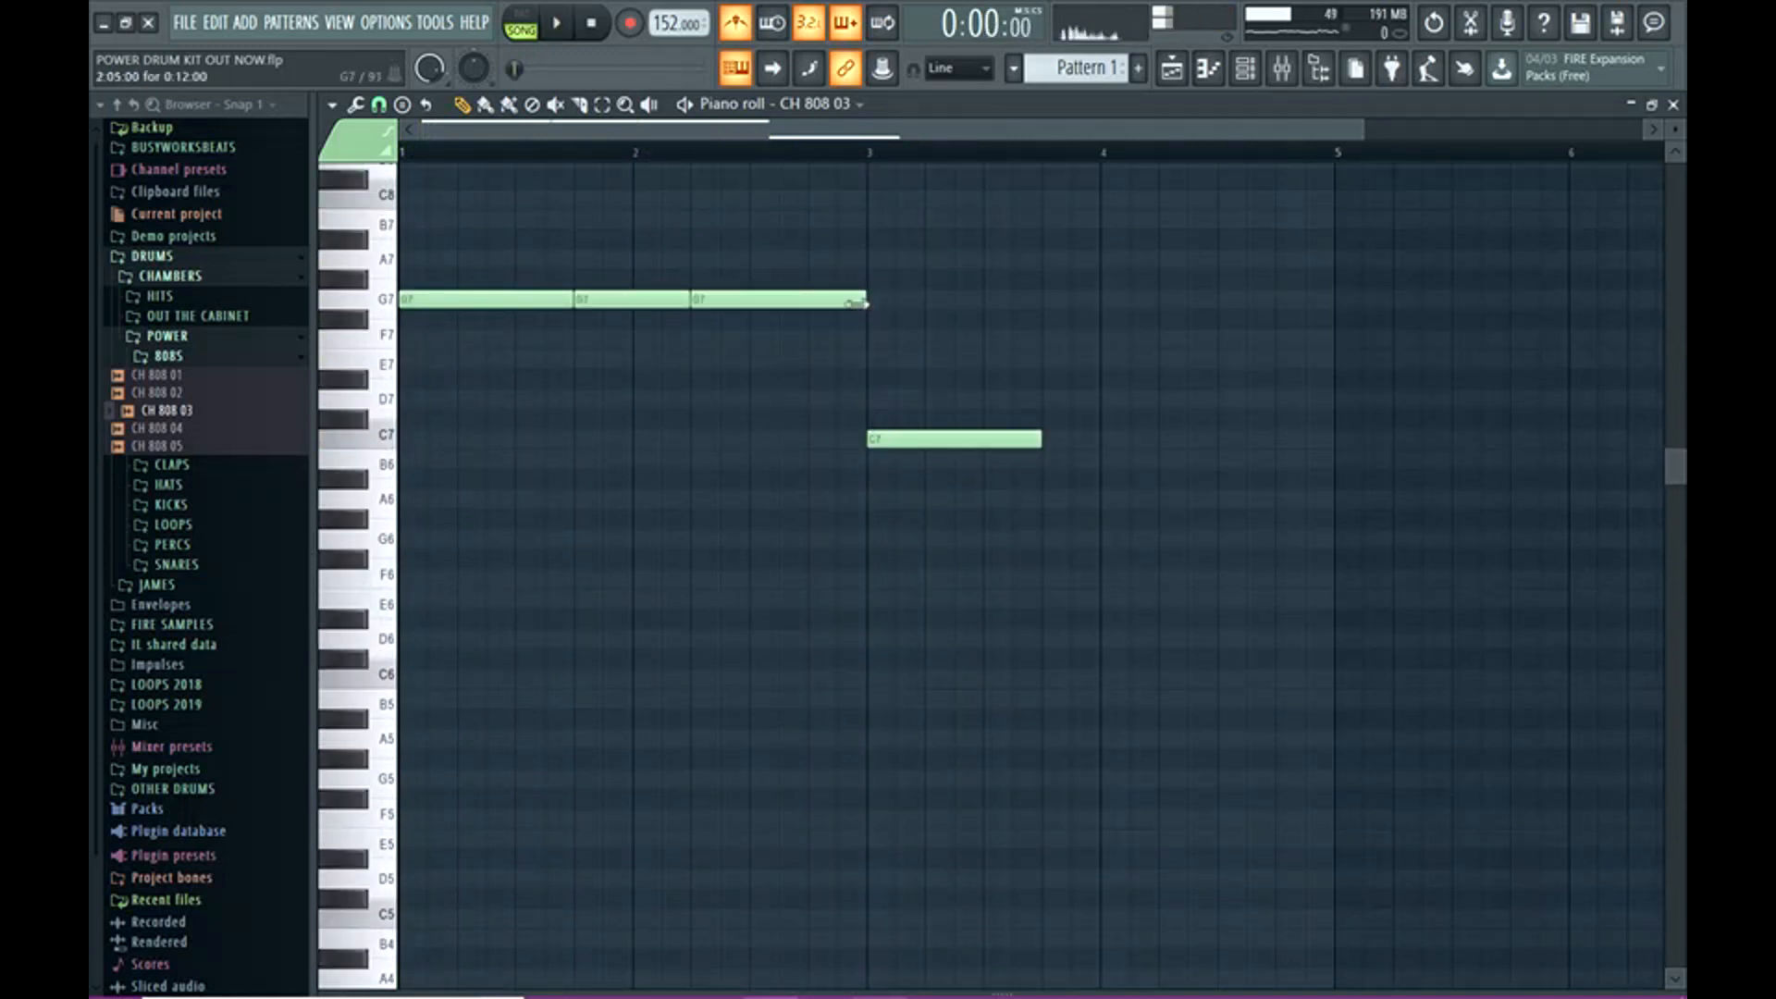
key(space)
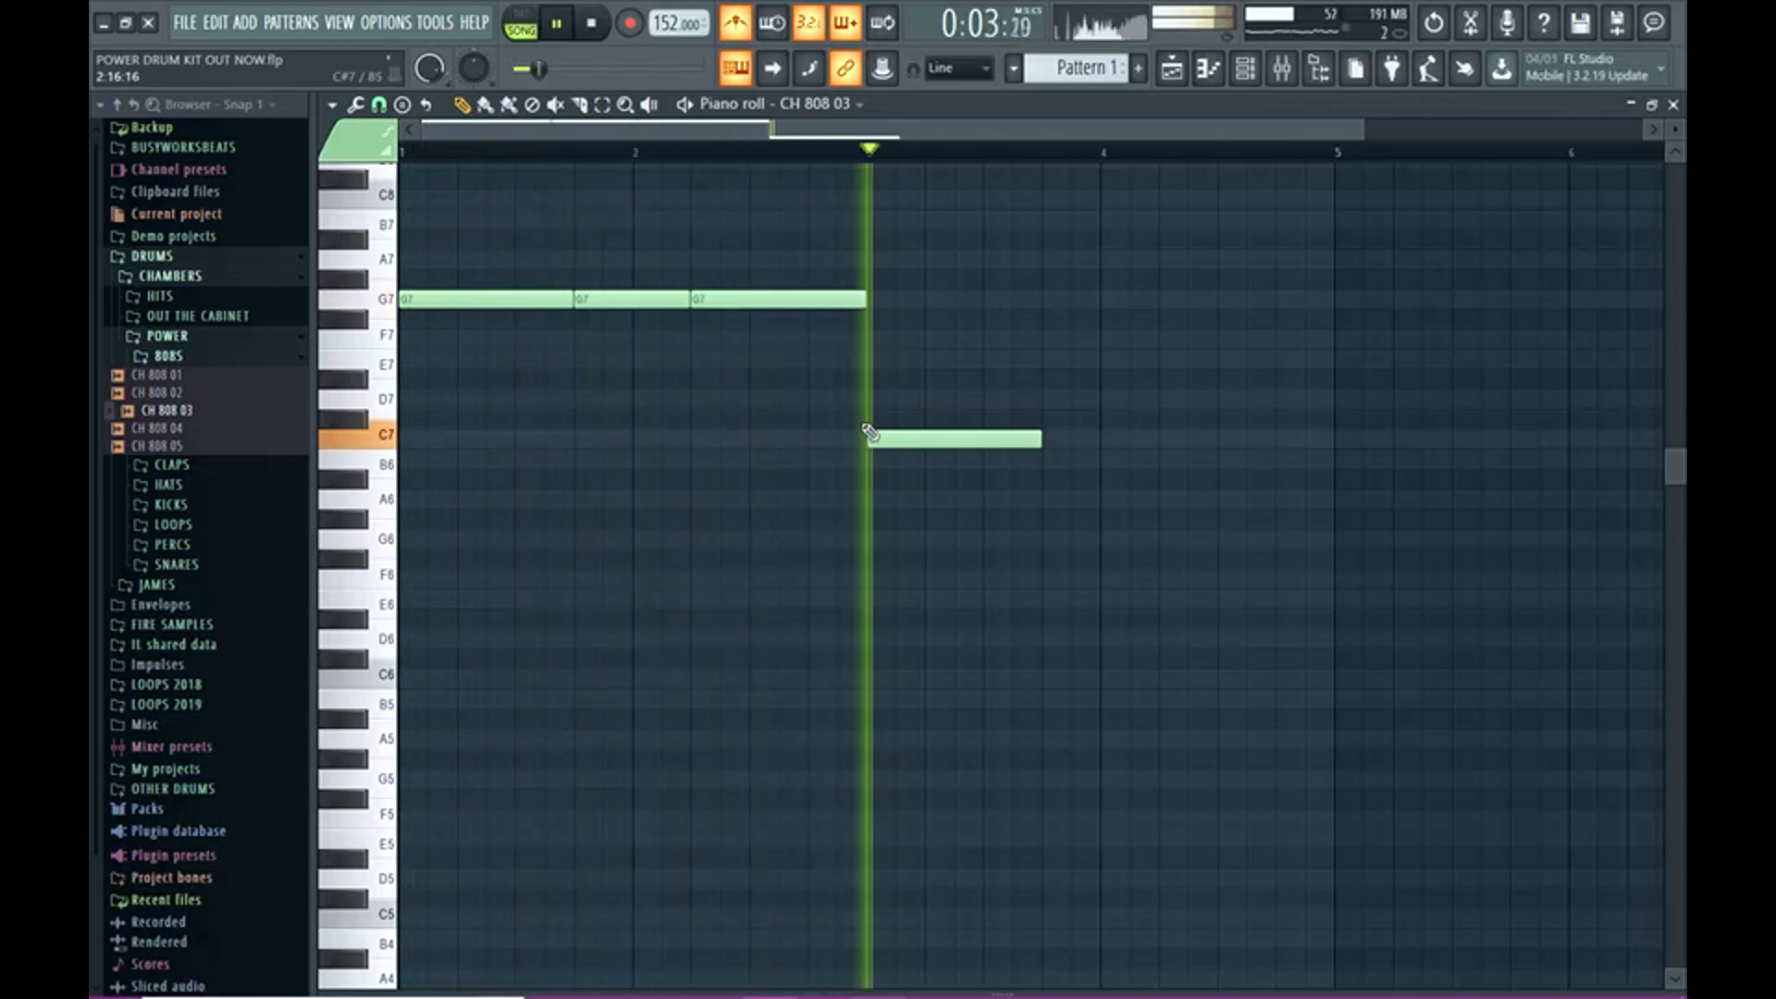
key(space)
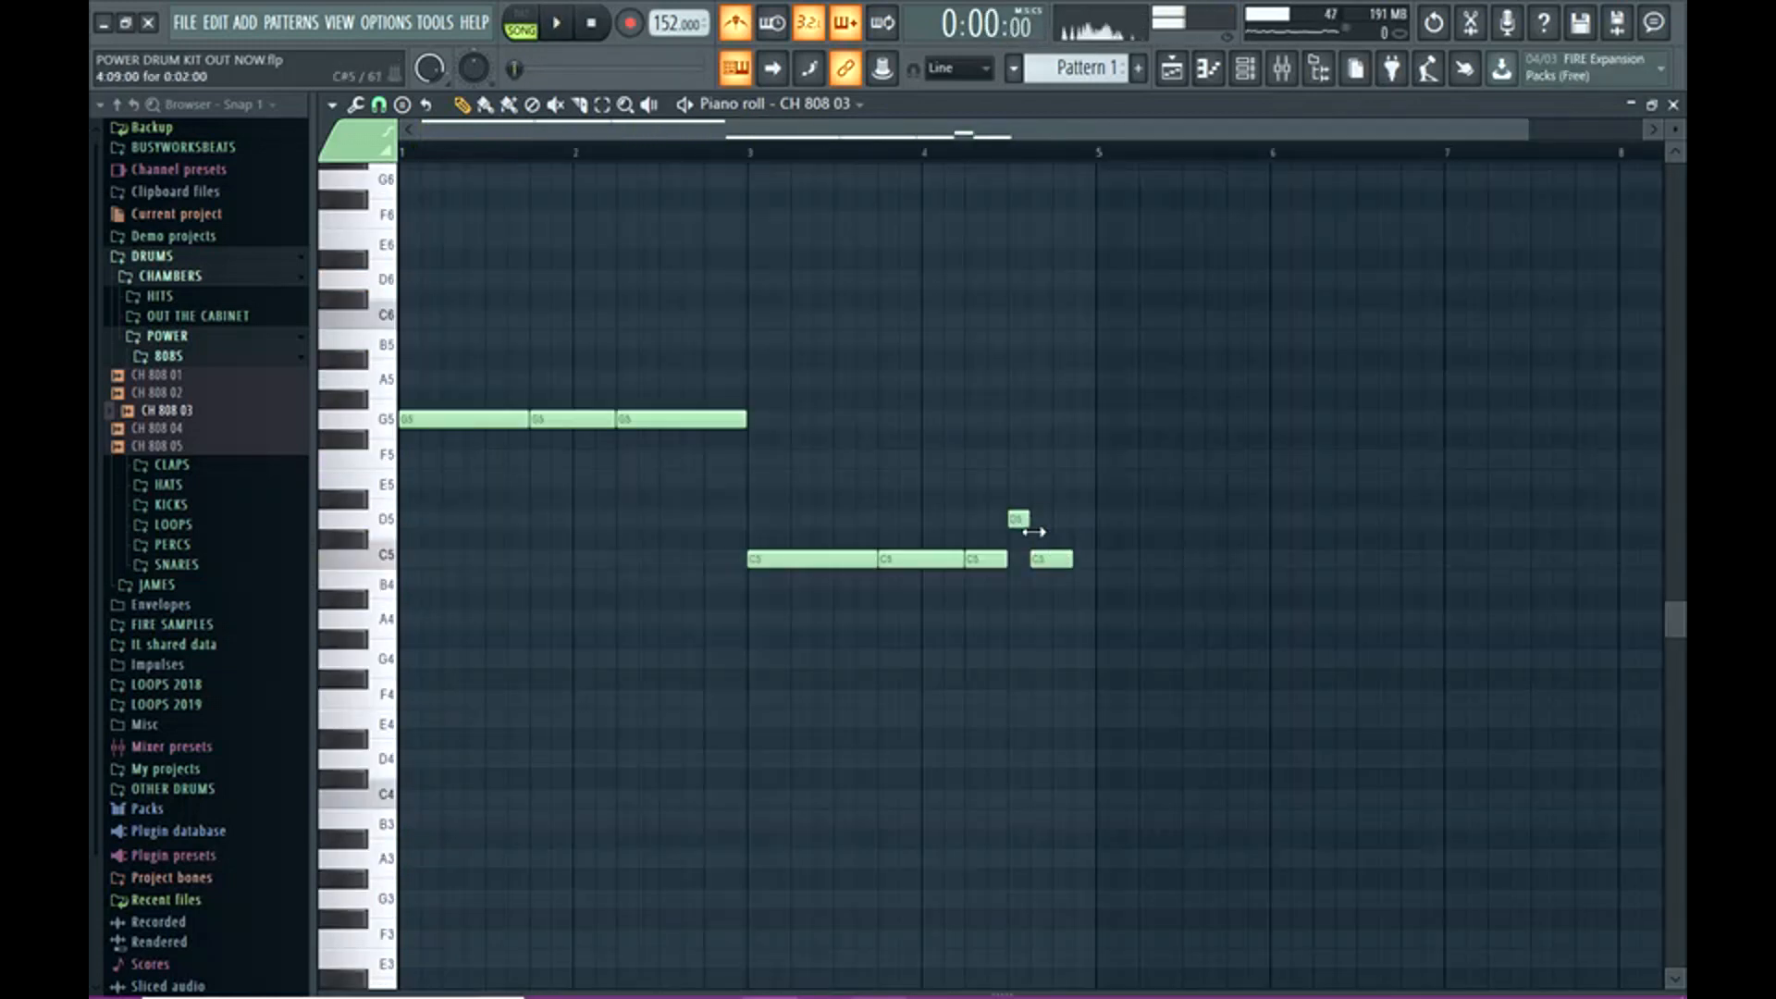
click(924, 153)
key(space)
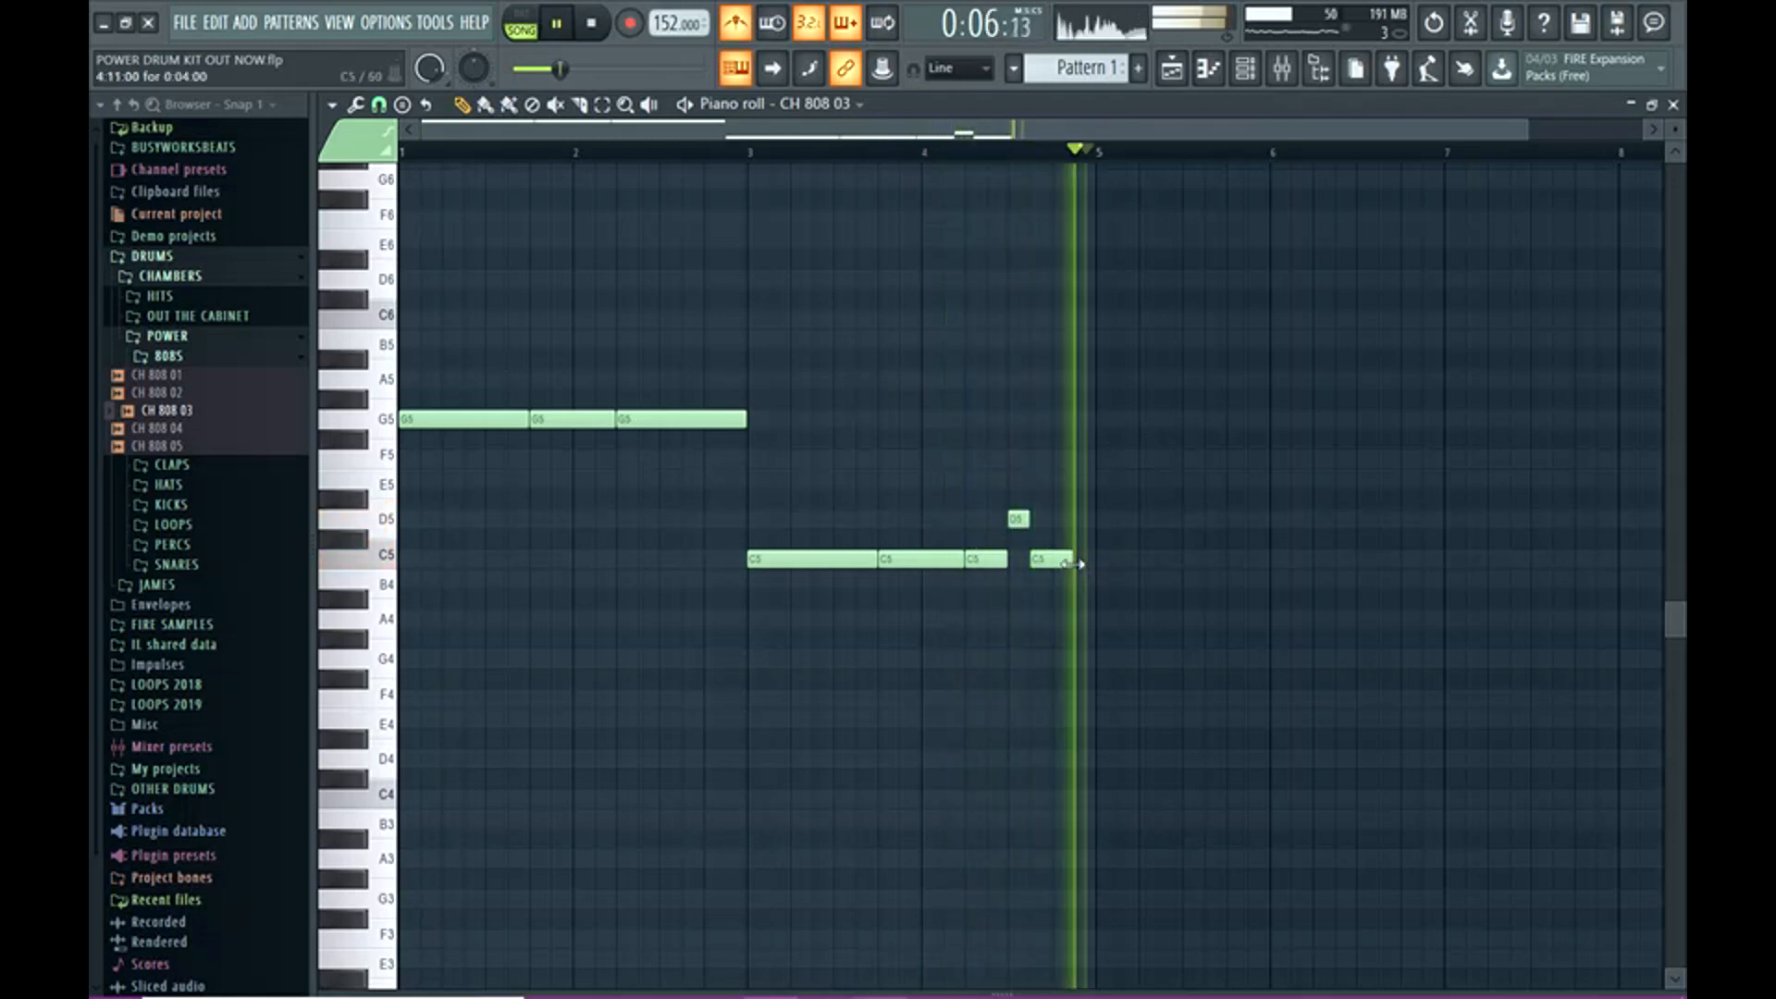
key(space)
key(F5)
click(1013, 68)
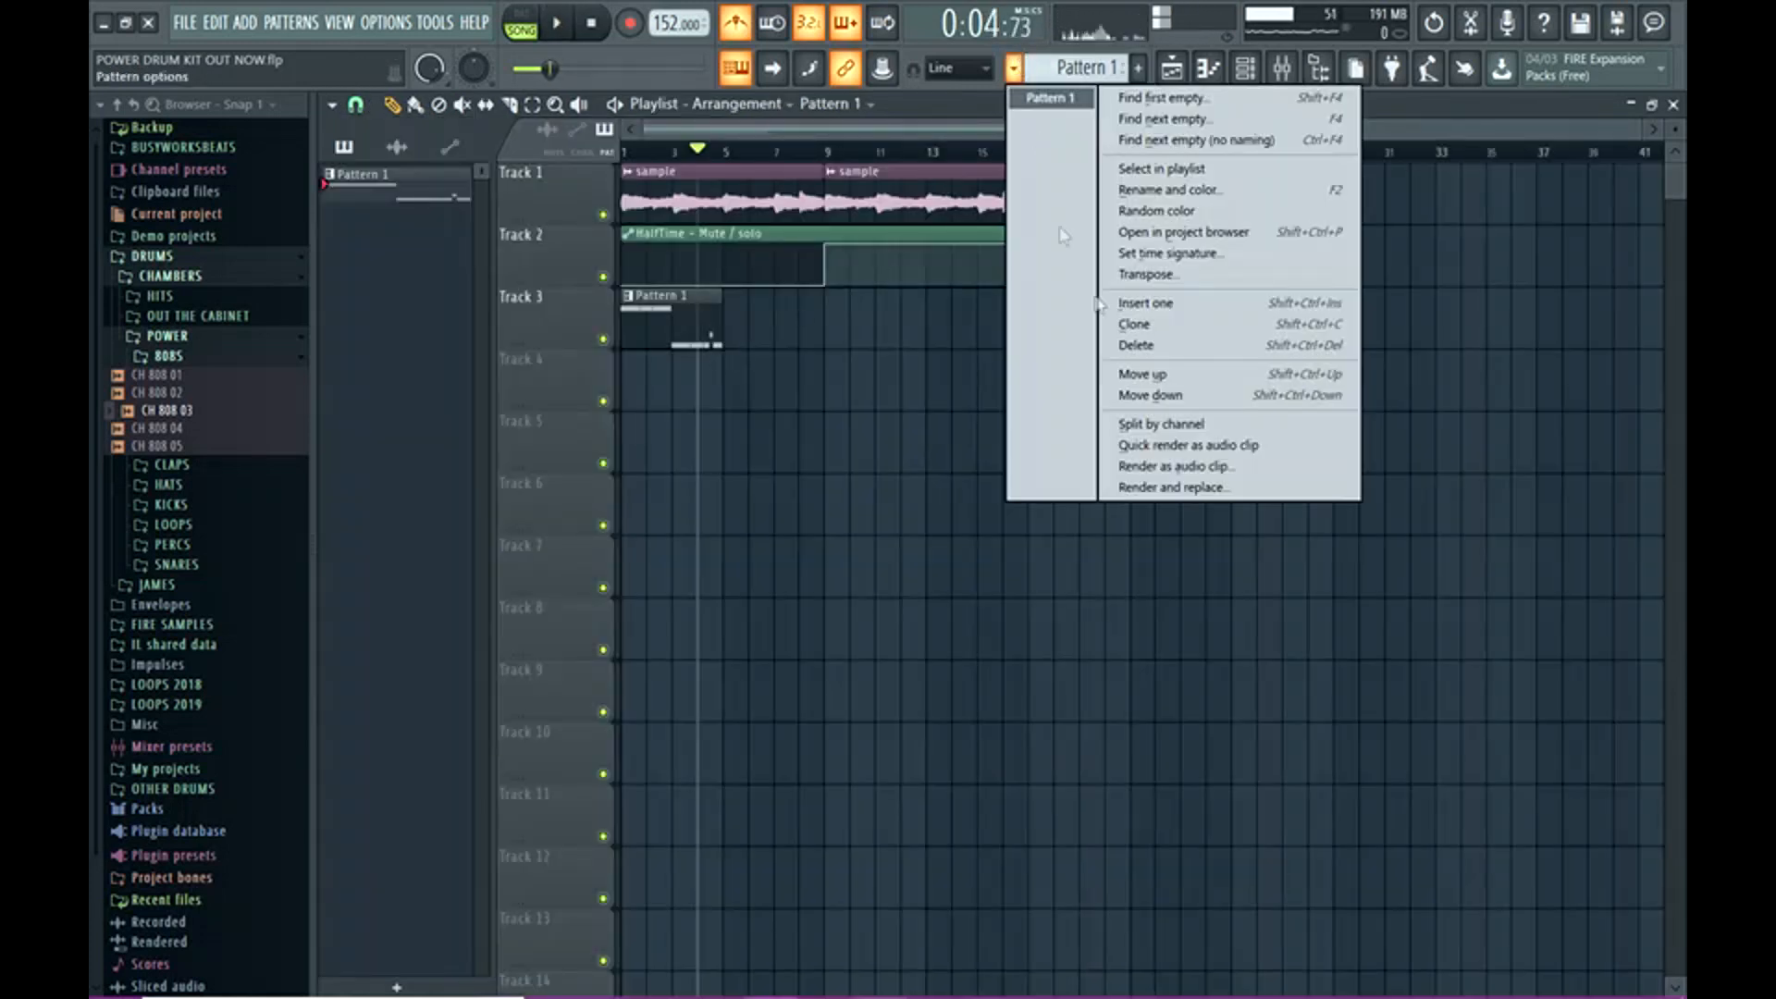
Step: Clone Pattern 1 as Pattern 2 and place it on Track 3 at bar 5
click(1149, 332)
click(1250, 82)
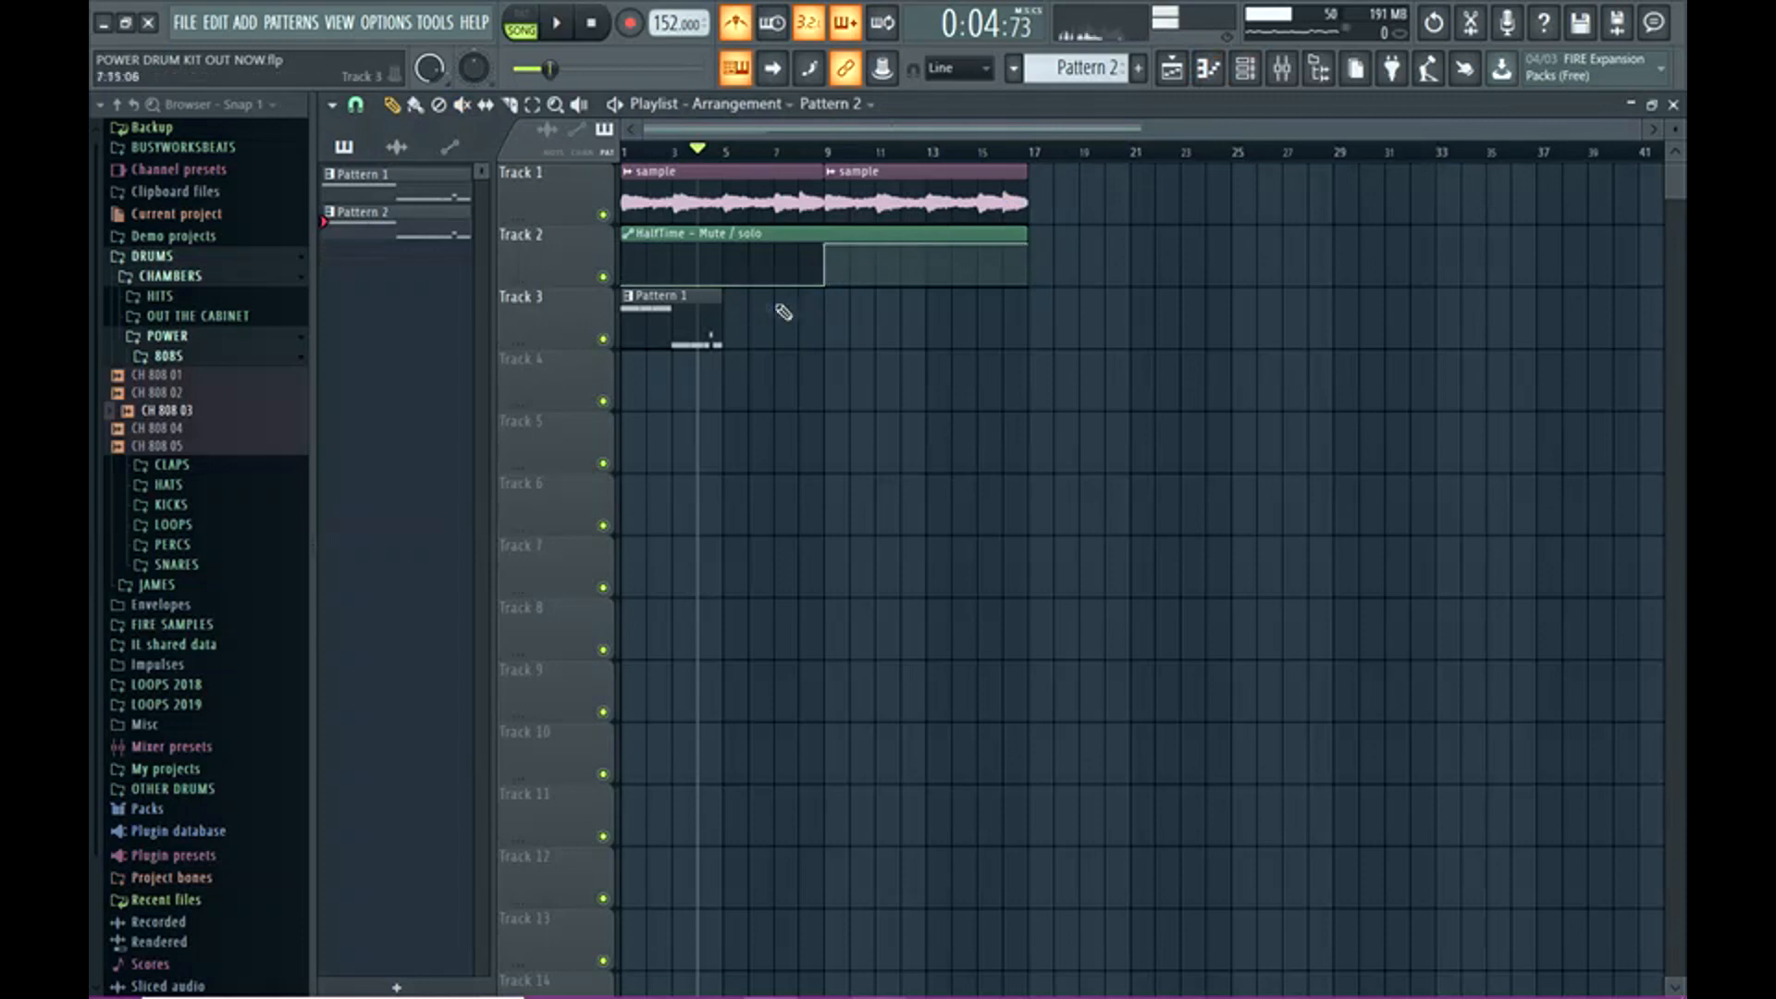
click(725, 314)
click(724, 152)
double_click(742, 333)
key(space)
Step: Edit Pattern 2: shorten the last G5, add an A#5 note, and raise the third G5
drag(747, 420, 698, 377)
click(689, 339)
key(space)
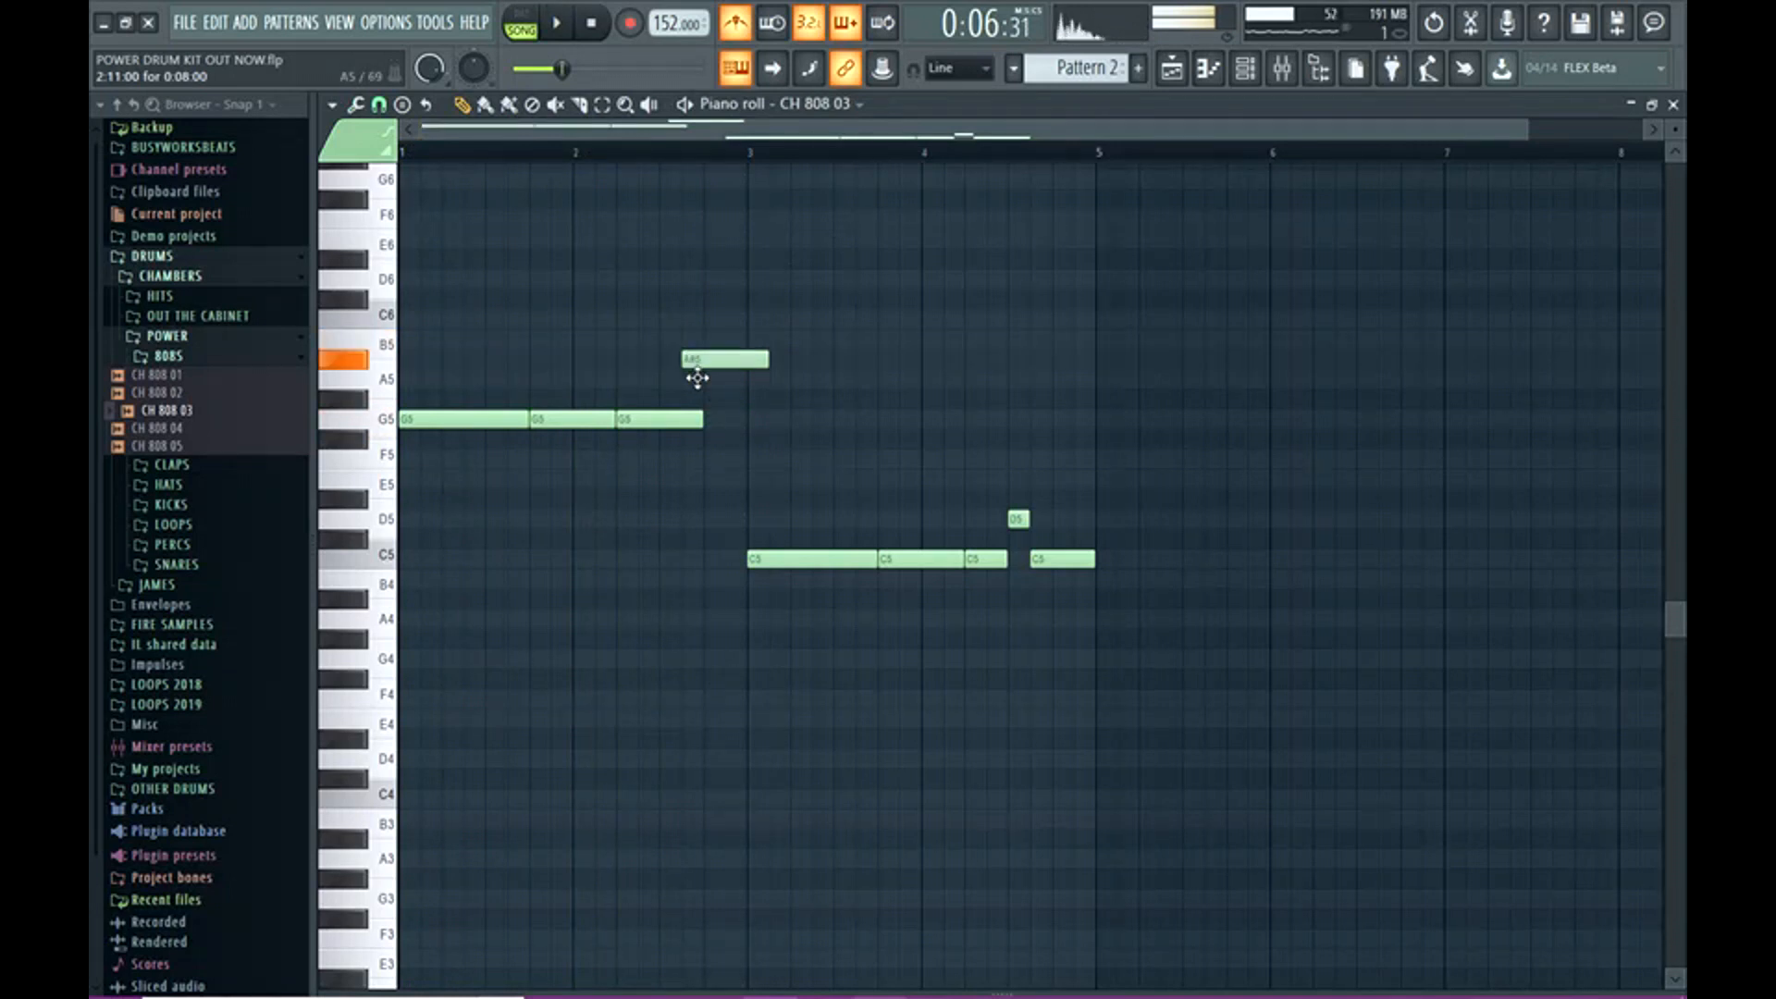
key(space)
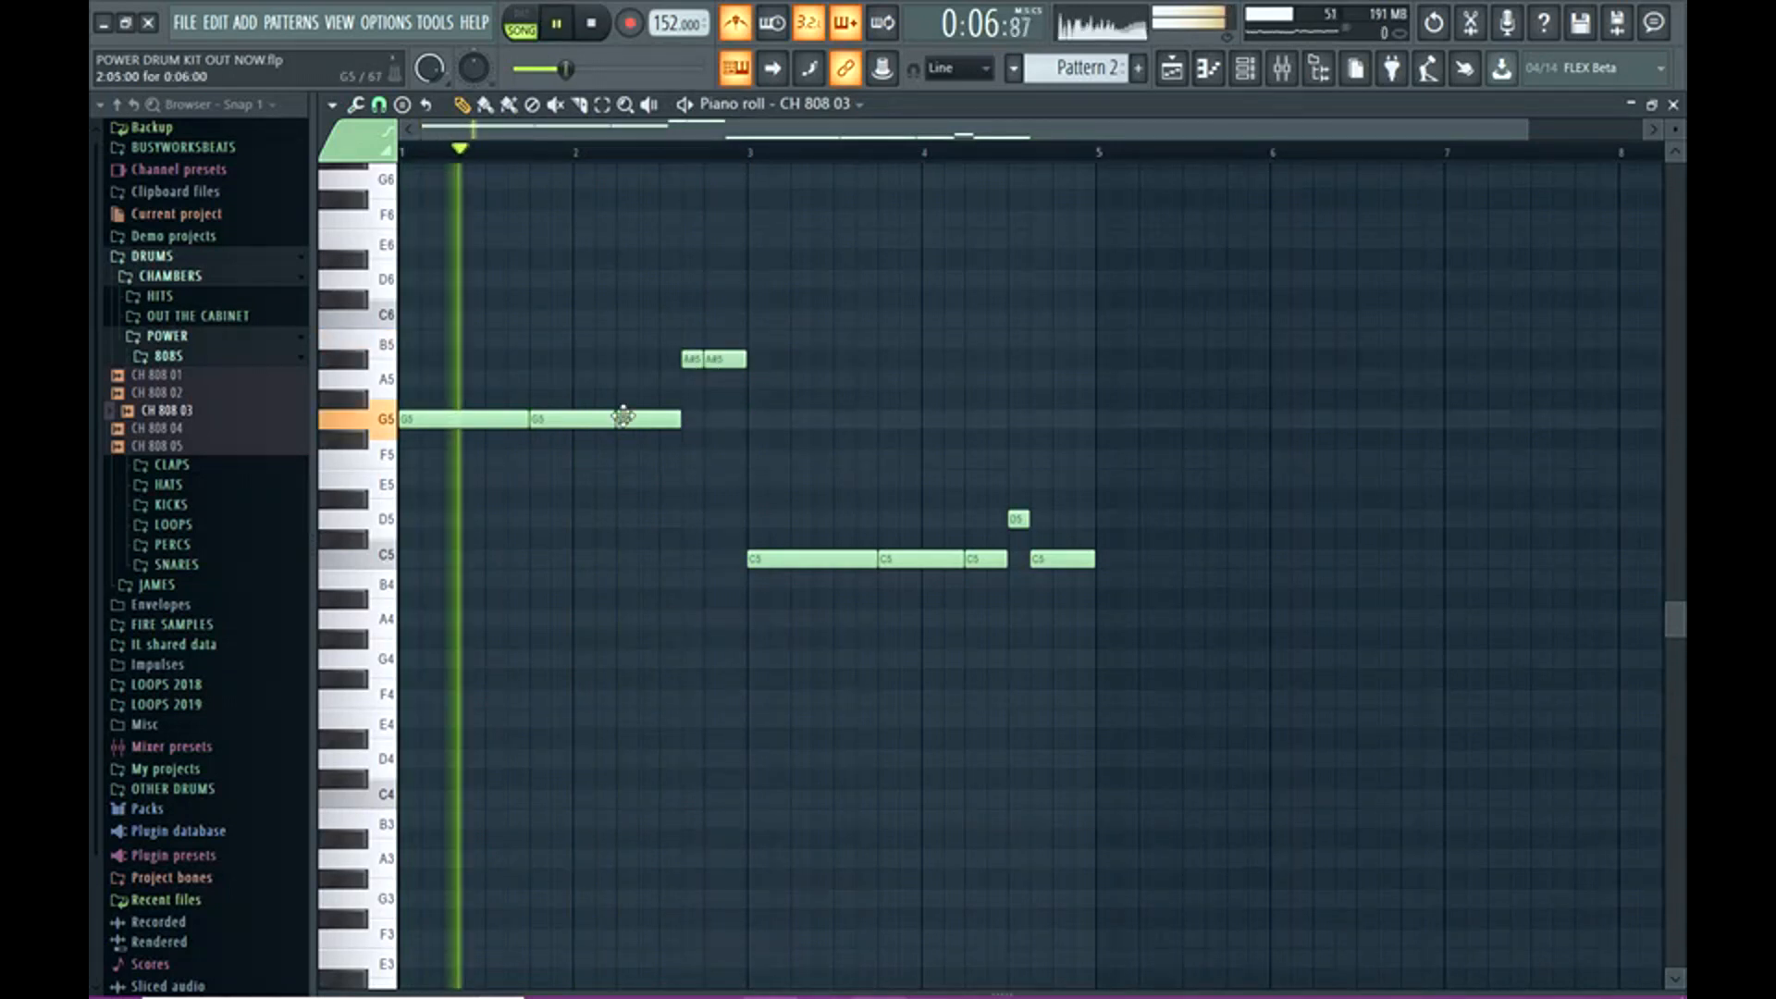
drag(625, 414, 637, 358)
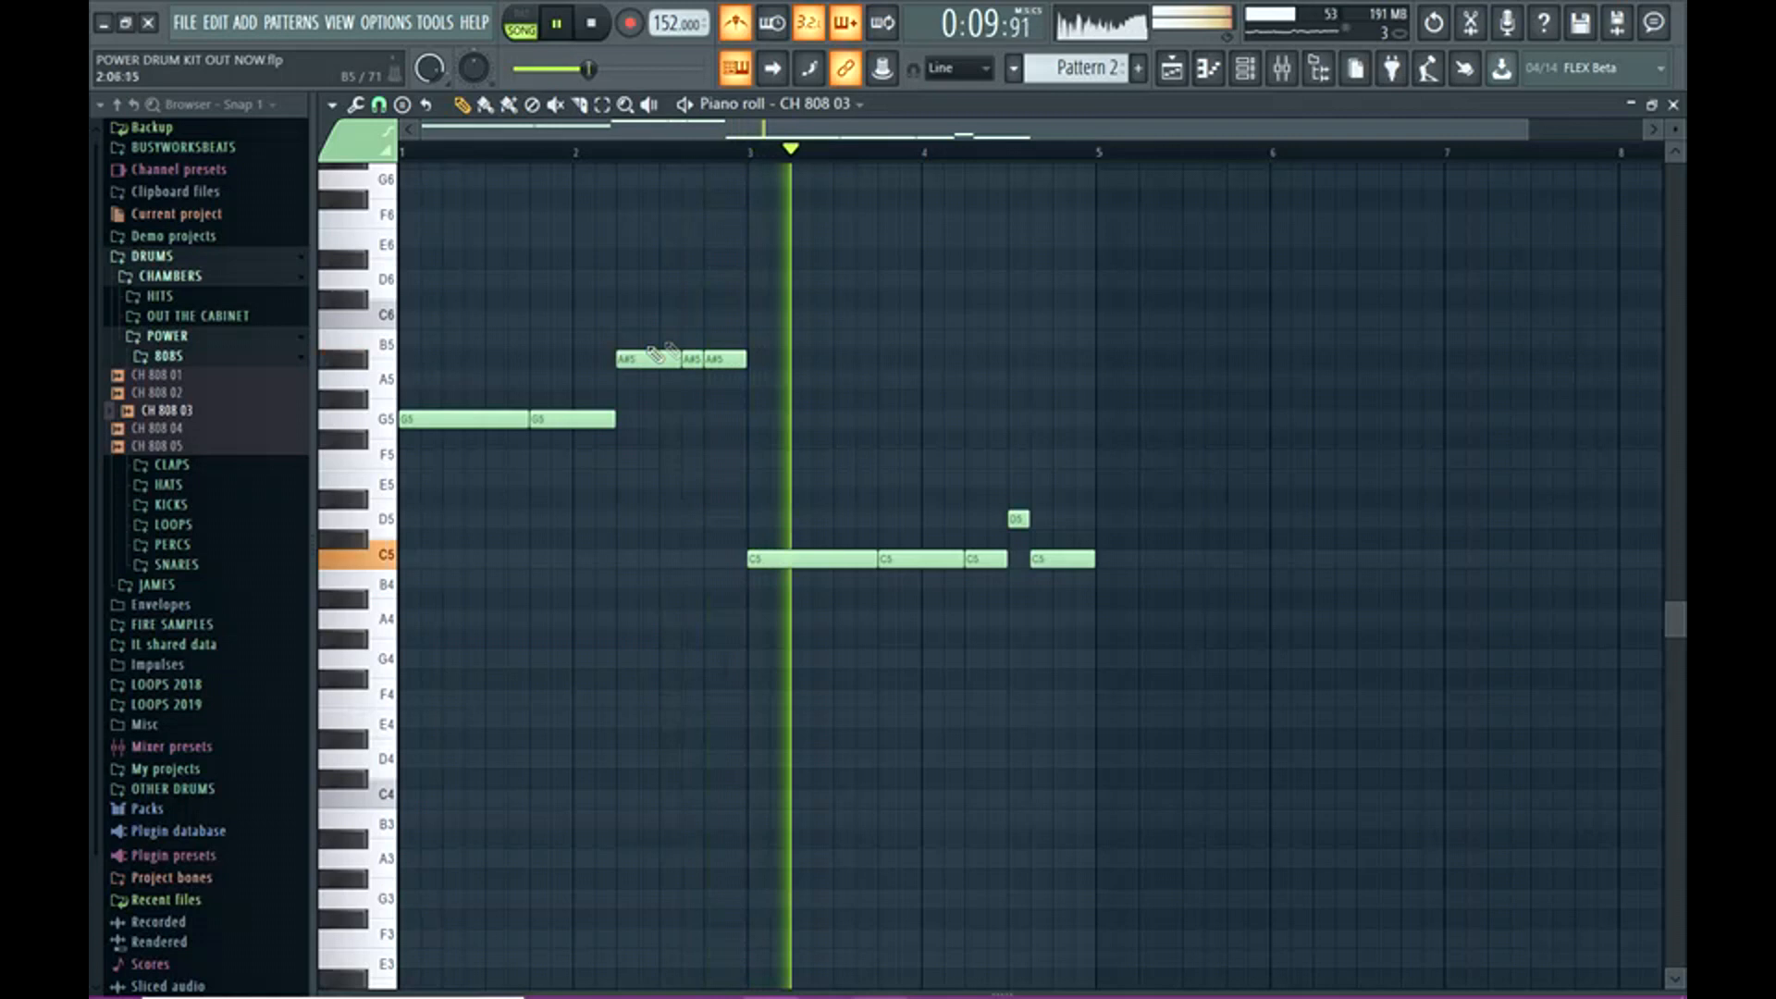
key(space)
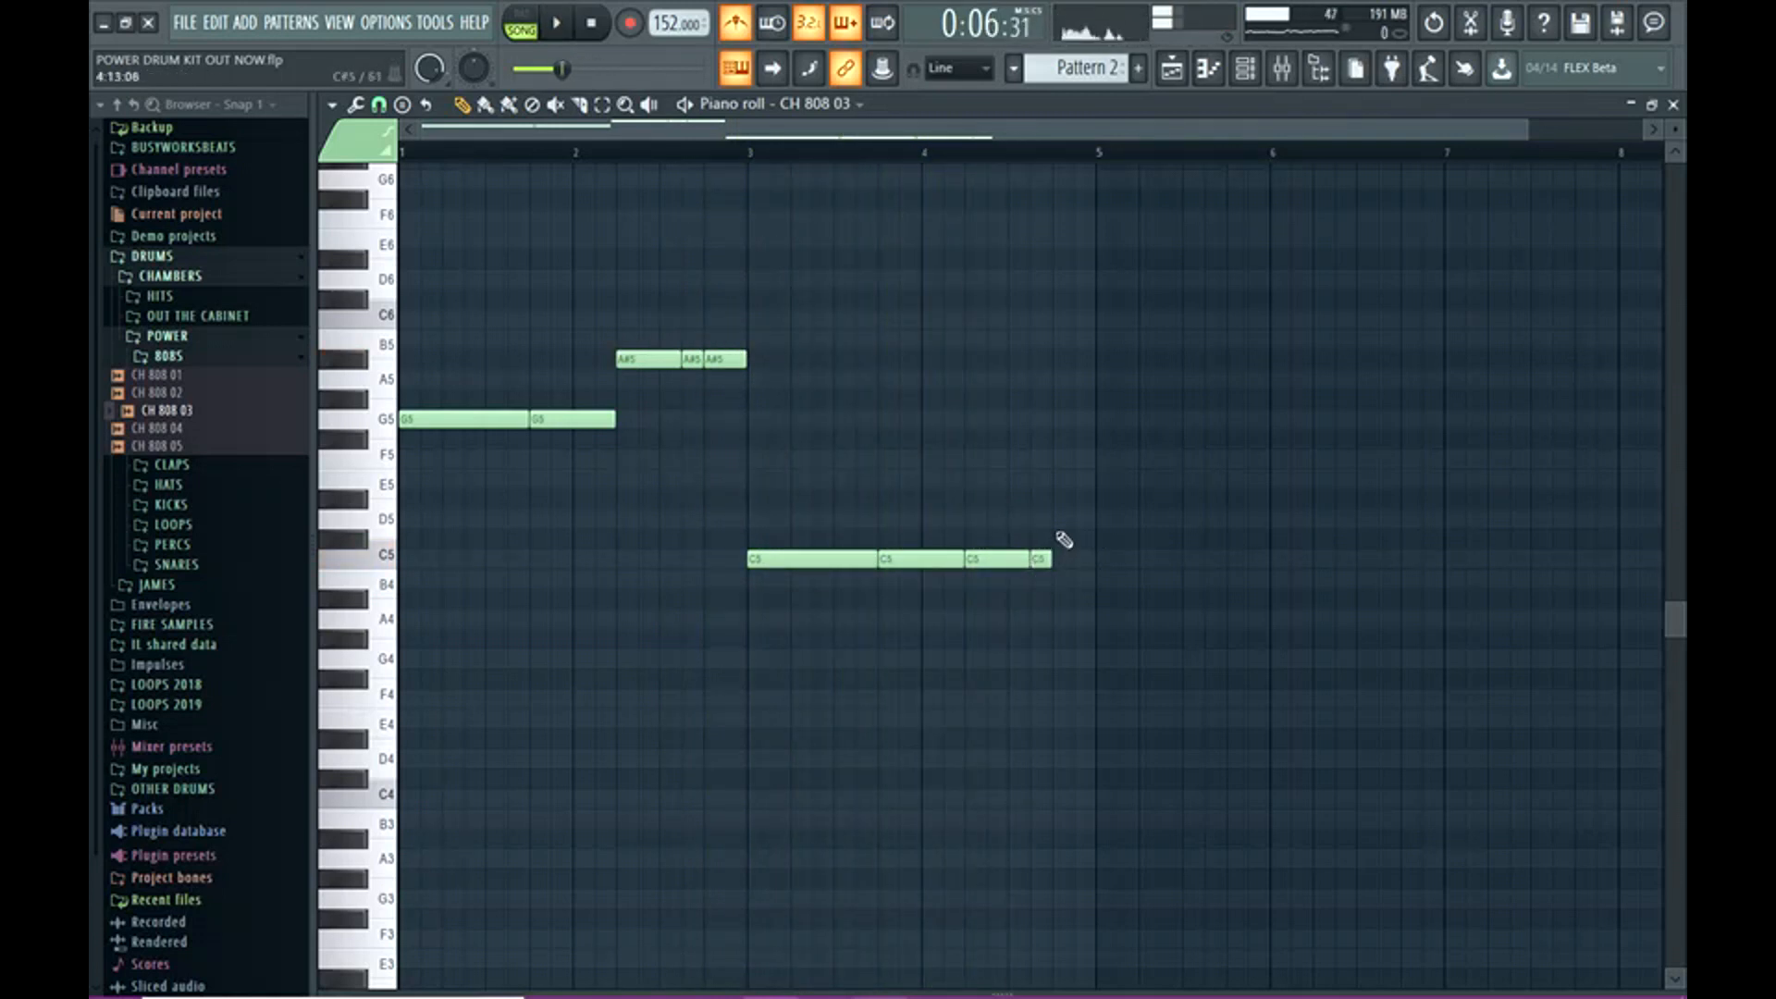
key(space)
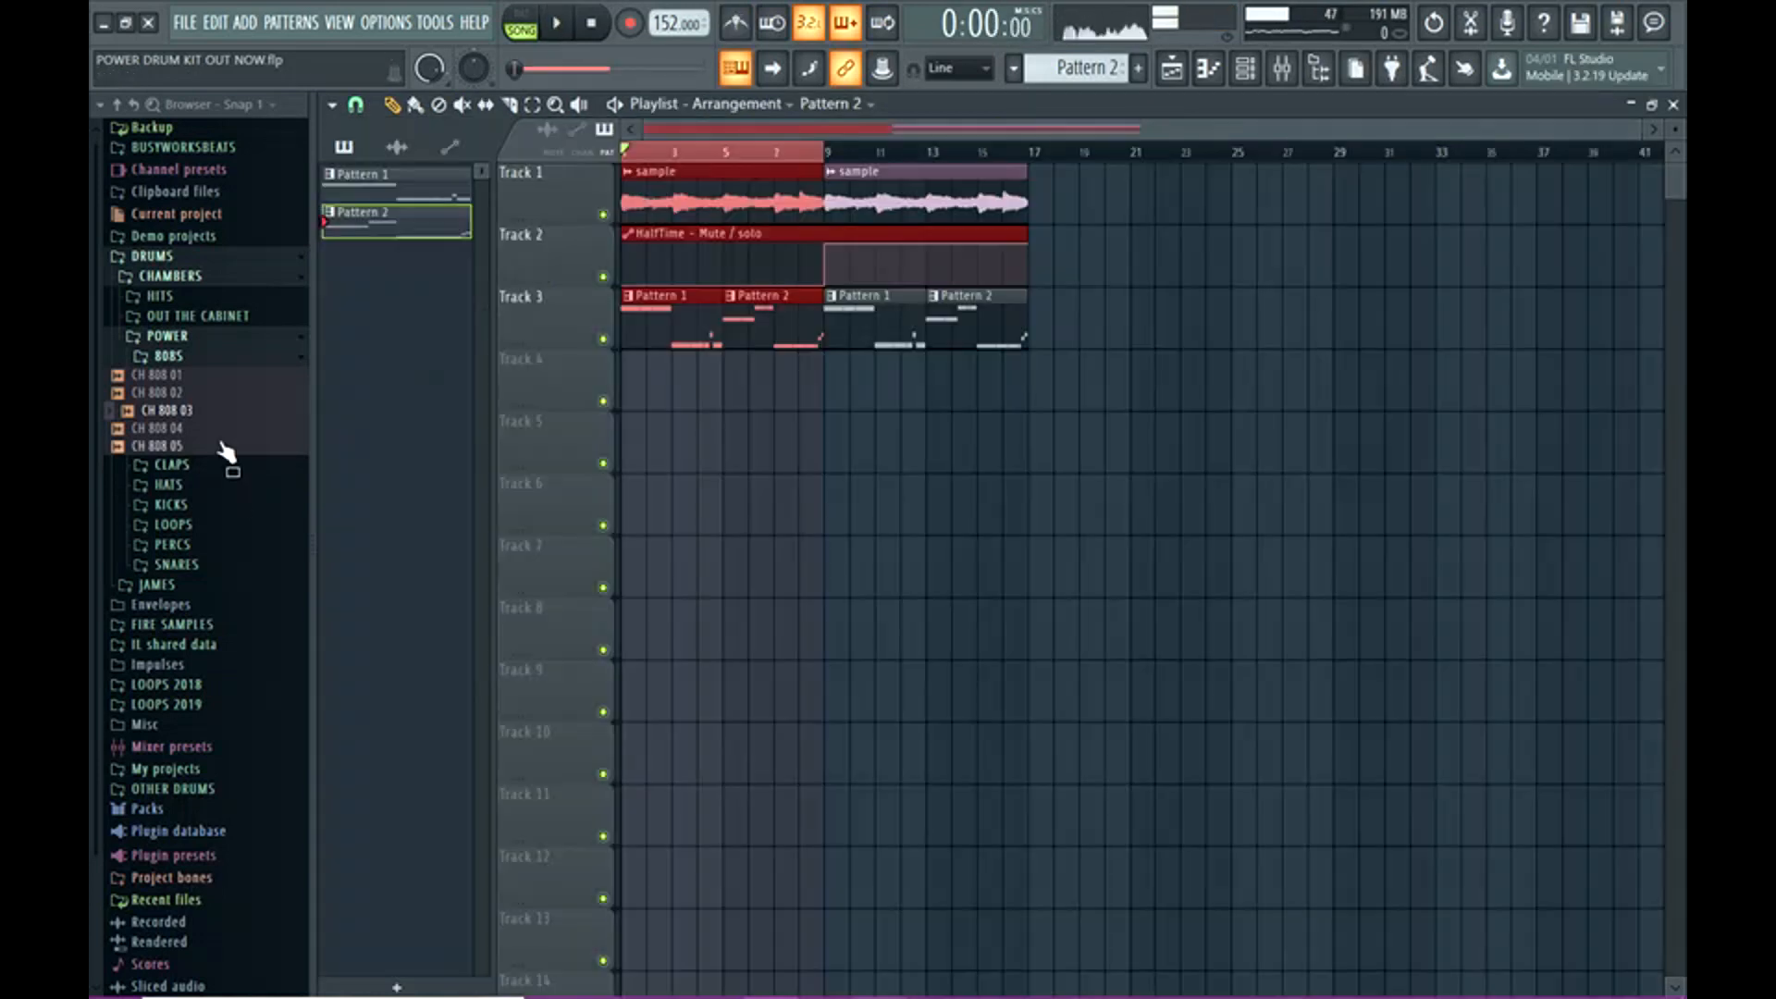
Step: Load CH CLAP 08 from the kit into the Channel rack as a new channel and normalize it
click(180, 565)
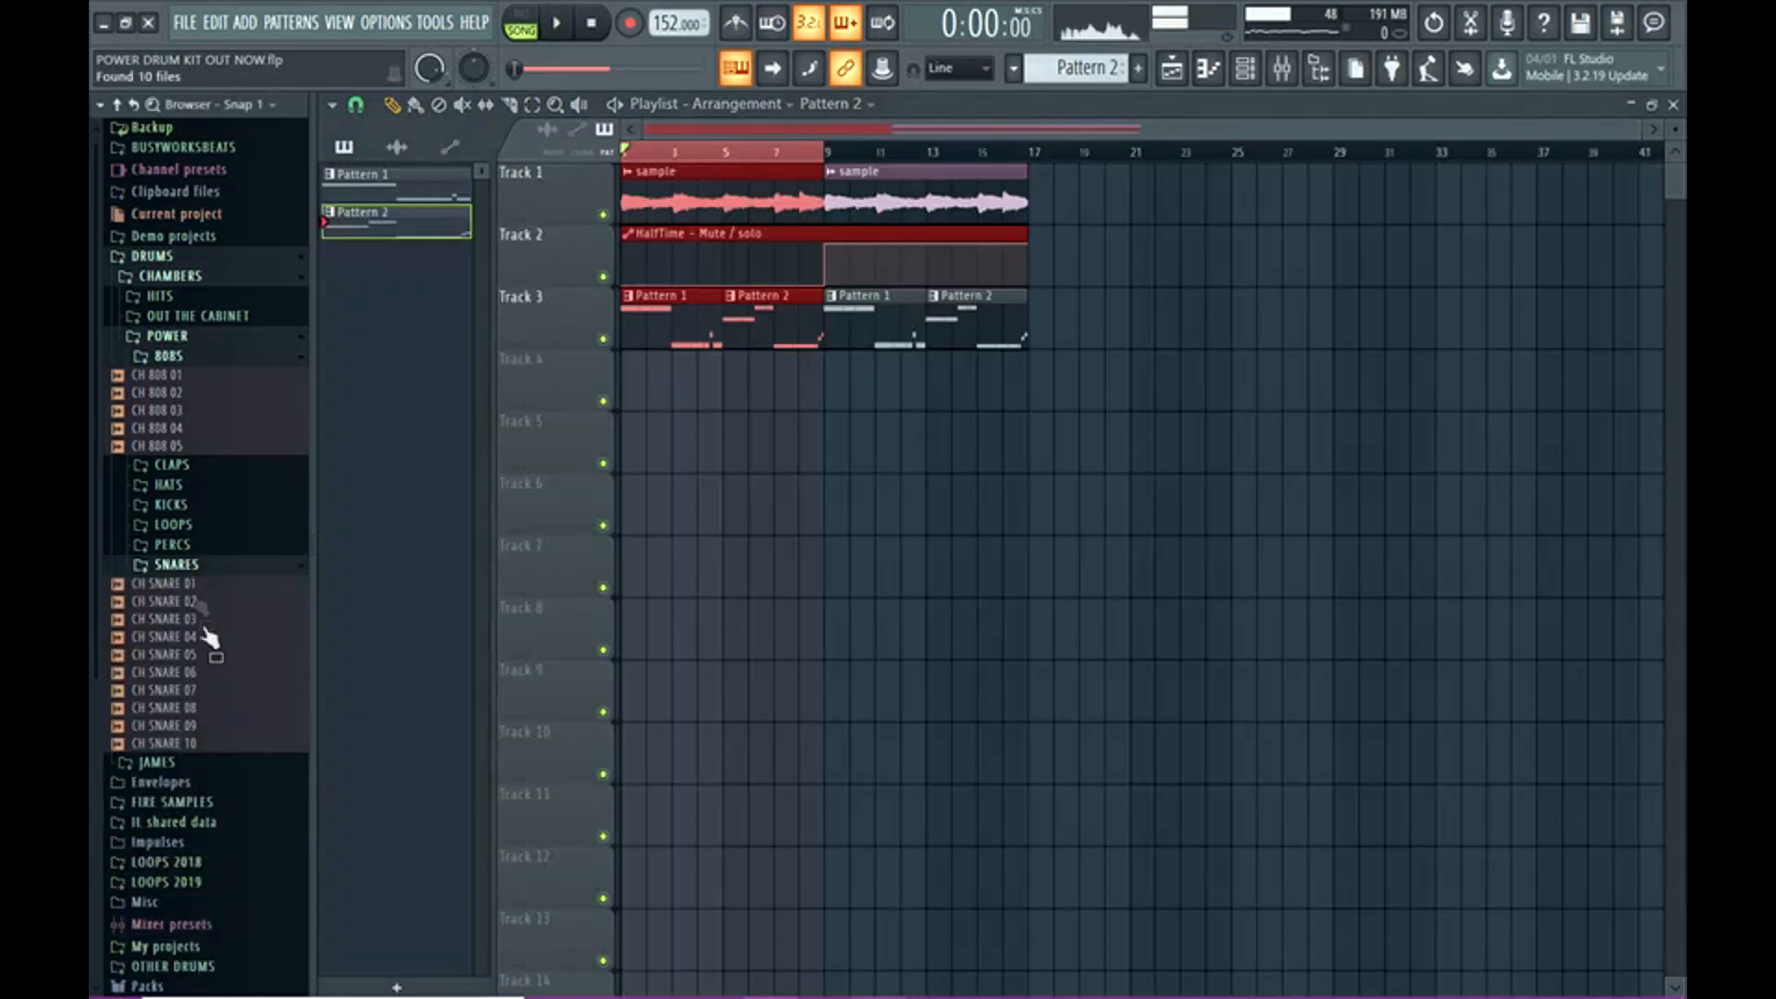
click(196, 655)
click(190, 465)
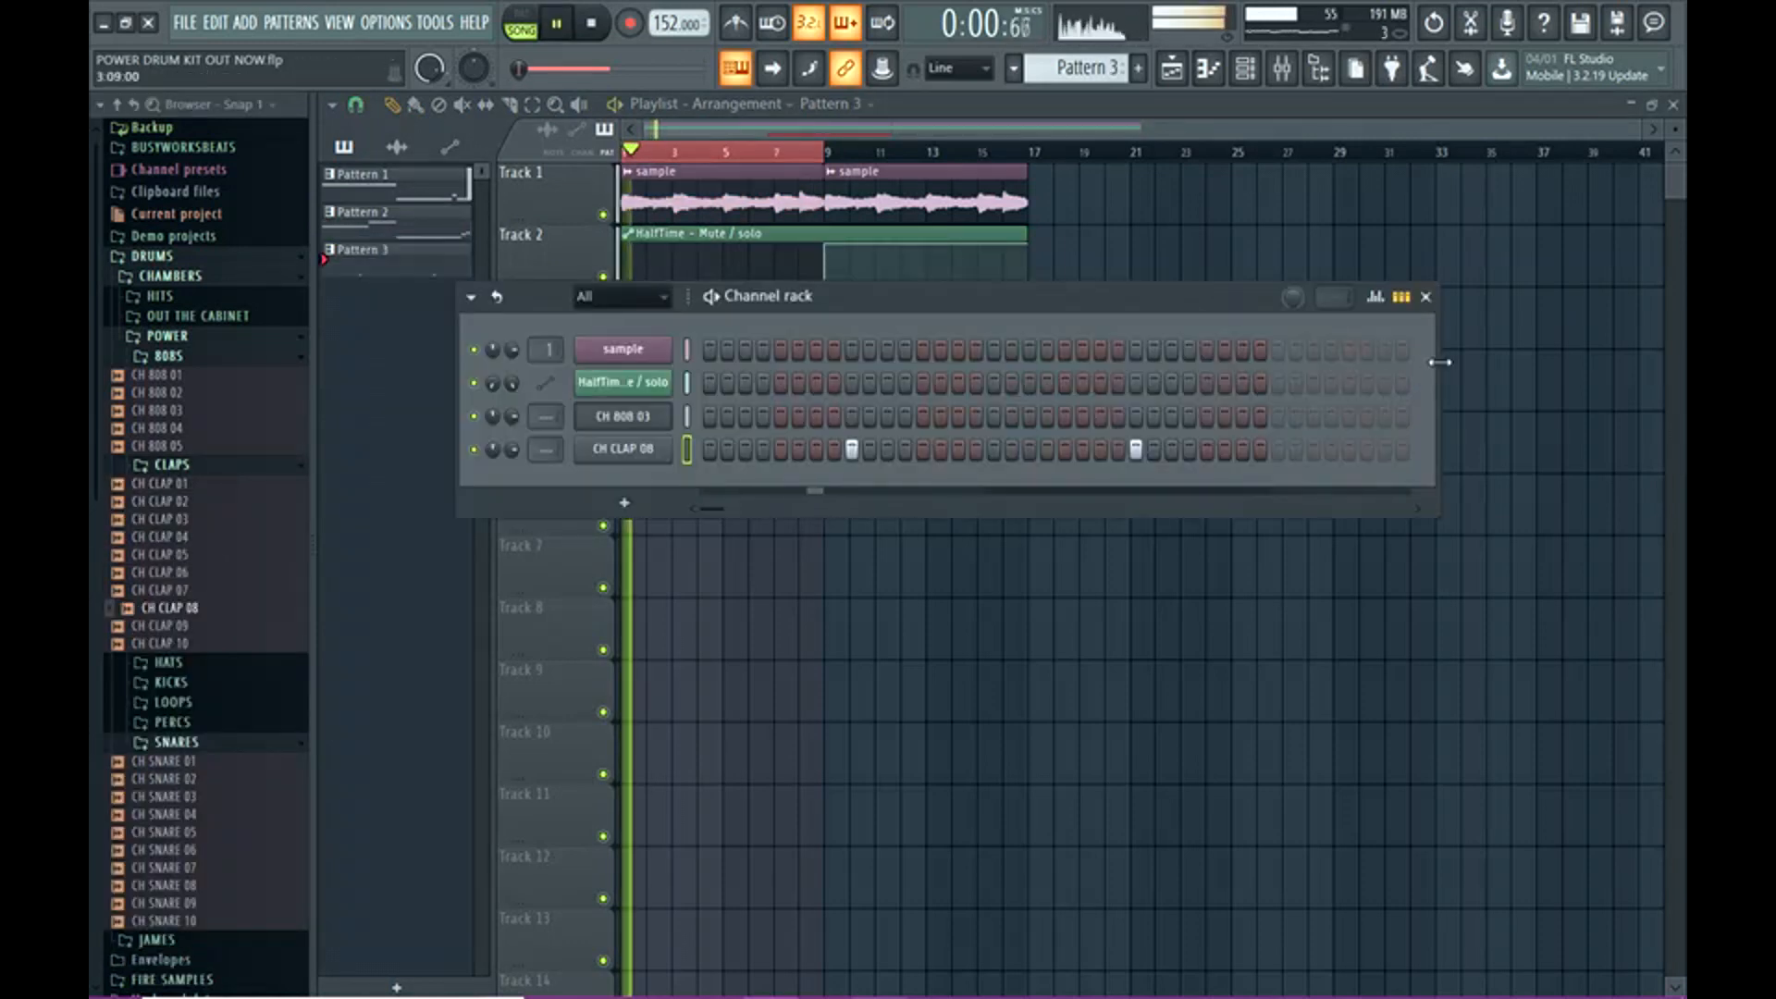
drag(1434, 364, 1298, 364)
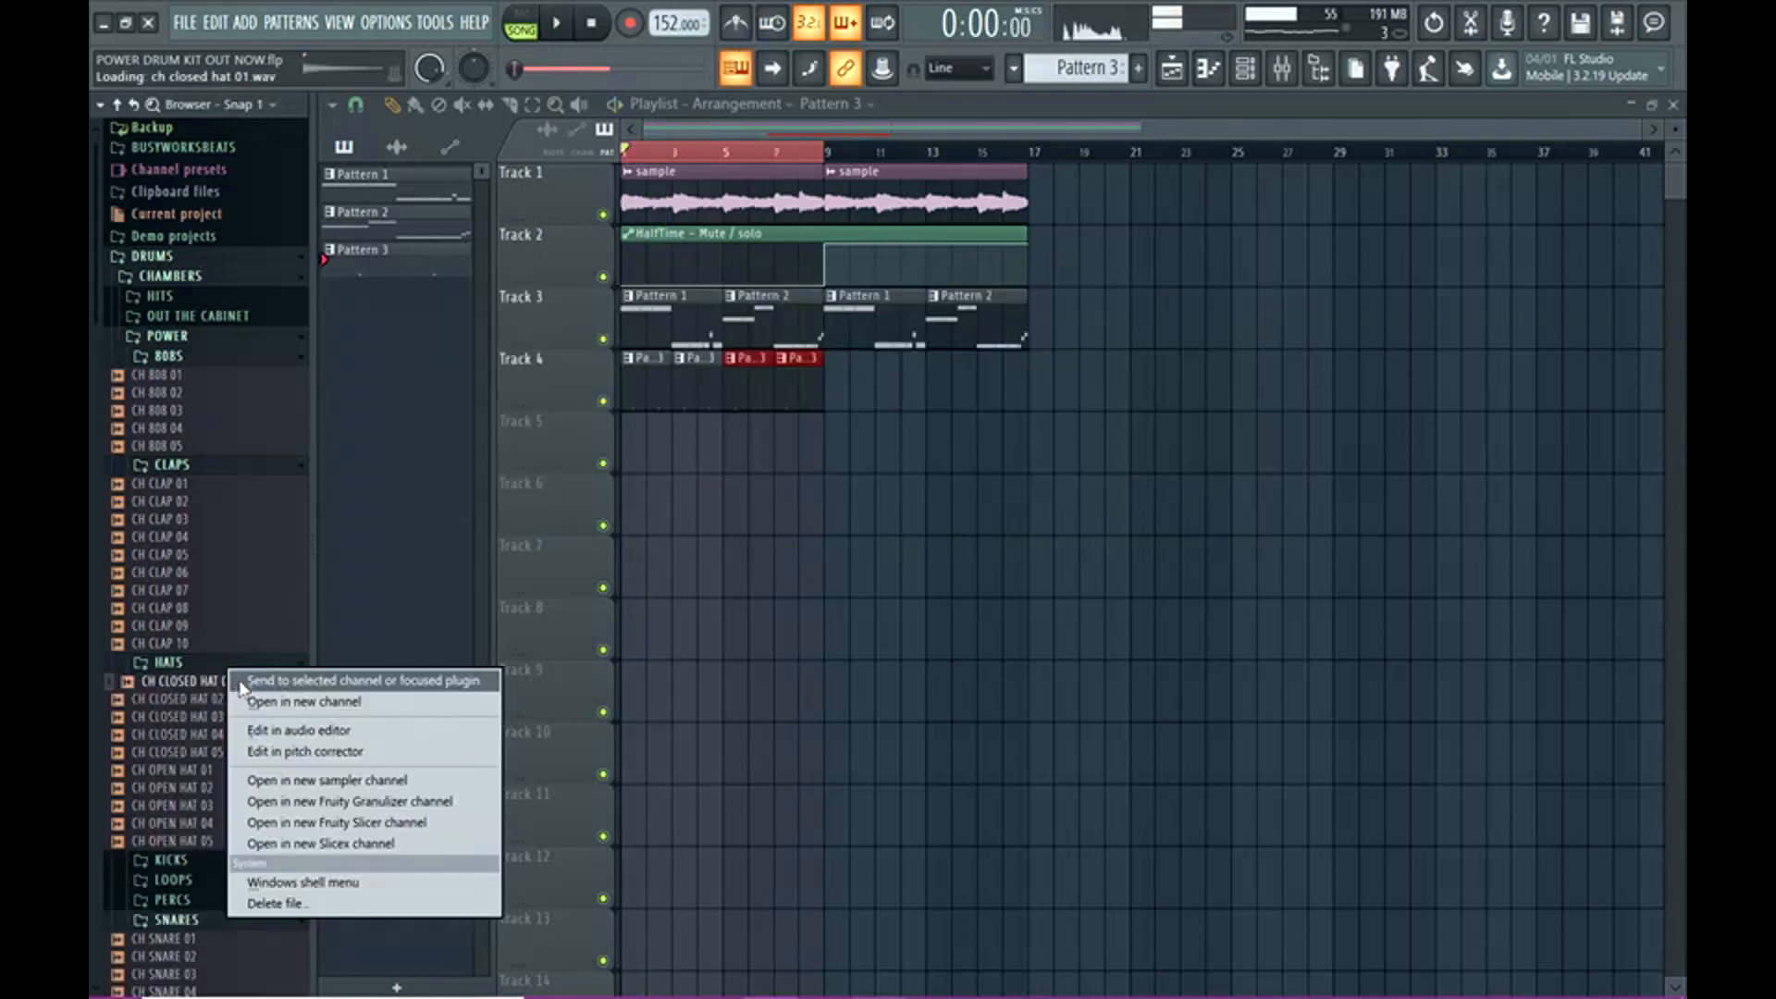
click(254, 698)
click(746, 480)
click(971, 237)
Step: Create Pattern 4 with CH CLOSED HAT 01 on every second step plus one extra hat step
click(1138, 67)
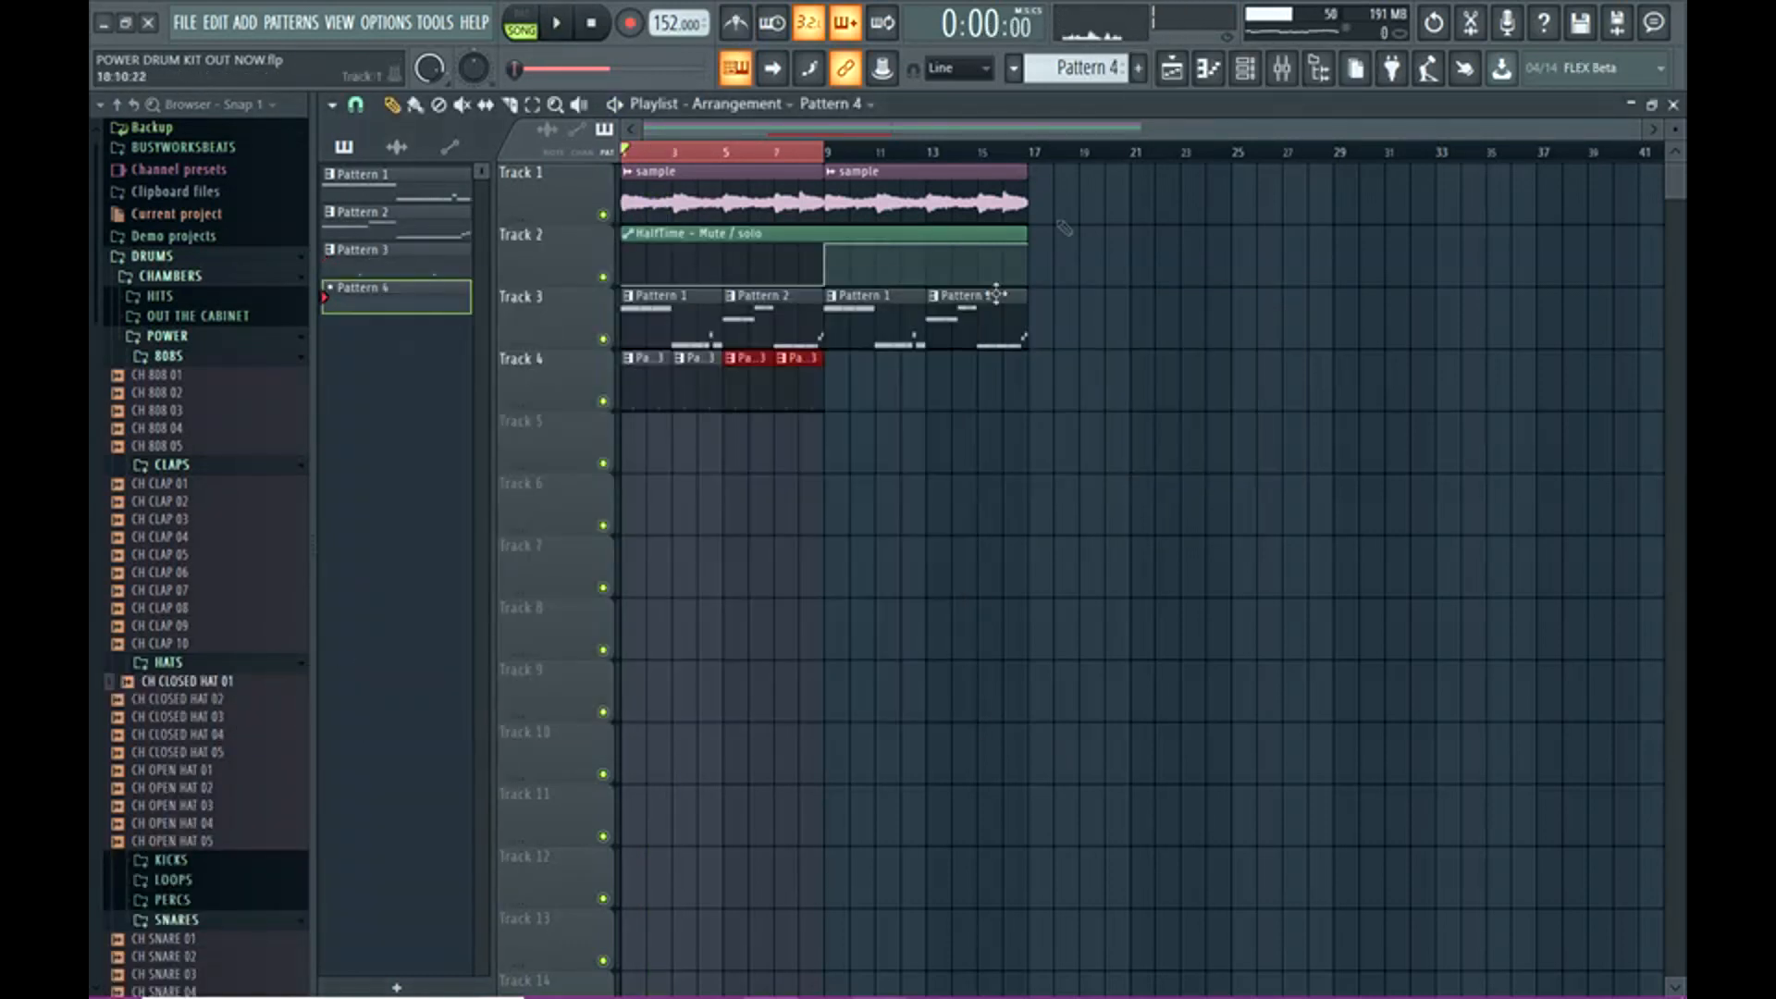
key(F6)
right_click(656, 483)
click(941, 549)
key(space)
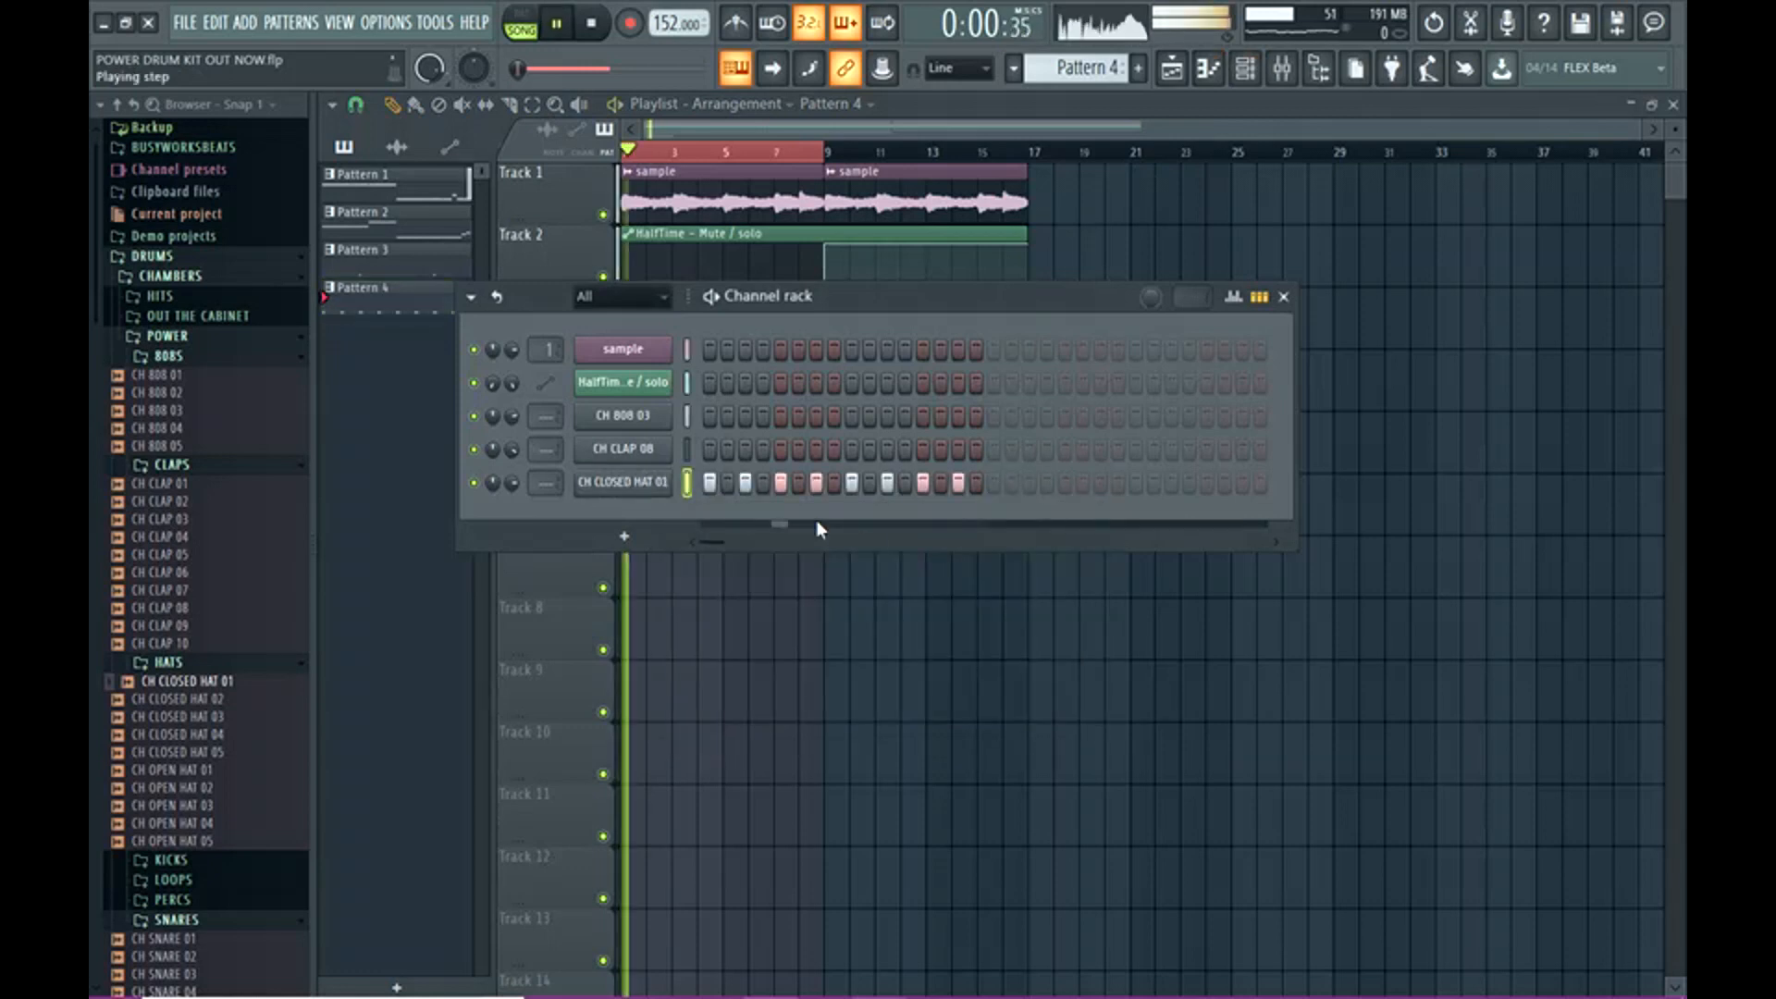
key(space)
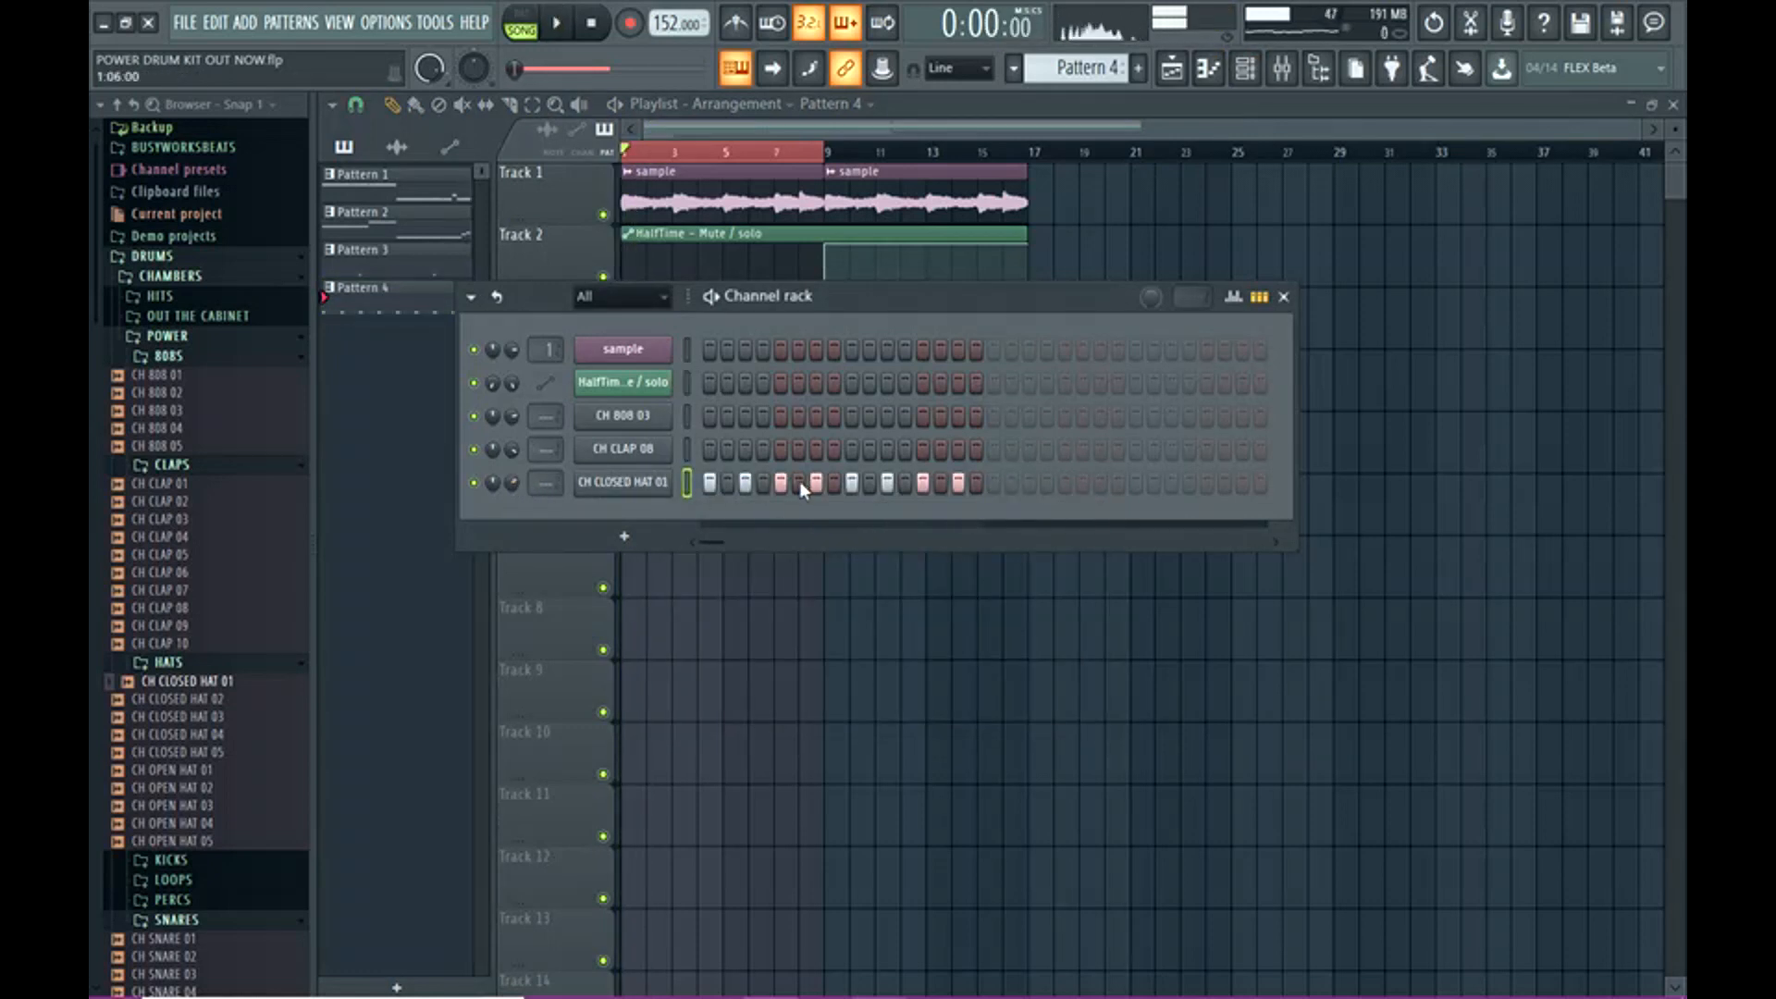
click(800, 483)
key(space)
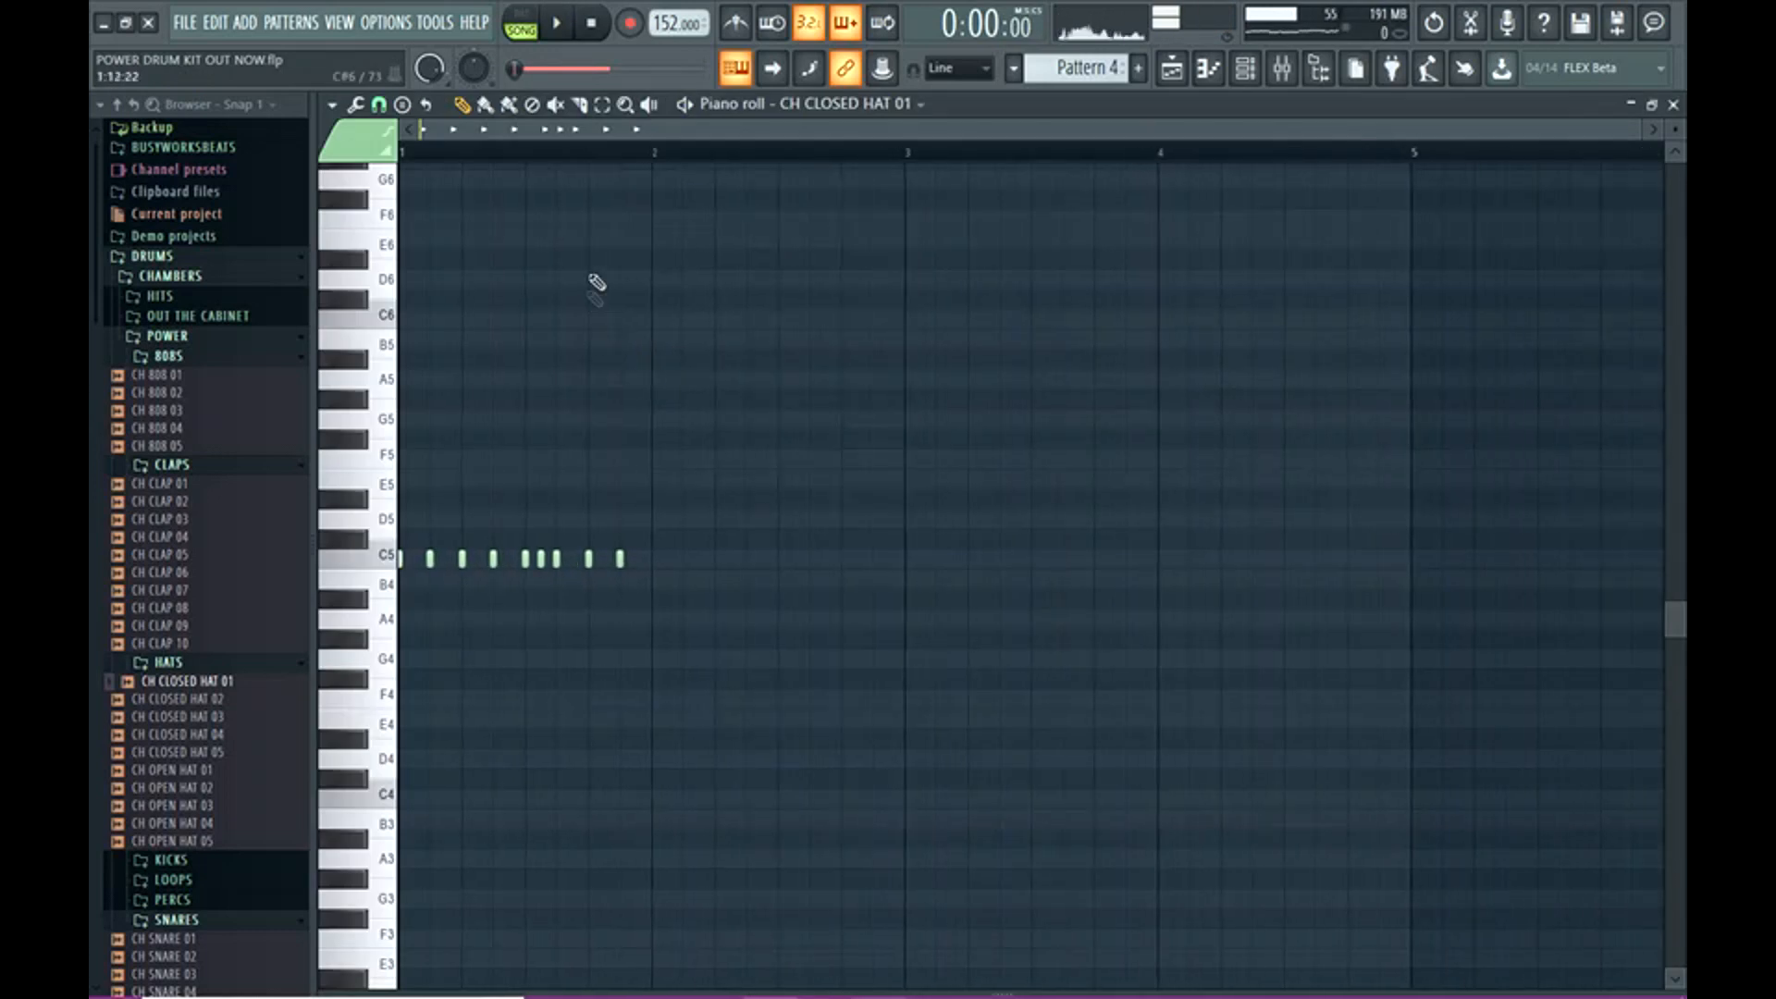
Step: Set piano-roll snap to 1/2 step and paint a G4 hi-hat roll
scroll(732, 139, up, 4)
click(379, 105)
click(425, 297)
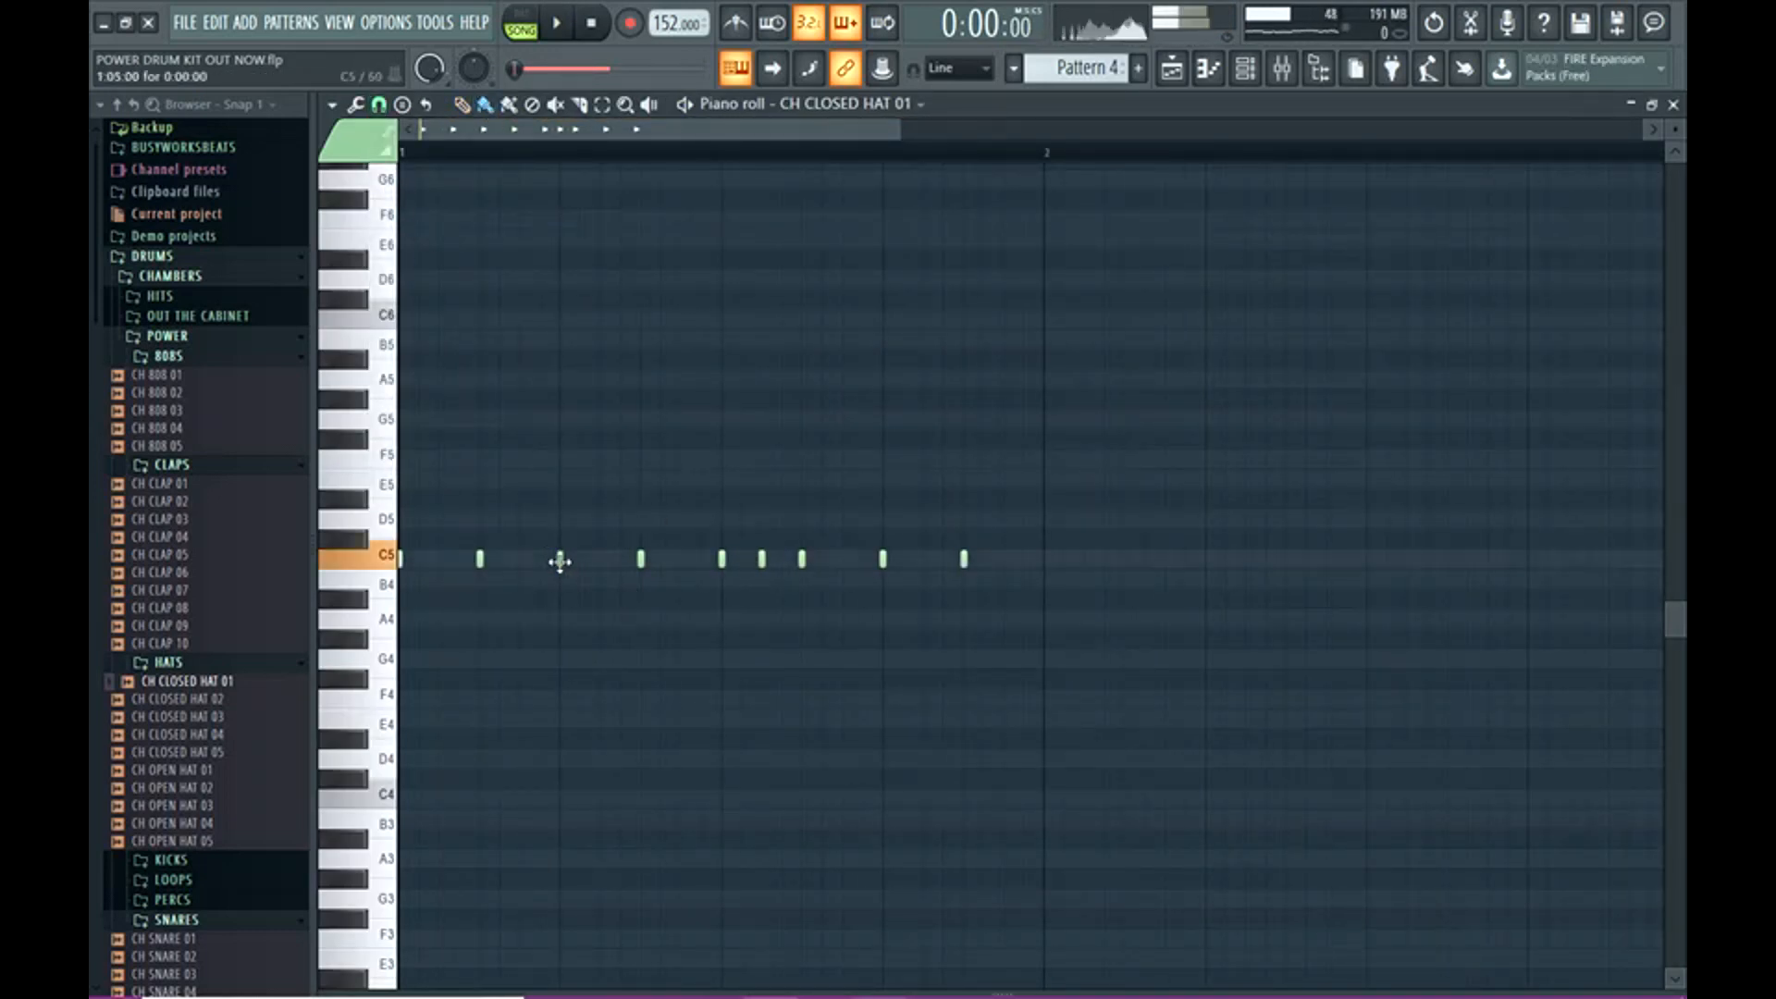
scroll(559, 562, down, 3)
drag(559, 598, 614, 610)
key(space)
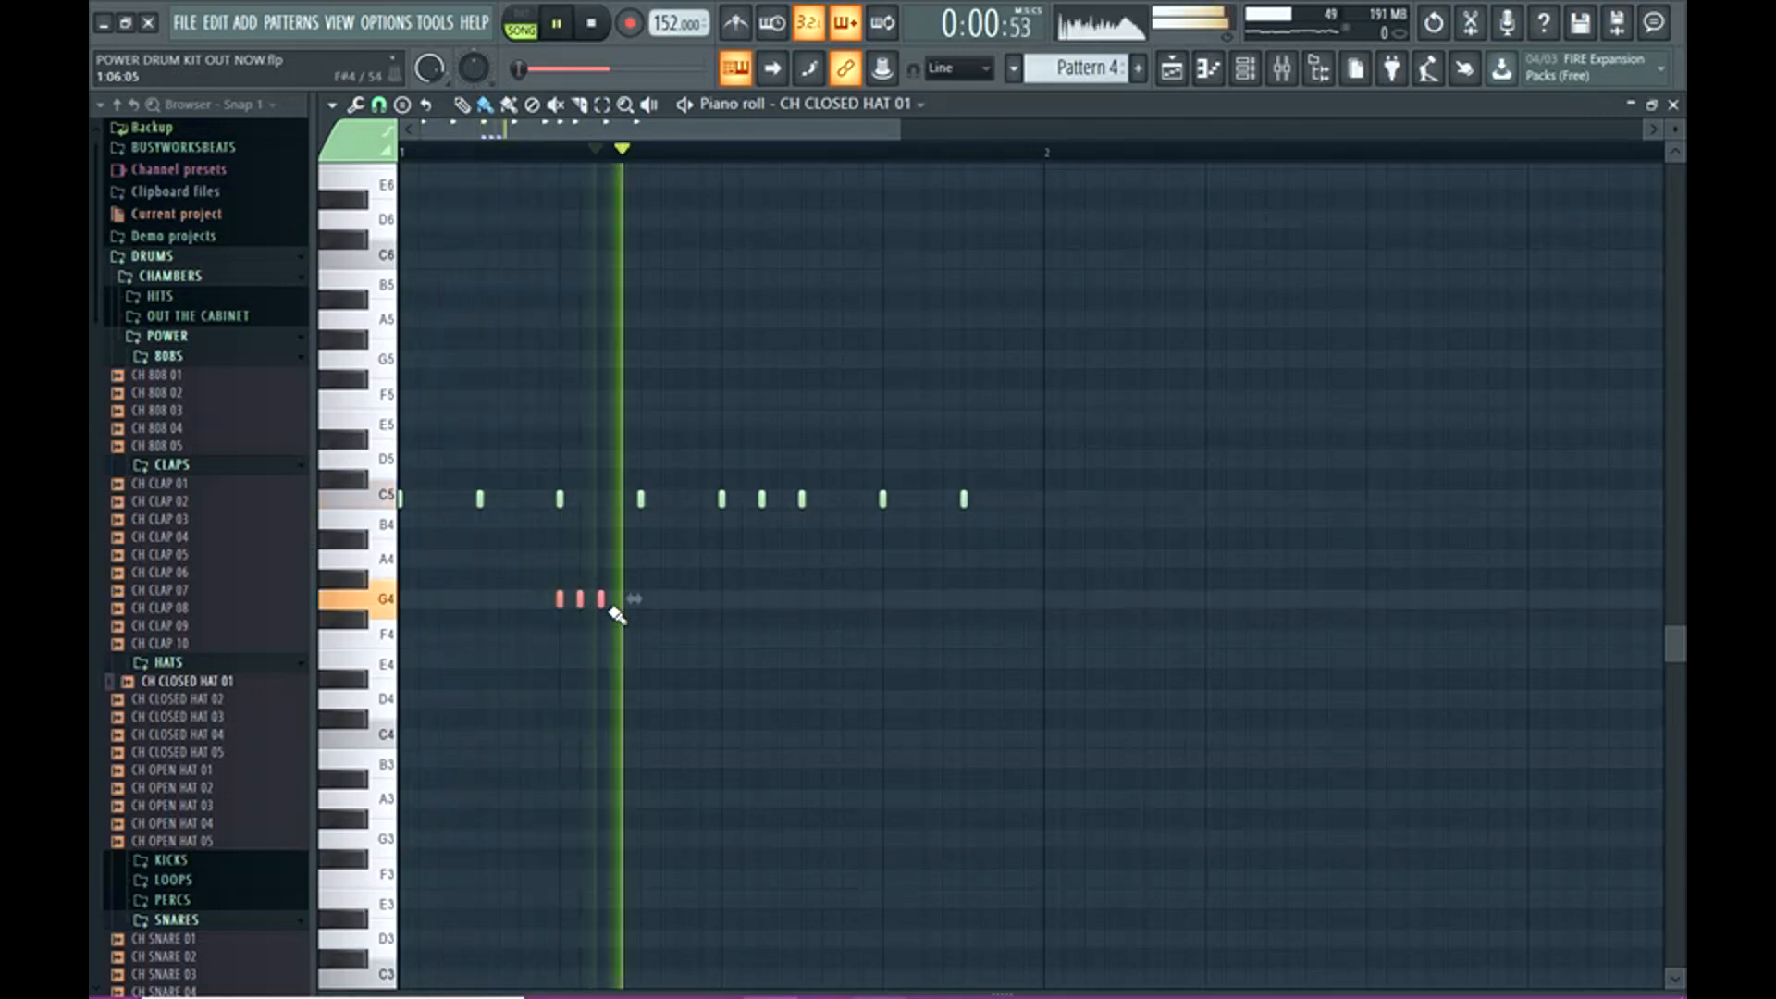
ctrl+click(597, 636)
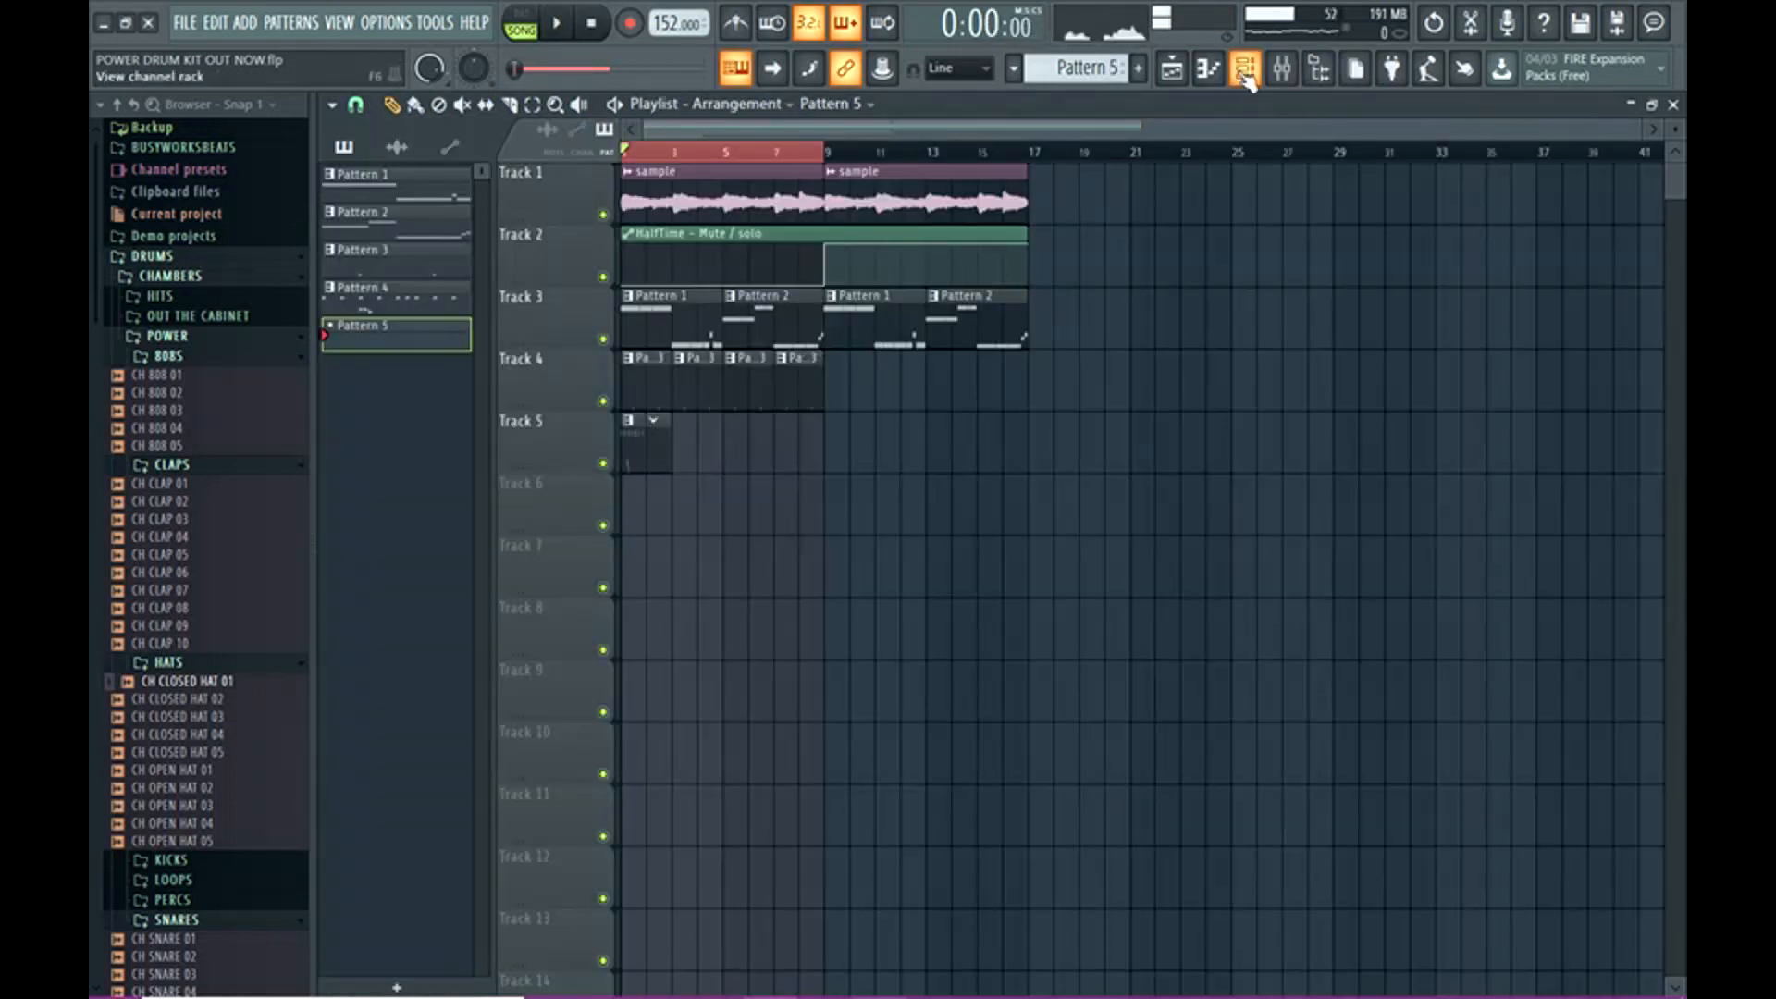
Step: Fill Pattern 5 with hi-hat steps and add a roll at 1/3-step snap
click(1245, 70)
right_click(665, 479)
click(911, 550)
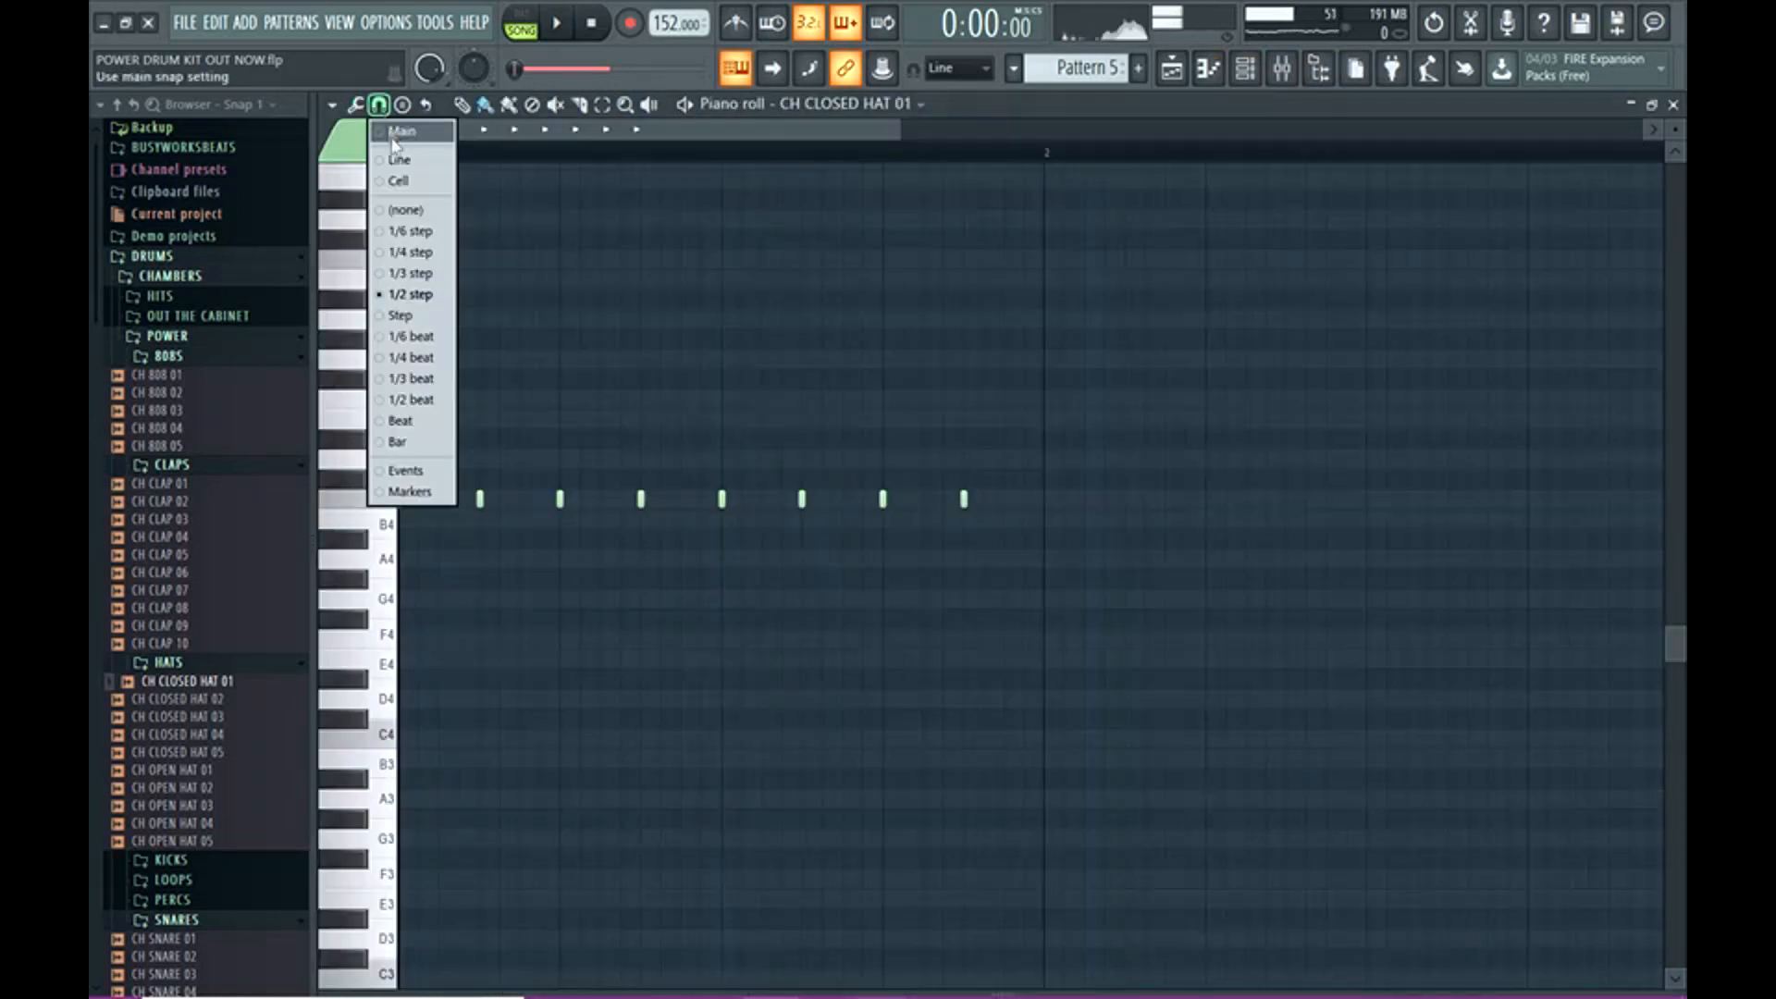
click(411, 274)
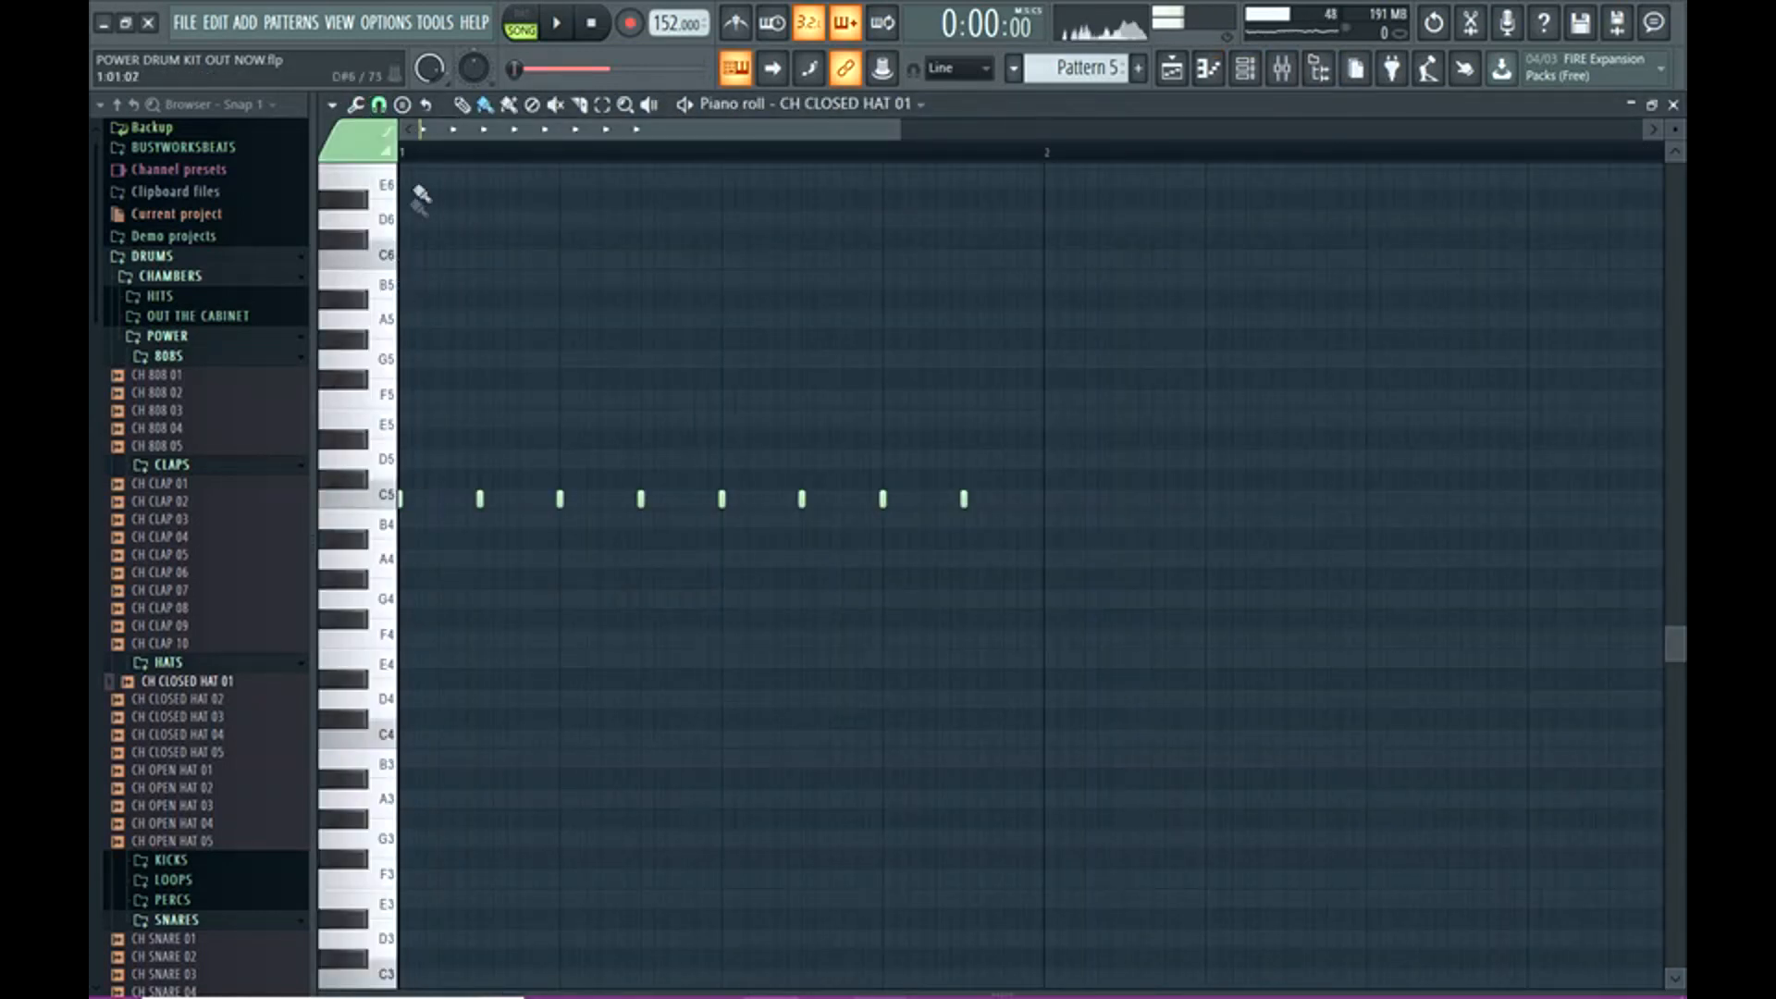
key(space)
click(379, 104)
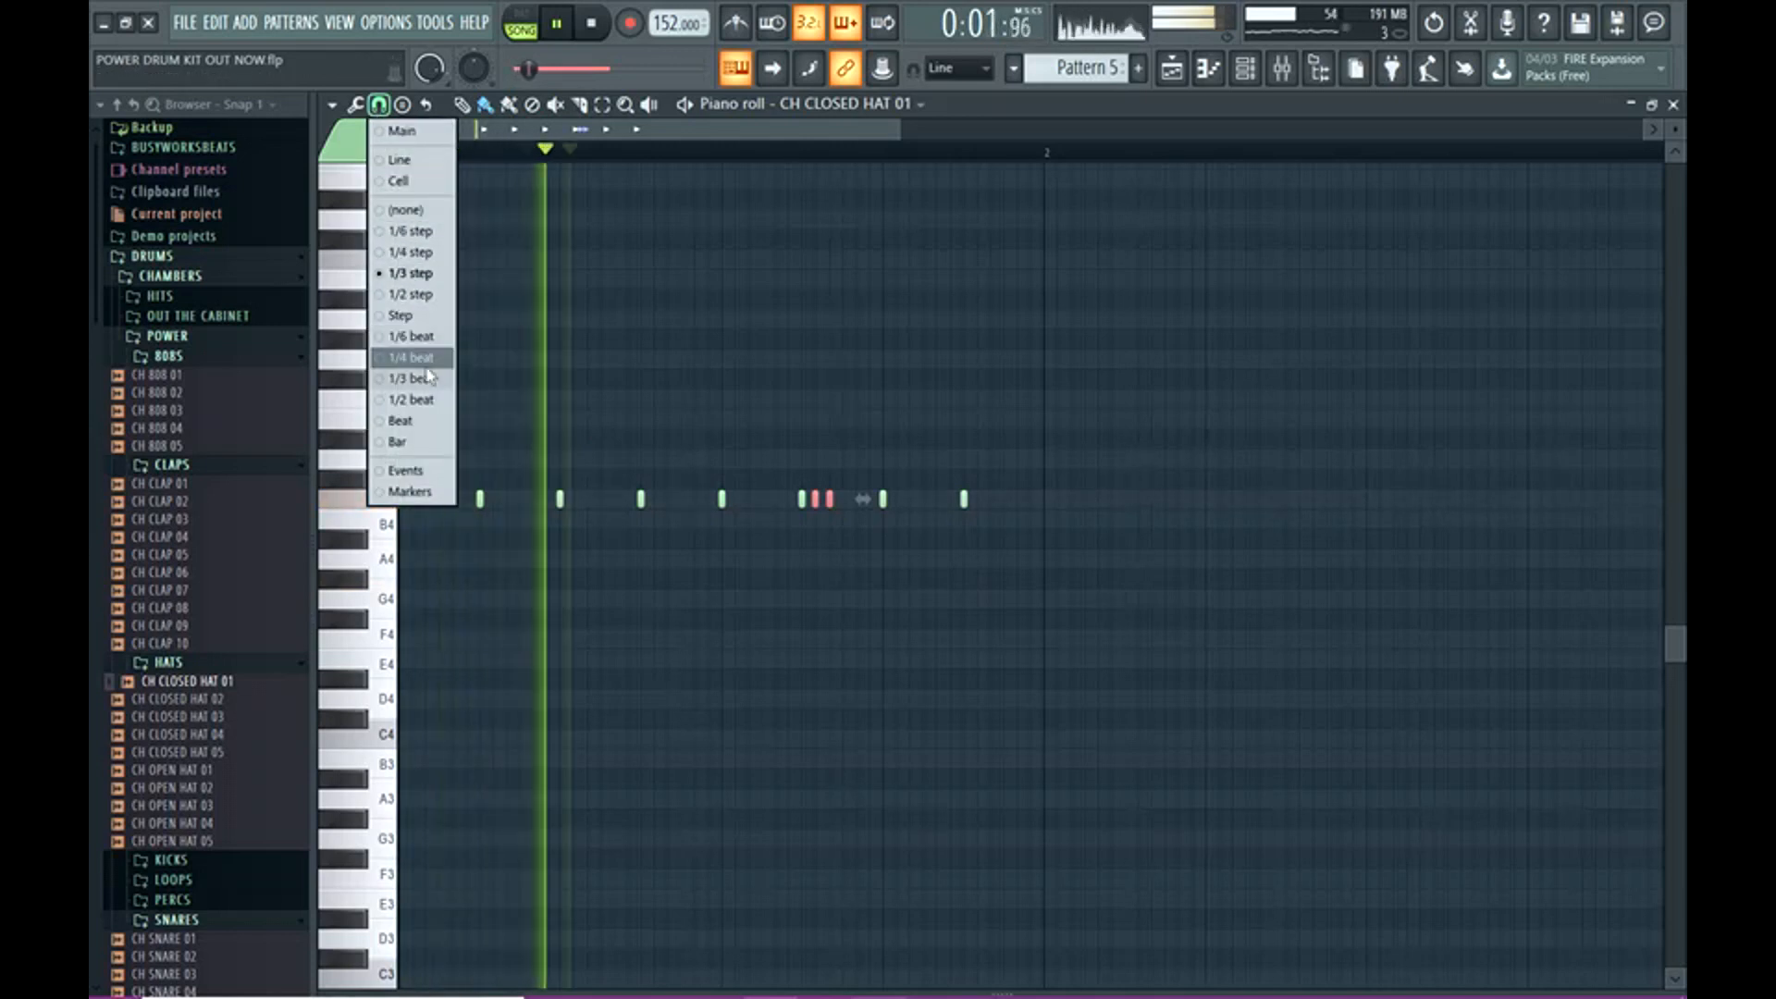
click(462, 105)
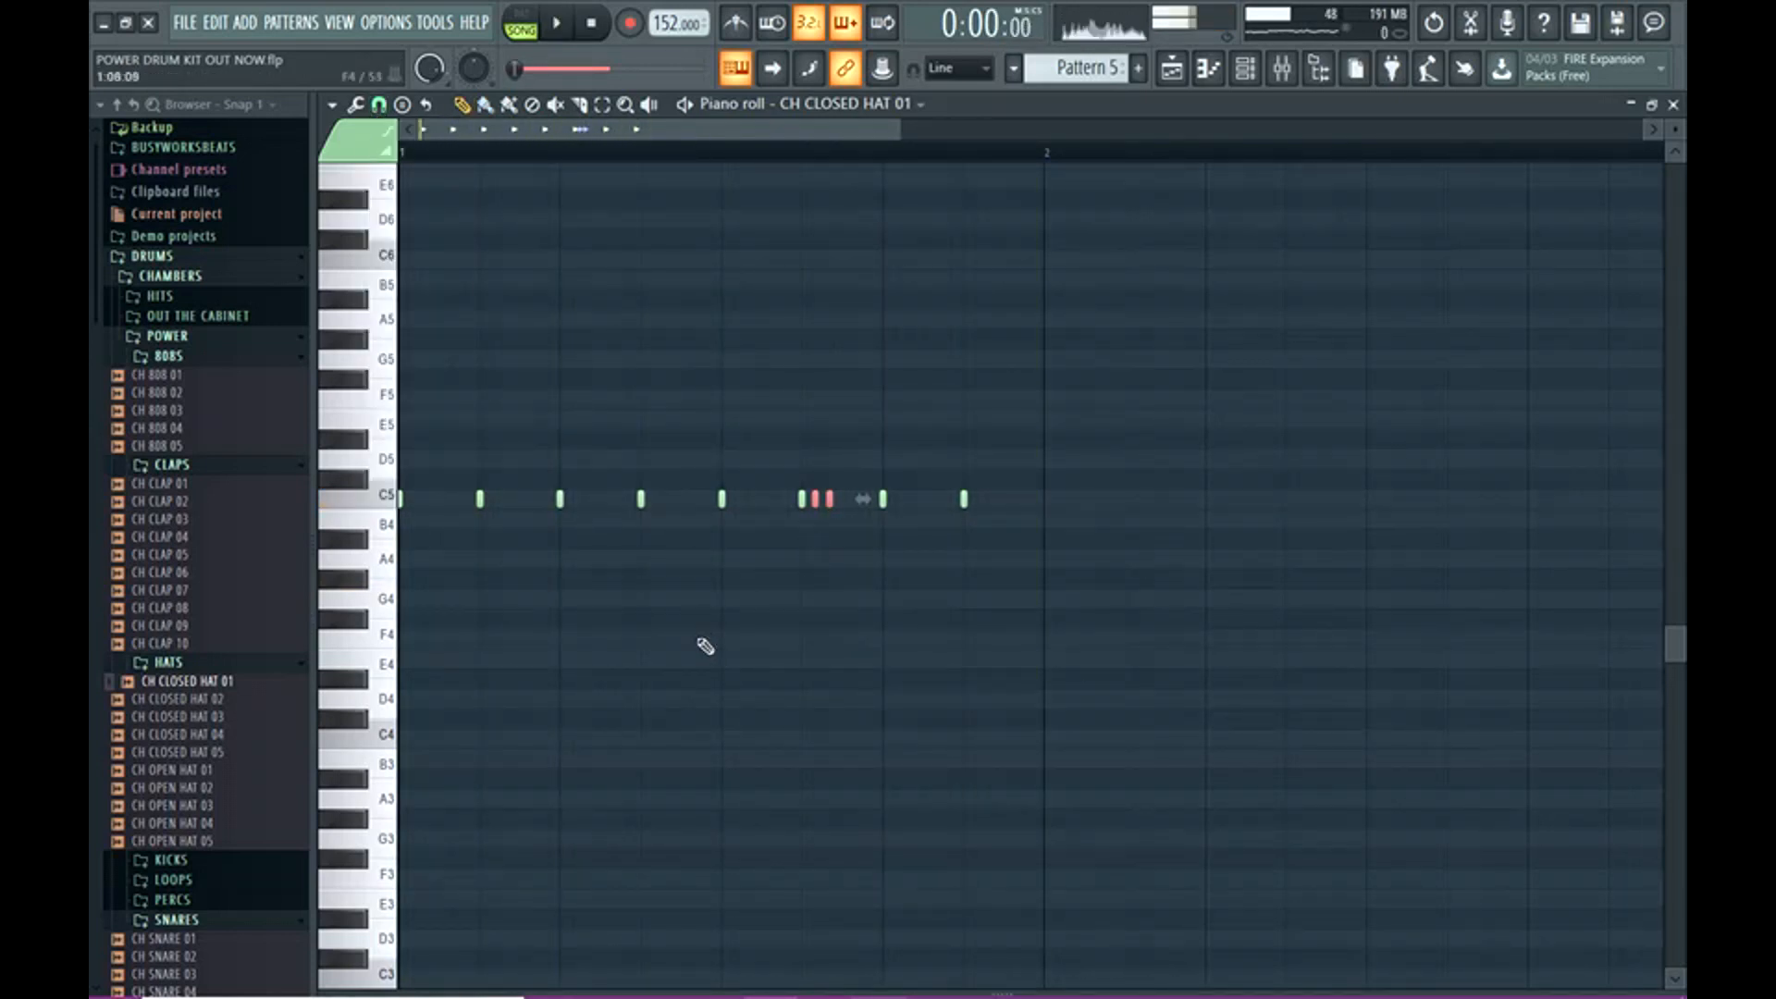
key(space)
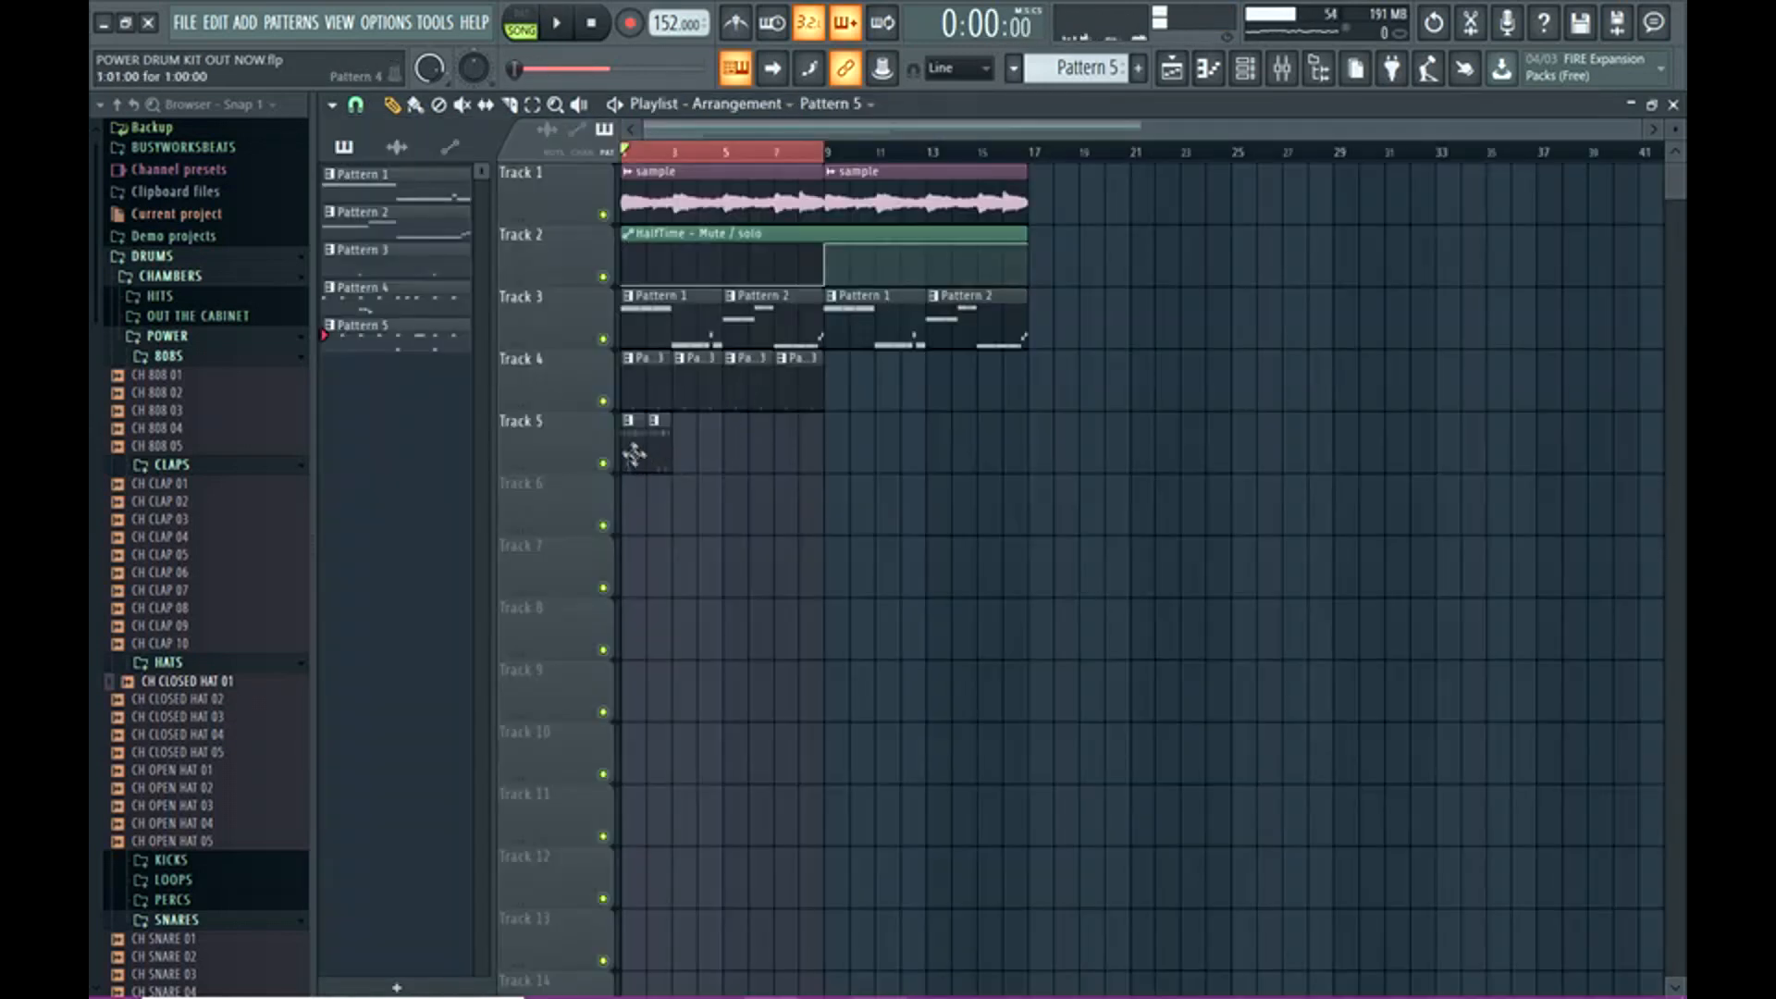
Step: Clone Pattern 4 and replace its last C5 hat note with an A4 note
click(1014, 69)
click(1143, 323)
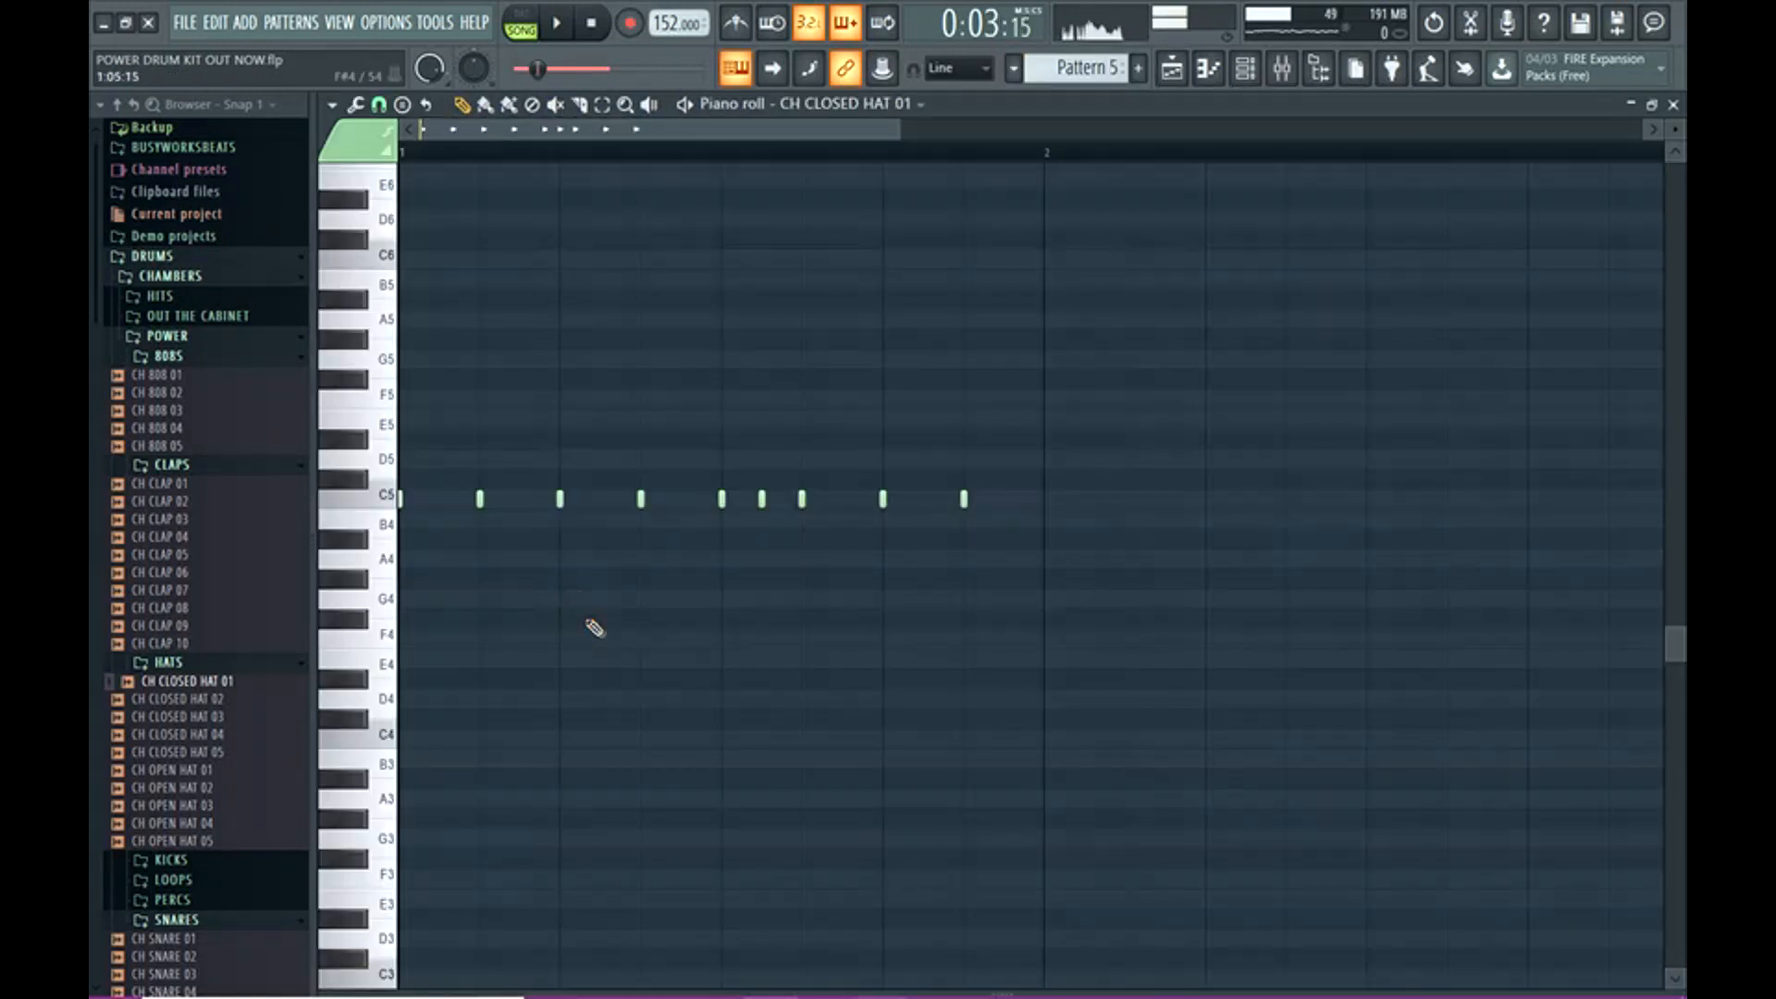
click(378, 103)
click(437, 344)
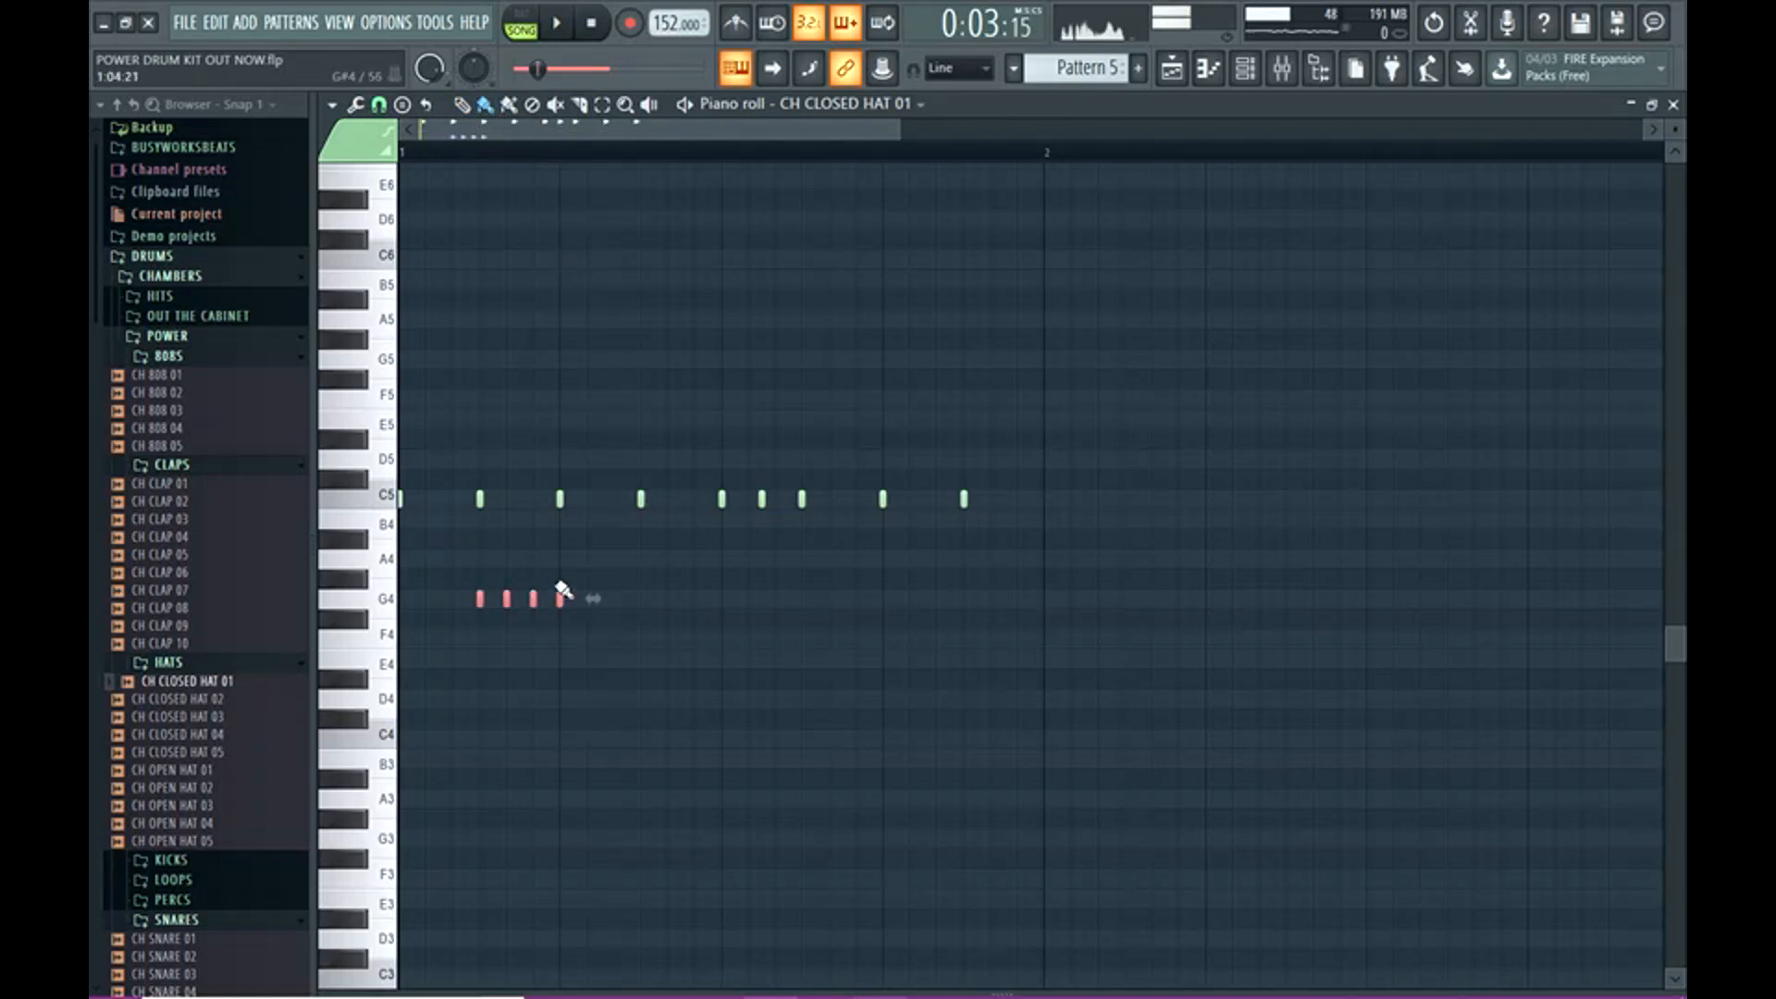
key(space)
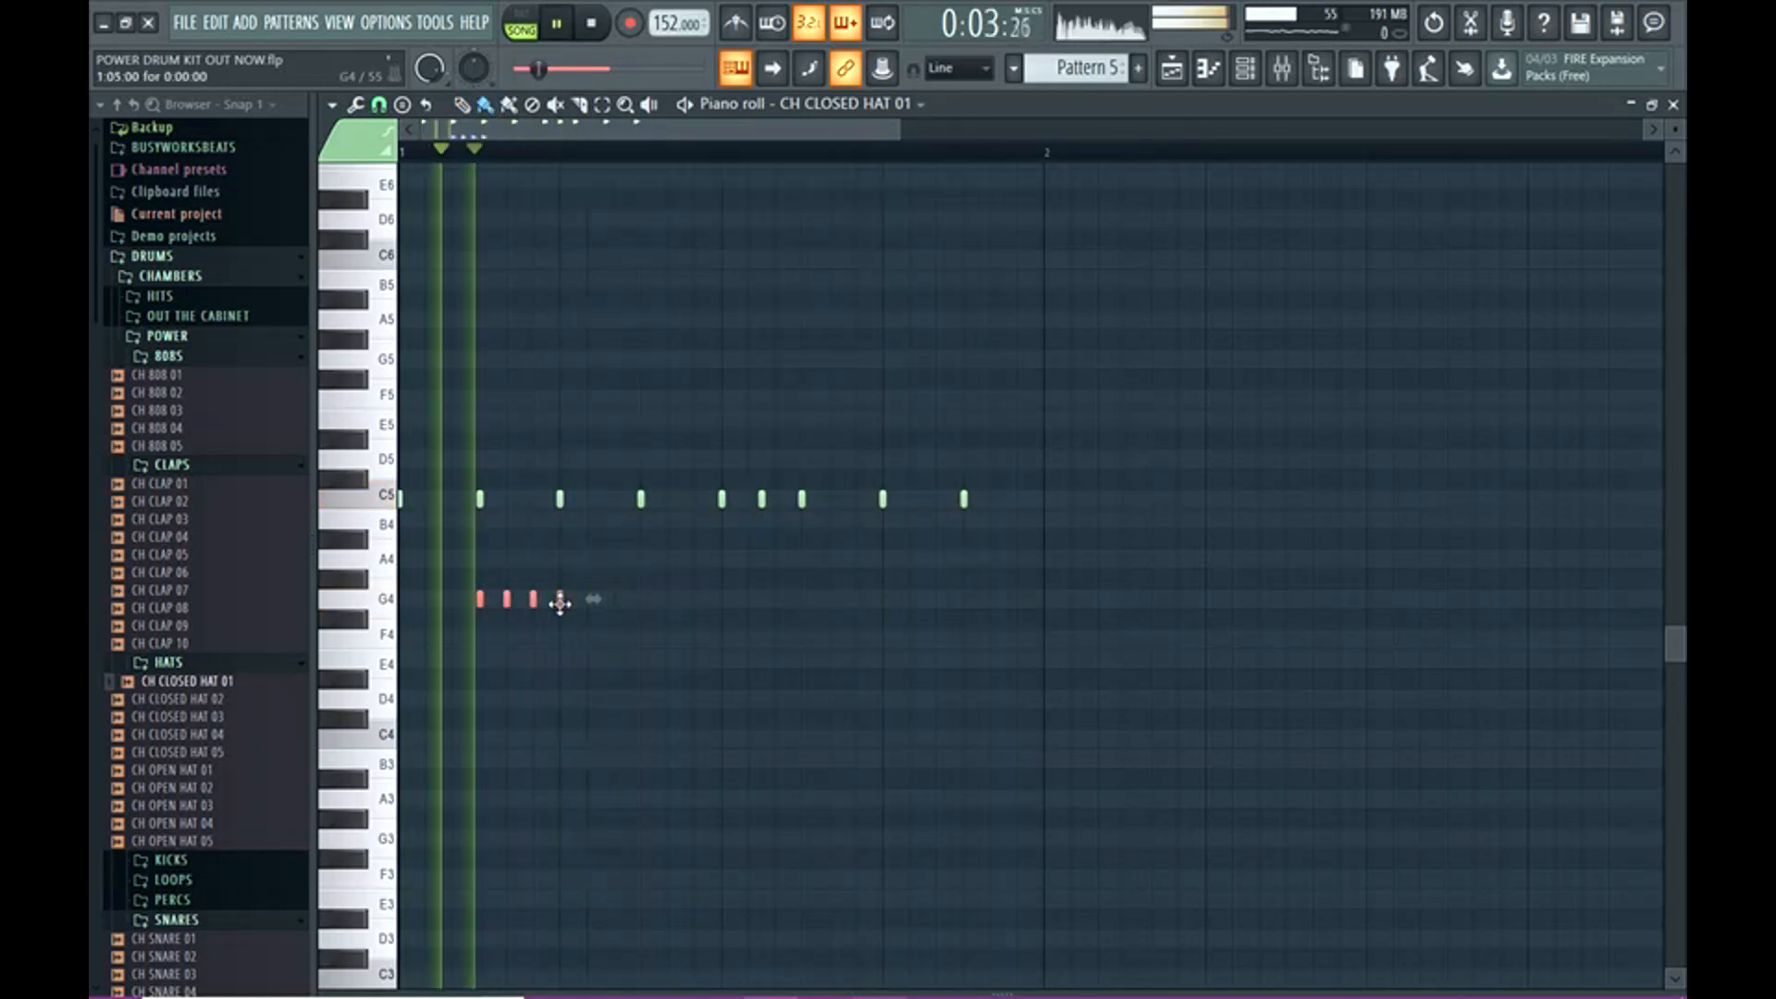
key(space)
right_click(964, 500)
click(963, 558)
key(space)
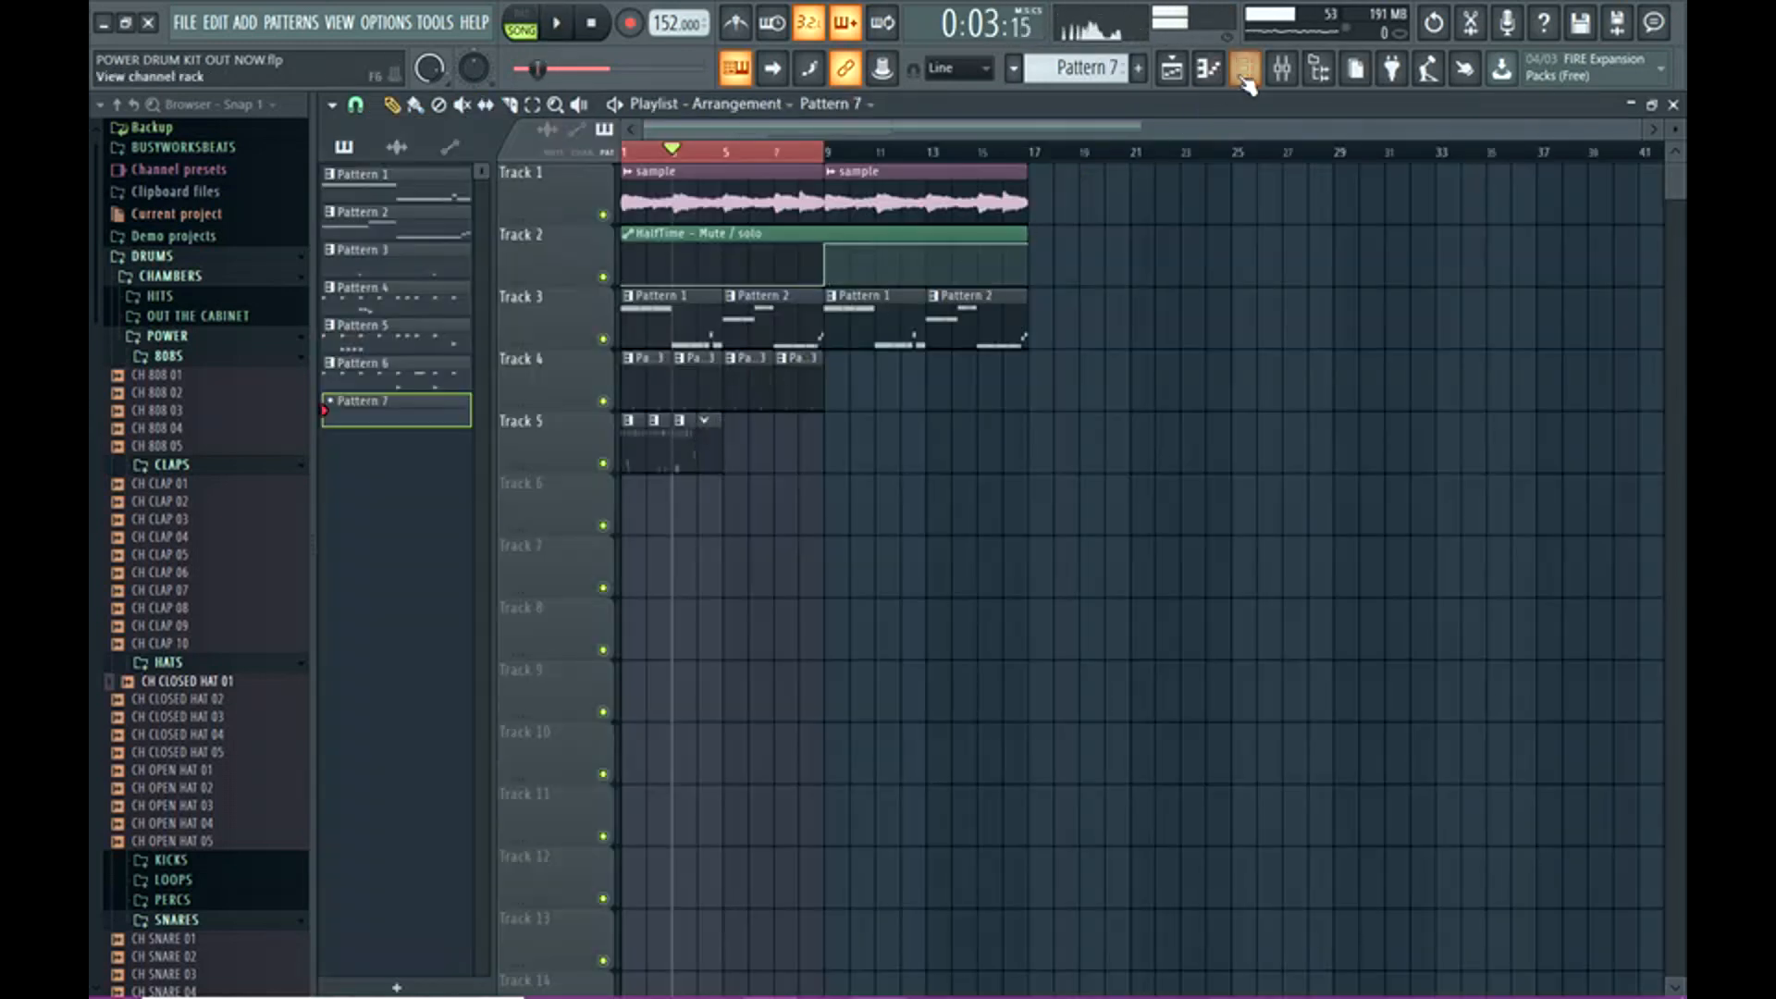
Step: Build the Pattern 7 hi-hat variation with G4 rolls and audition it
click(1245, 67)
right_click(676, 497)
click(722, 481)
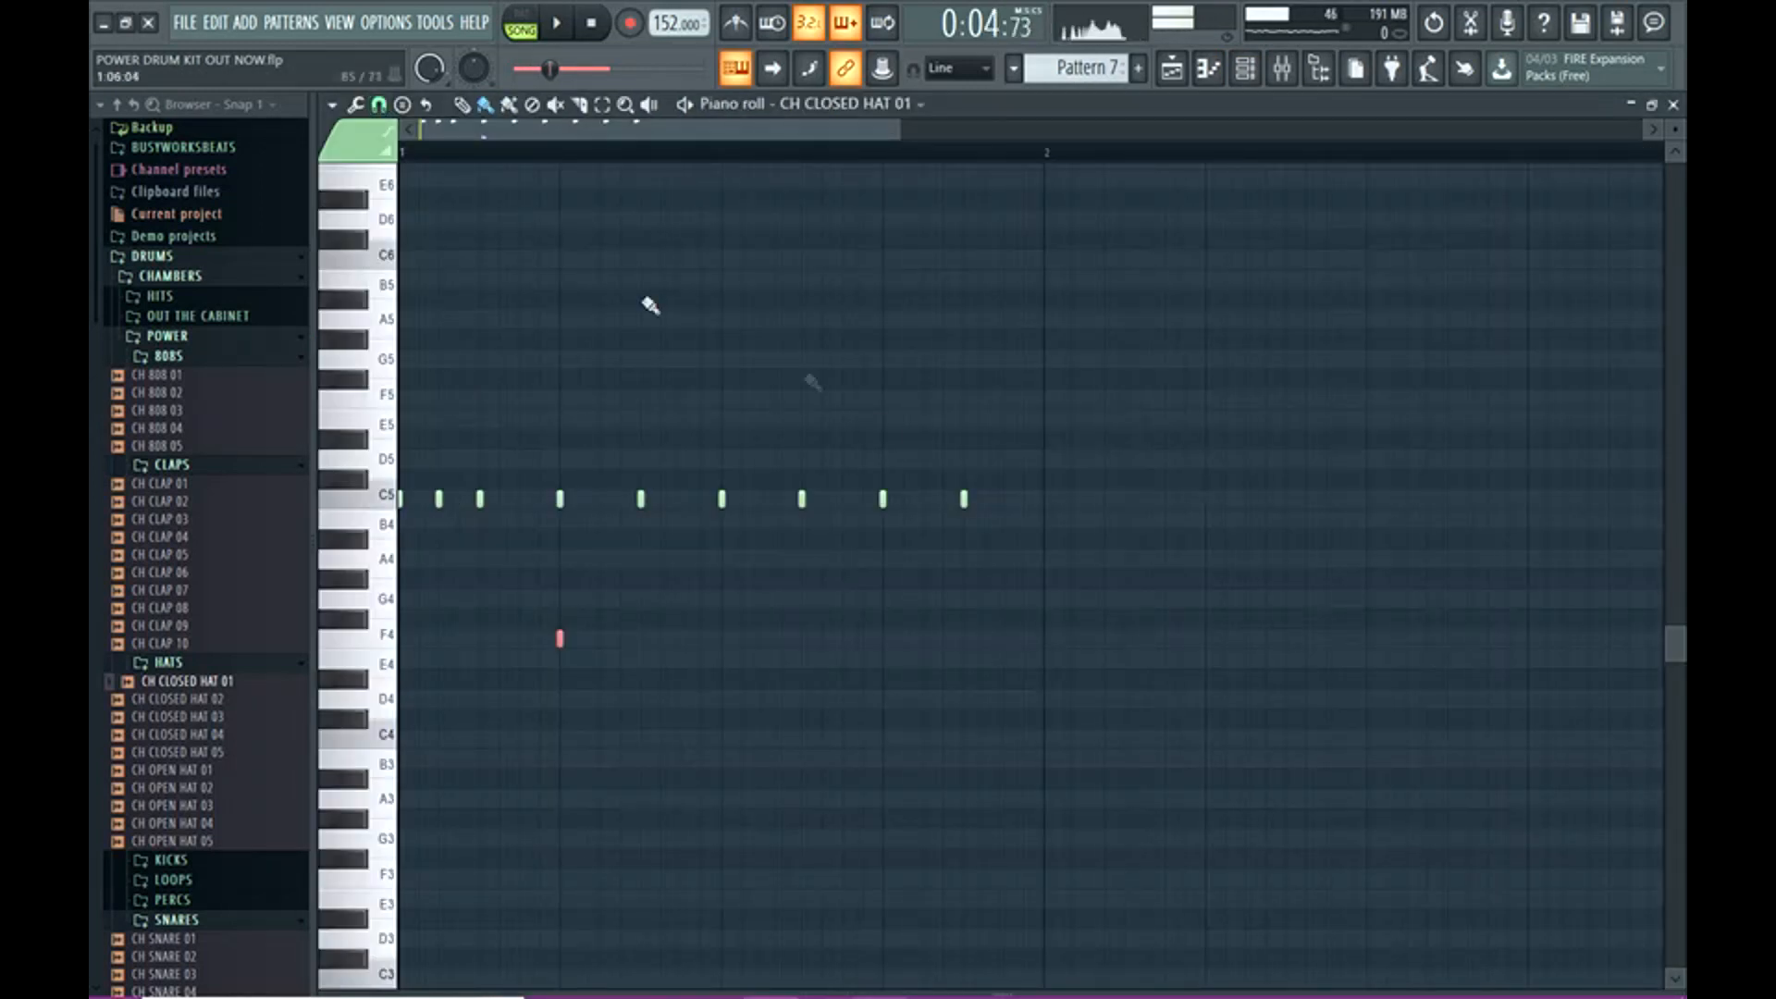
key(space)
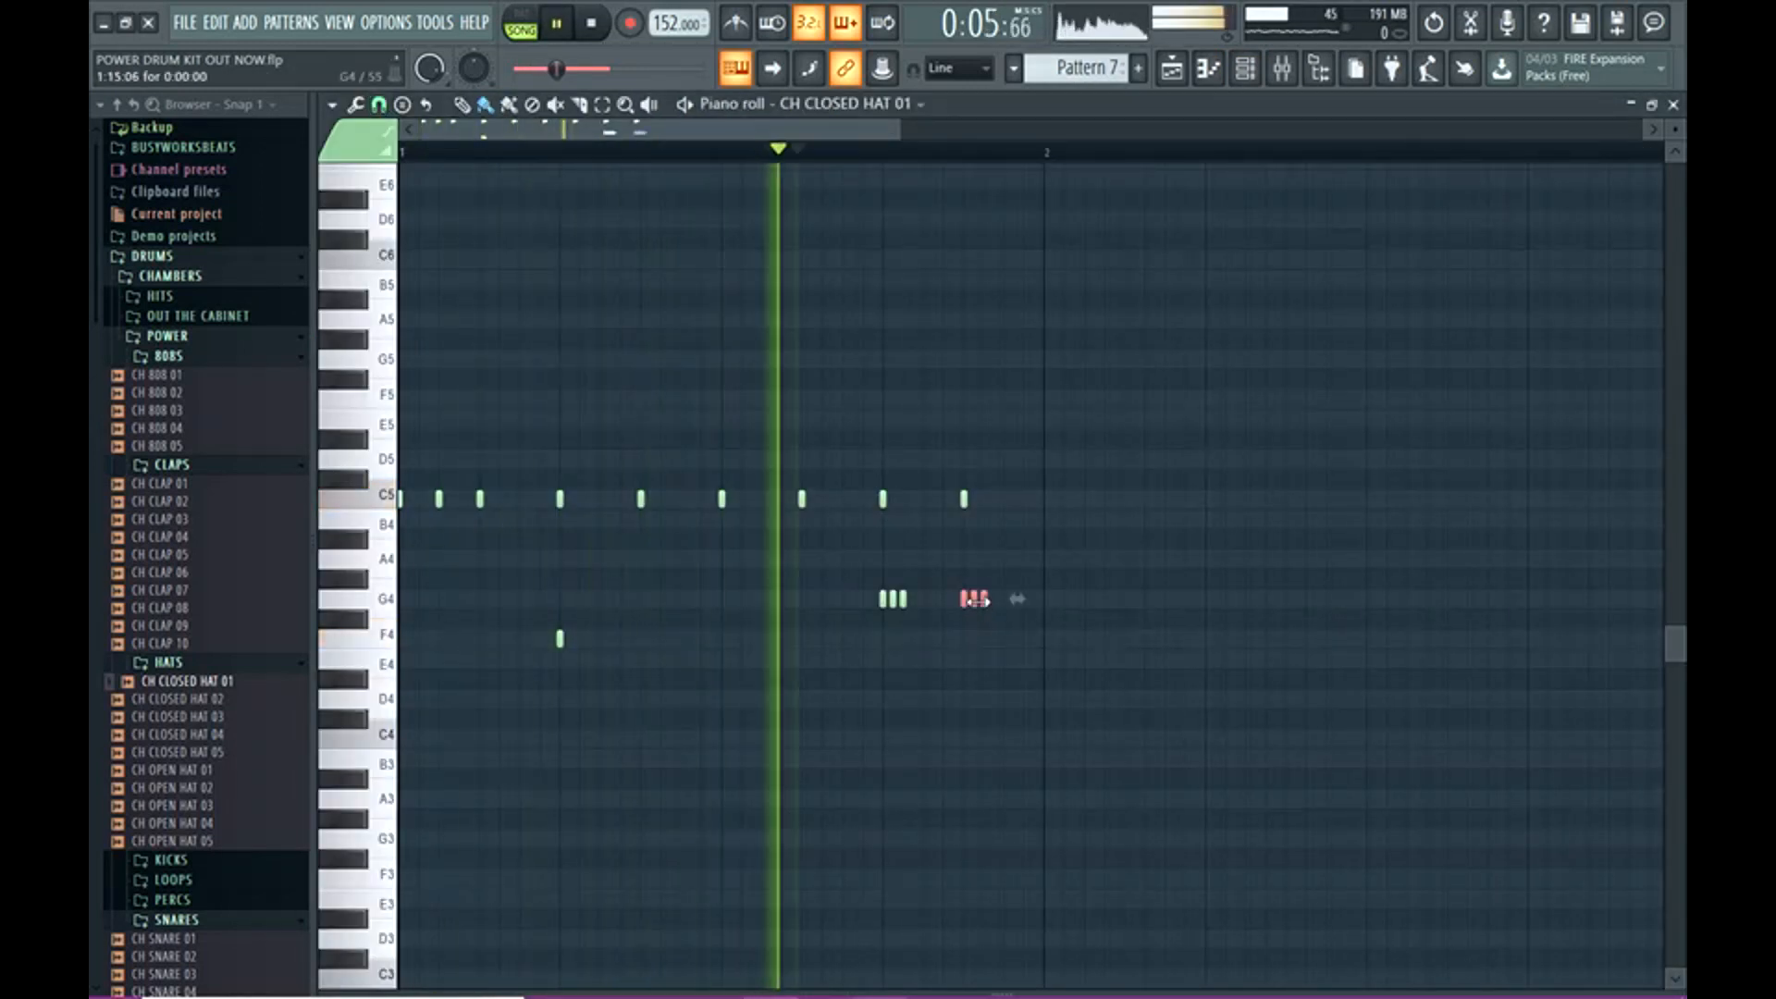
key(space)
click(1187, 71)
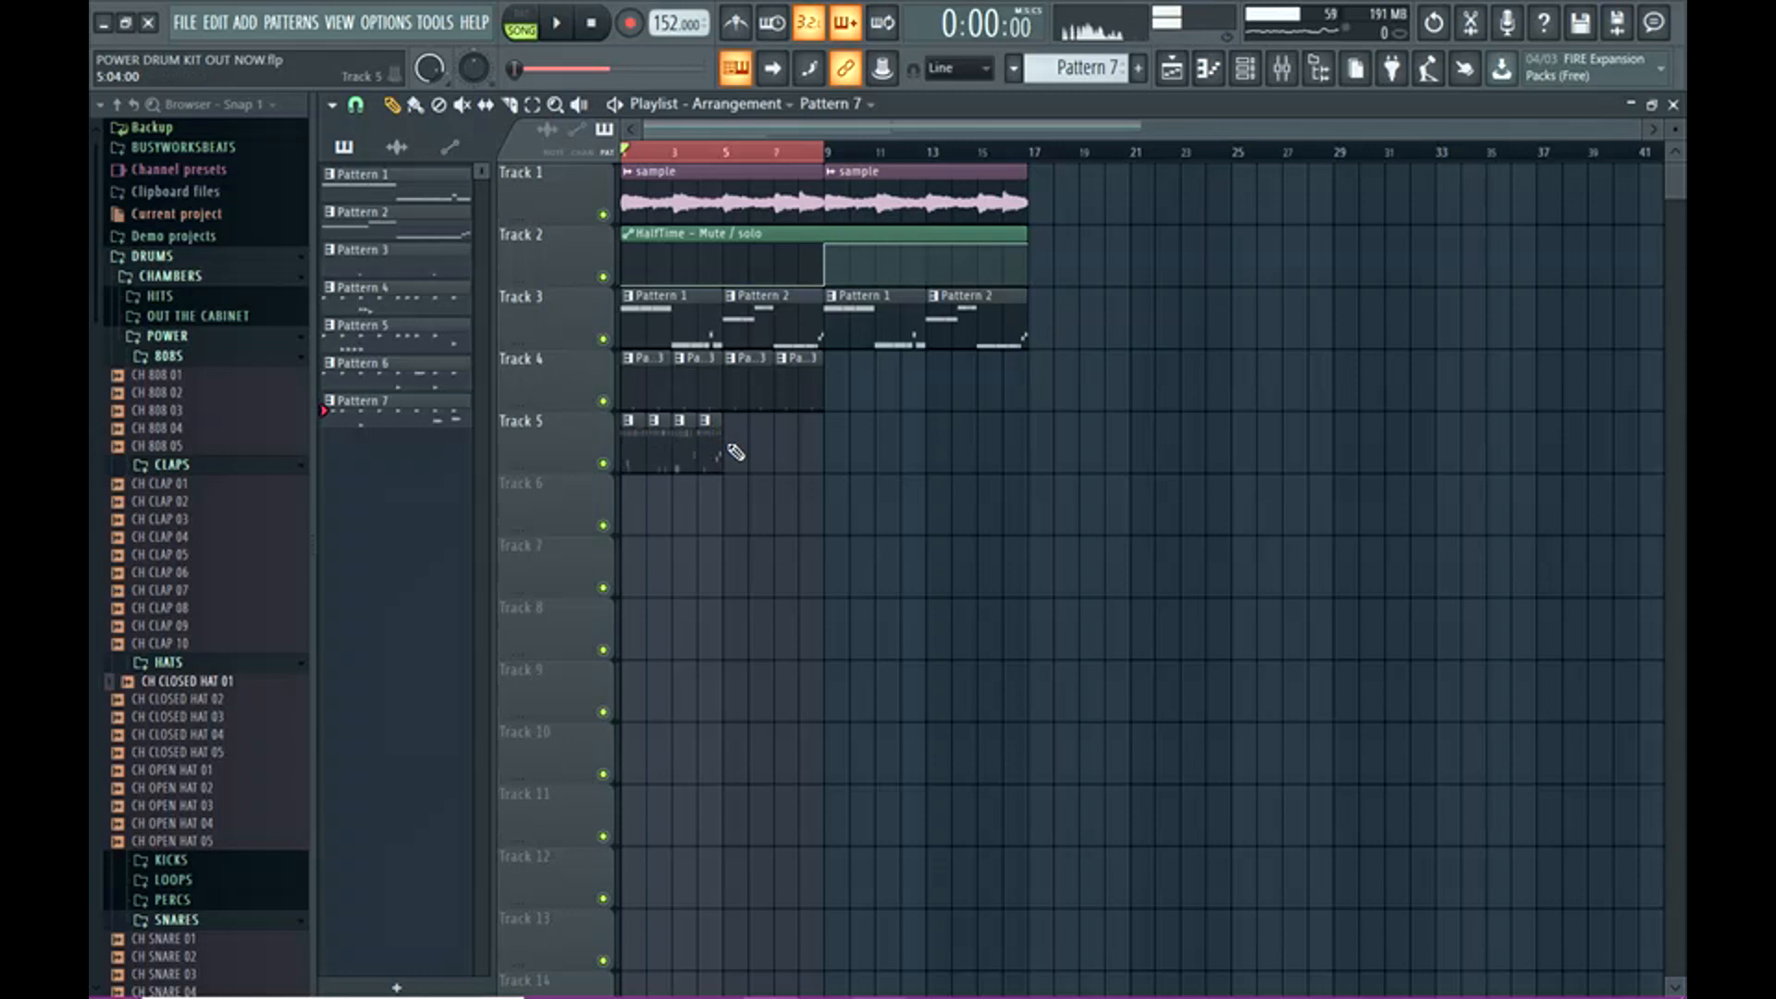
Step: Select Track 5's four hat clips and review the notes of Patterns 5 and 7
mouse_move(726, 453)
mouse_down()
mouse_move(606, 463)
mouse_move(750, 470)
mouse_up()
key(space)
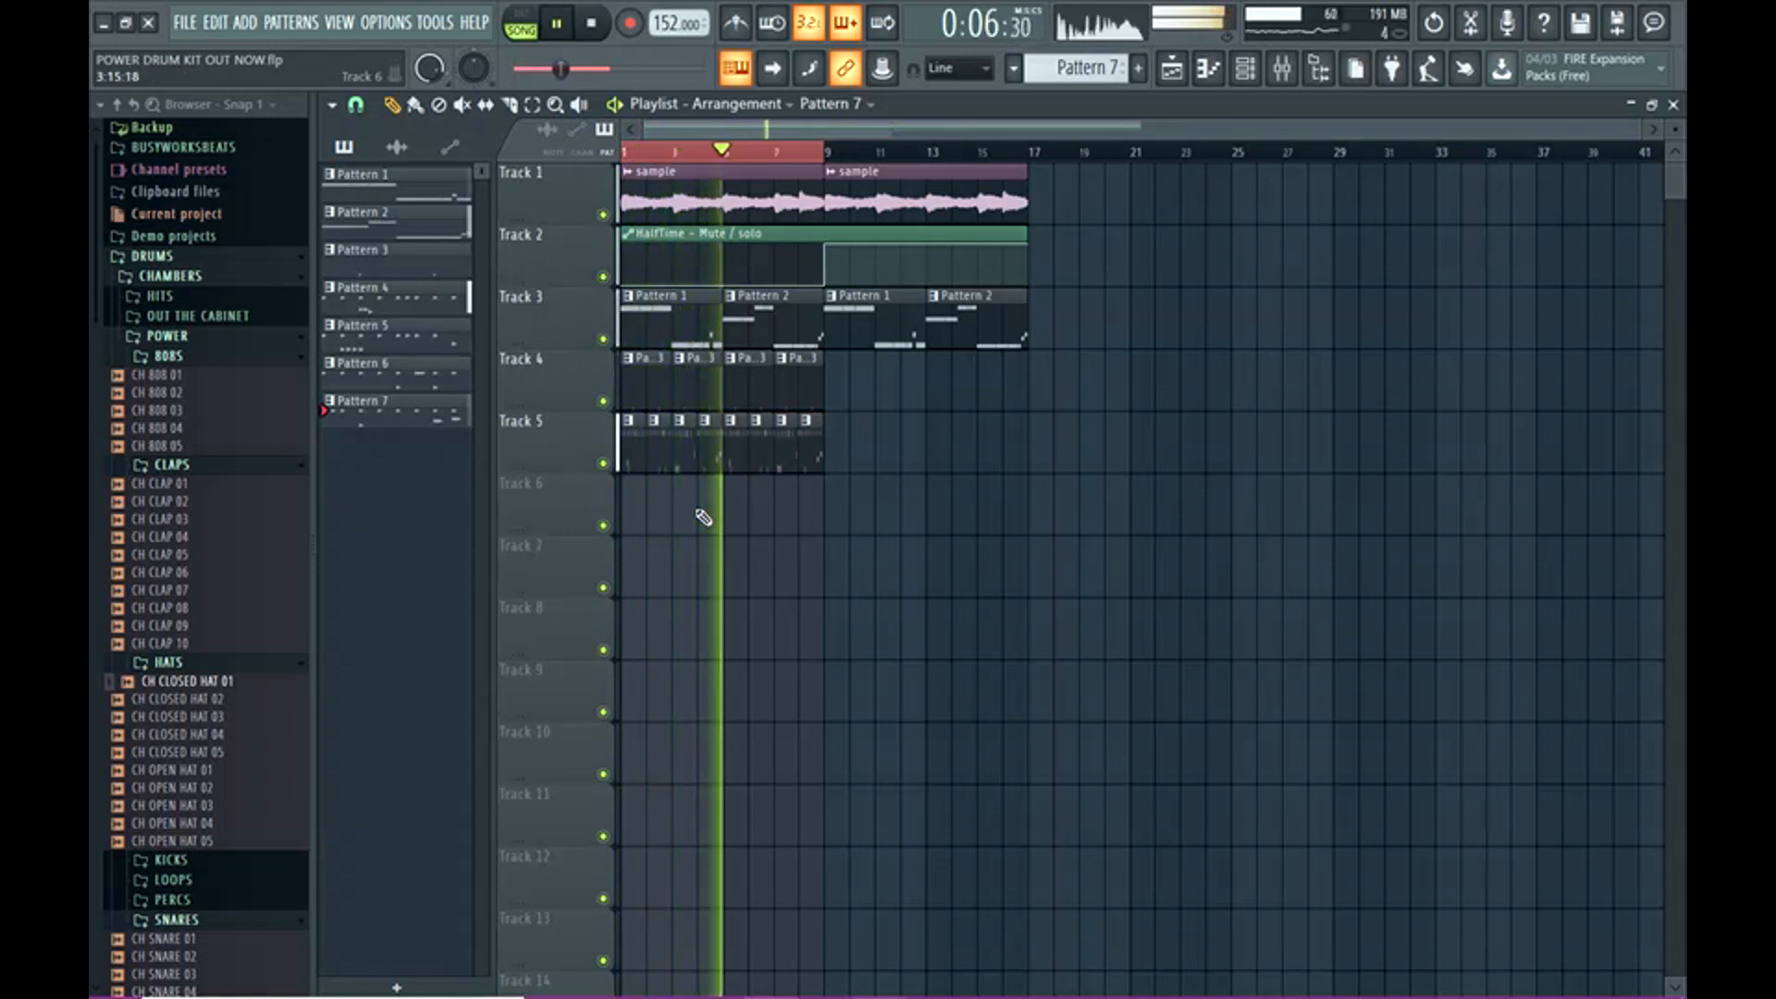
key(space)
double_click(689, 451)
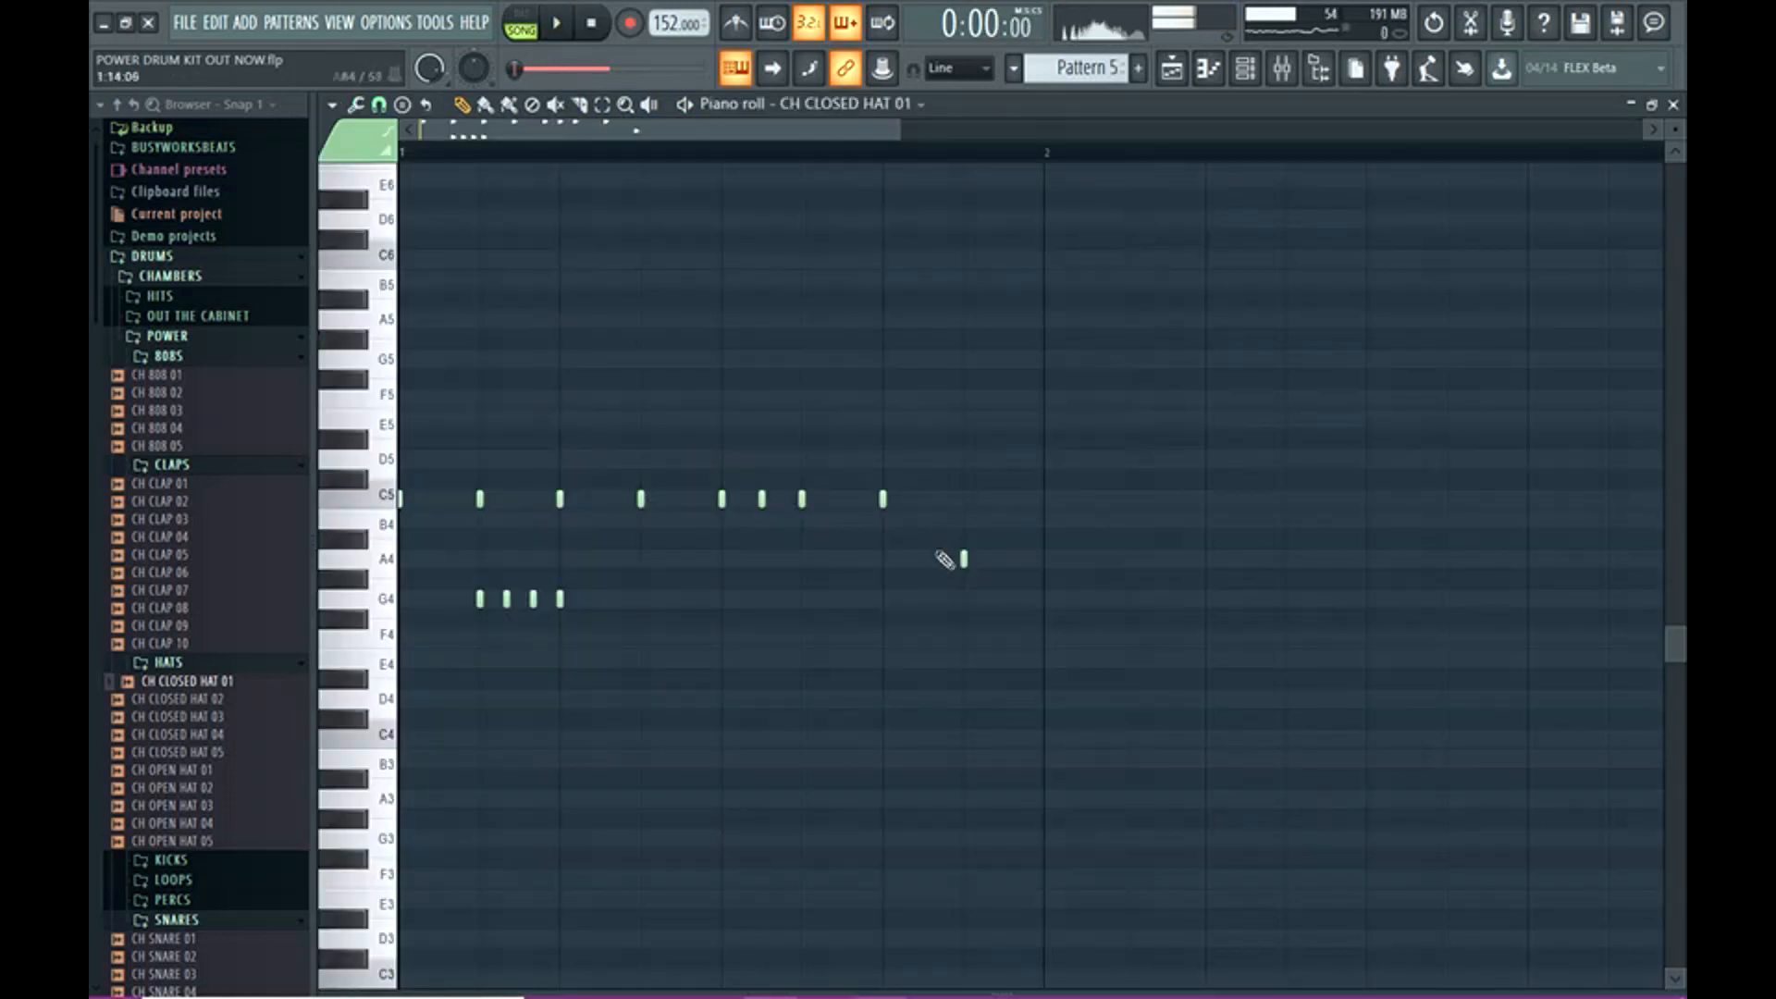
key(F5)
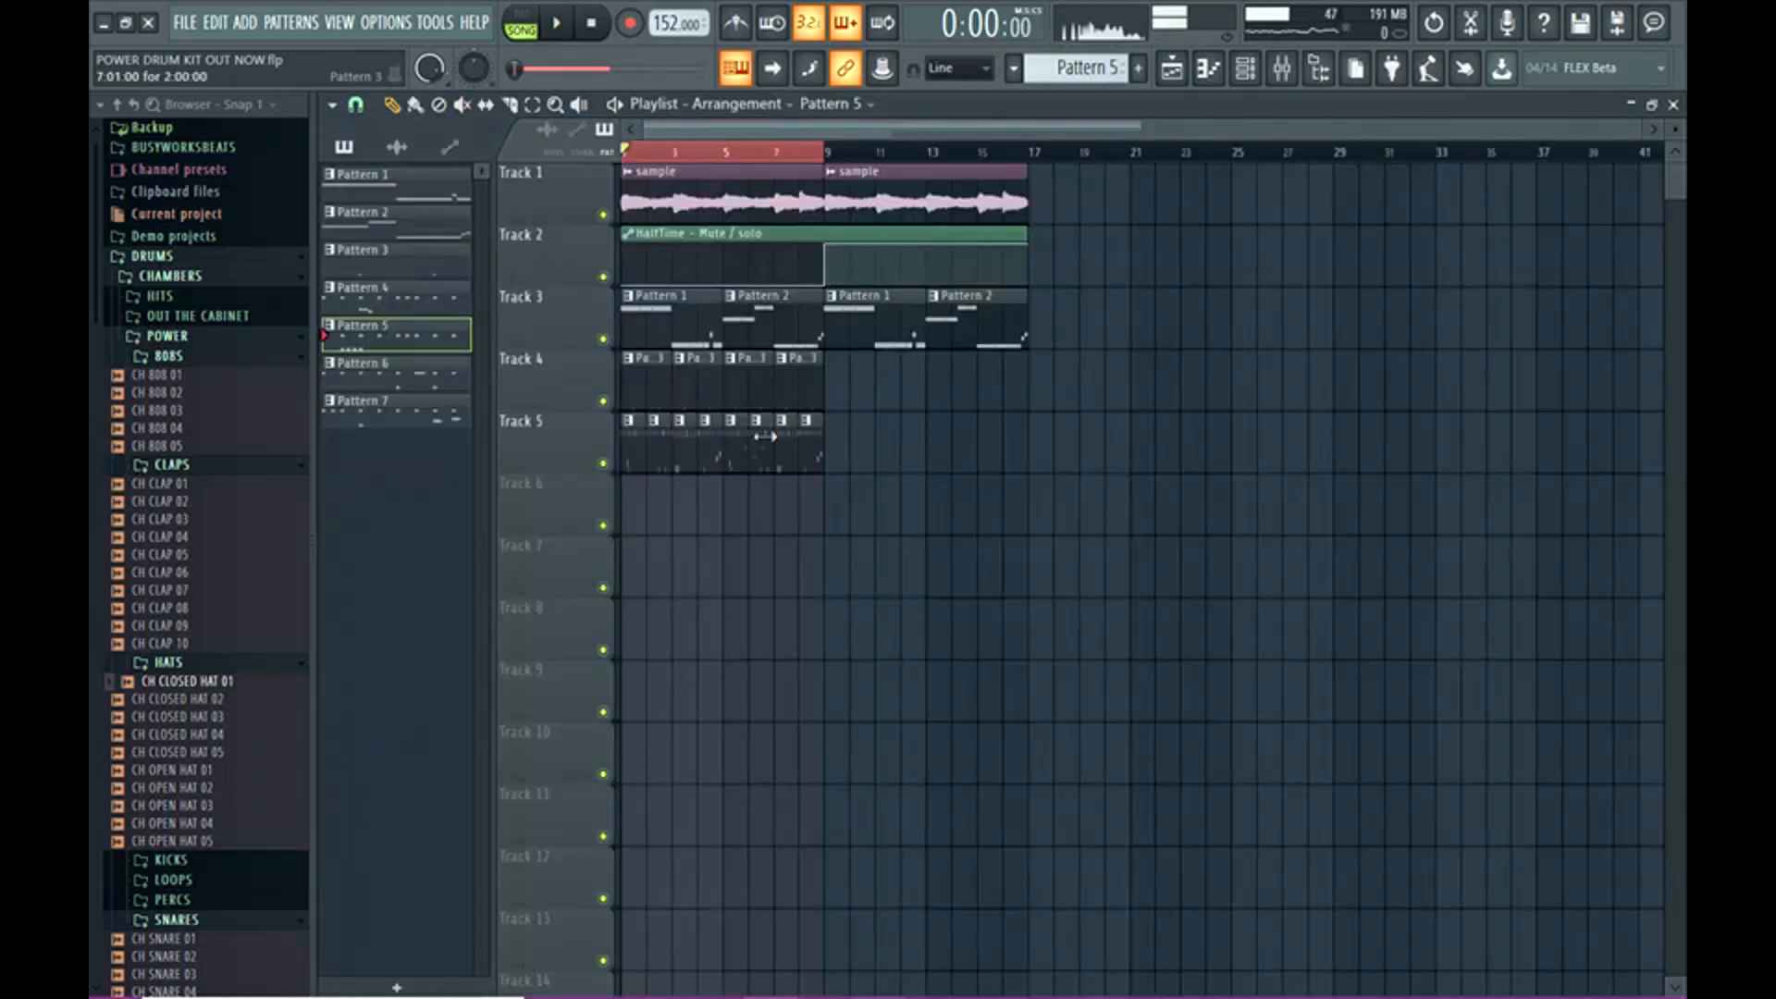
double_click(711, 470)
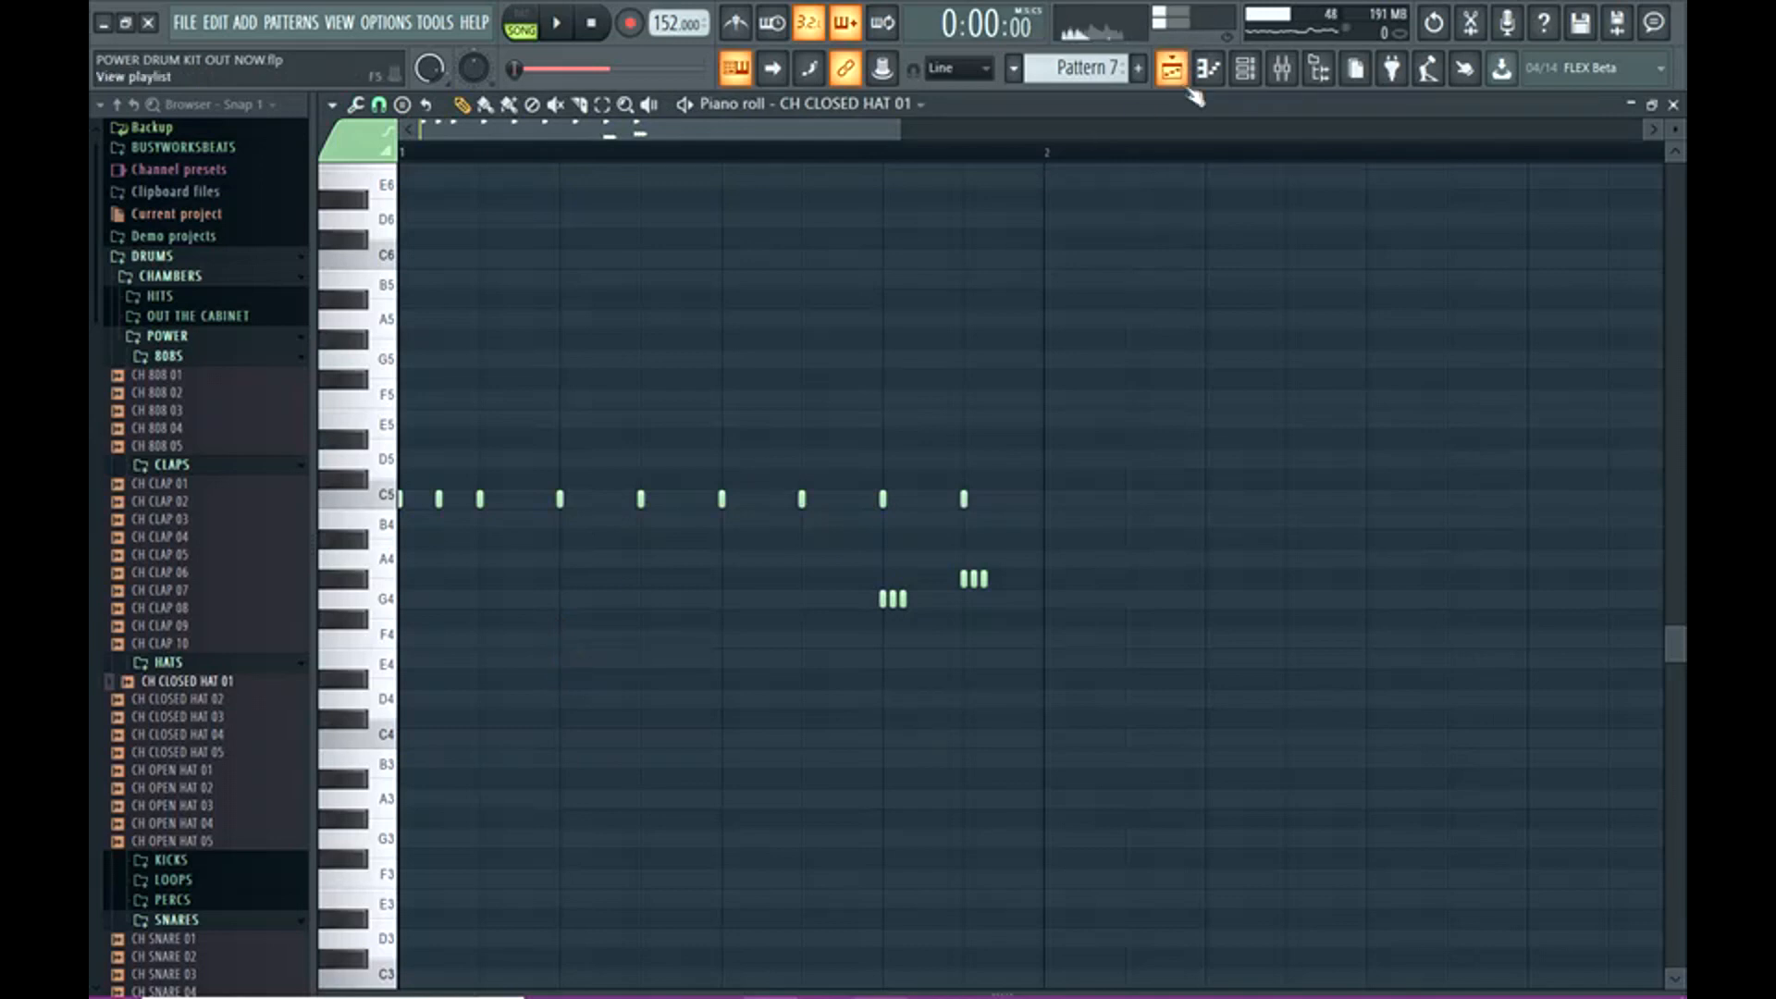
key(F5)
Step: Play the song, then load CH OPEN HAT 04 into a new Pattern 8
key(space)
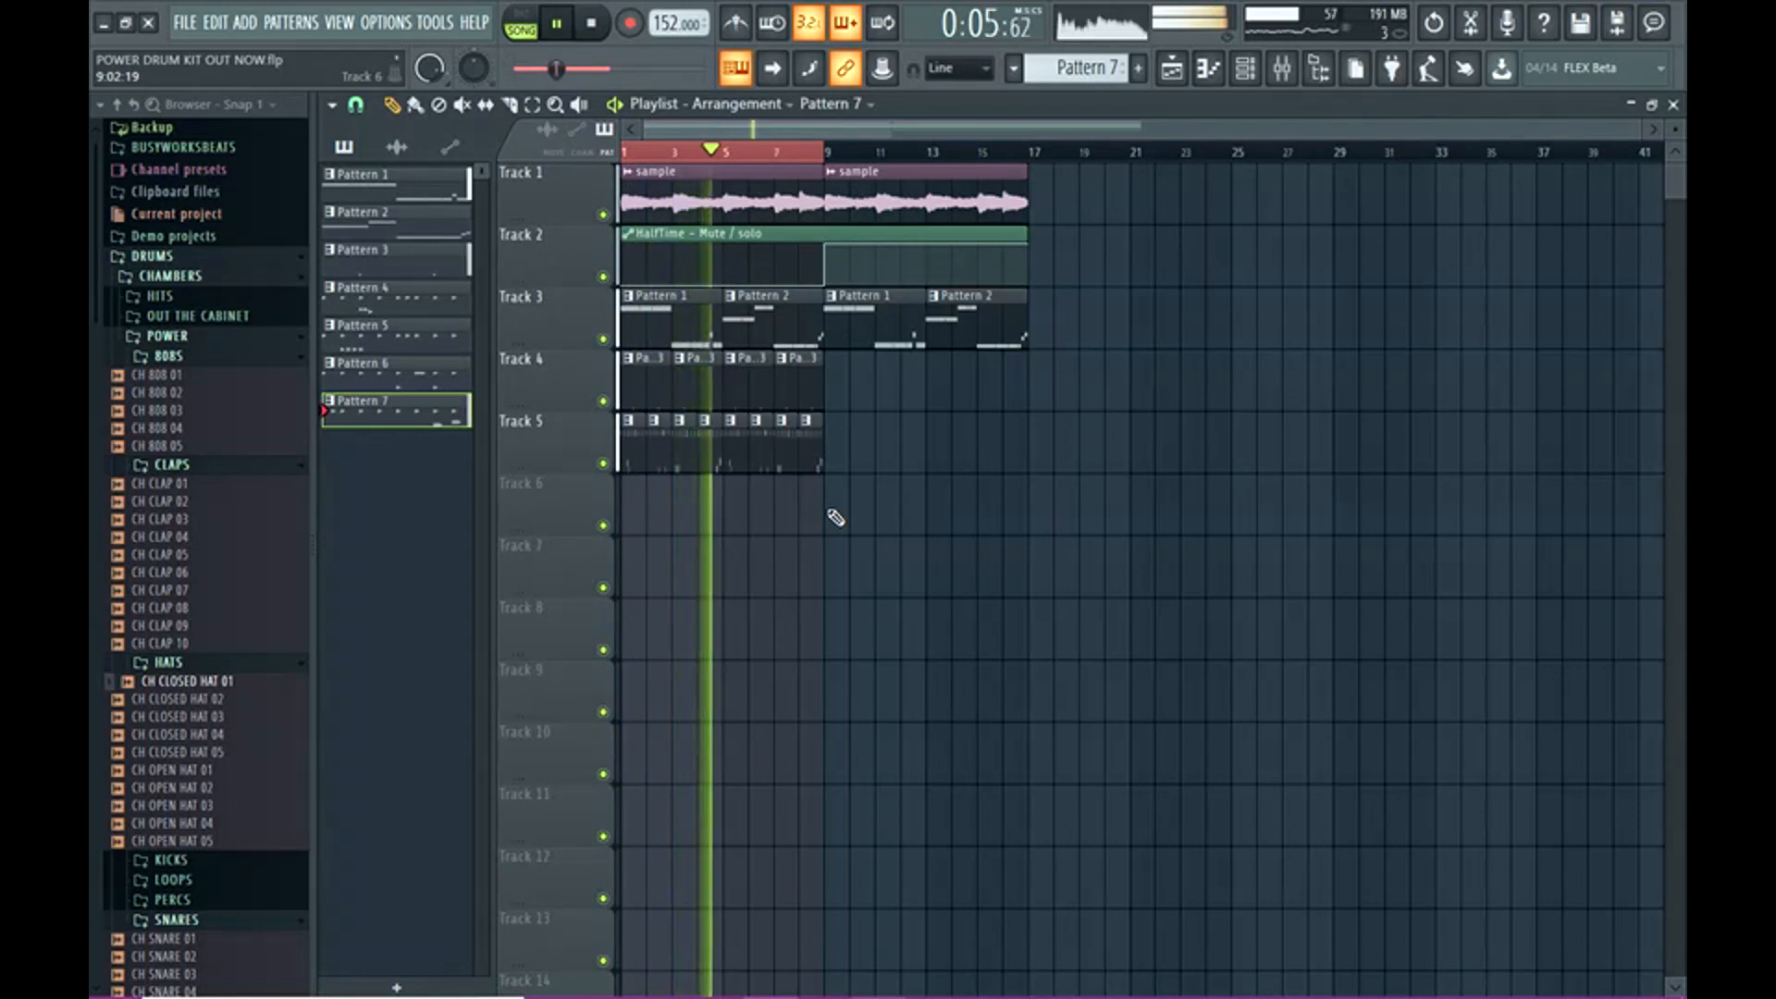
key(space)
click(224, 831)
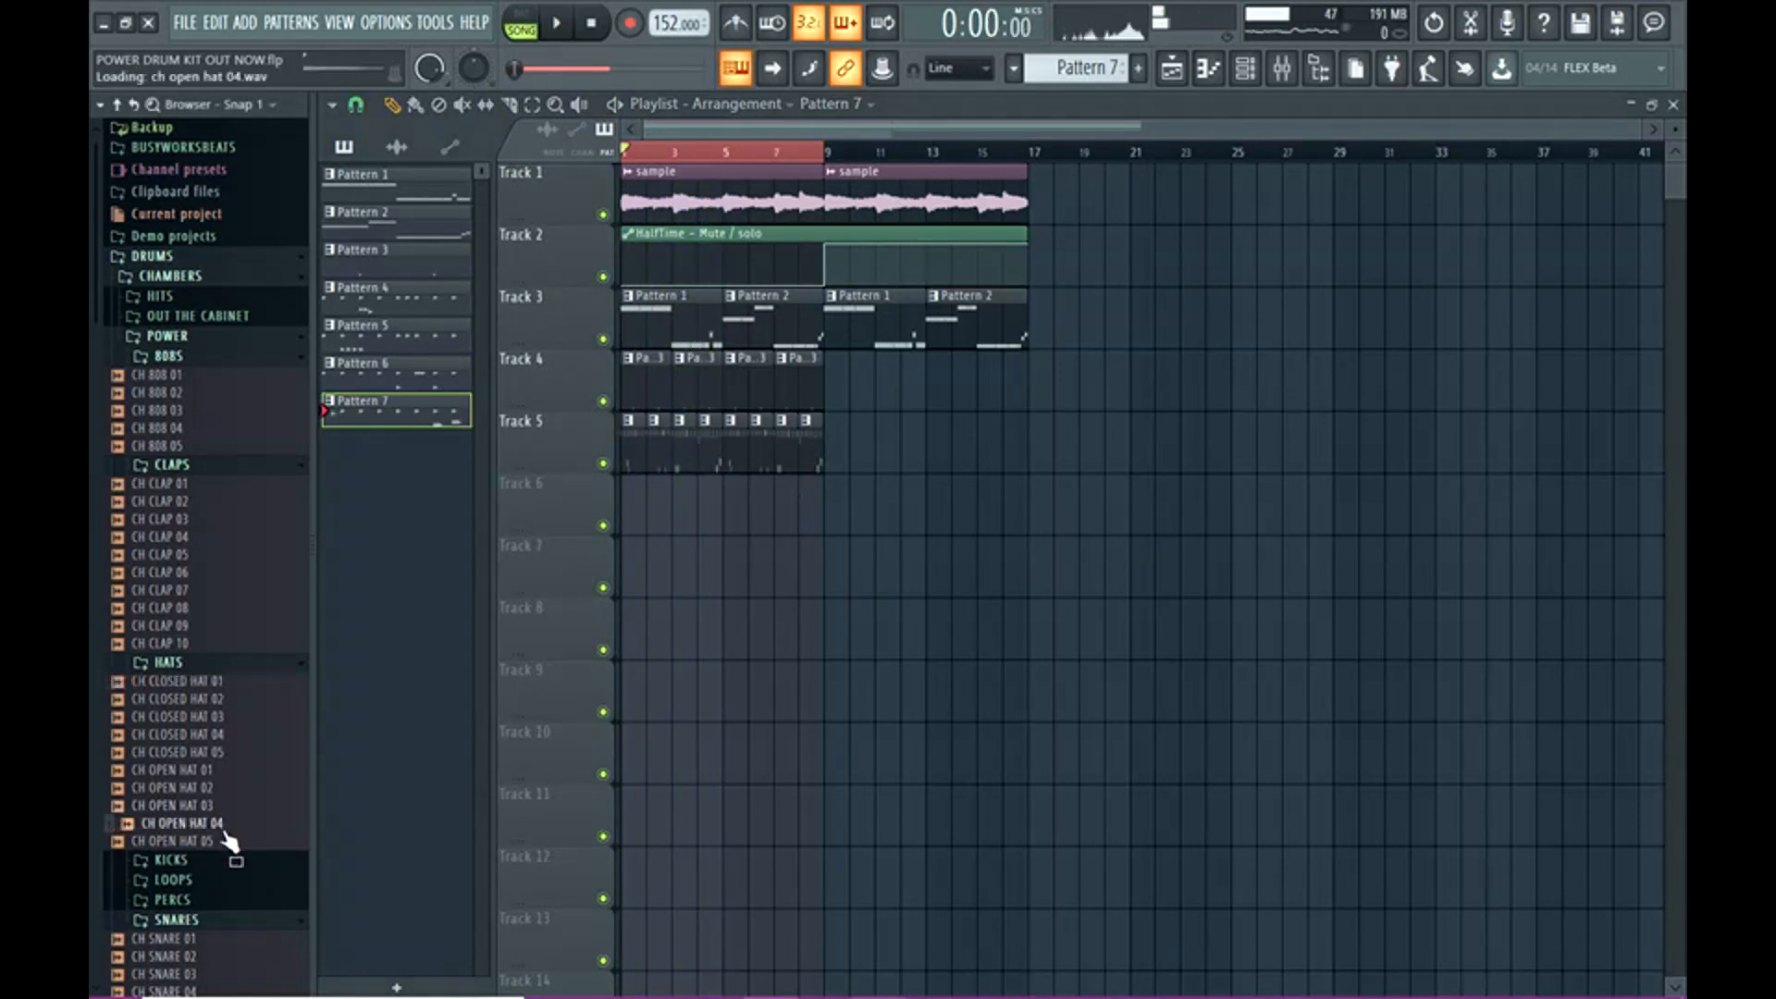
click(780, 517)
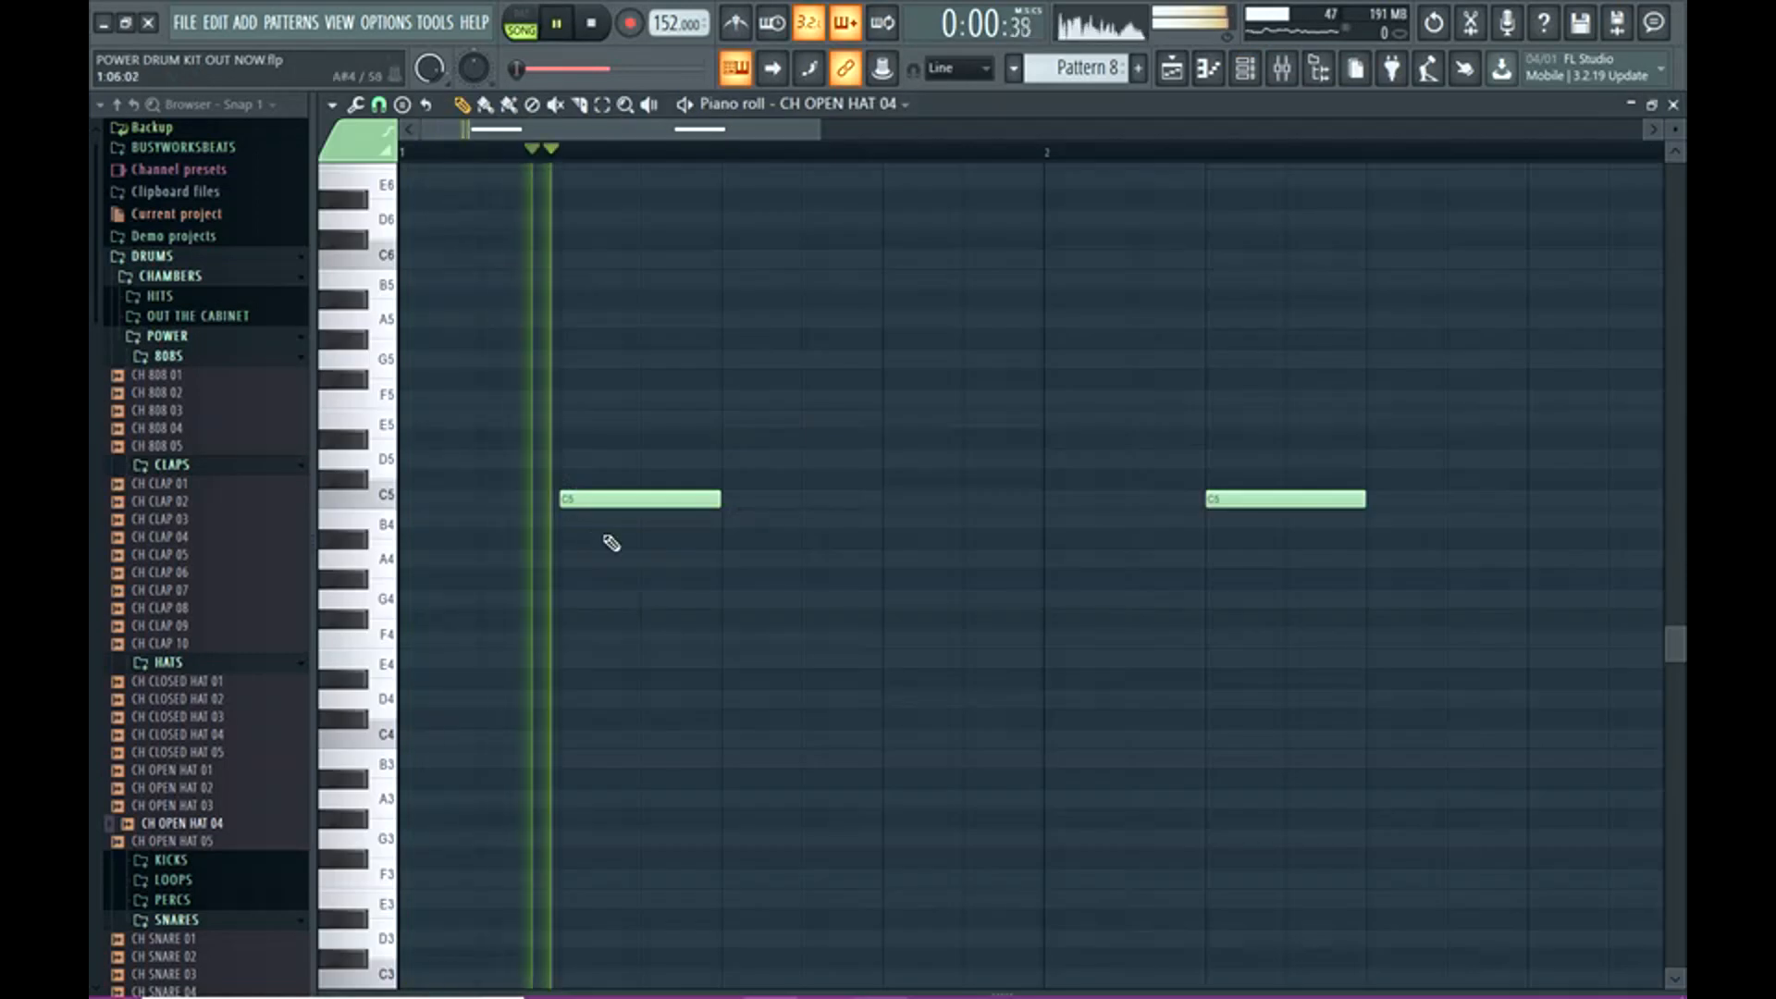
Step: Repeat Pattern 8 four times along Track 6
click(1182, 76)
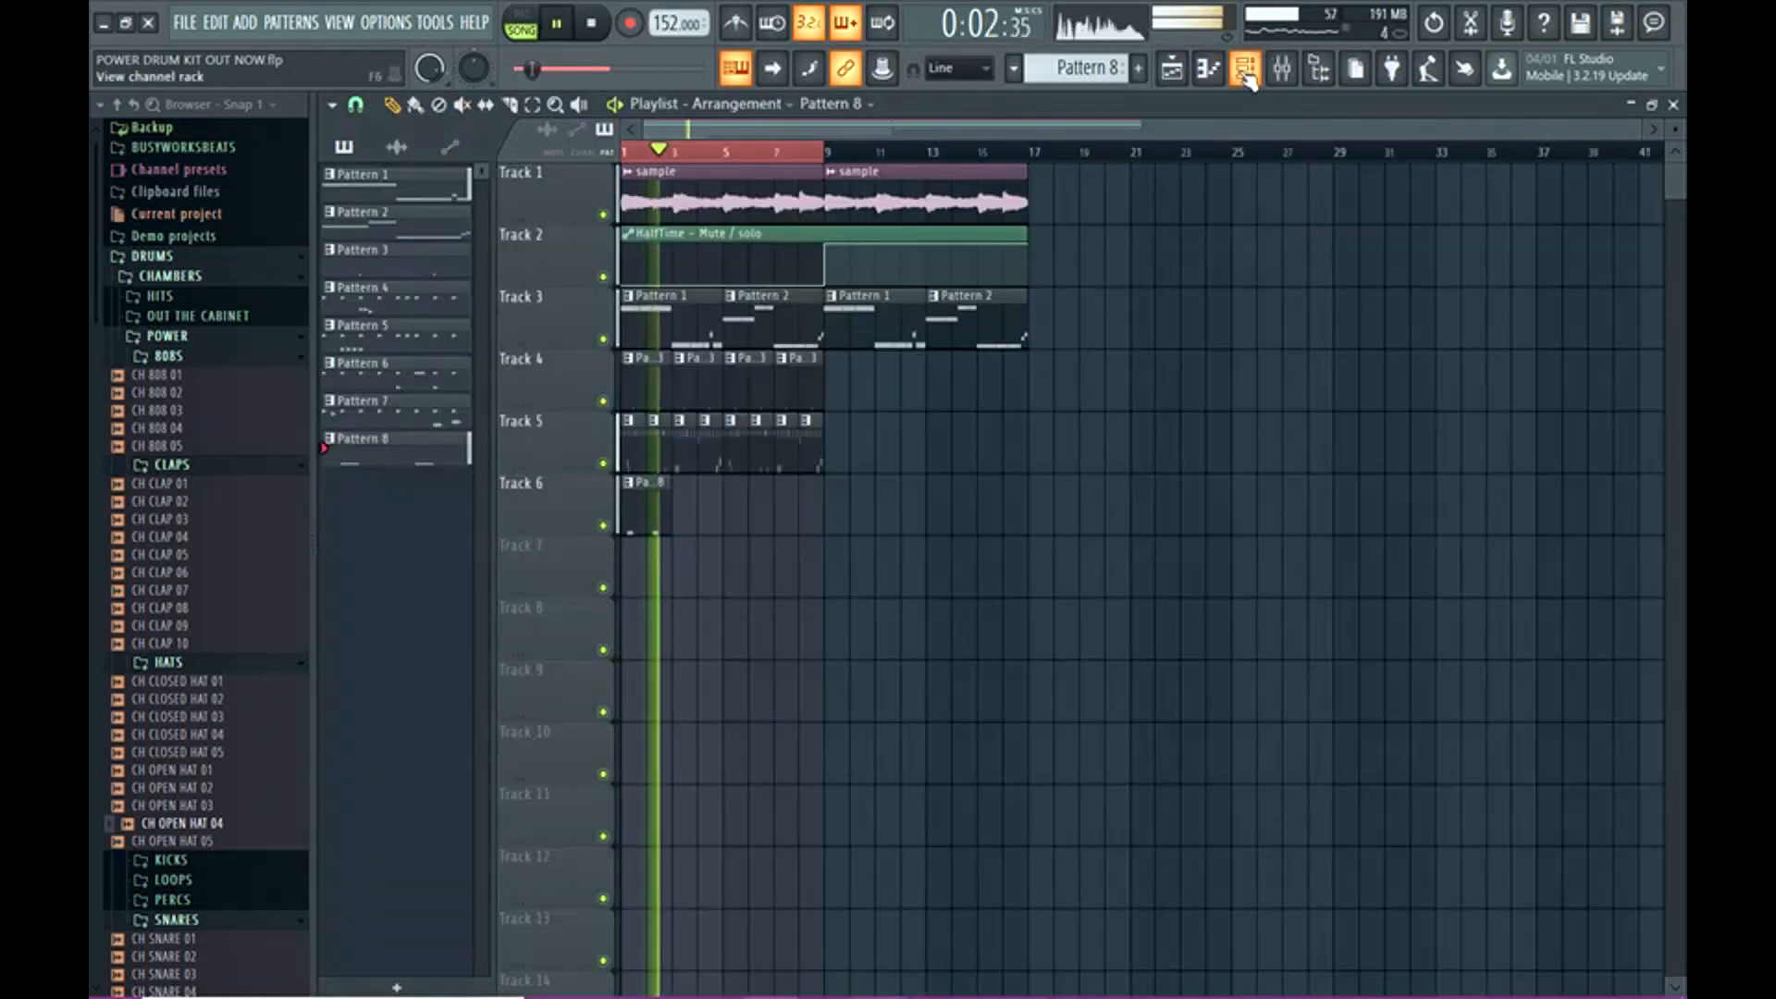
click(1243, 71)
click(1243, 70)
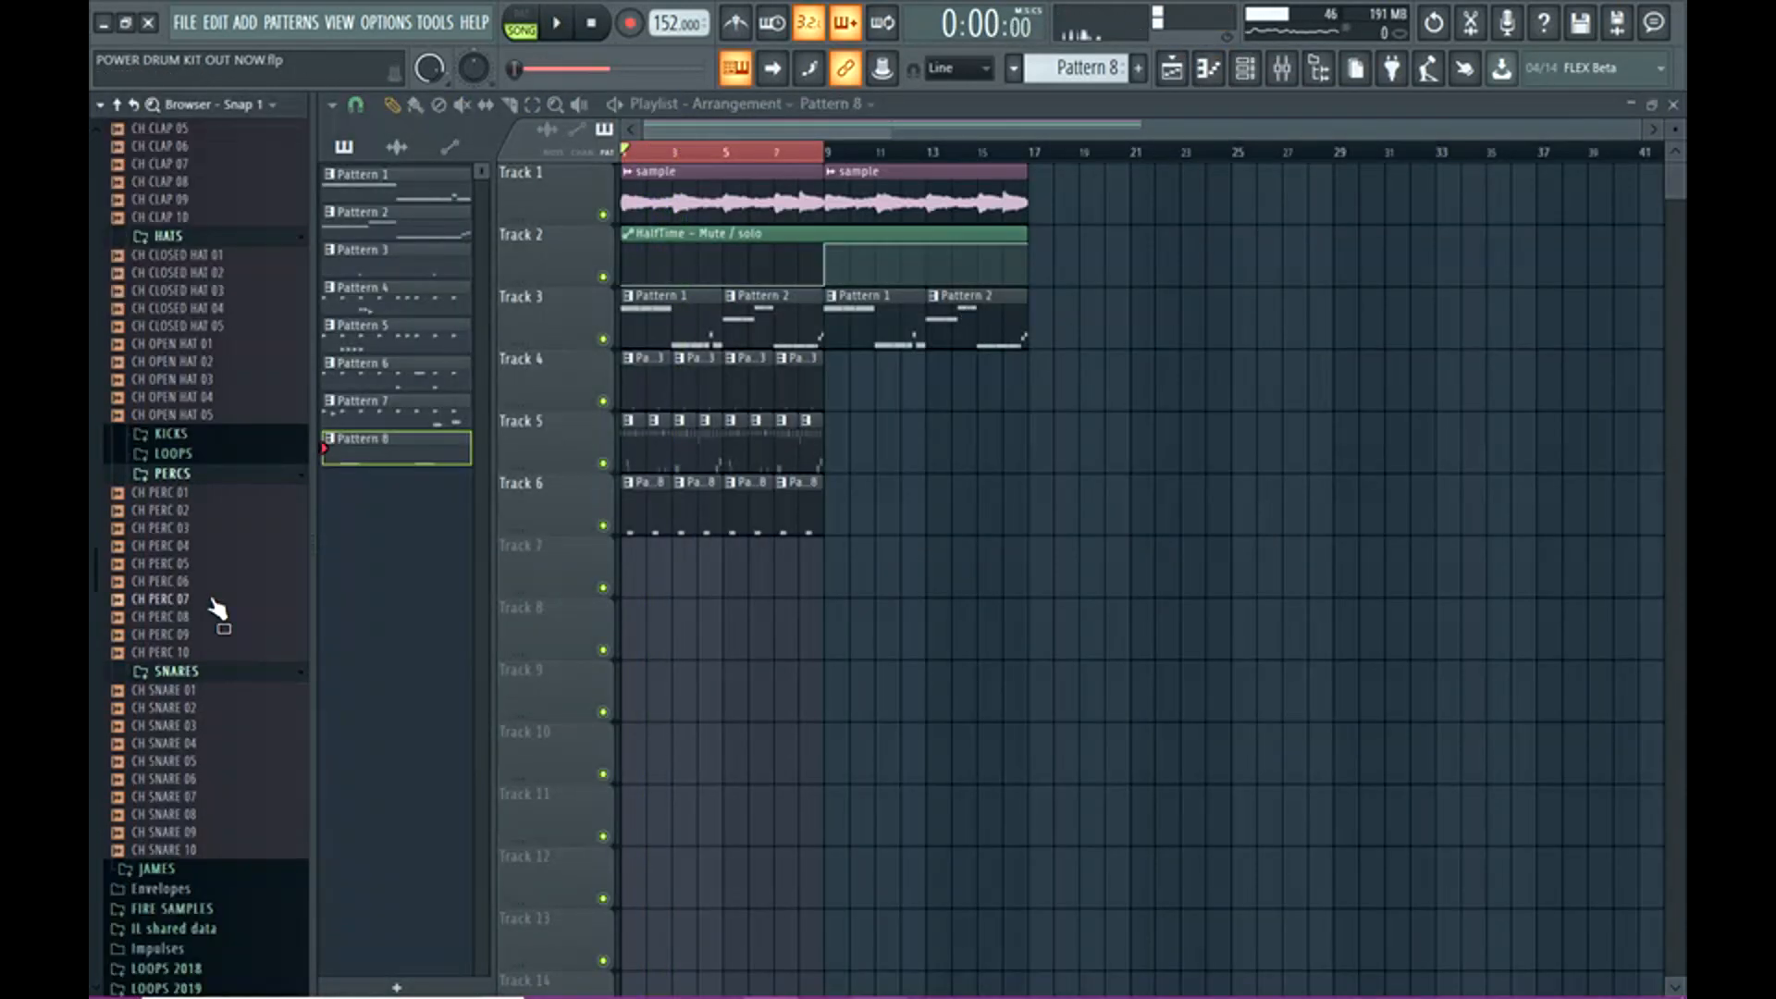
Step: Load CH PERC 05 with its tail trimmed, and program two hits in Pattern 9
click(214, 529)
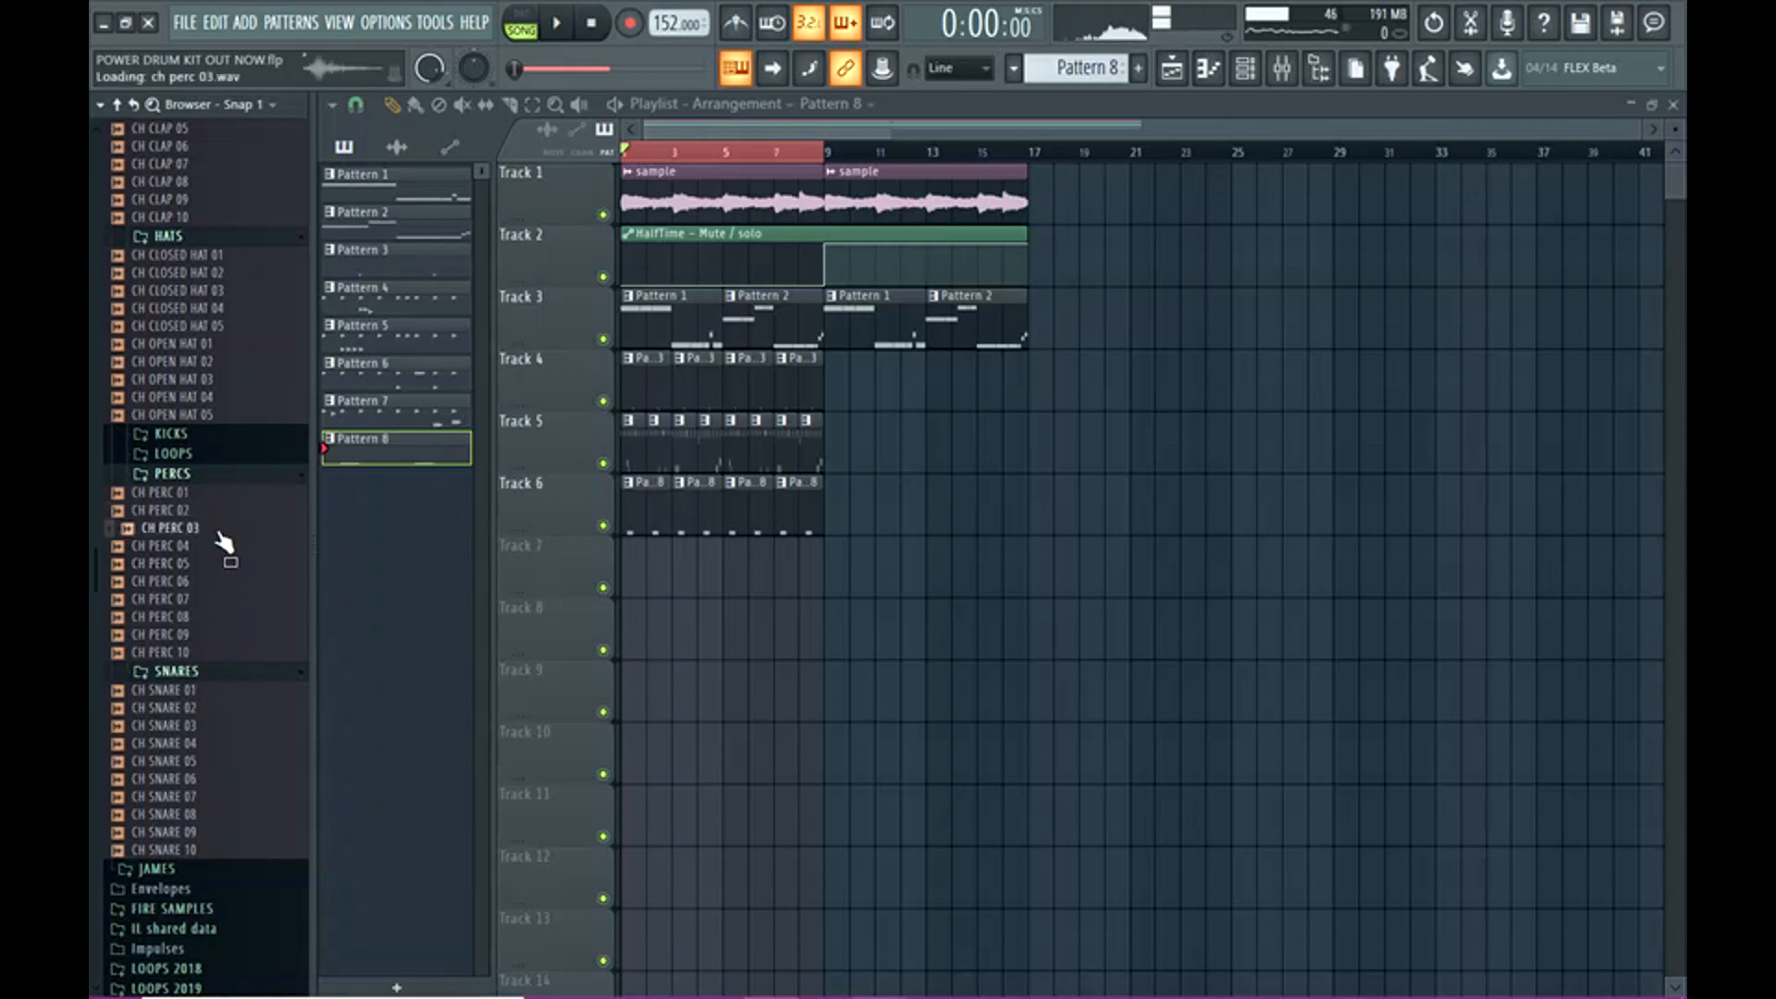
click(219, 565)
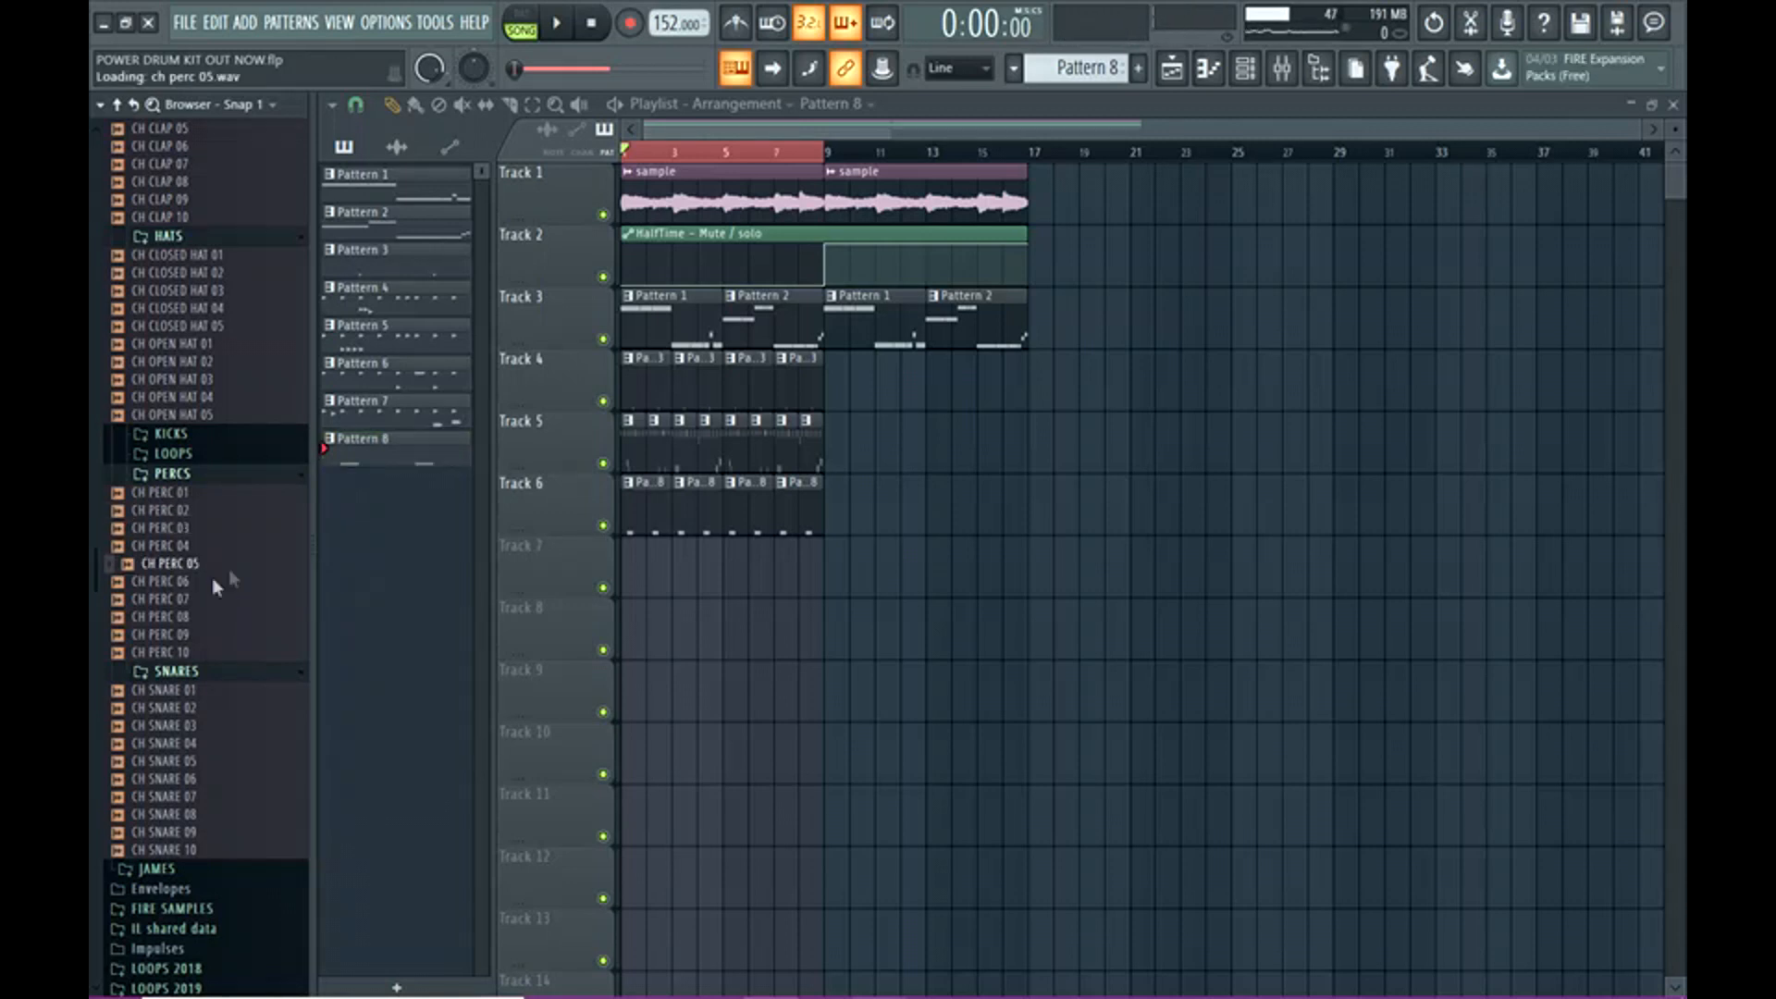
middle_click(219, 565)
drag(1006, 592, 1006, 518)
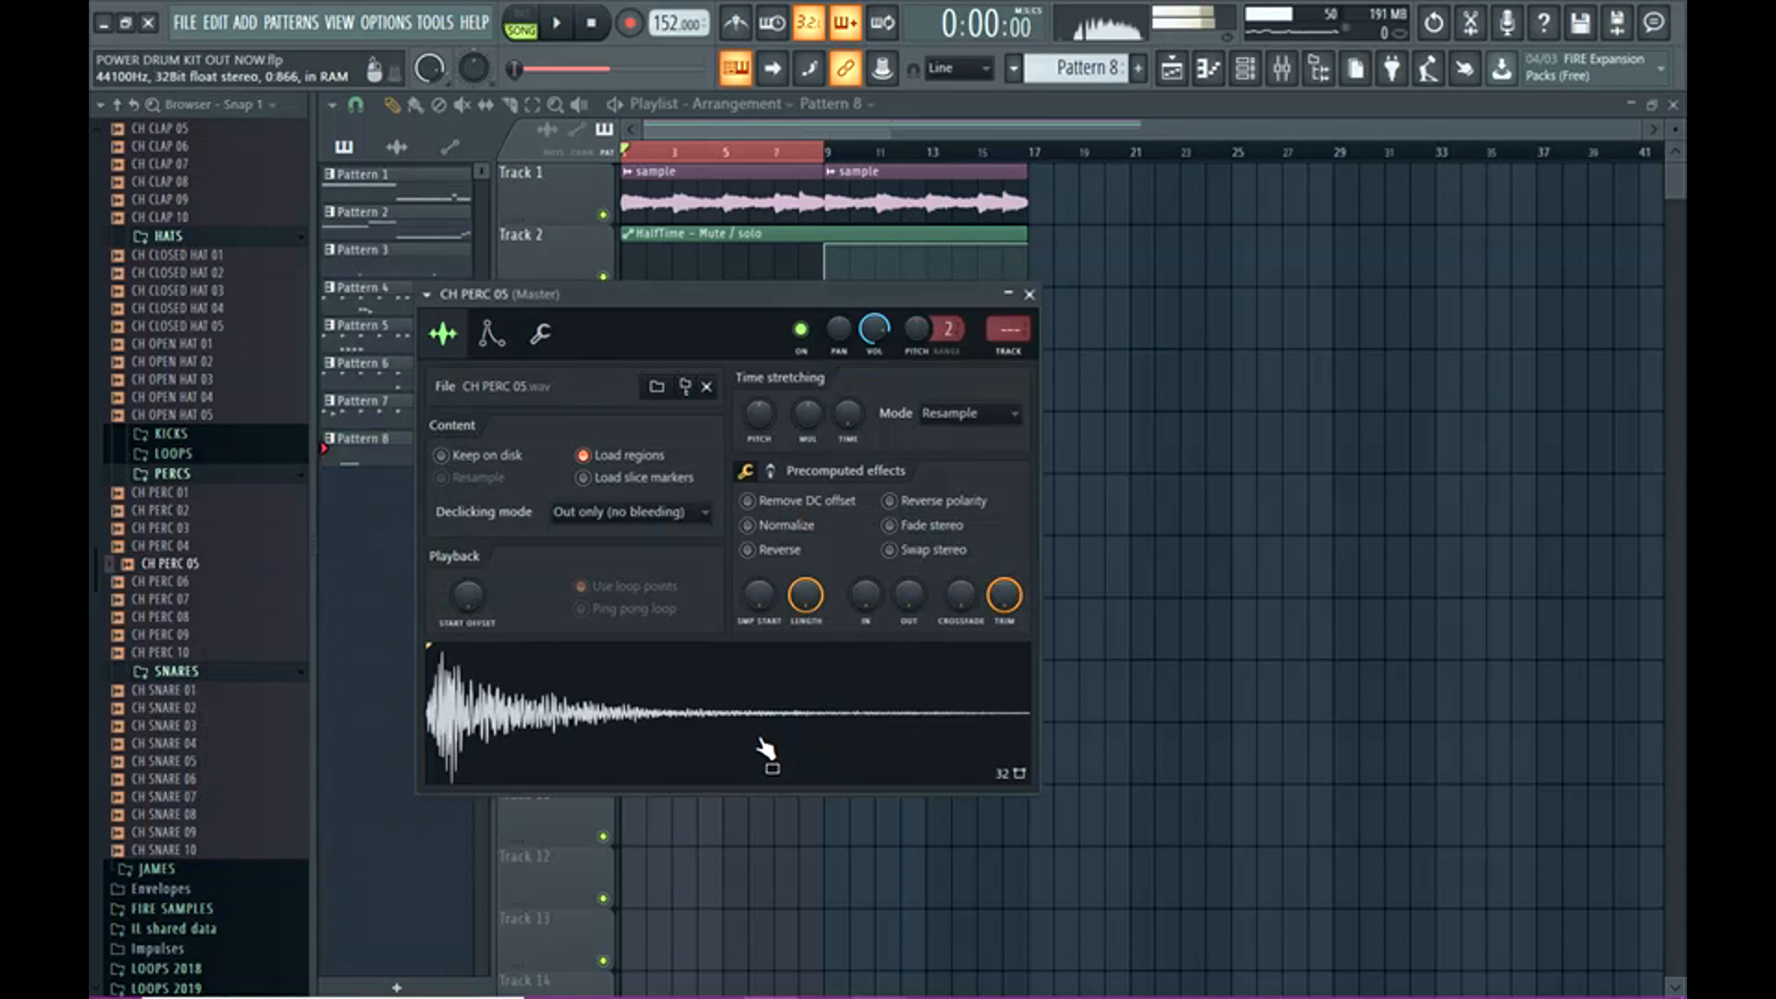
key(F4)
key(space)
click(958, 549)
click(1029, 549)
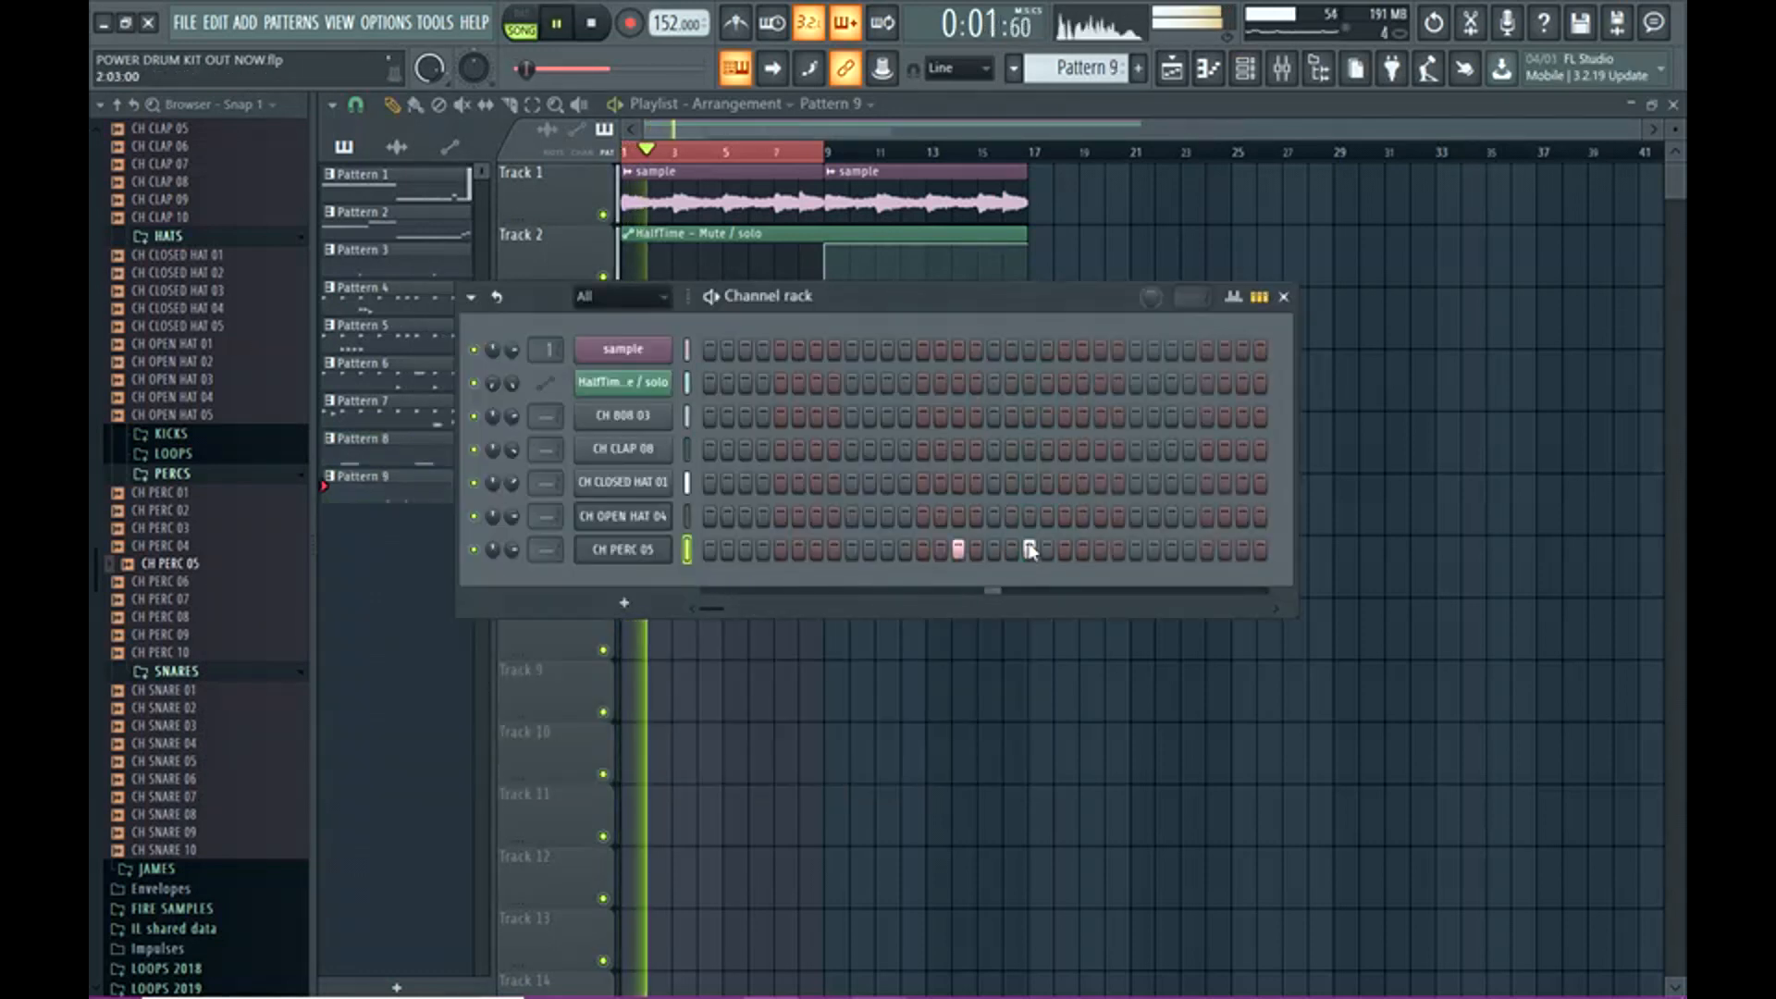
click(1172, 74)
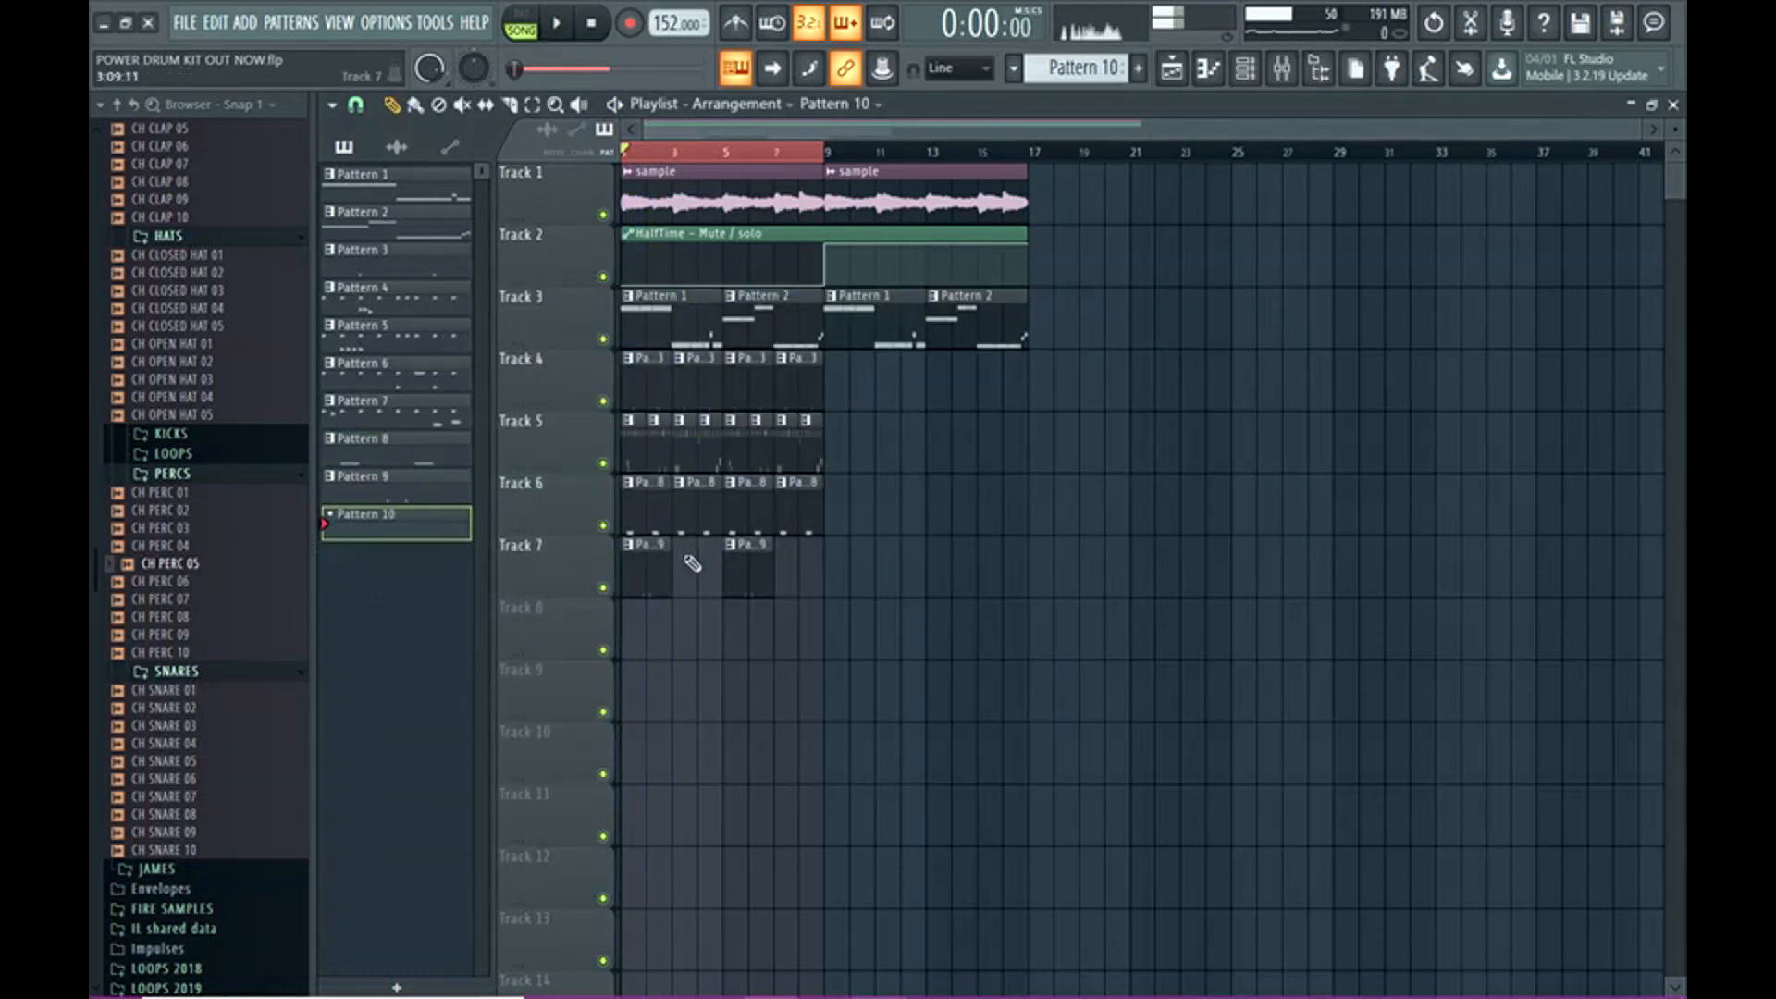
Step: Program a one-hit Pattern 10 and place it between the Pattern 9 clips on Track 7
key(F6)
click(958, 550)
key(space)
click(699, 566)
click(786, 570)
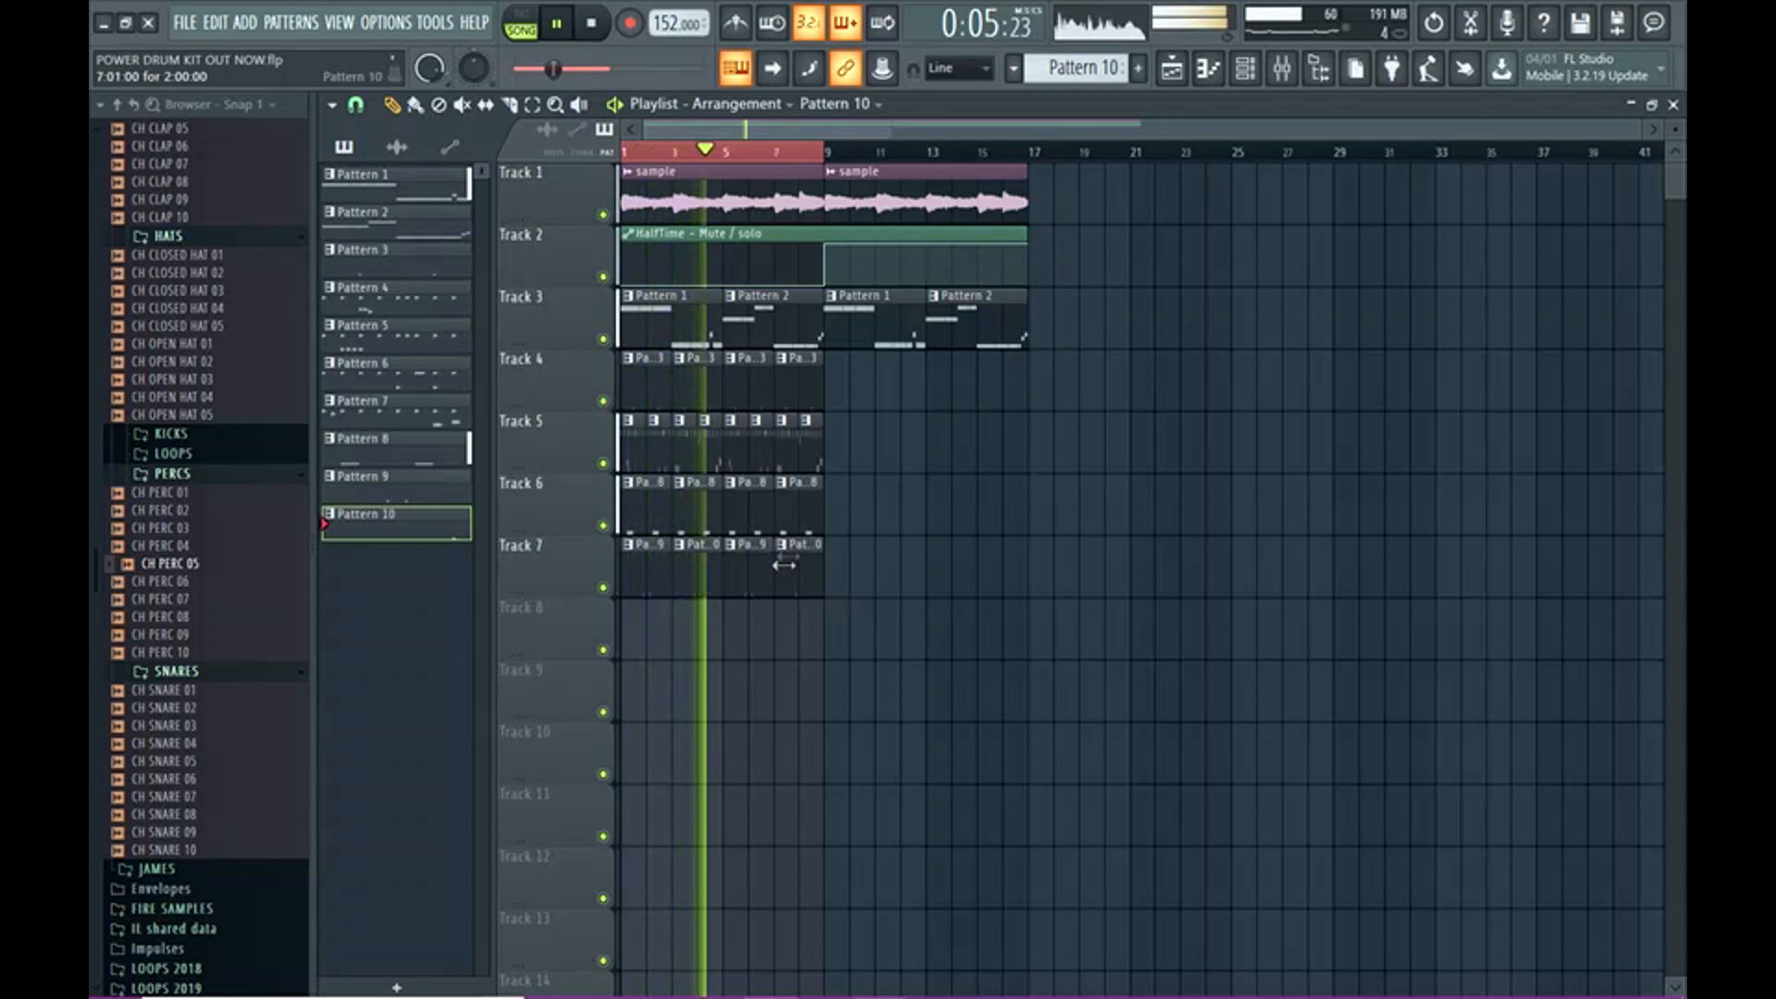
key(space)
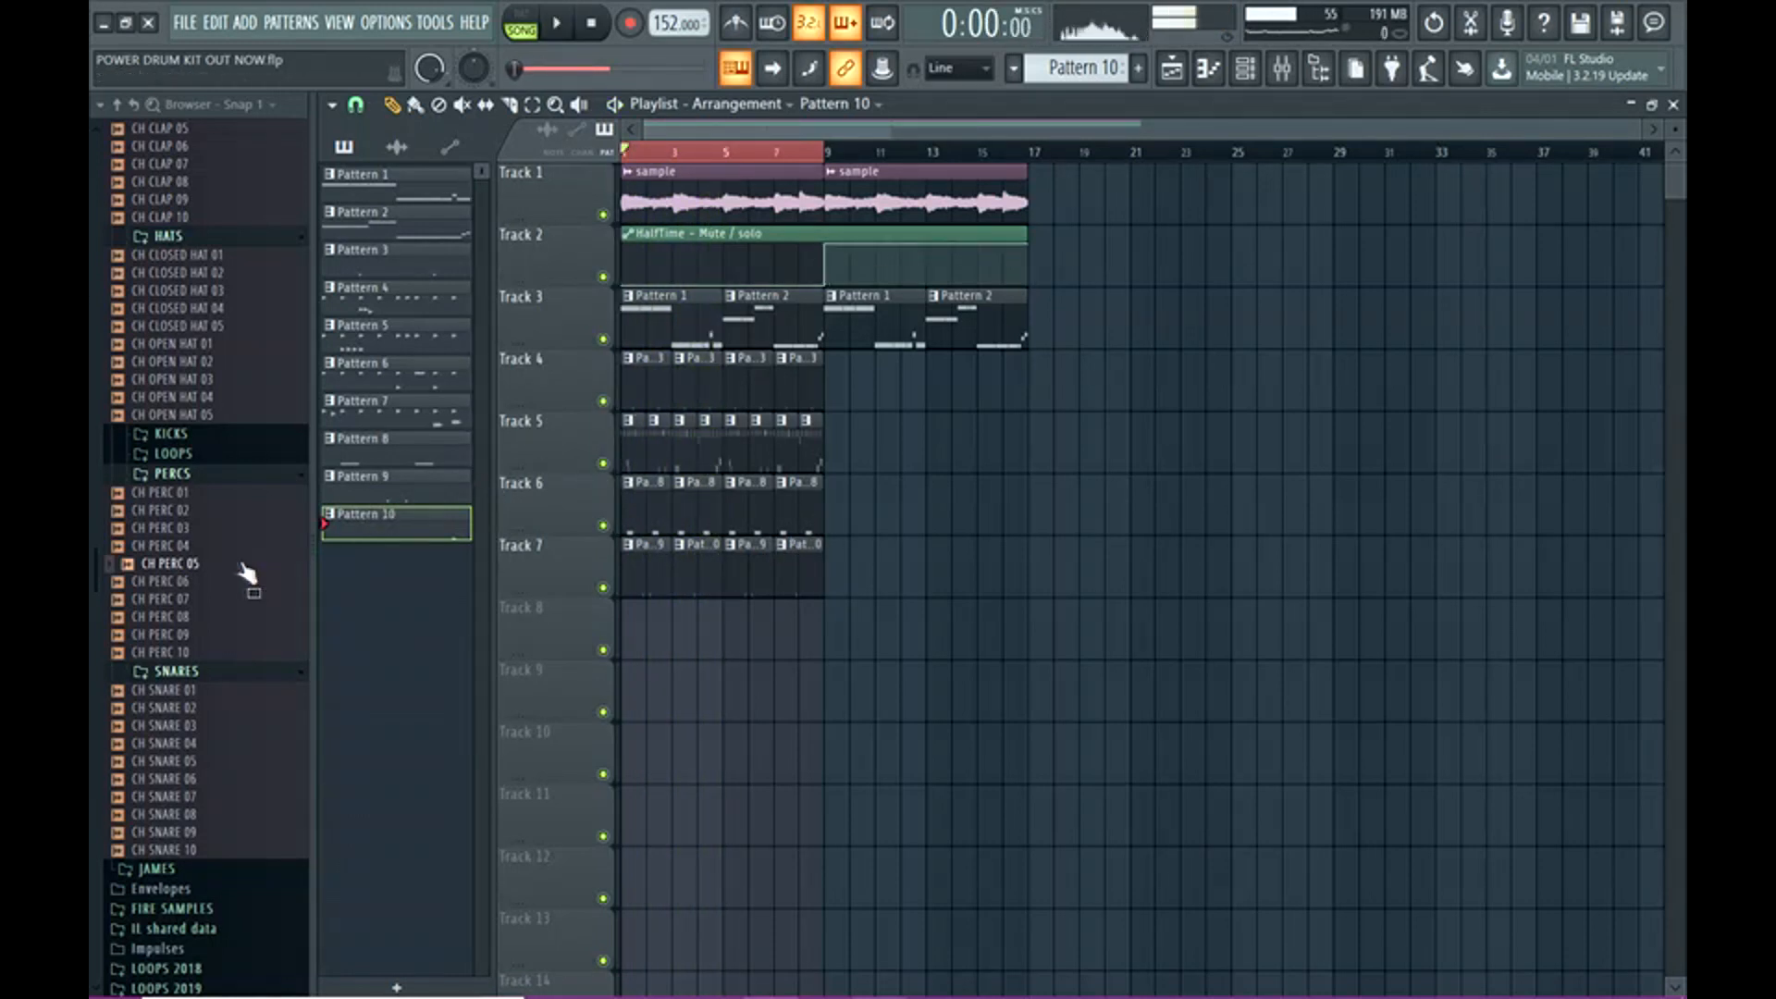
Step: Audition CH PERC 01 and CH PERC 05, then save the project
click(185, 492)
drag(200, 499, 207, 575)
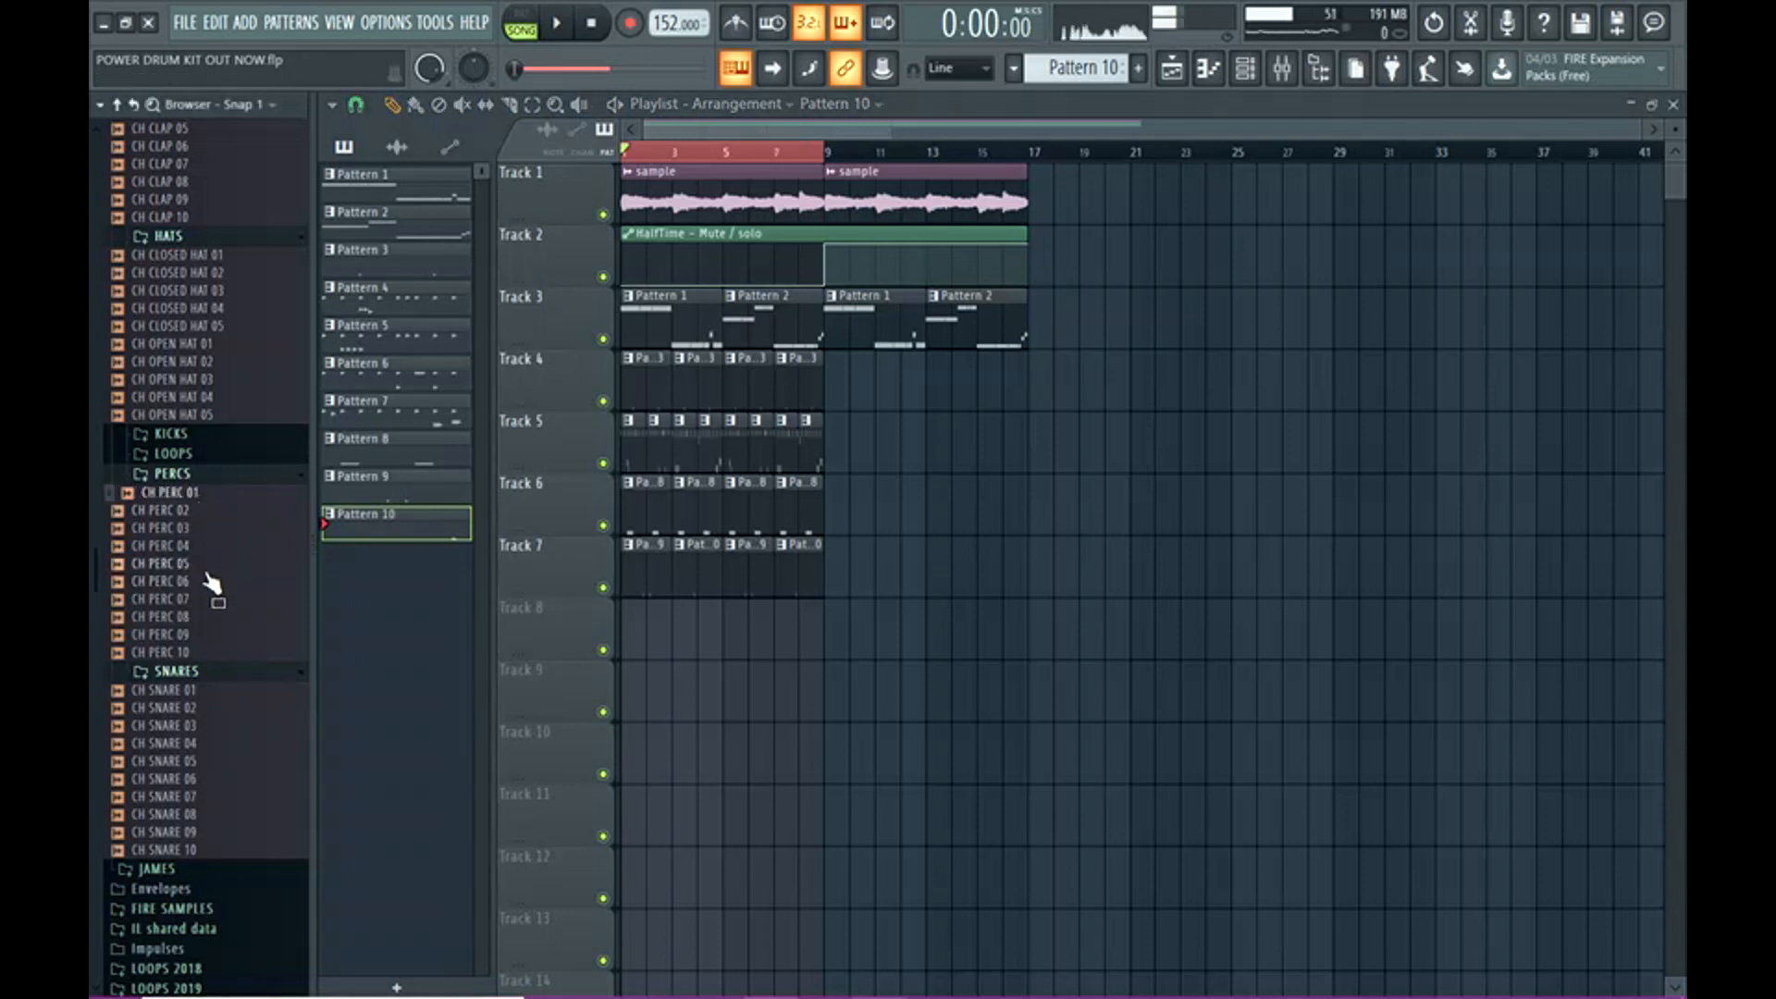
click(192, 564)
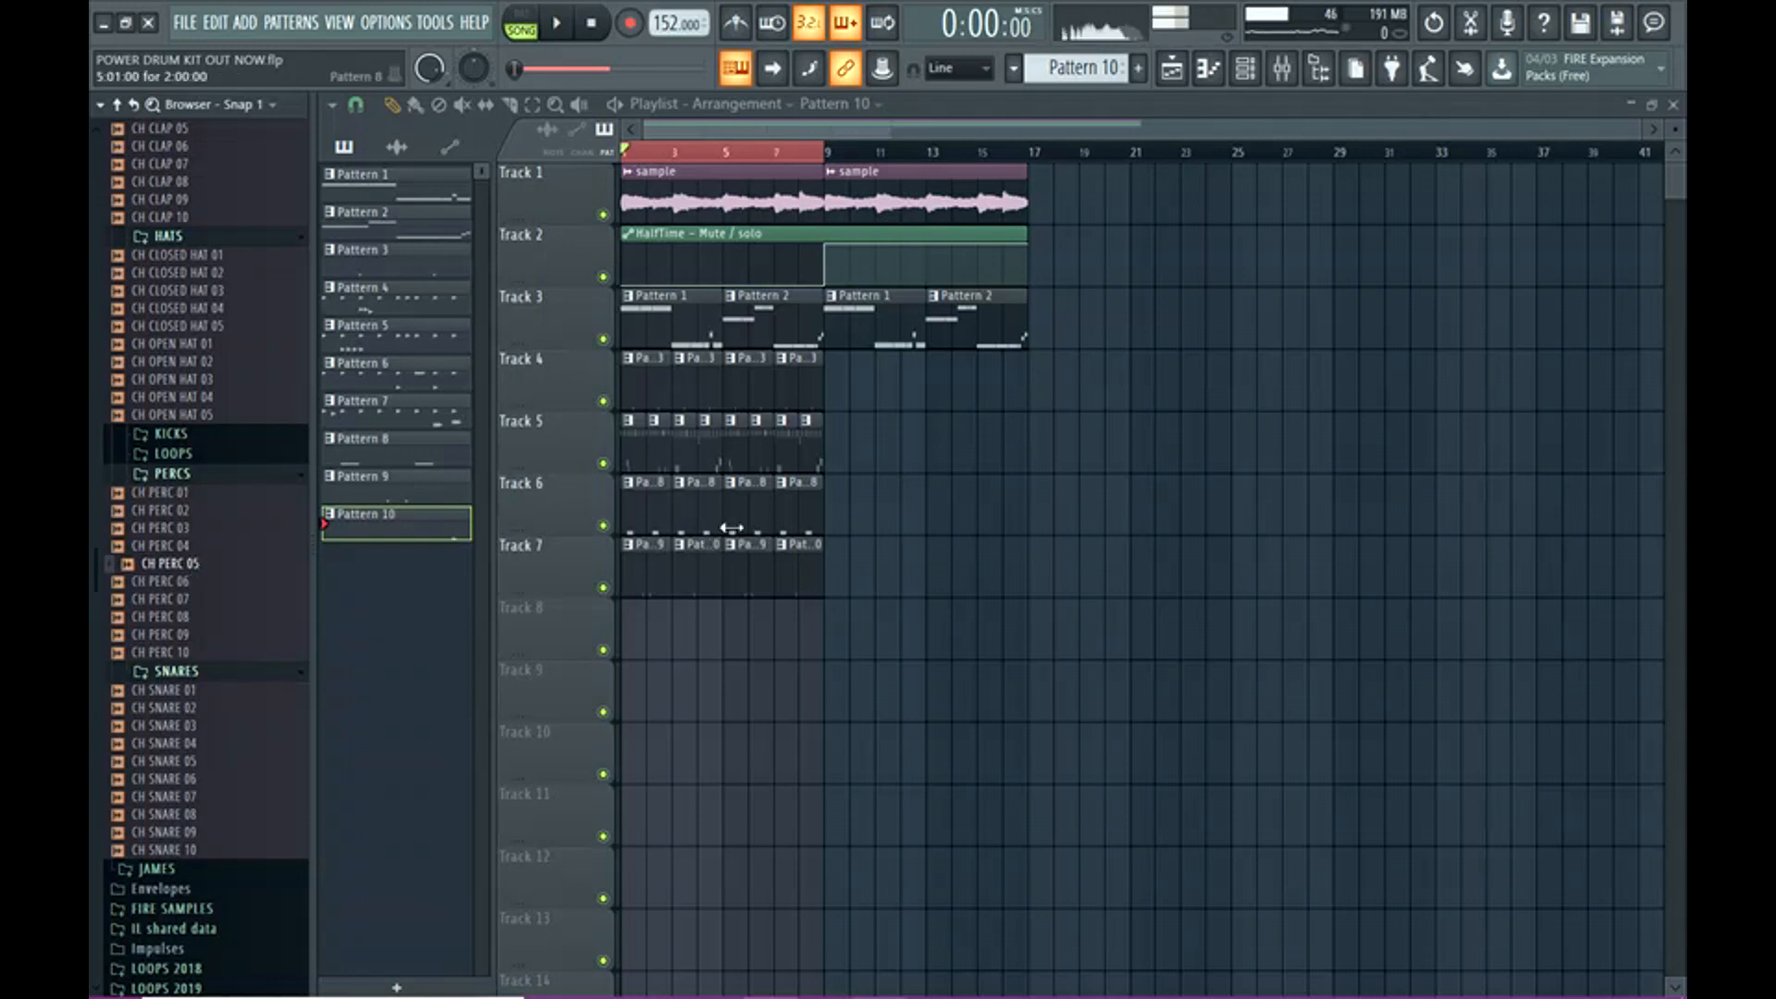
key(space)
key(ctrl+s)
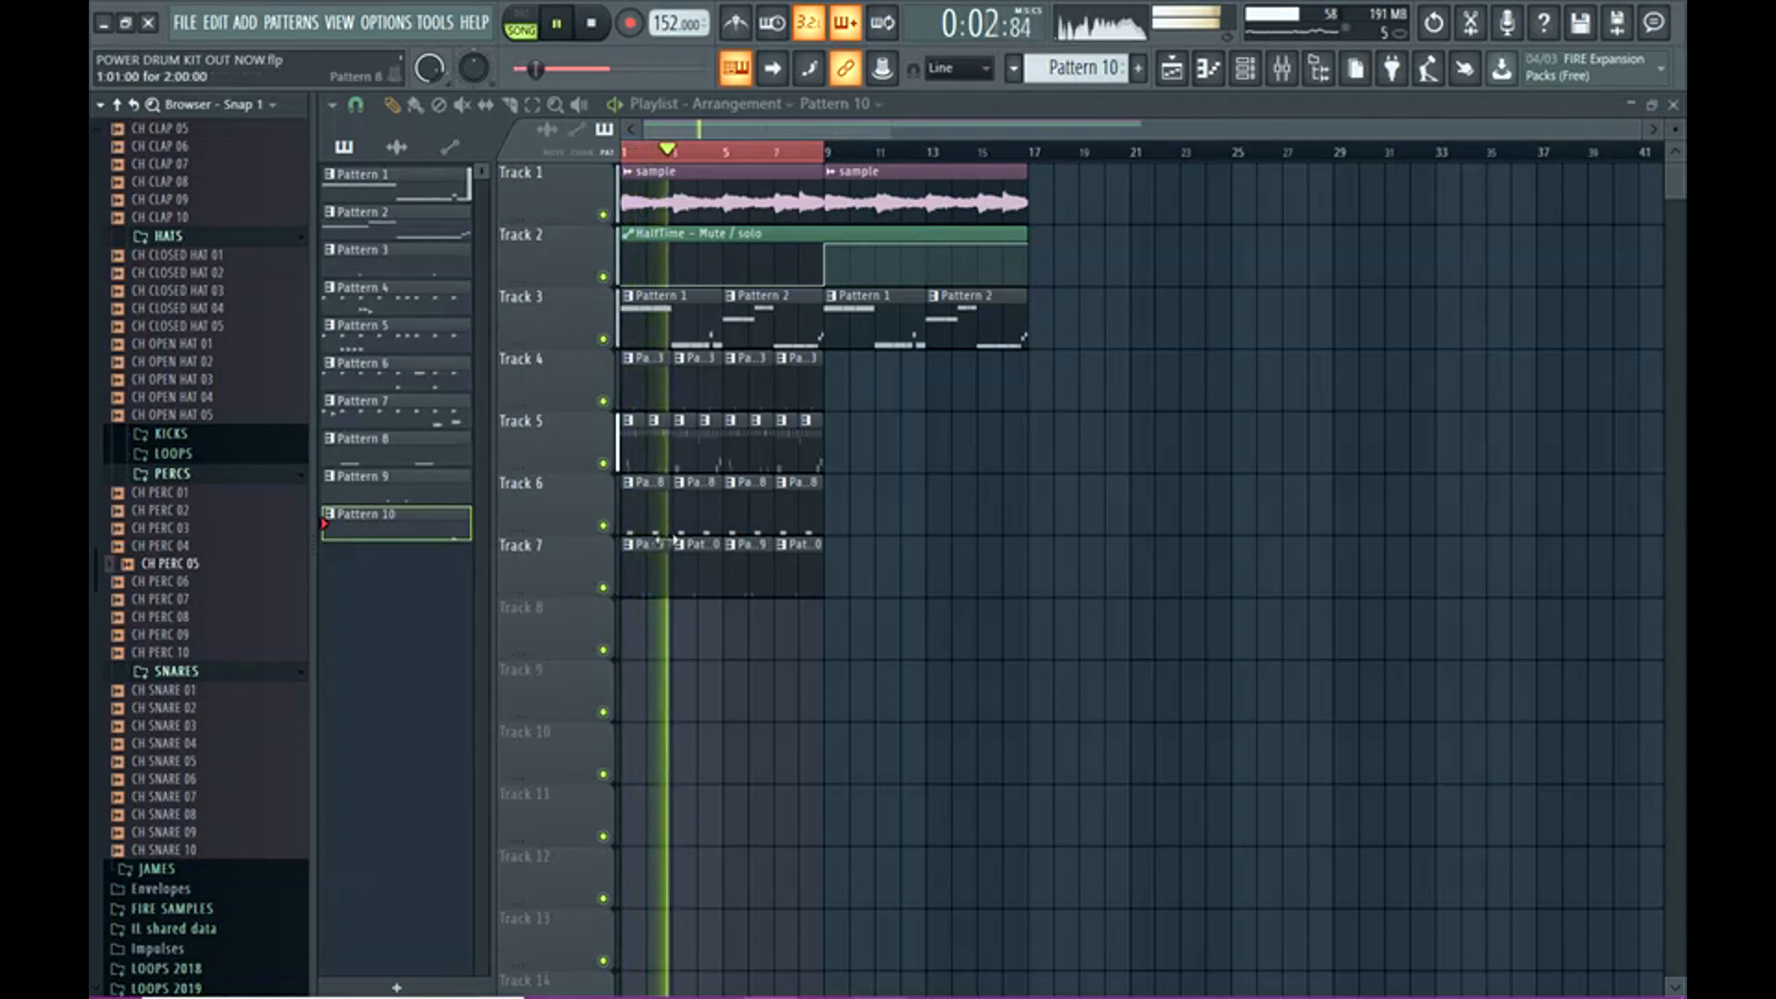
Step: Bring the CH SNARE 10 sample into the project
click(167, 760)
key(space)
scroll(219, 789, down, 1)
drag(219, 789, 612, 744)
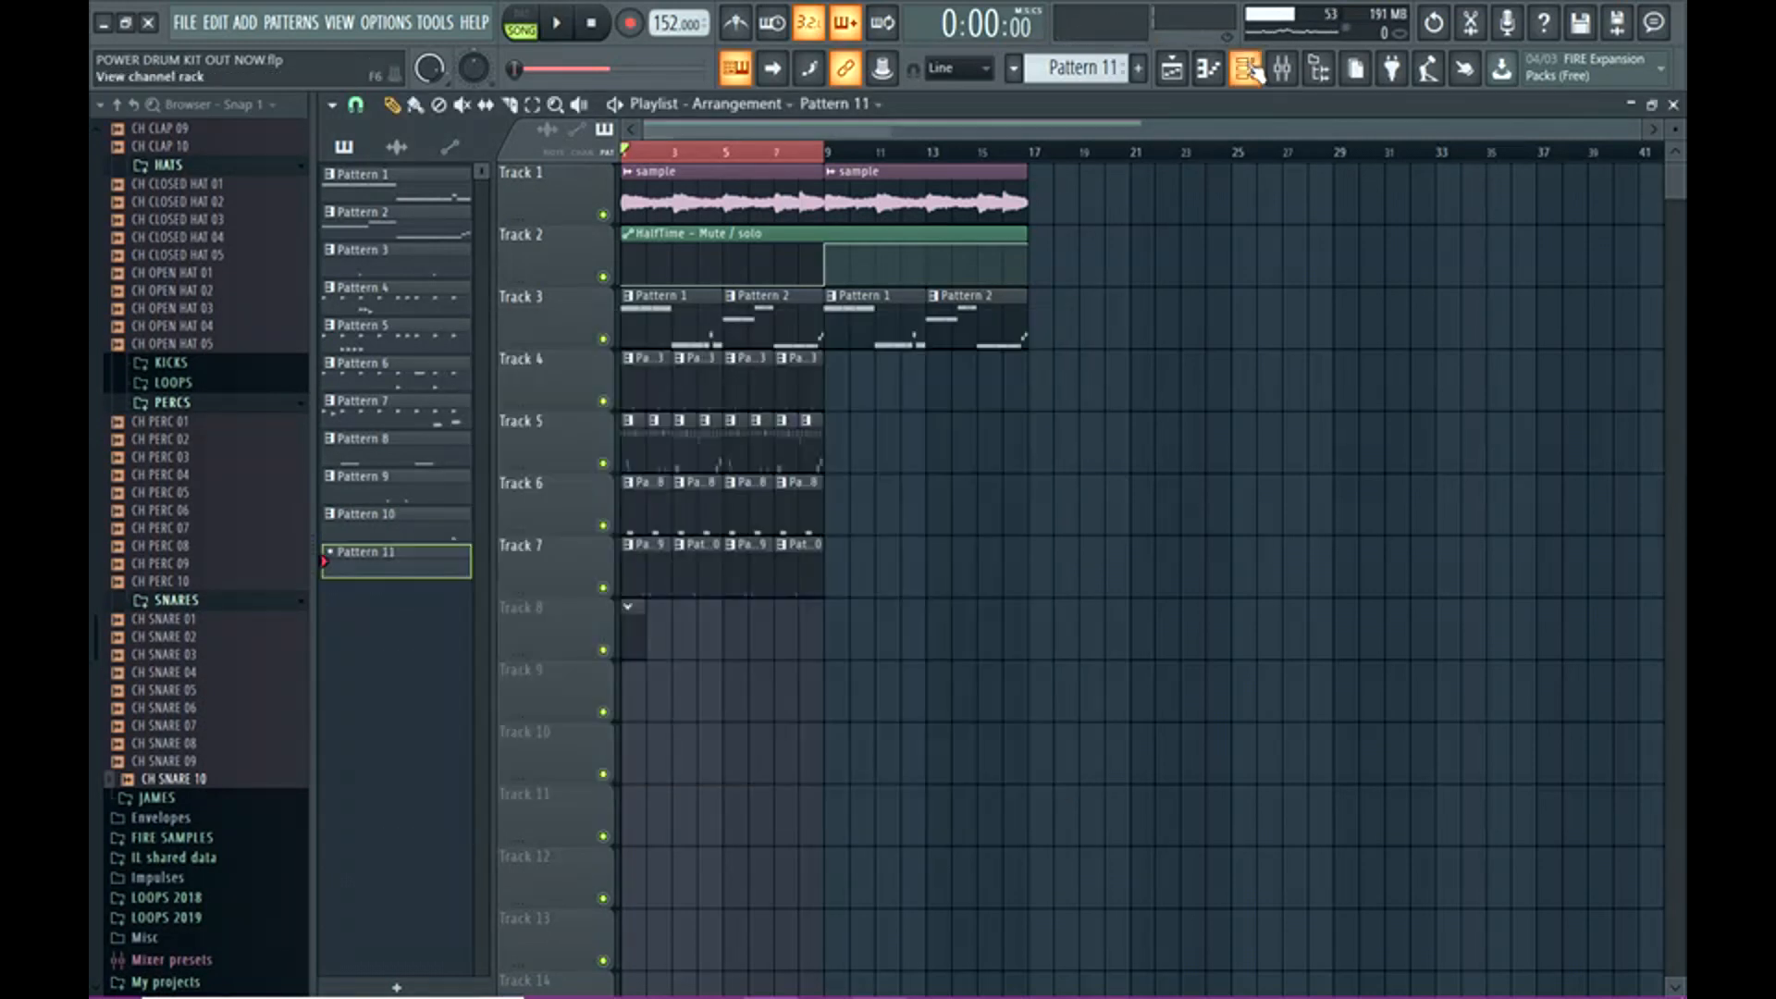
Step: Place Pattern 11 clips on Track 8 at bars 1 and 5 and save
click(1244, 68)
key(space)
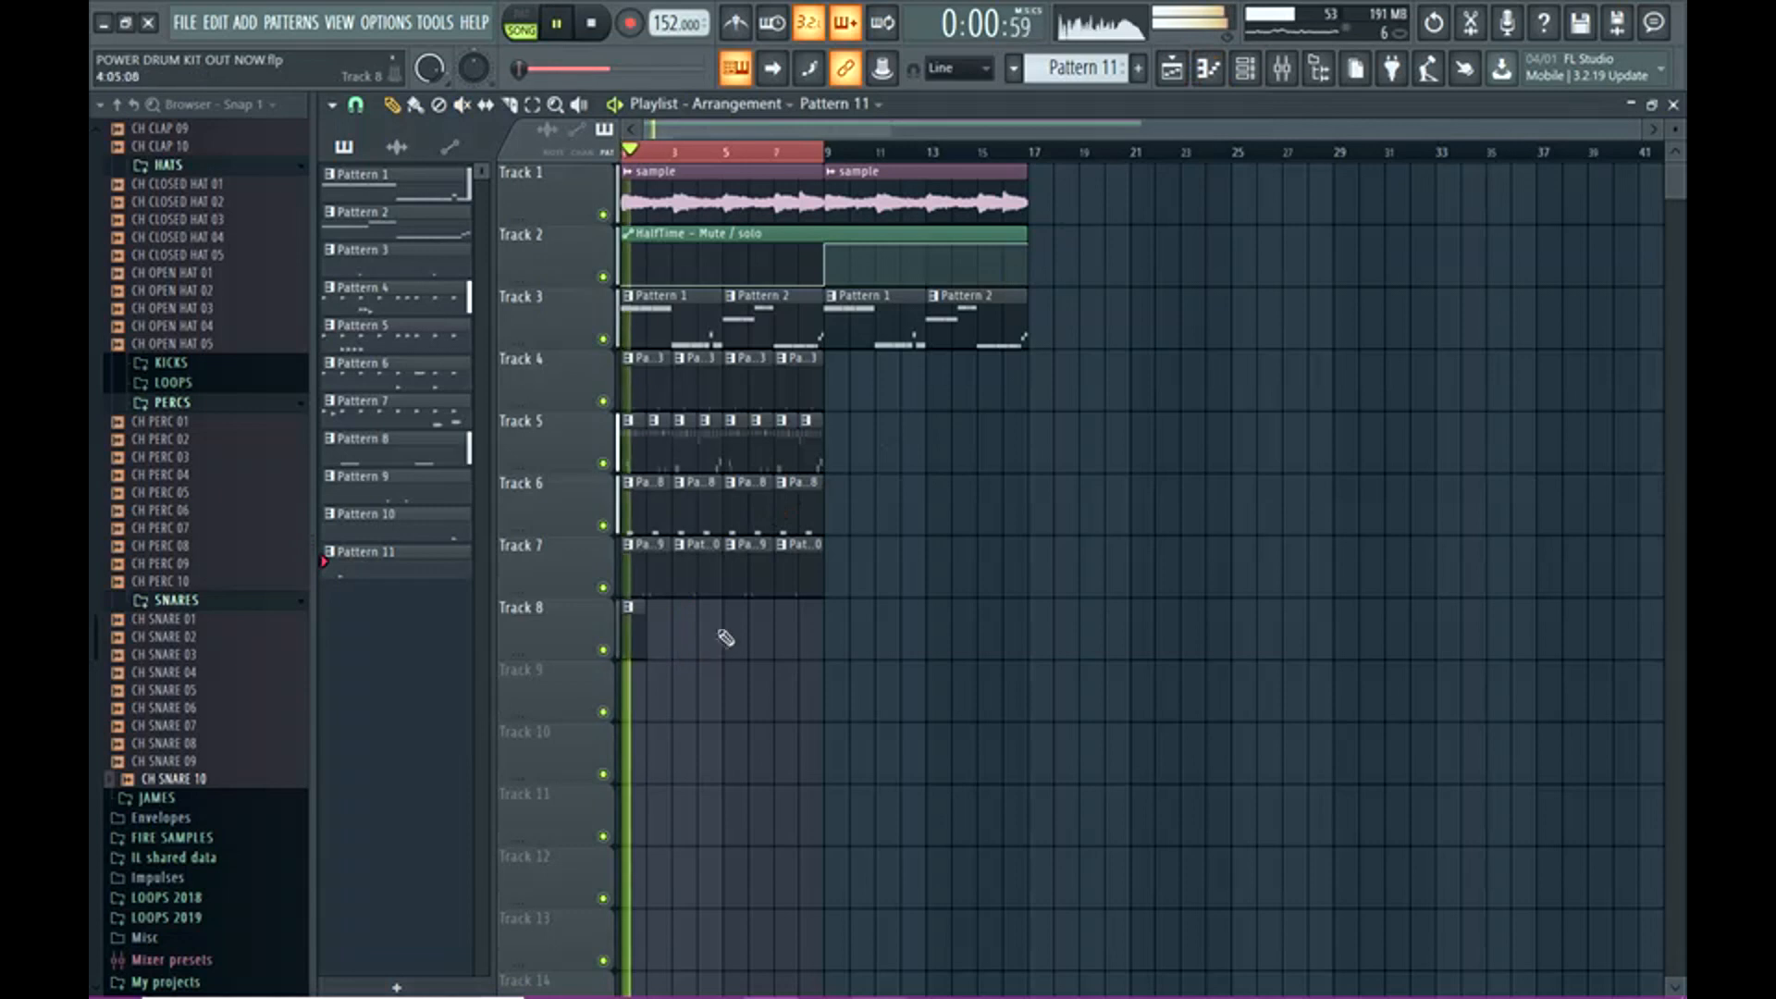
click(726, 633)
key(ctrl+s)
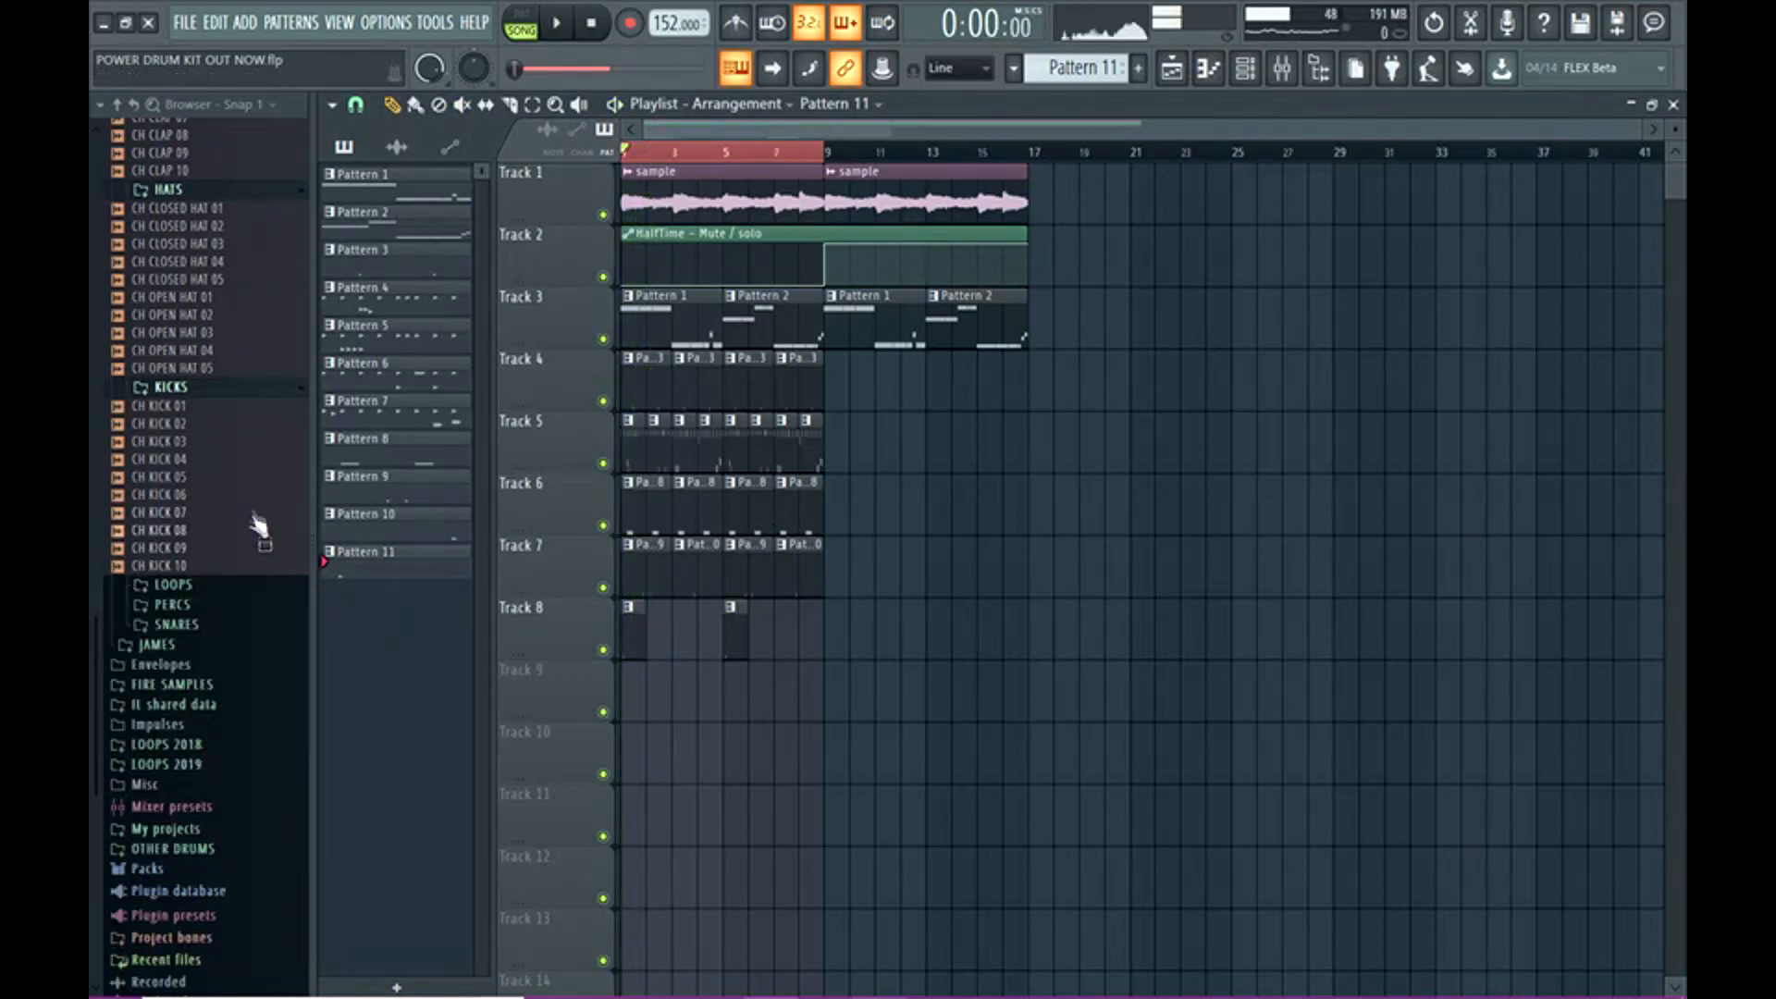
Step: Load CH KICK 04 into a new channel and put a kick on Pattern 12's first step
right_click(171, 458)
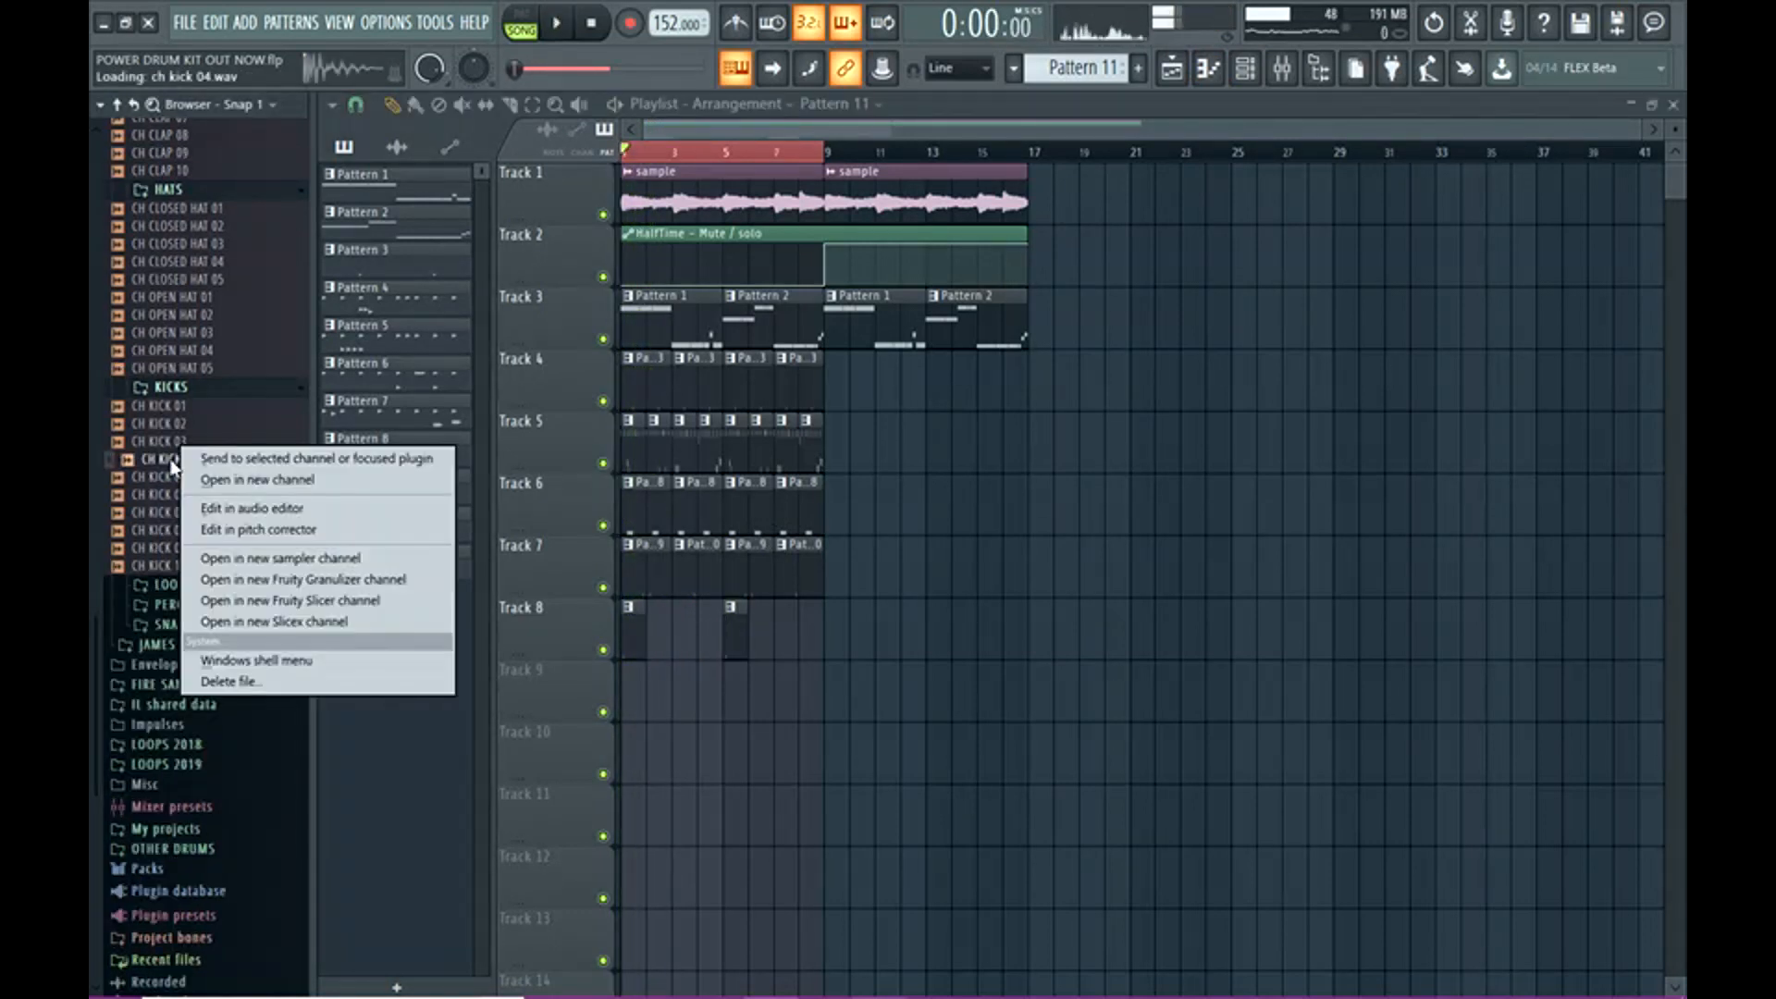
click(213, 480)
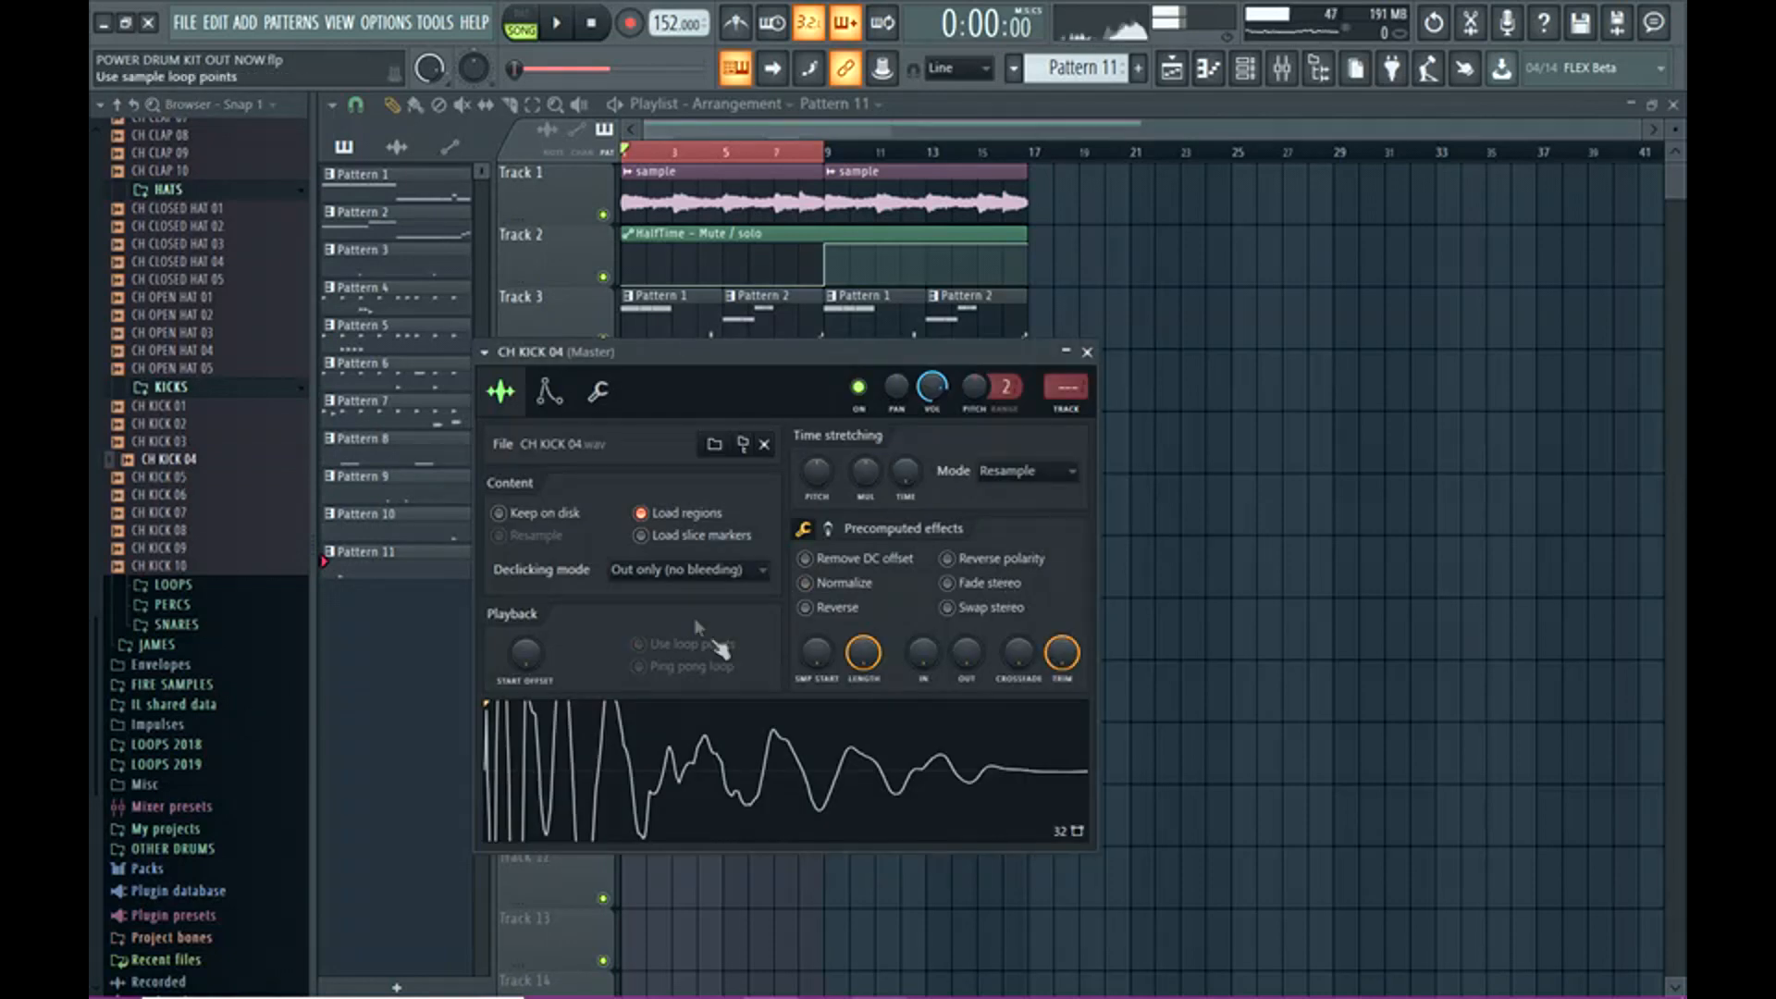
click(599, 392)
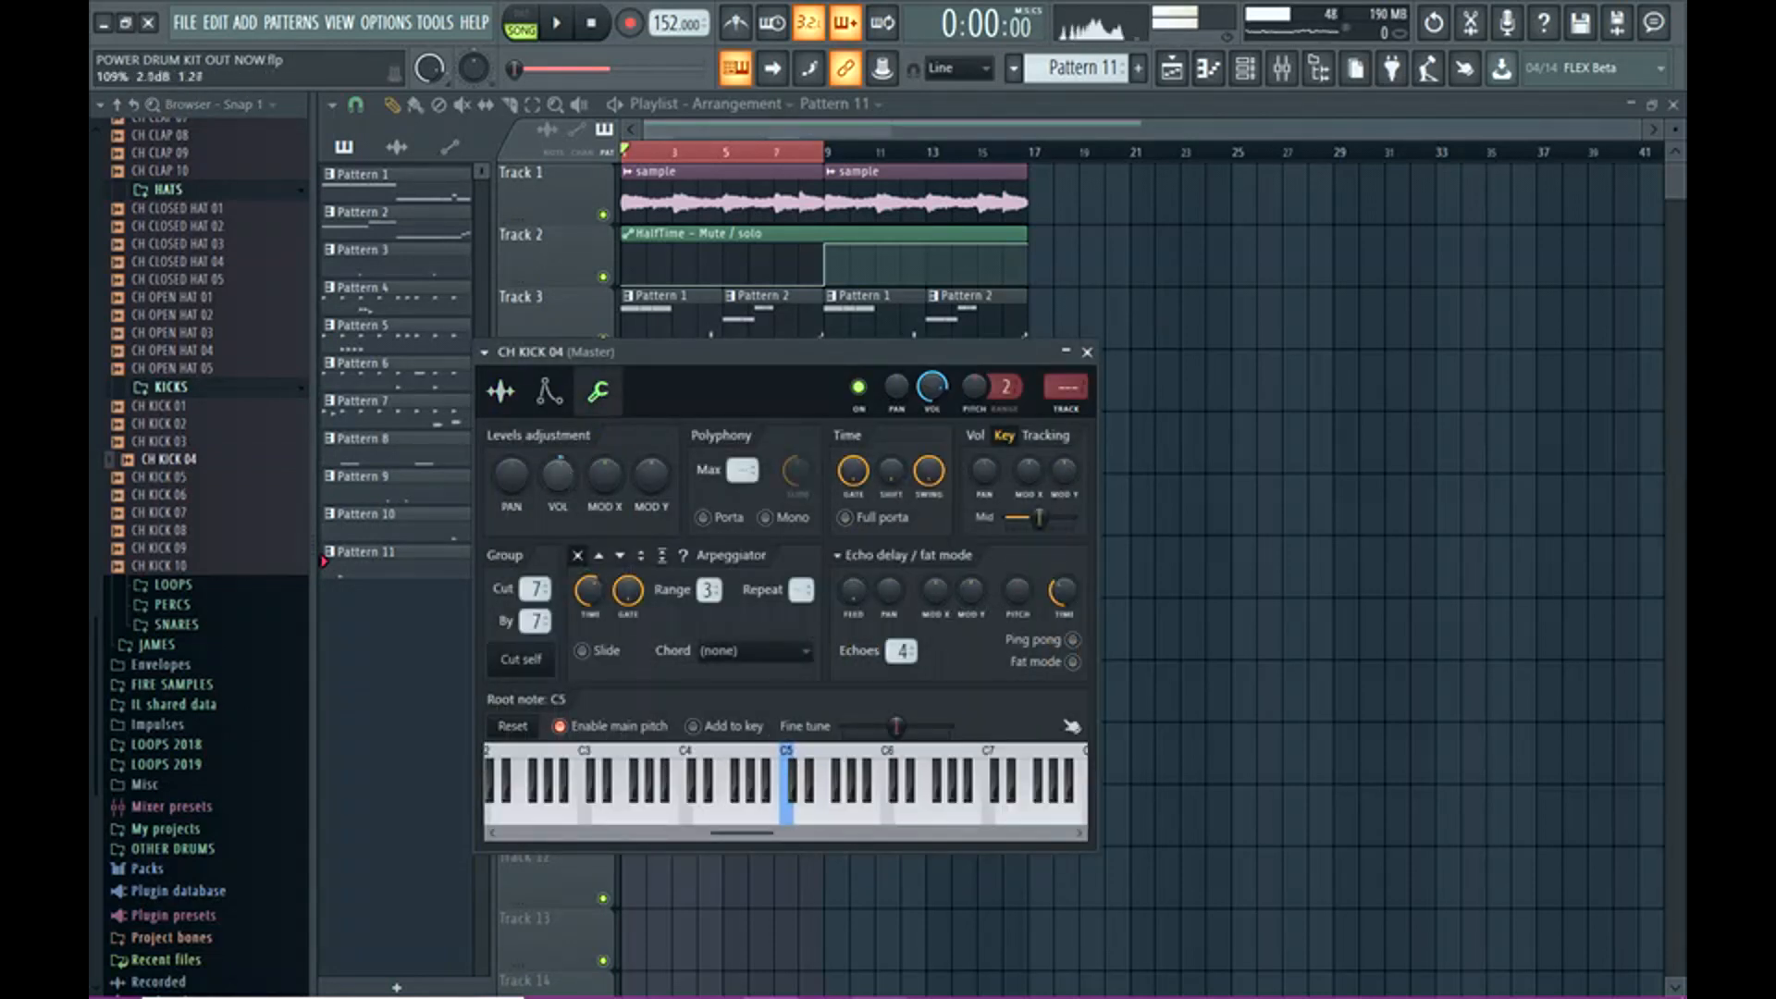
click(1087, 351)
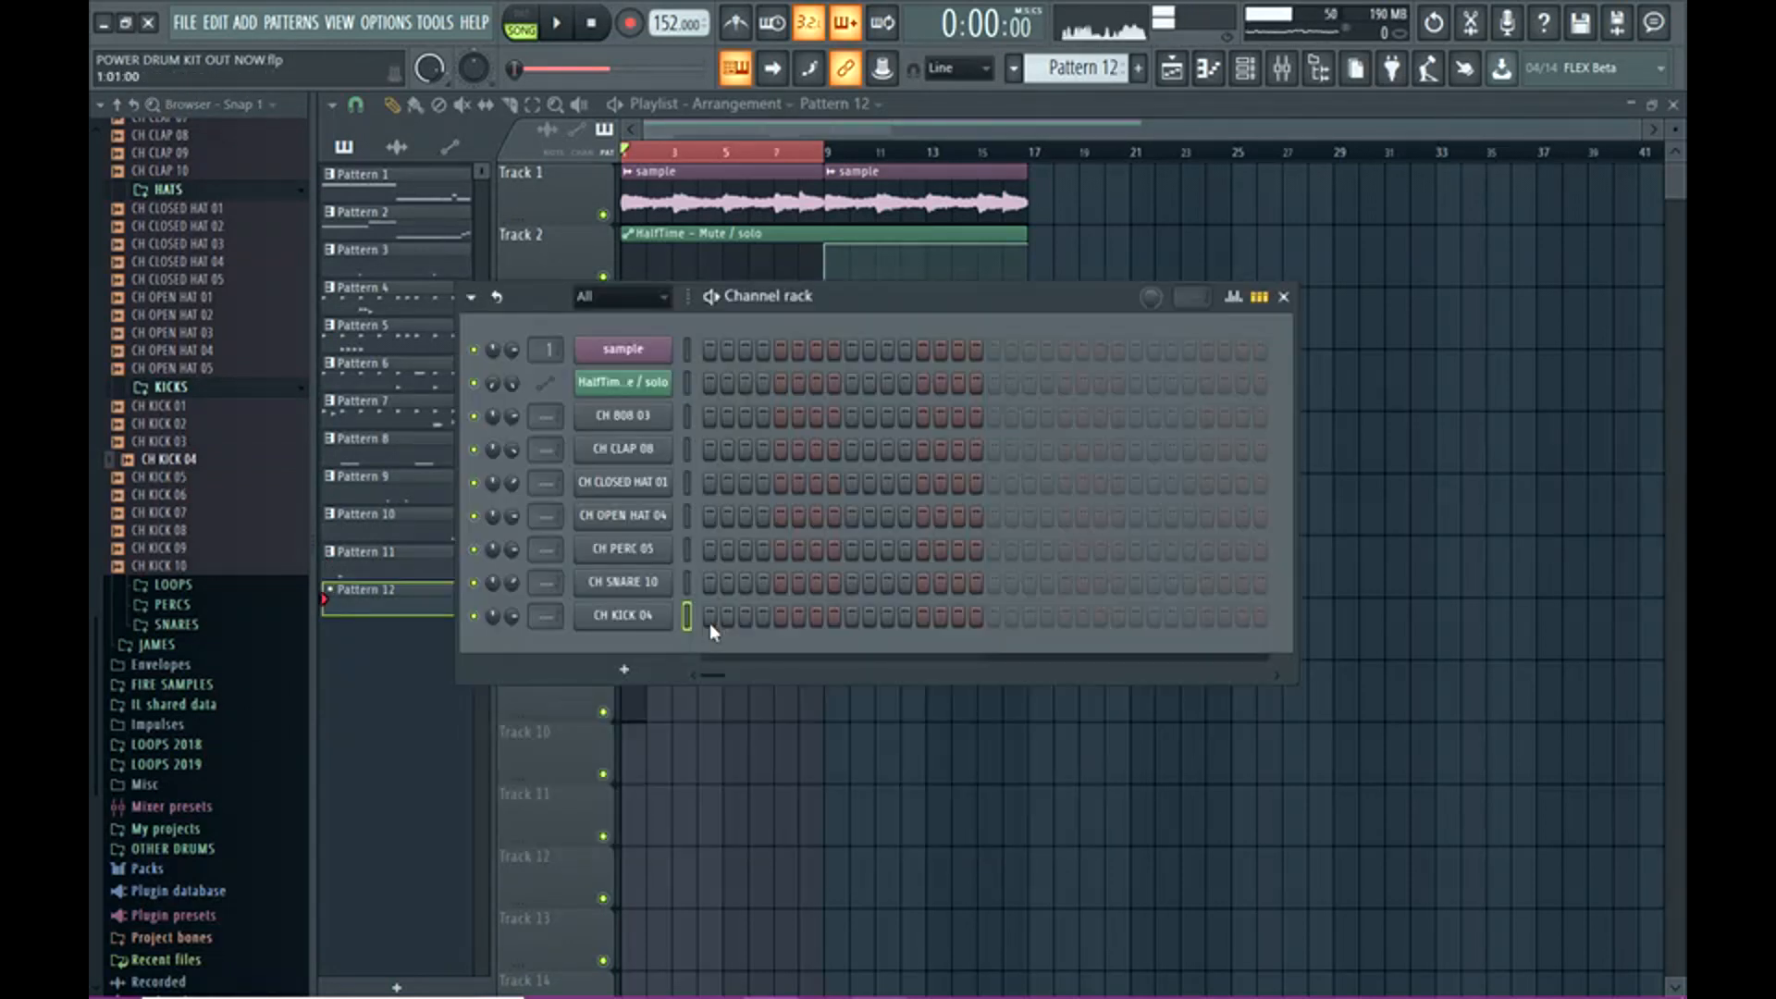
click(708, 617)
key(space)
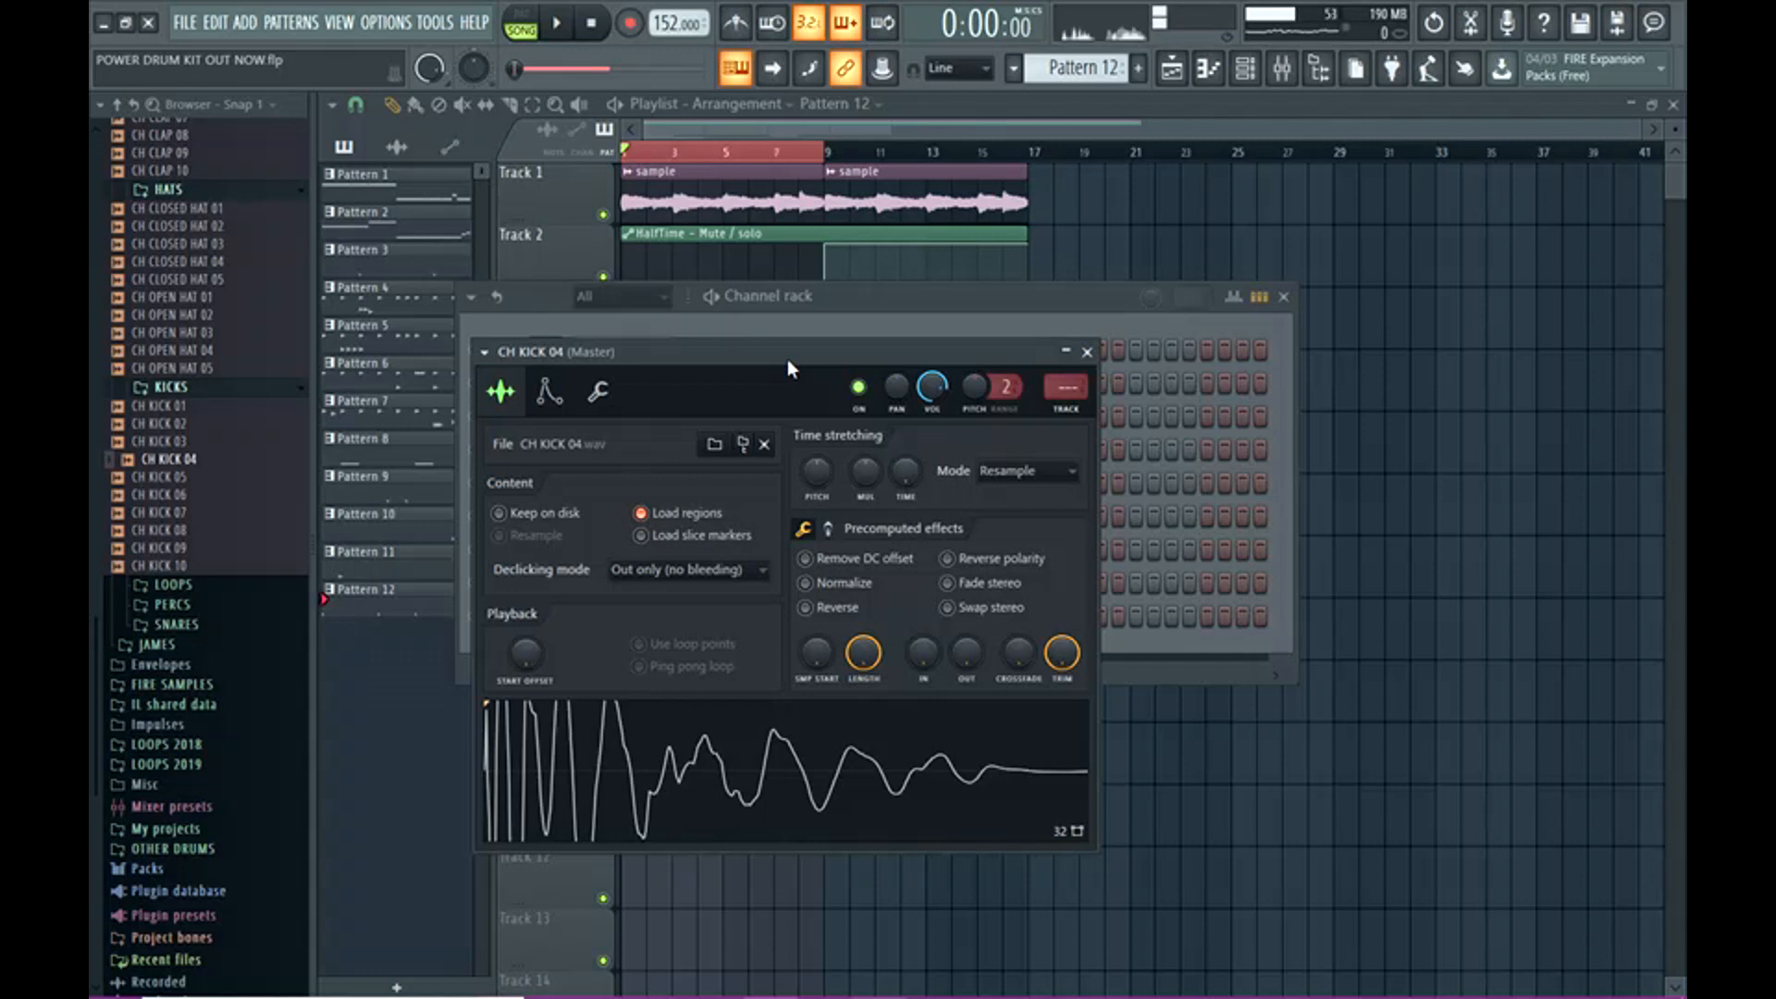
Step: Turn on Reverse polarity for CH KICK 04 after A/B playback comparison, then close its settings
key(space)
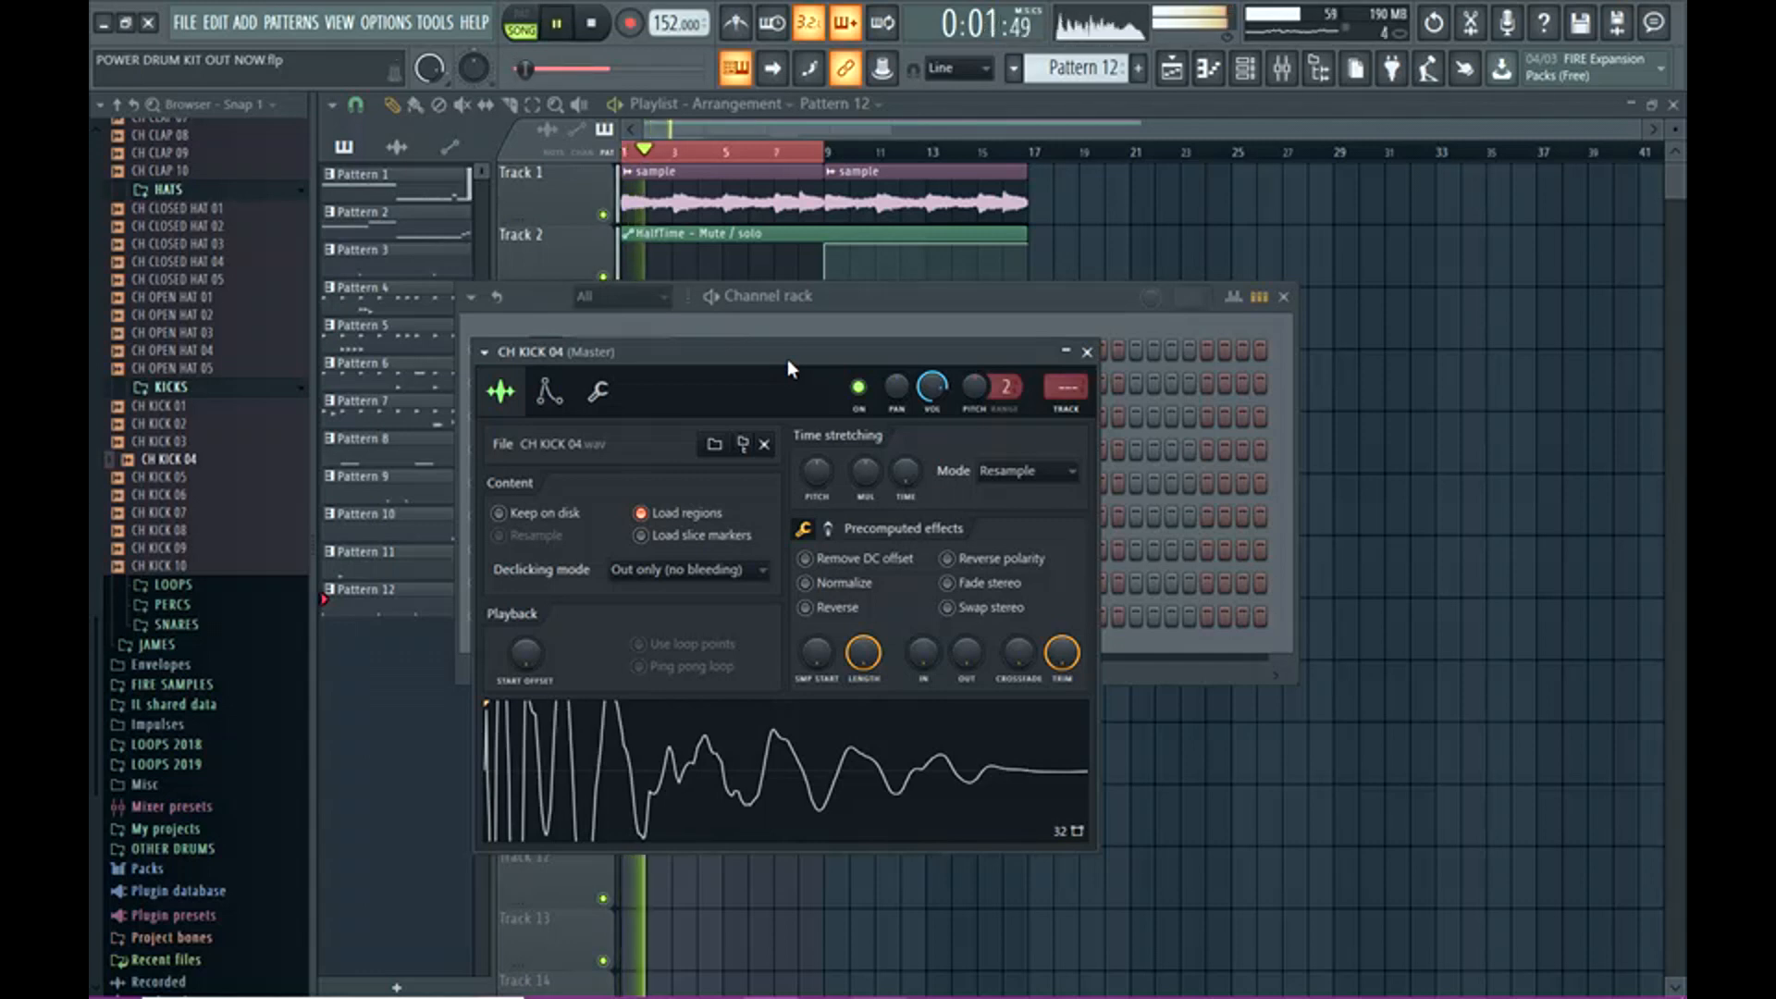
key(space)
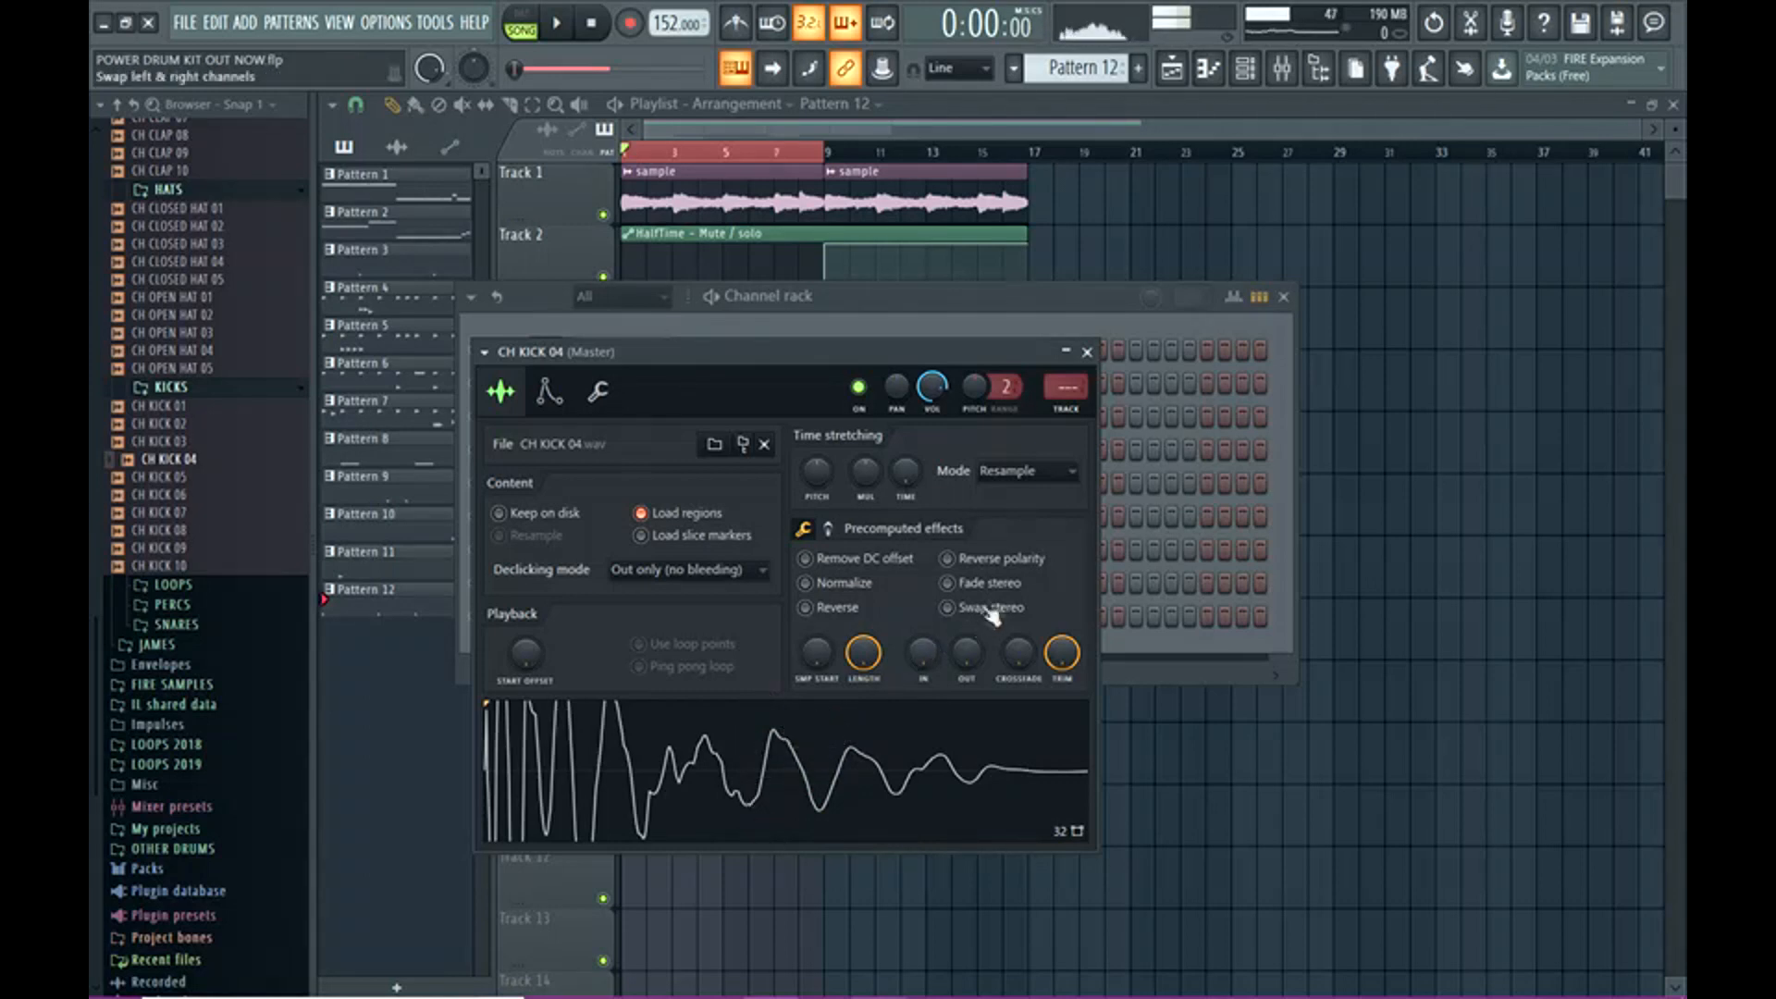
click(1000, 567)
click(999, 568)
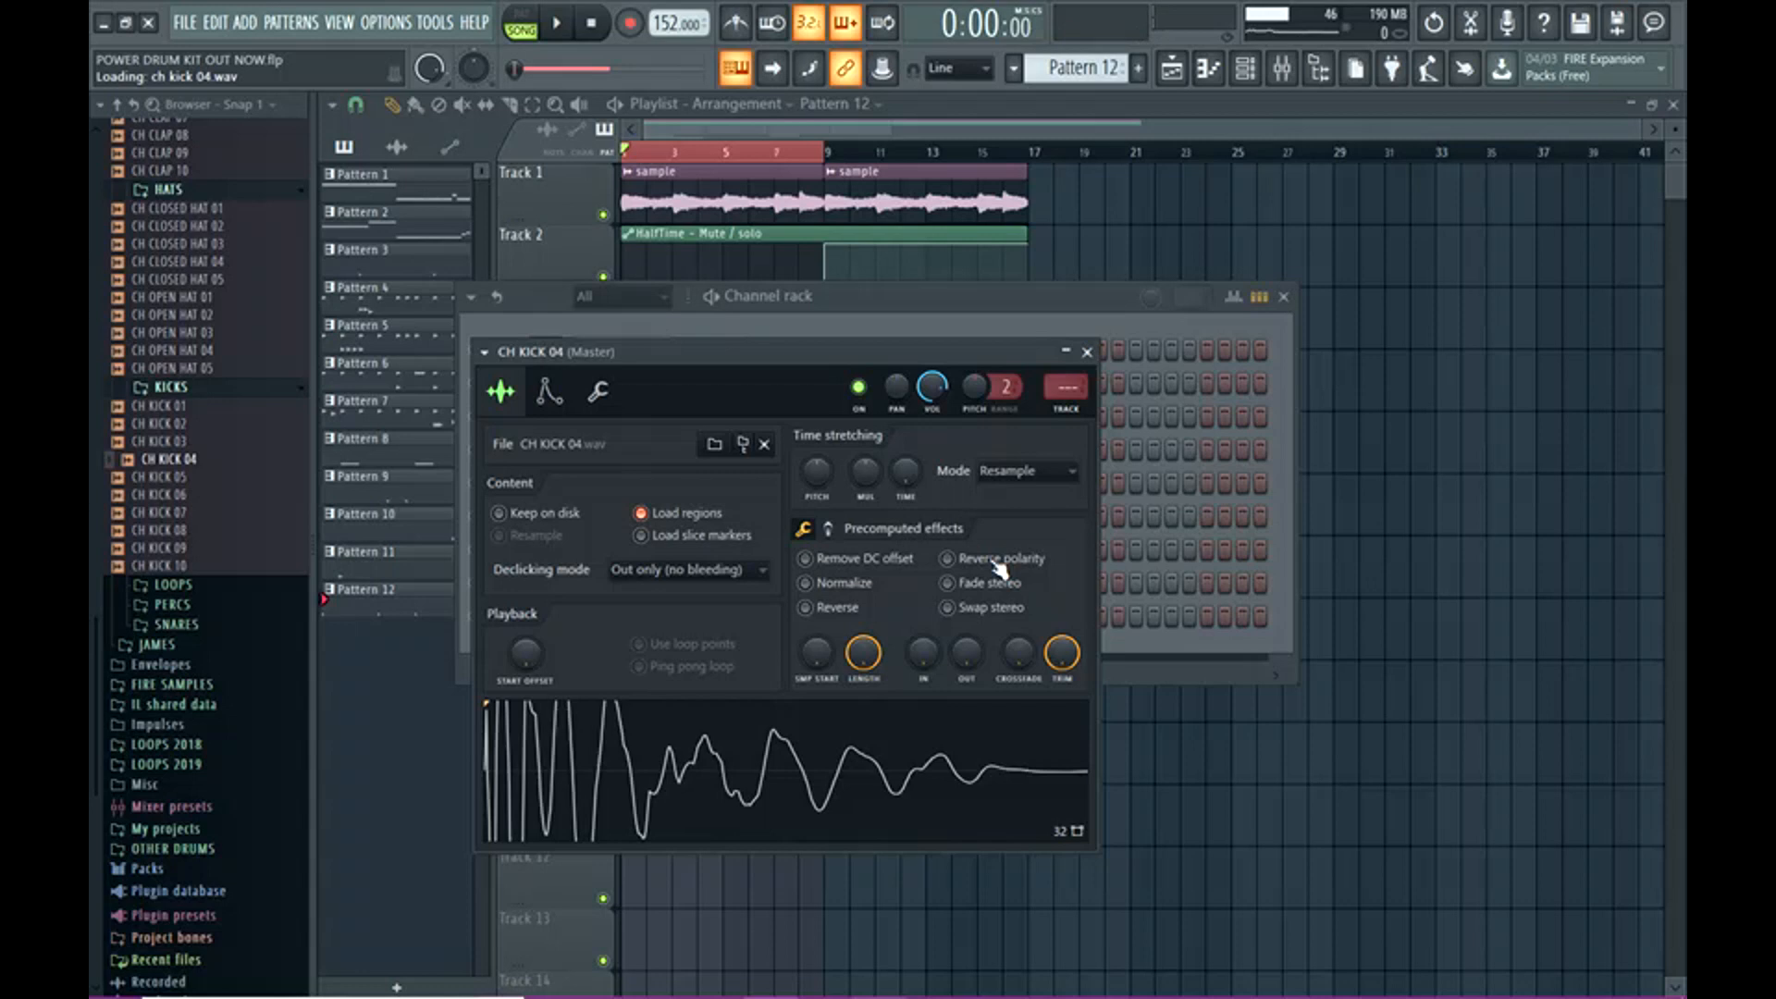
key(space)
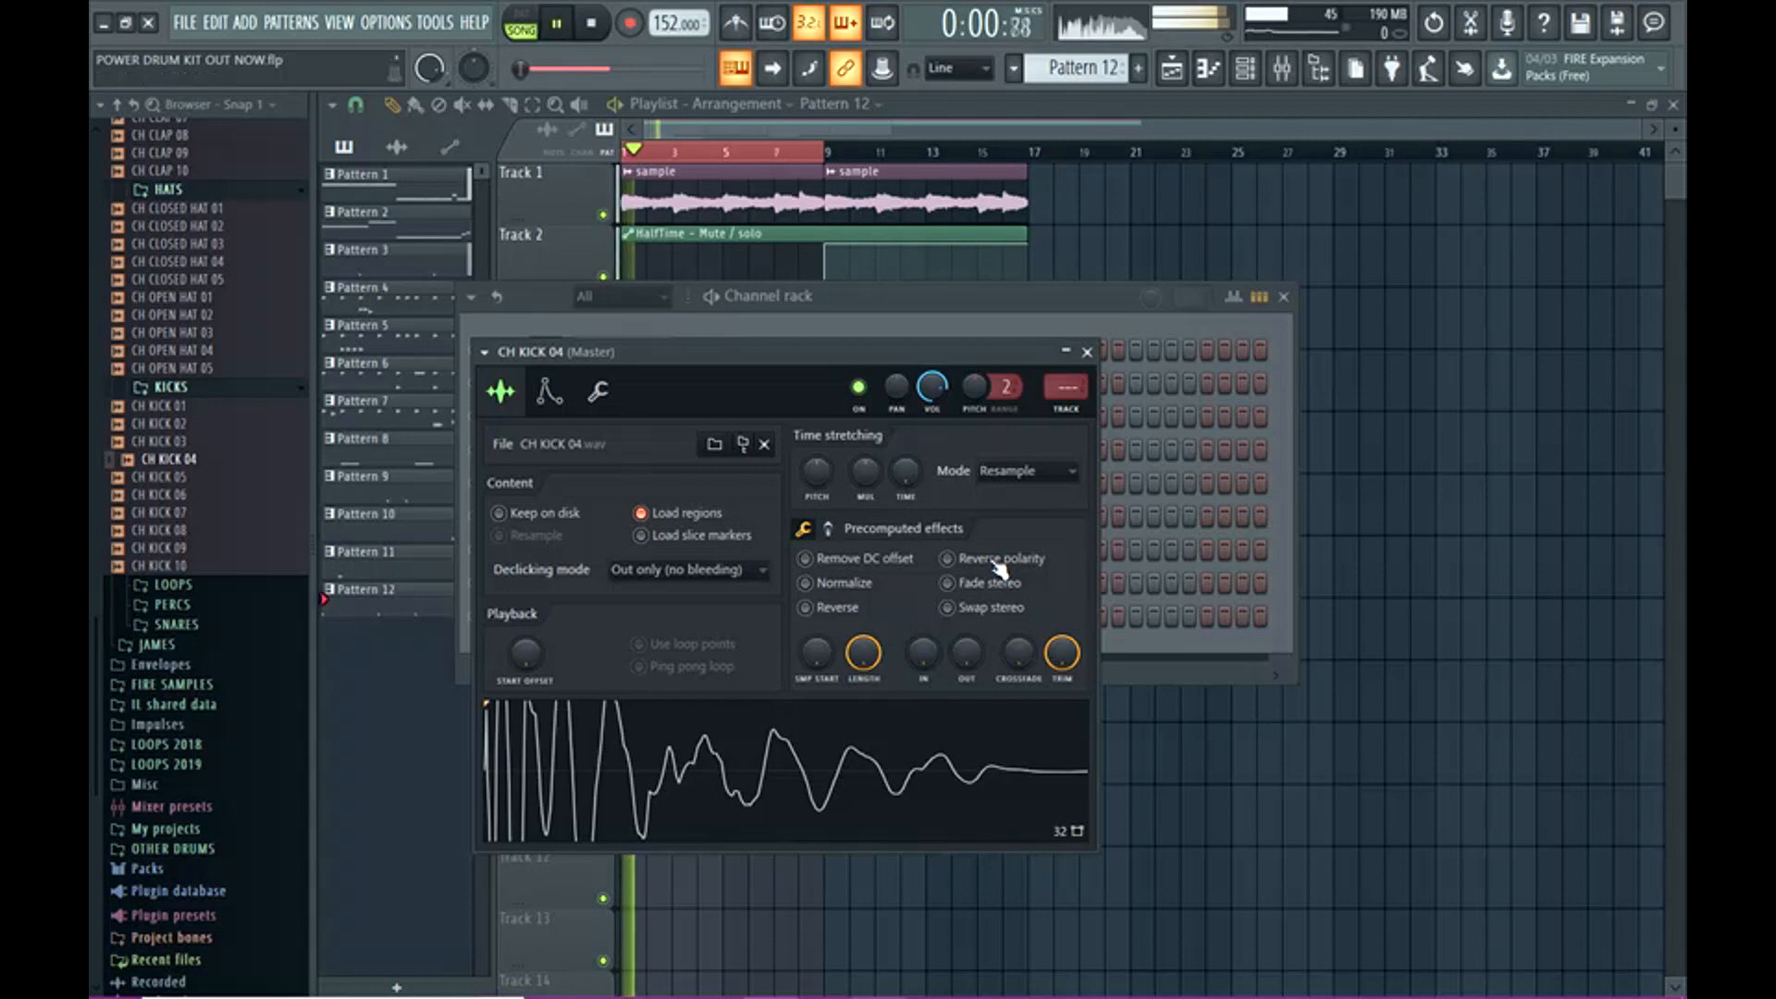
key(space)
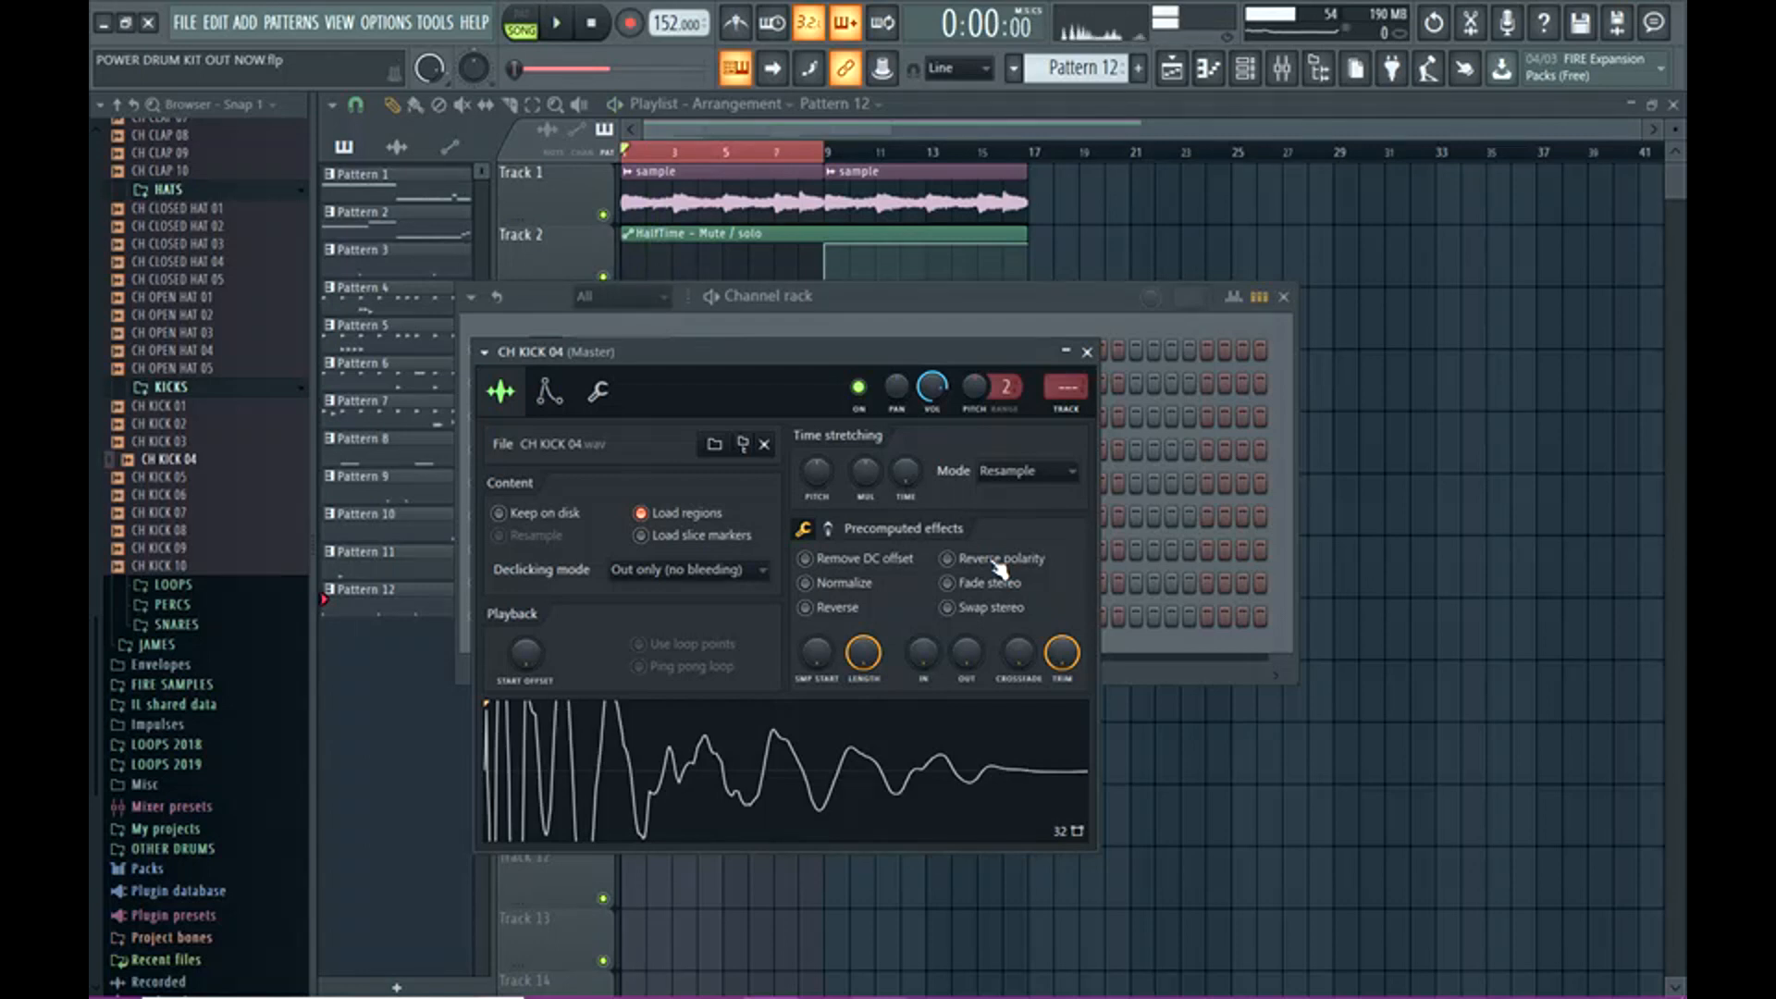
click(997, 562)
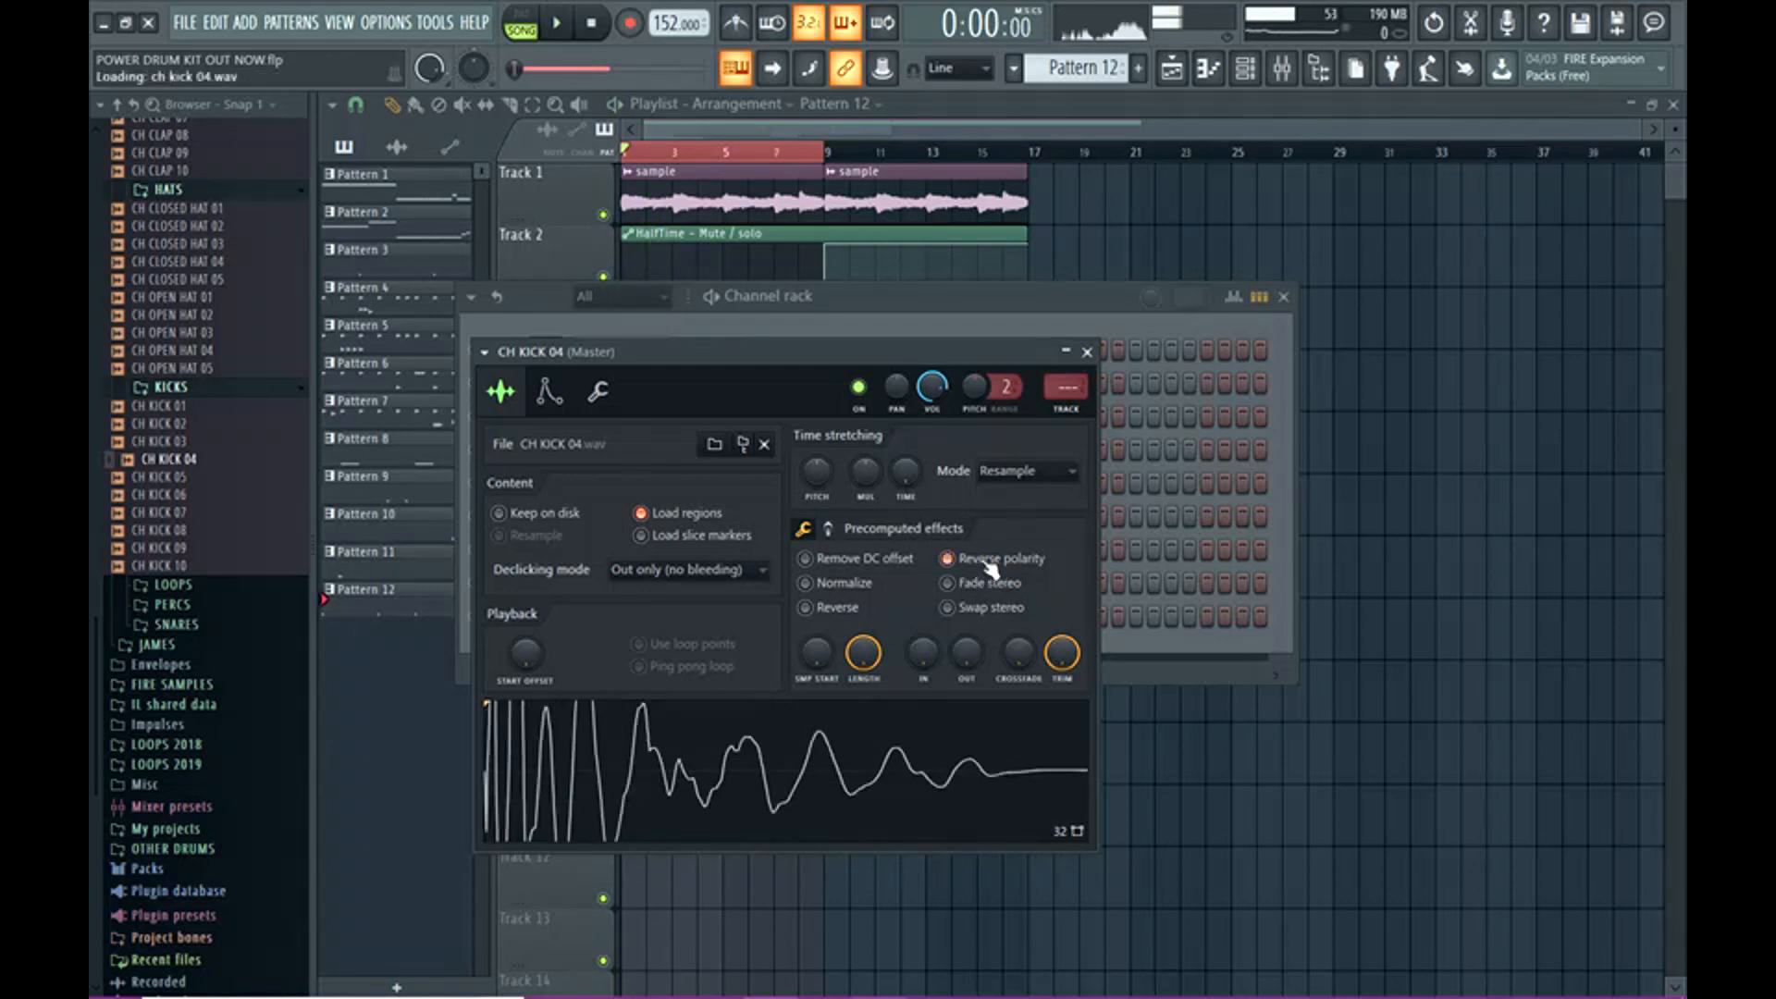
key(space)
key(space)
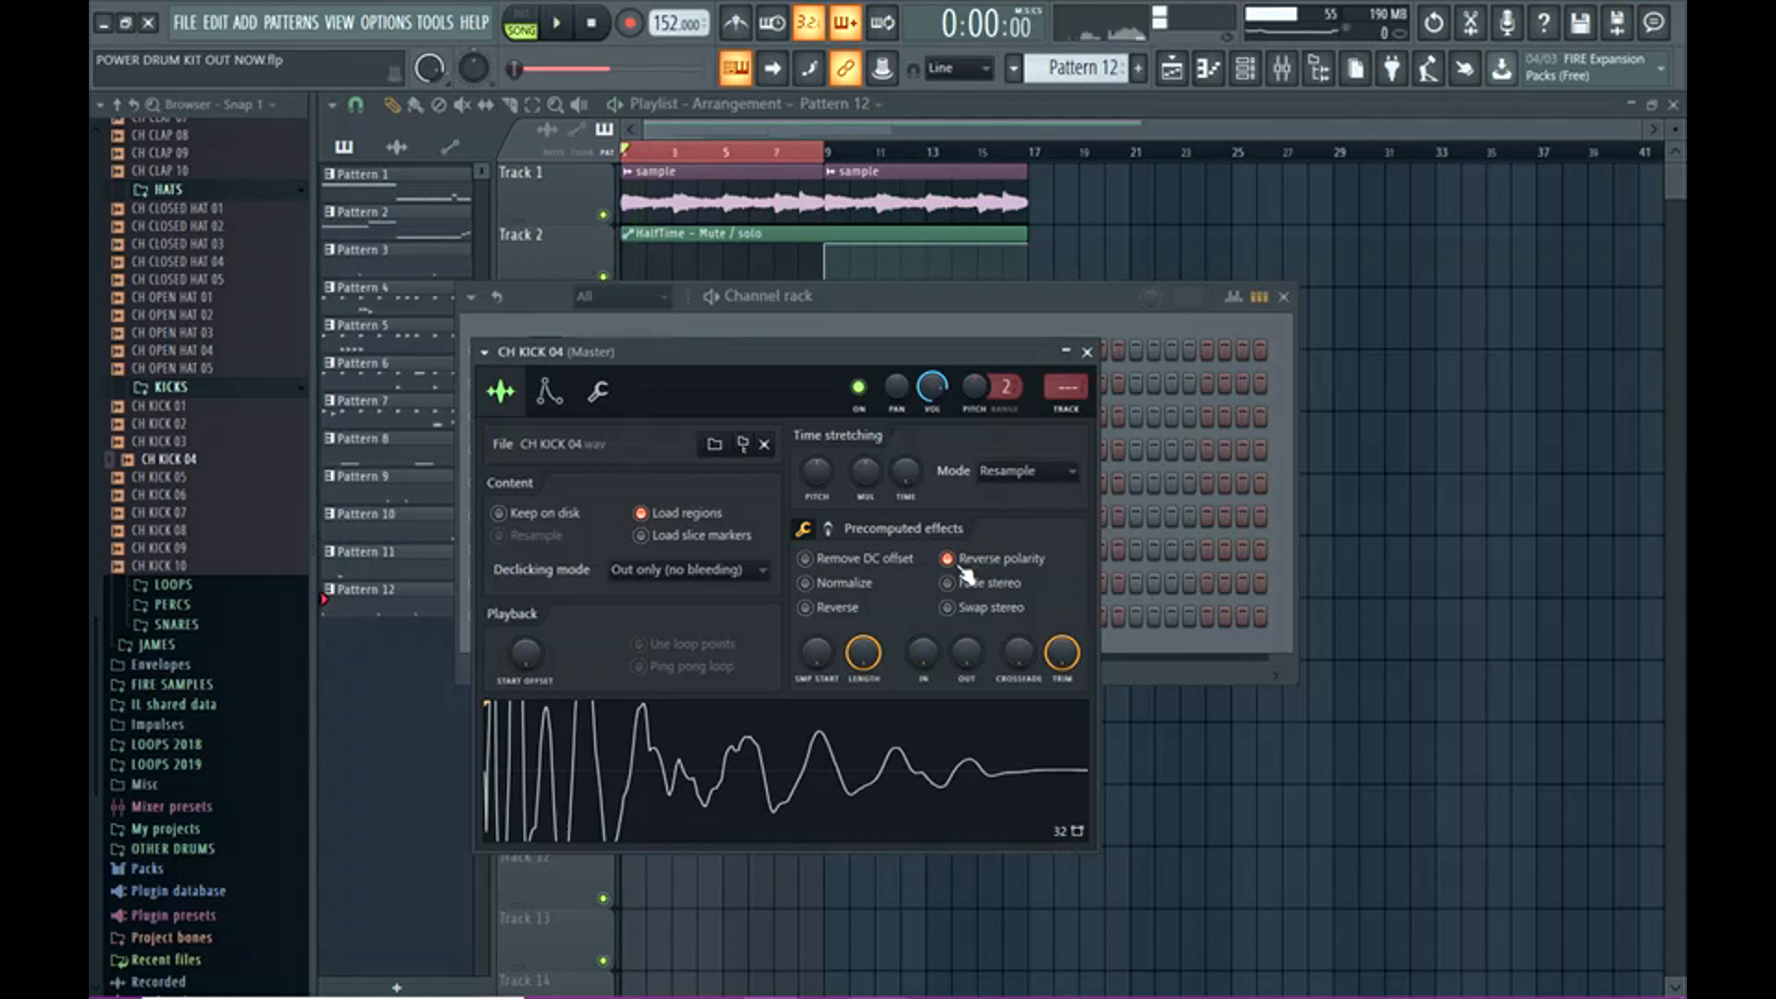
click(1087, 352)
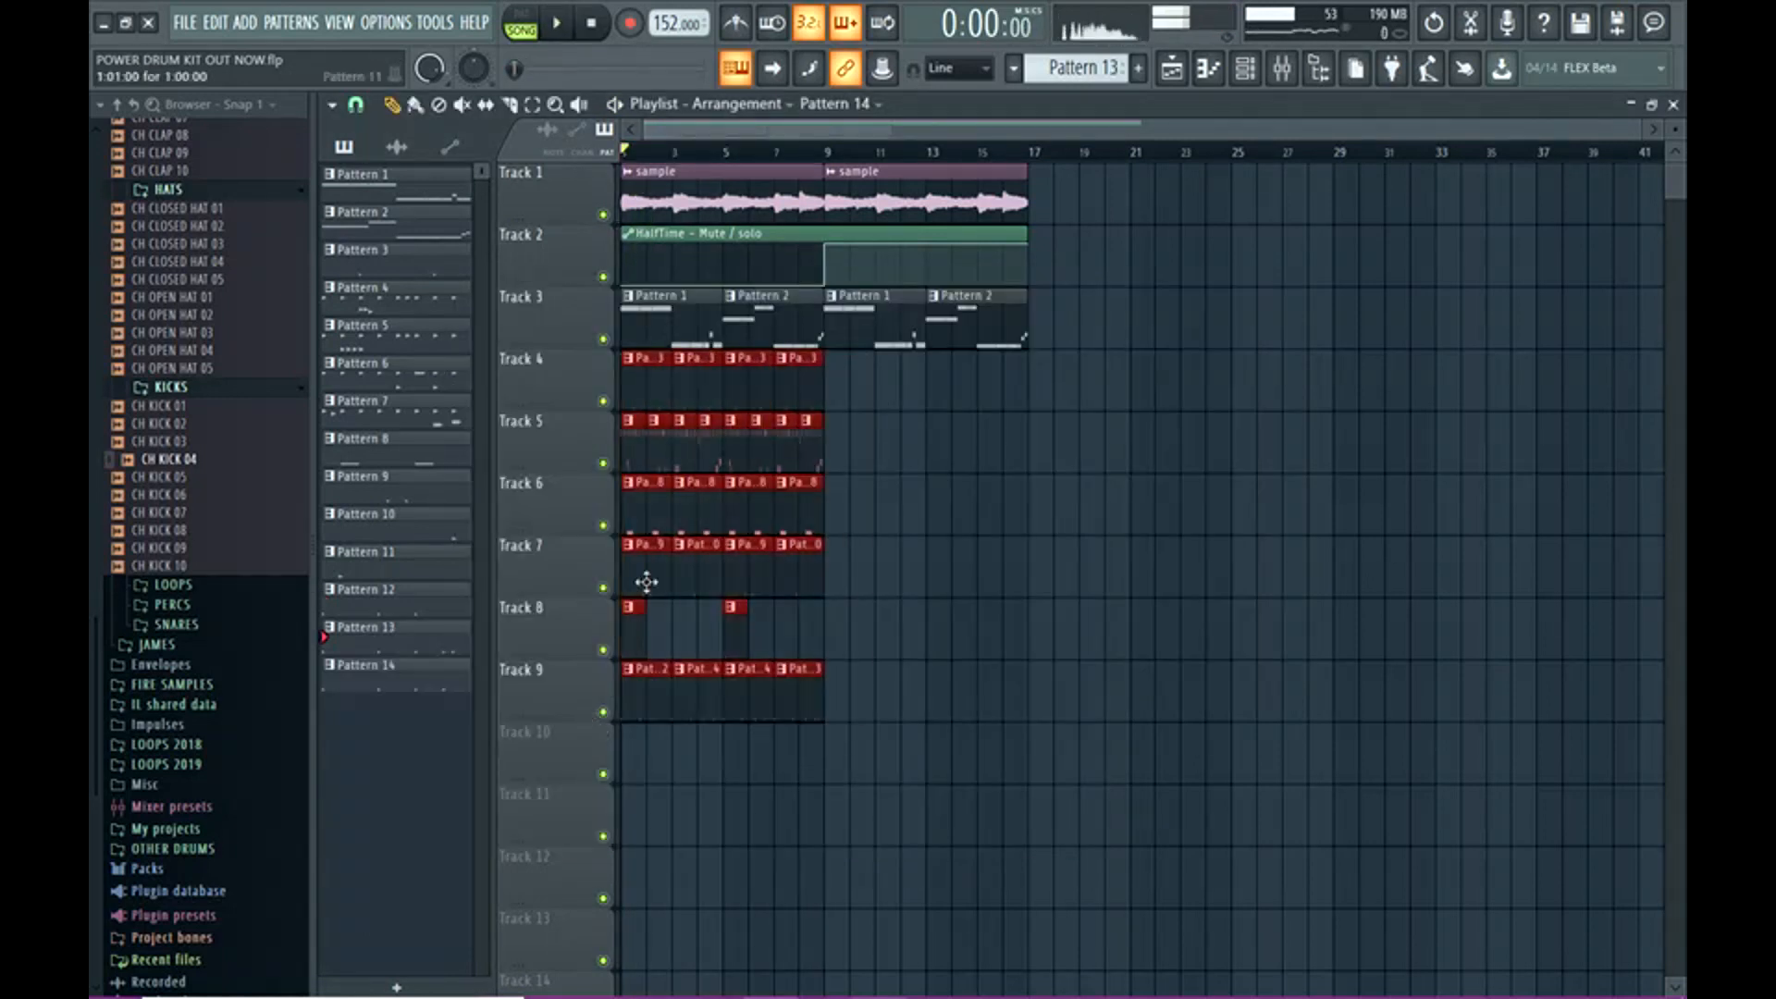
Step: Copy the drum clips on tracks 4–9 to bars 9–17 and set the song position to bar 5
drag(647, 397, 847, 397)
ctrl+click(758, 185)
click(735, 153)
Step: Play from bar 5, then select the drum channels from CH 808 03 to CH KICK 04 and open the Mixer
key(space)
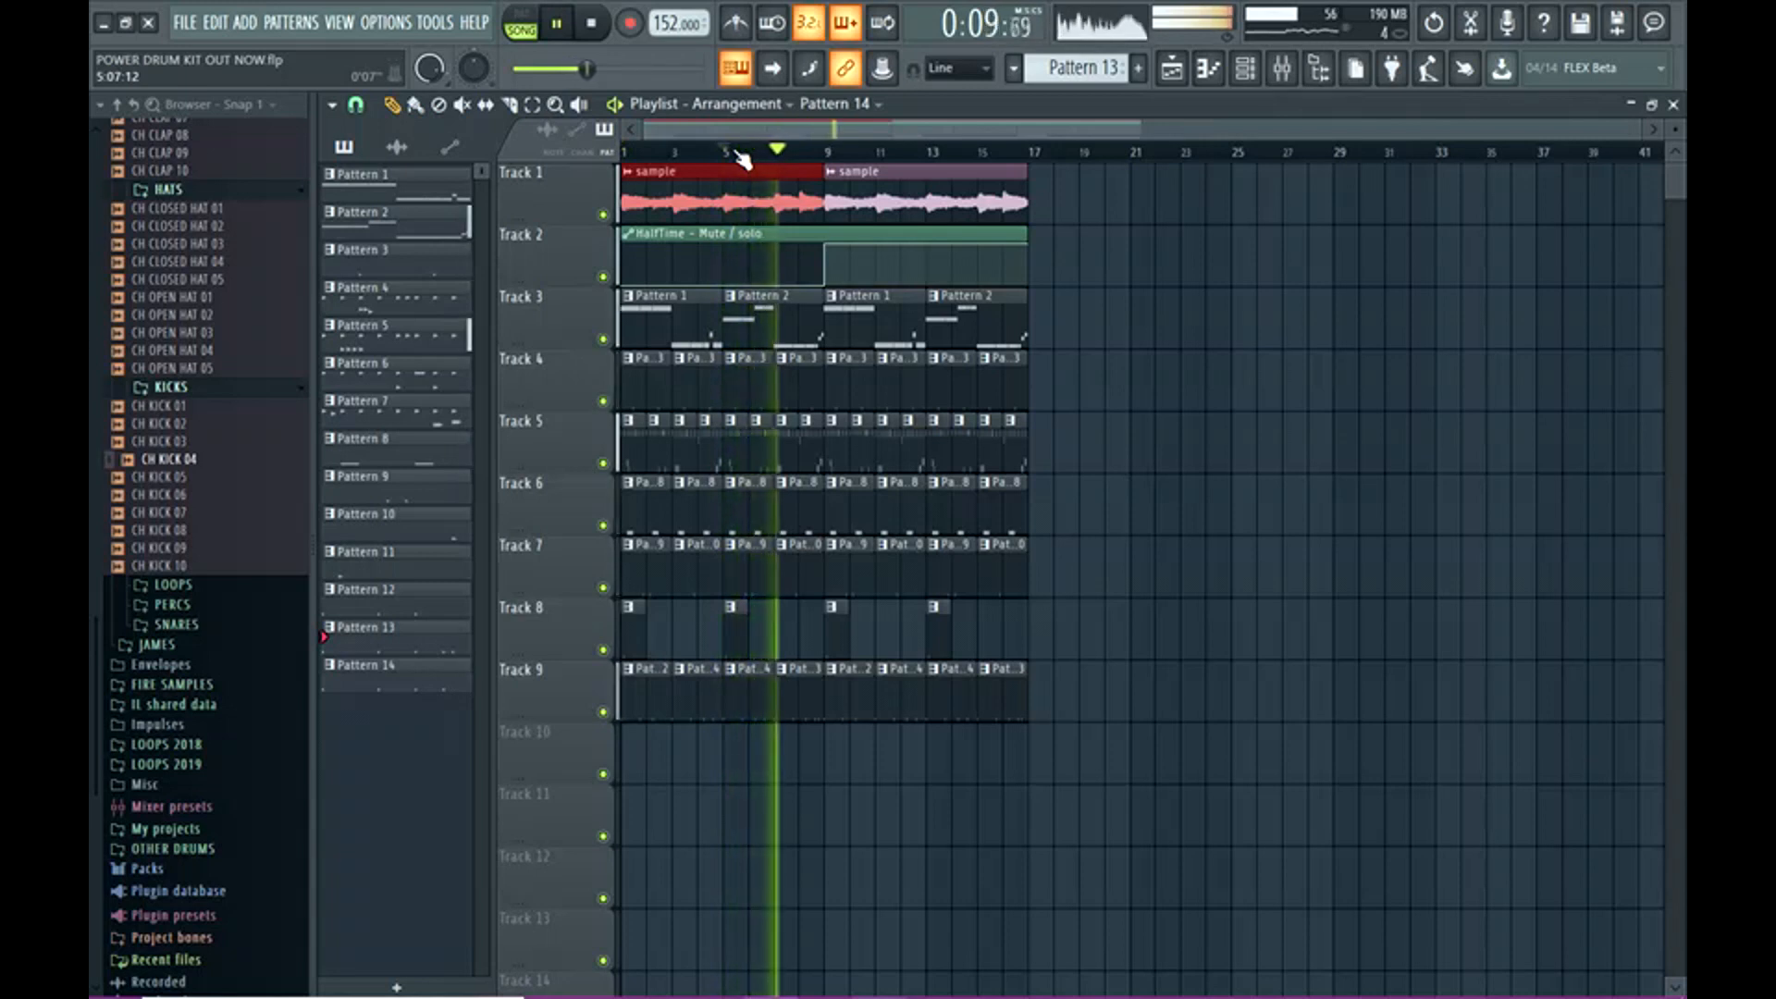
ctrl+click(1121, 240)
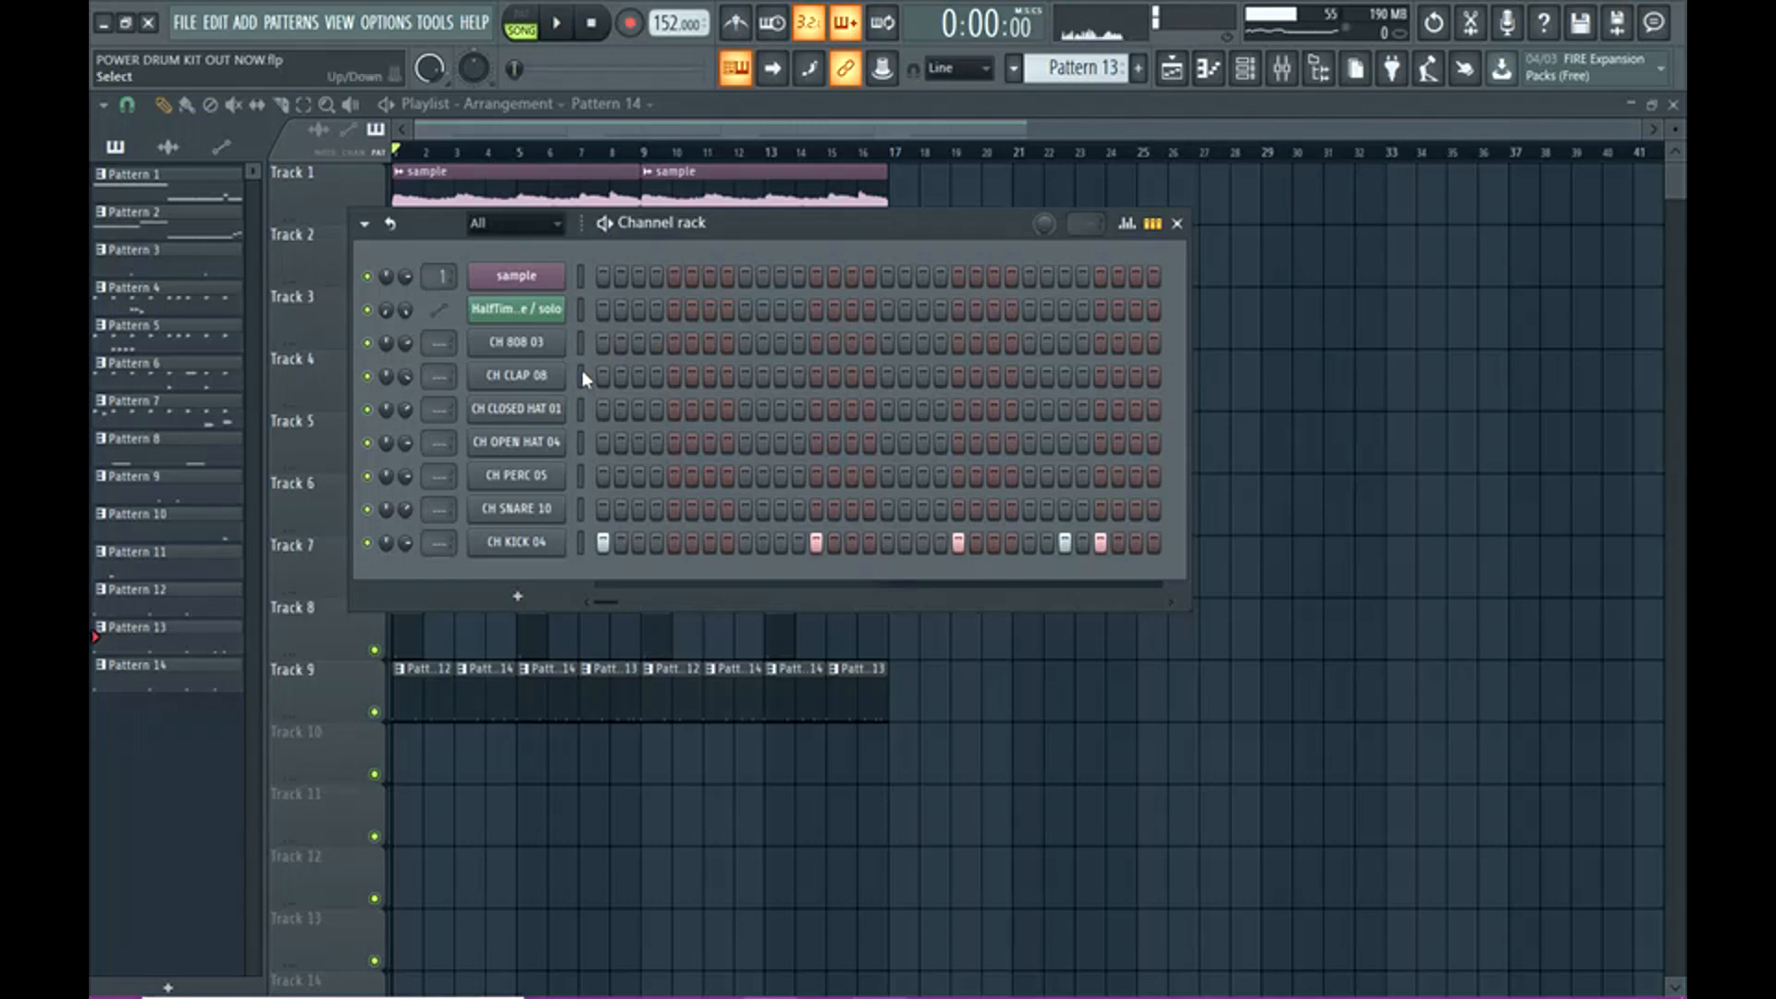
drag(579, 340, 580, 542)
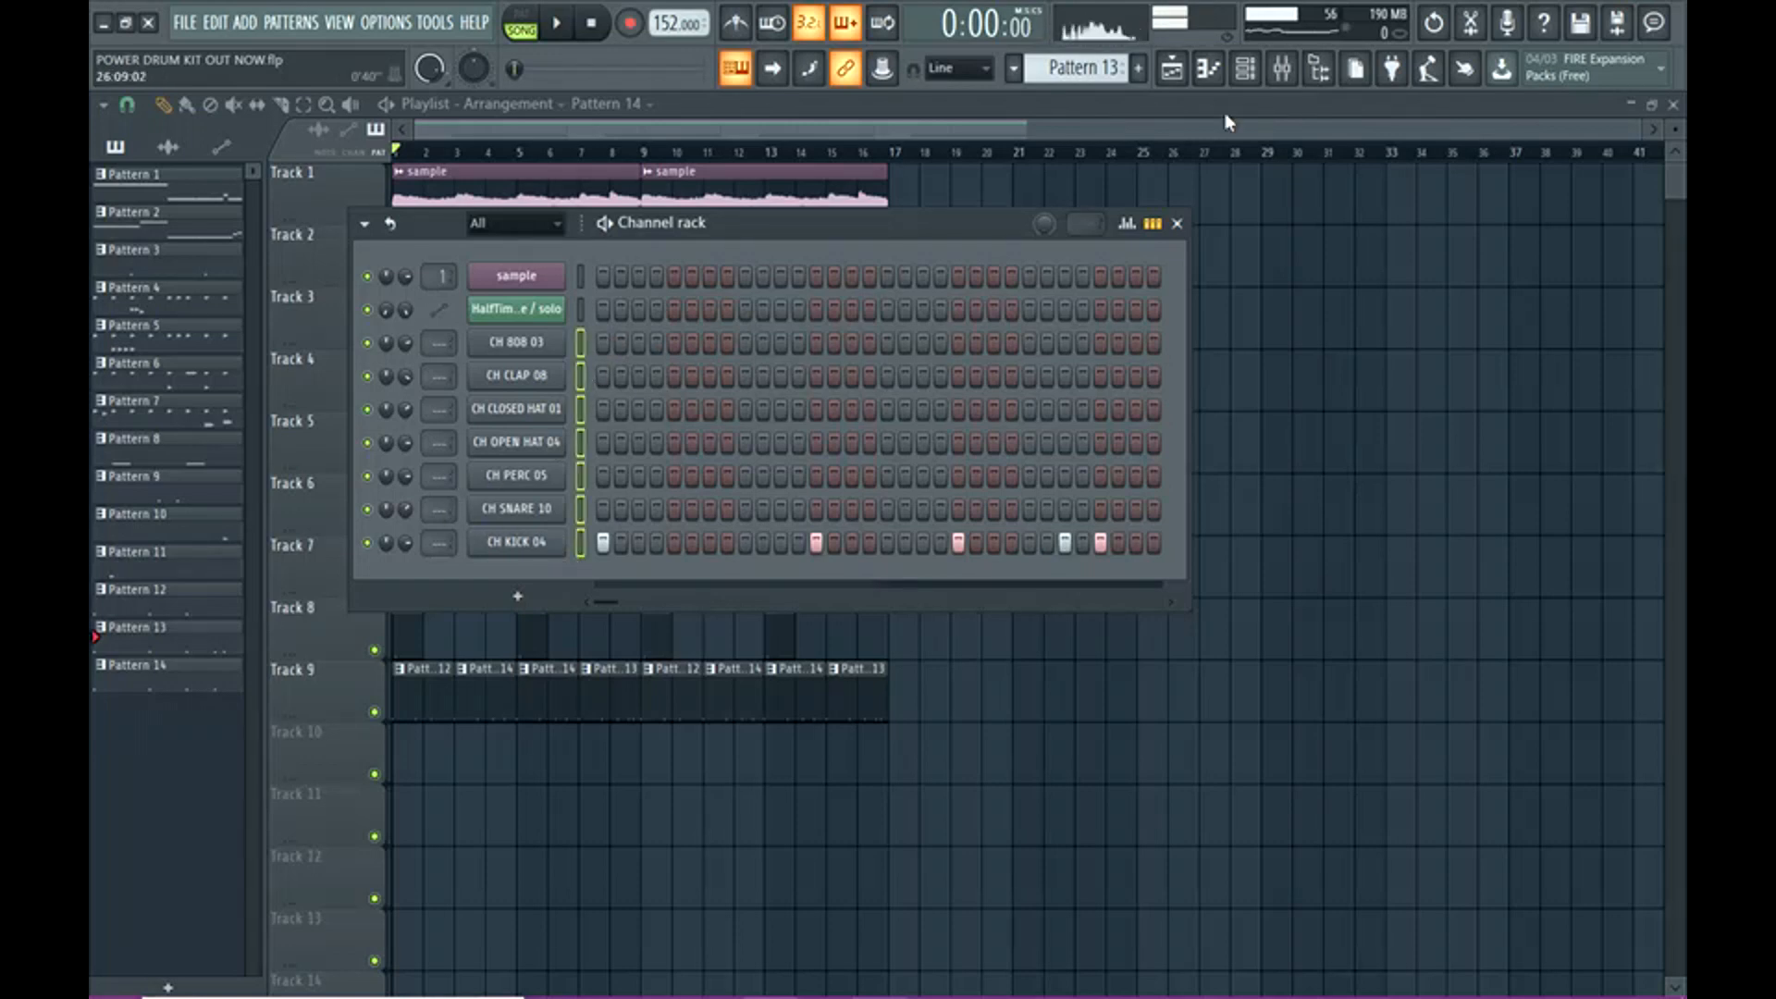
click(1281, 67)
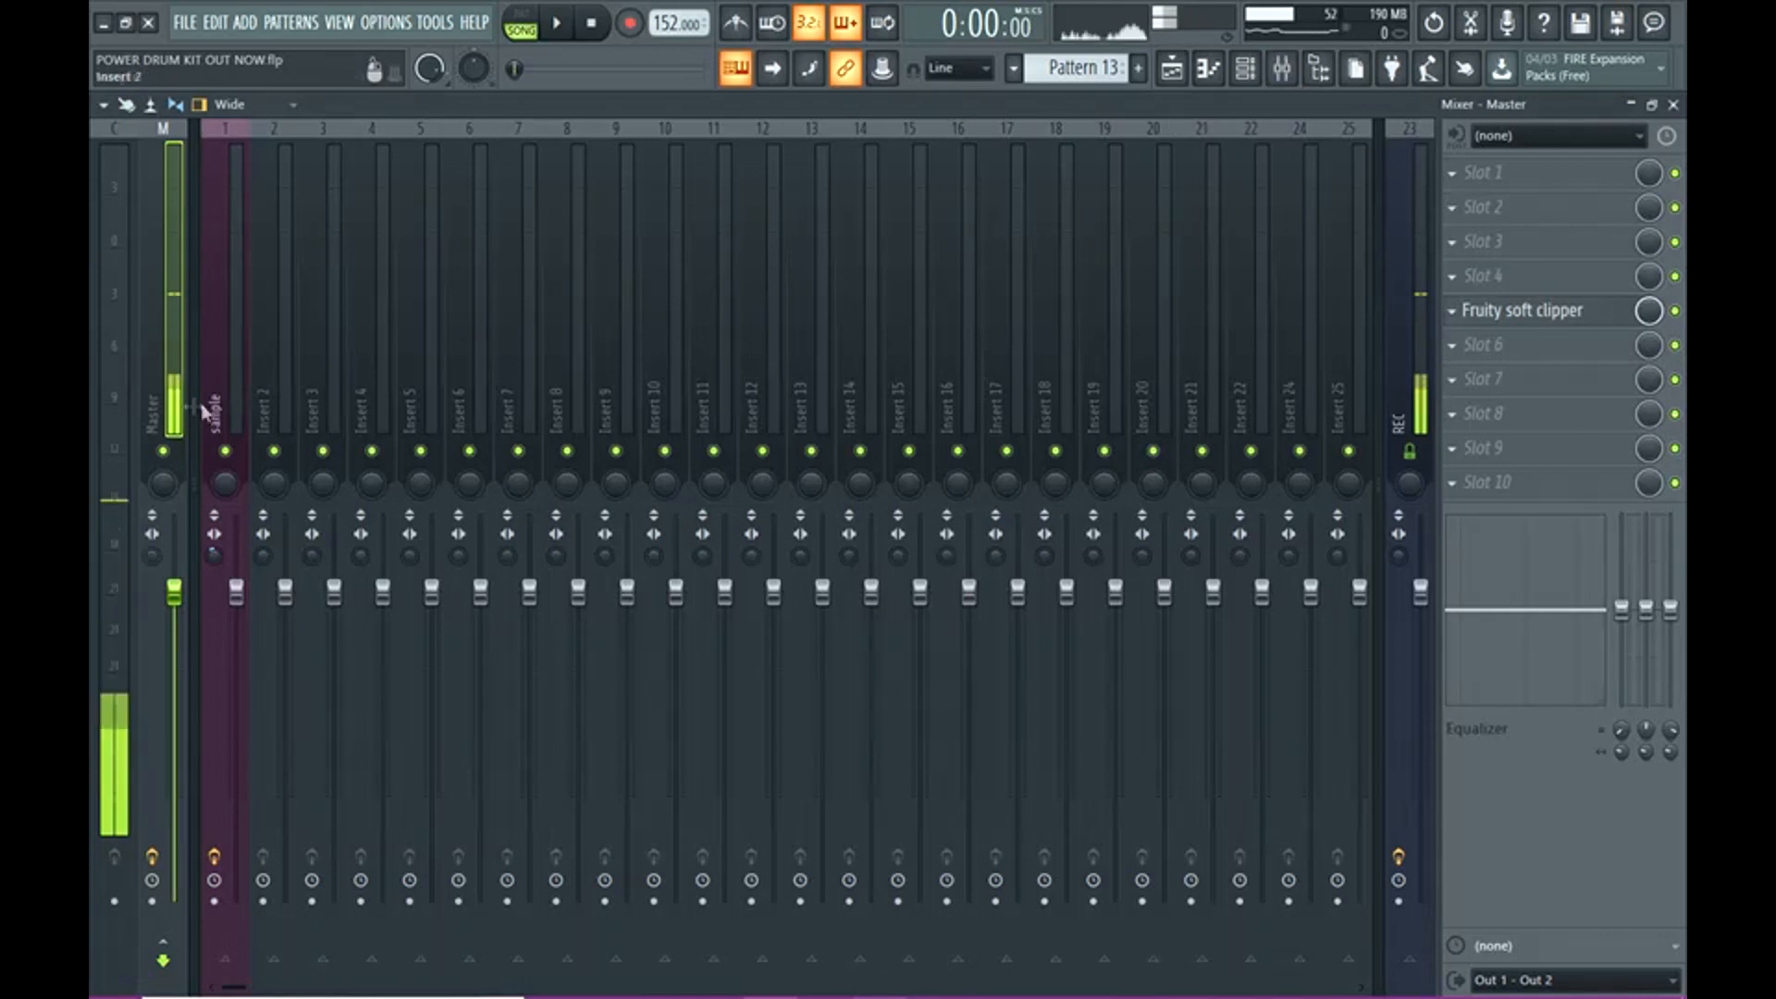
Step: Route the selected drum channels to mixer inserts 2–8 and select the CH 808 03 insert
click(289, 280)
right_click(286, 281)
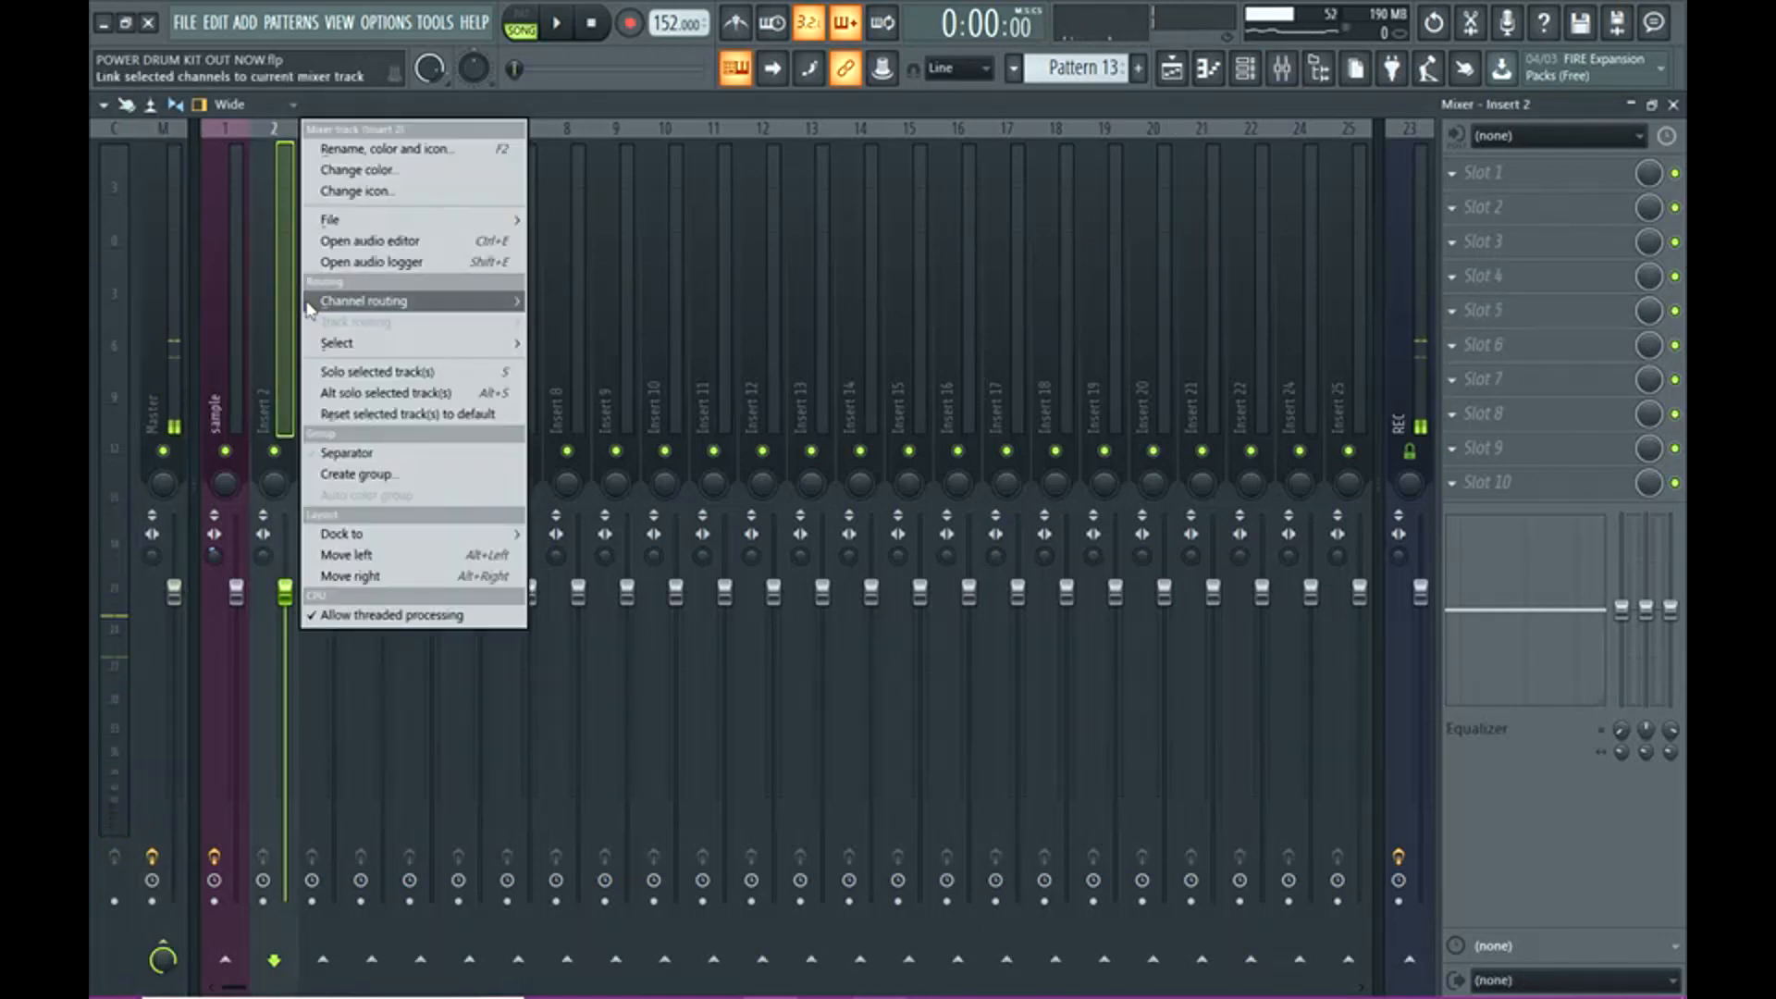
mouse_move(509, 300)
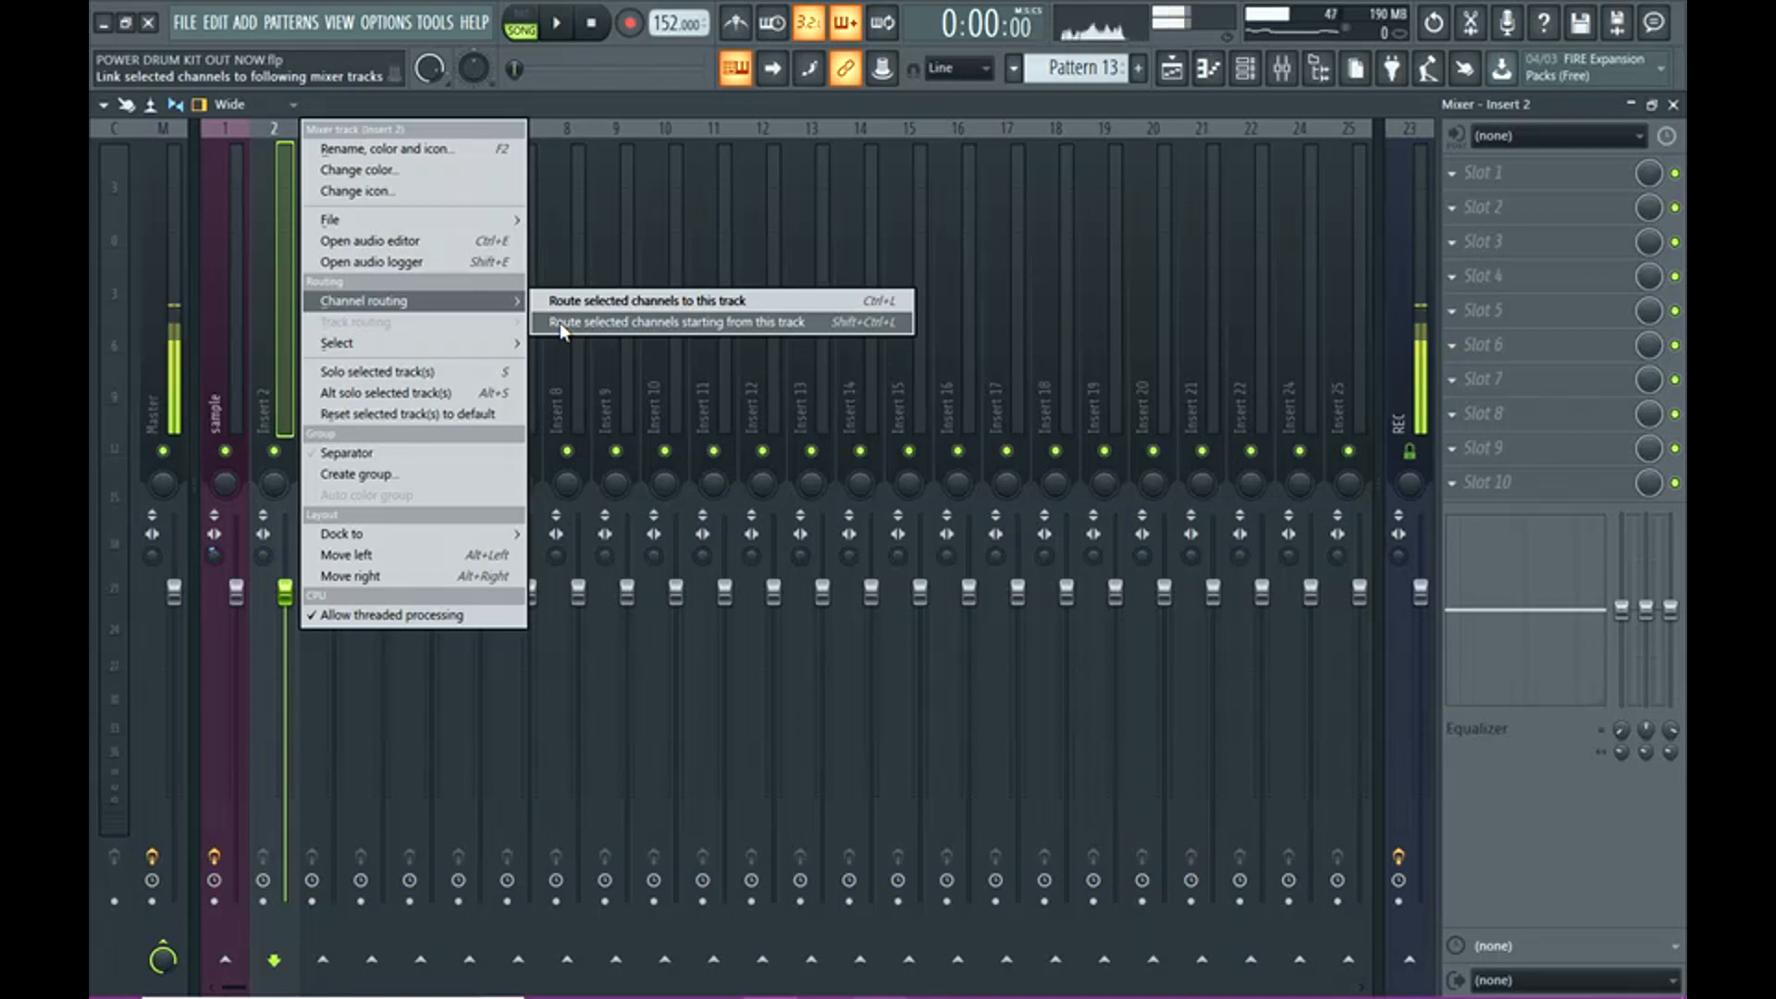
click(558, 322)
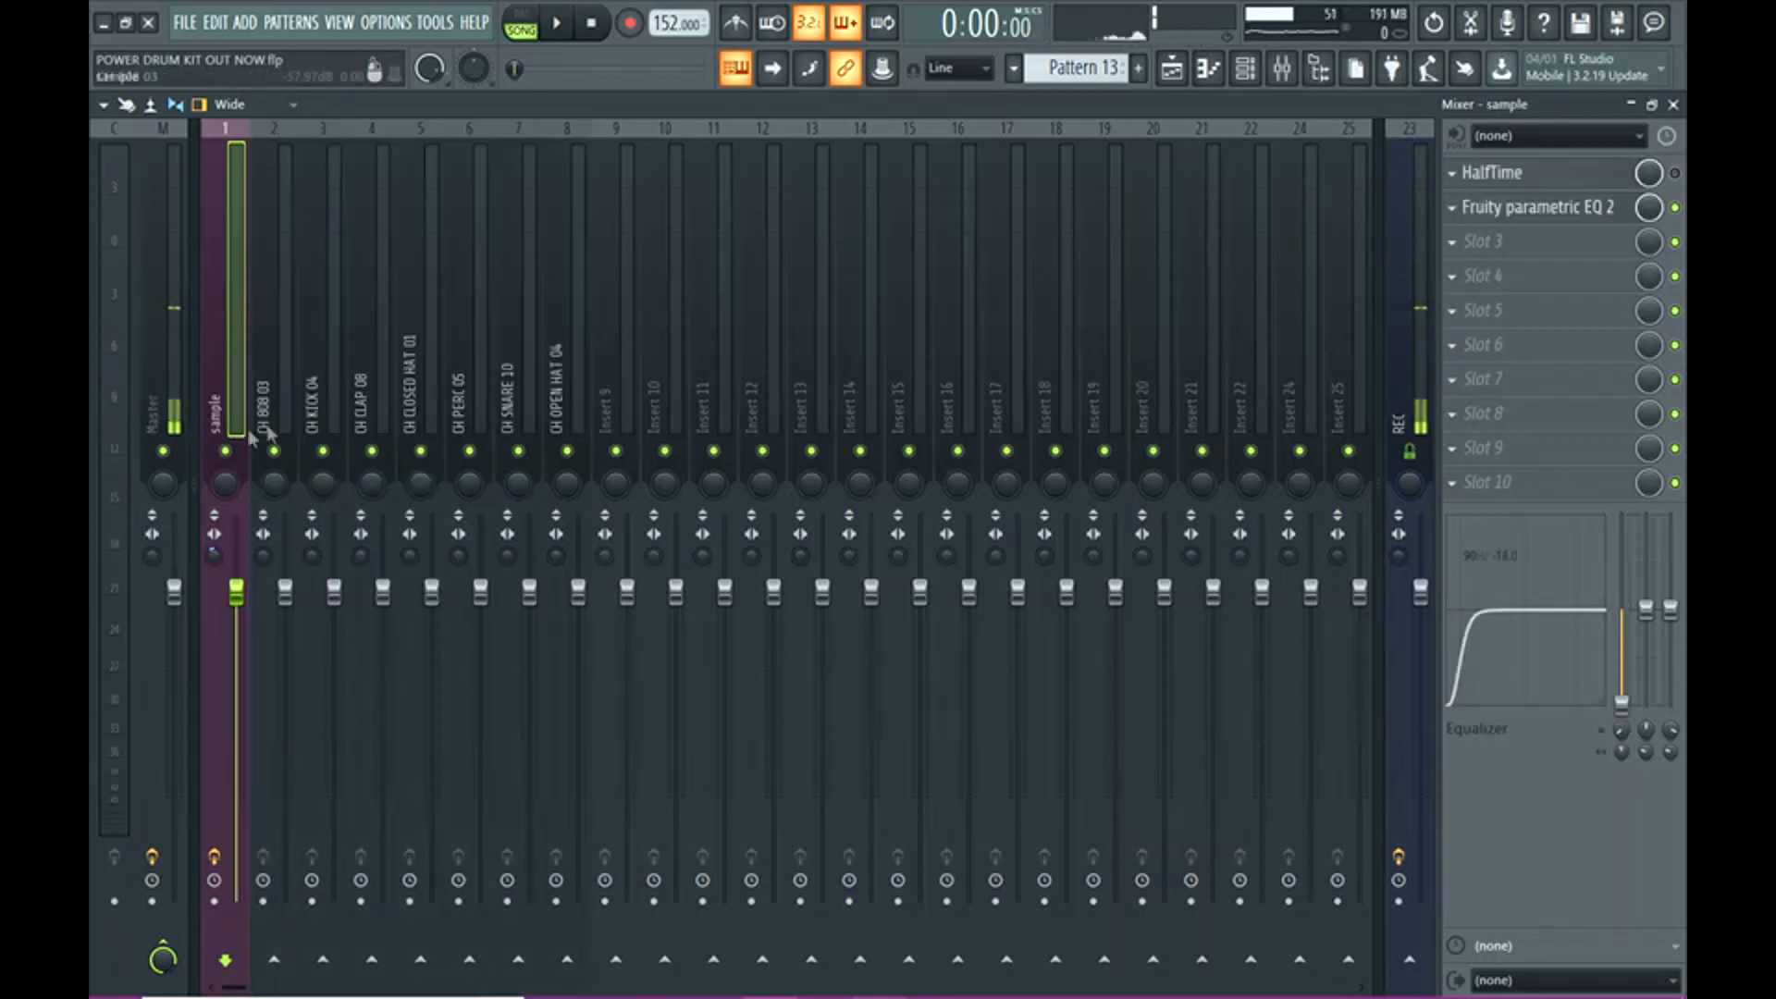
click(287, 403)
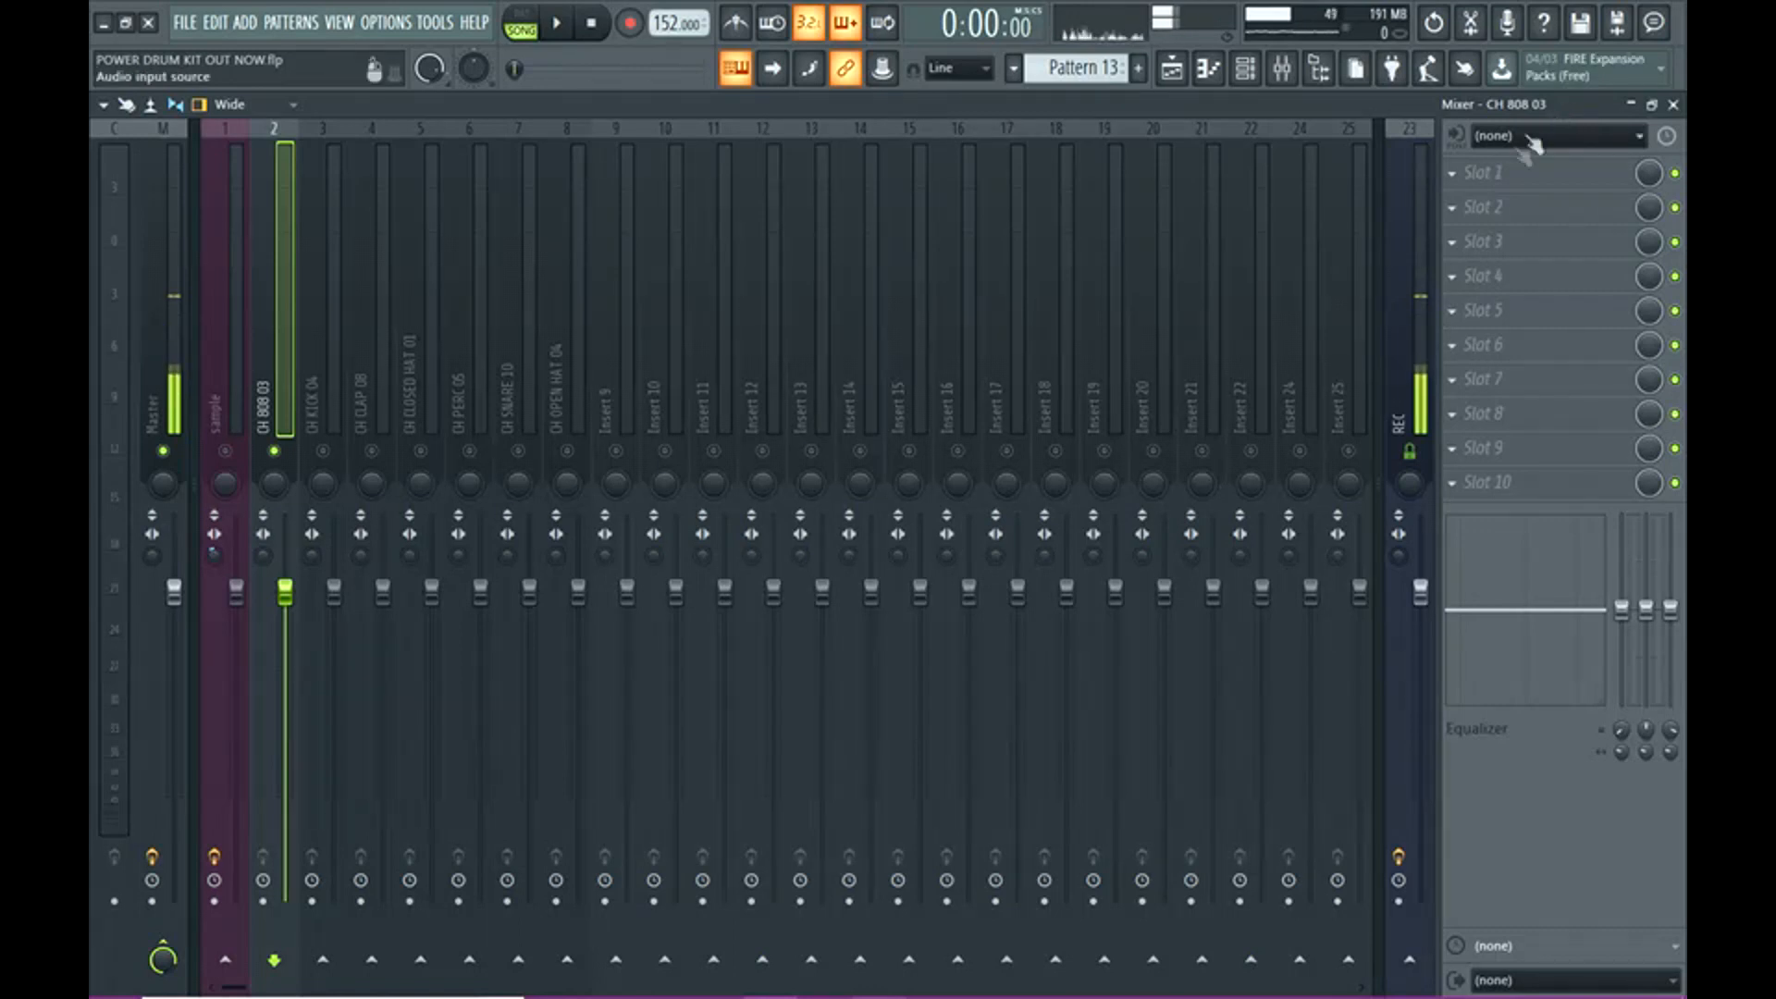
Step: Load Saturation Knob into CH 808 03's Slot 1, set Keep Low, and audition it
click(1498, 174)
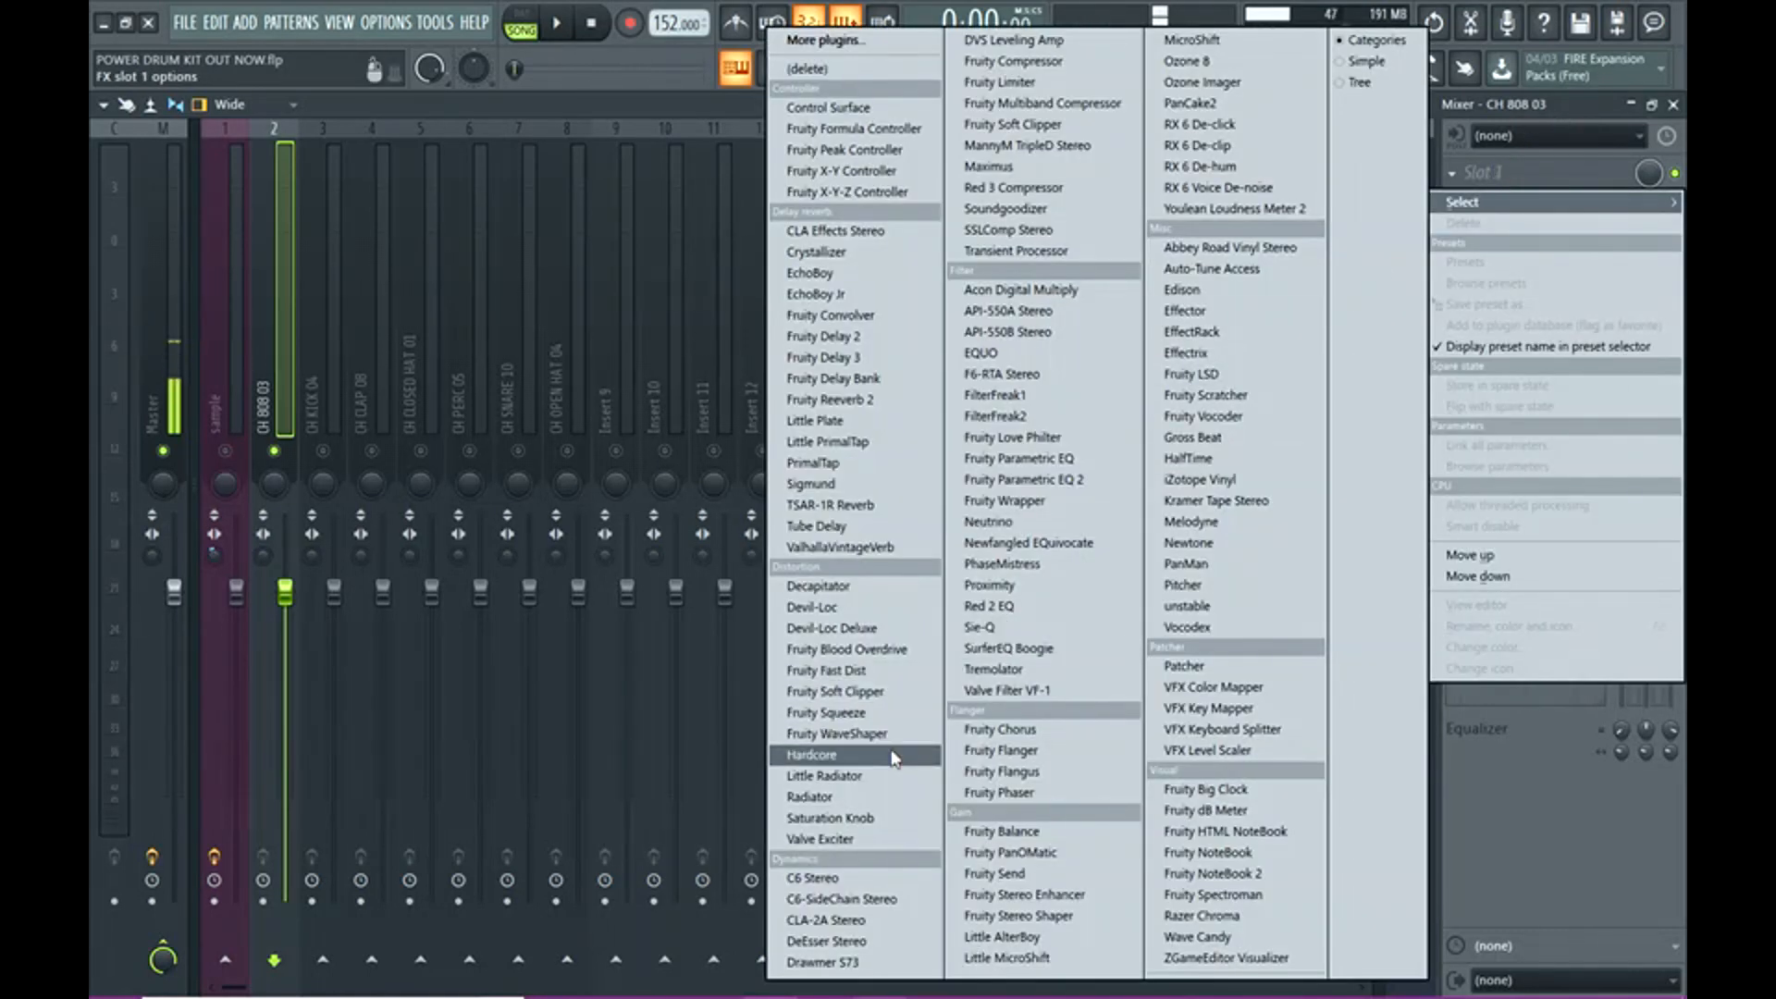
click(856, 818)
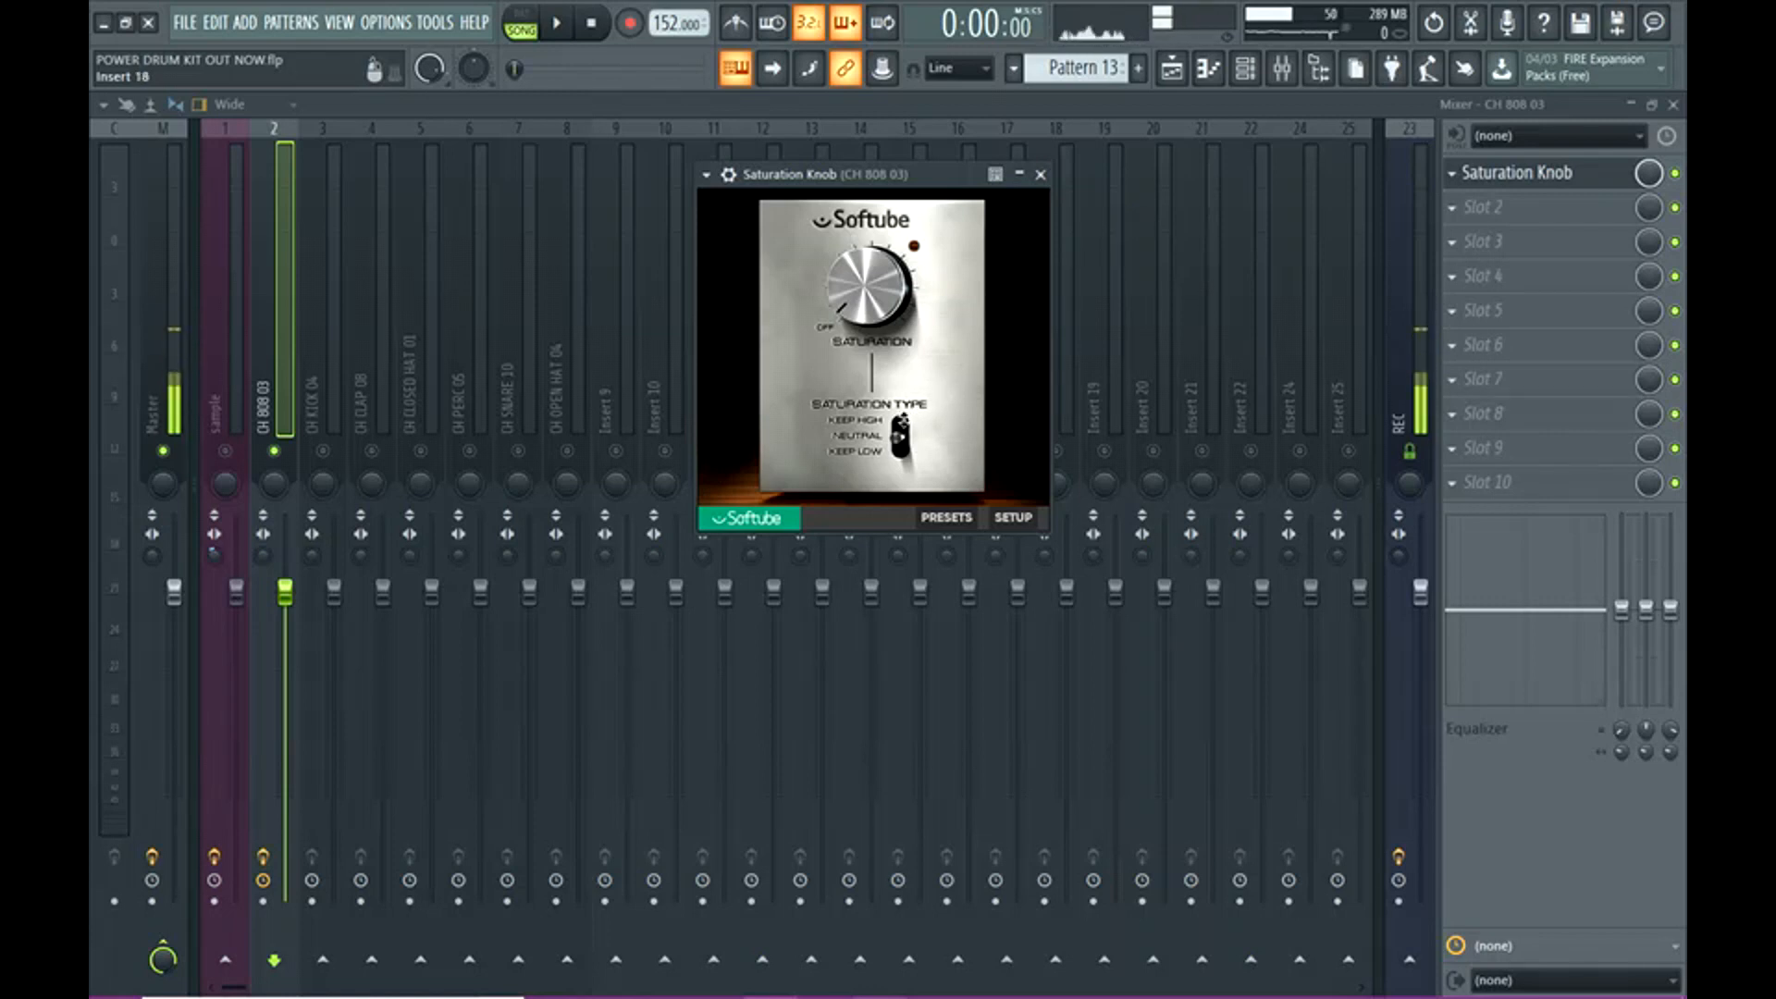
click(899, 434)
key(space)
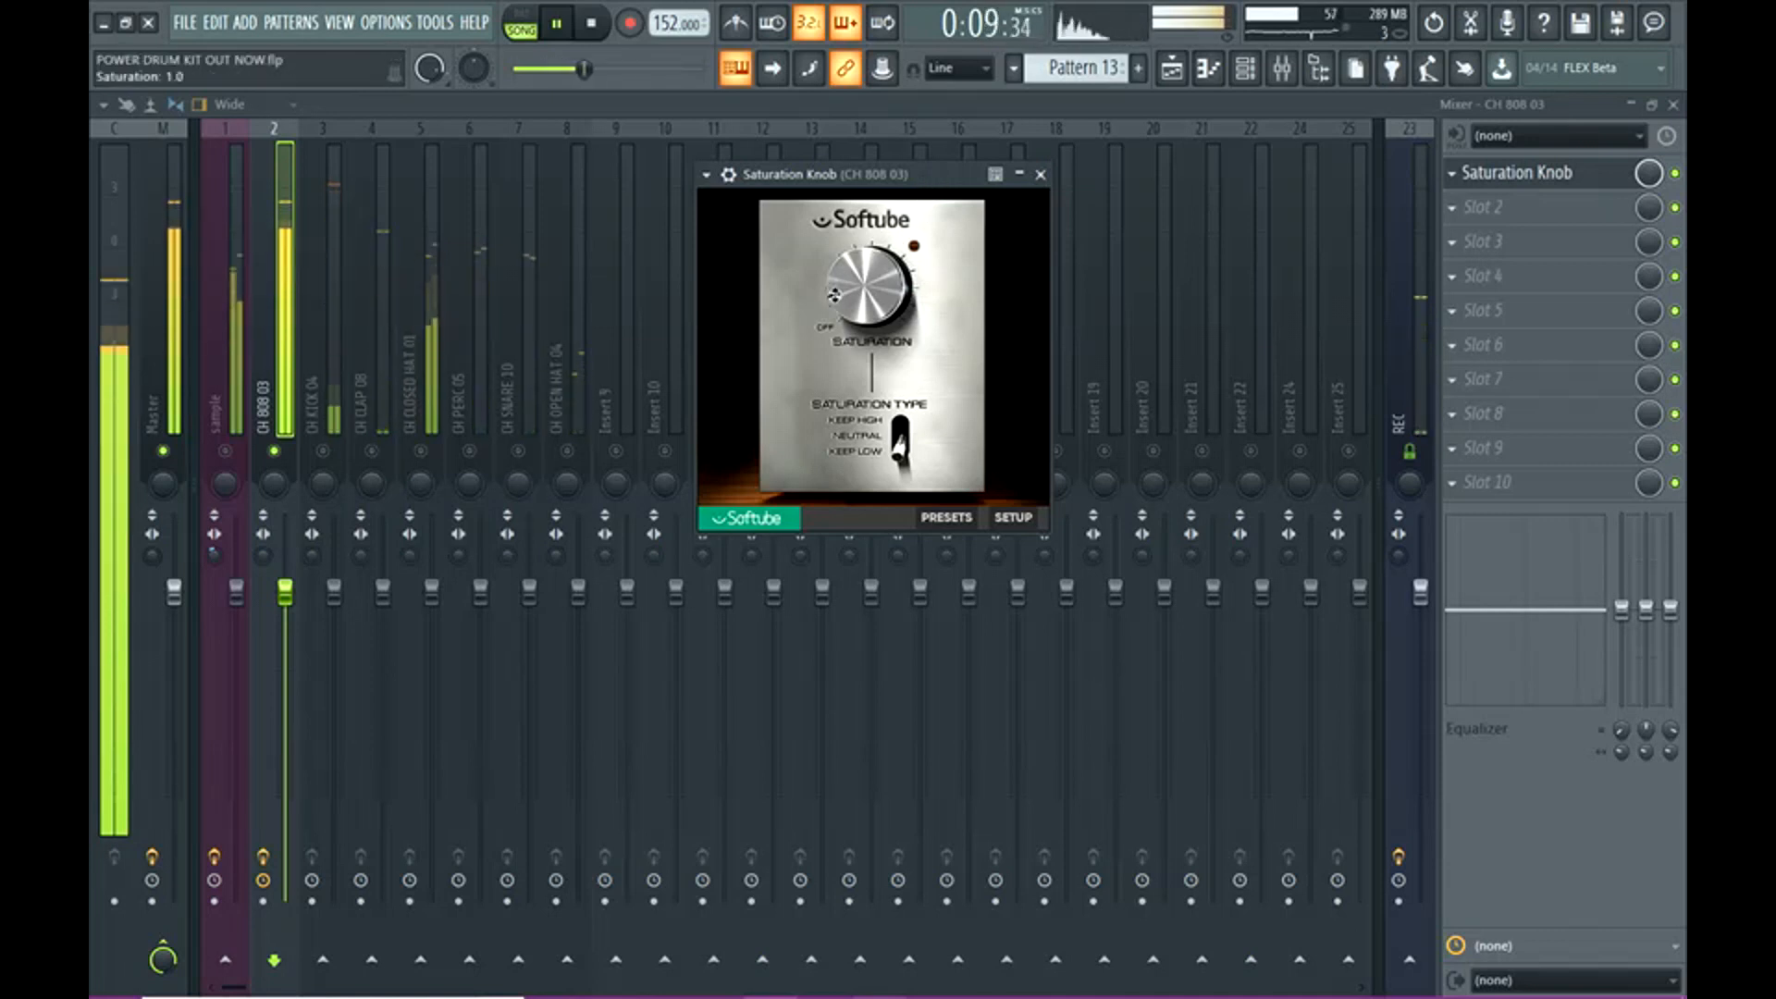
click(1040, 174)
key(space)
Step: A/B the 808 insert's effects during playback, then reopen its Saturation Knob settings
click(264, 858)
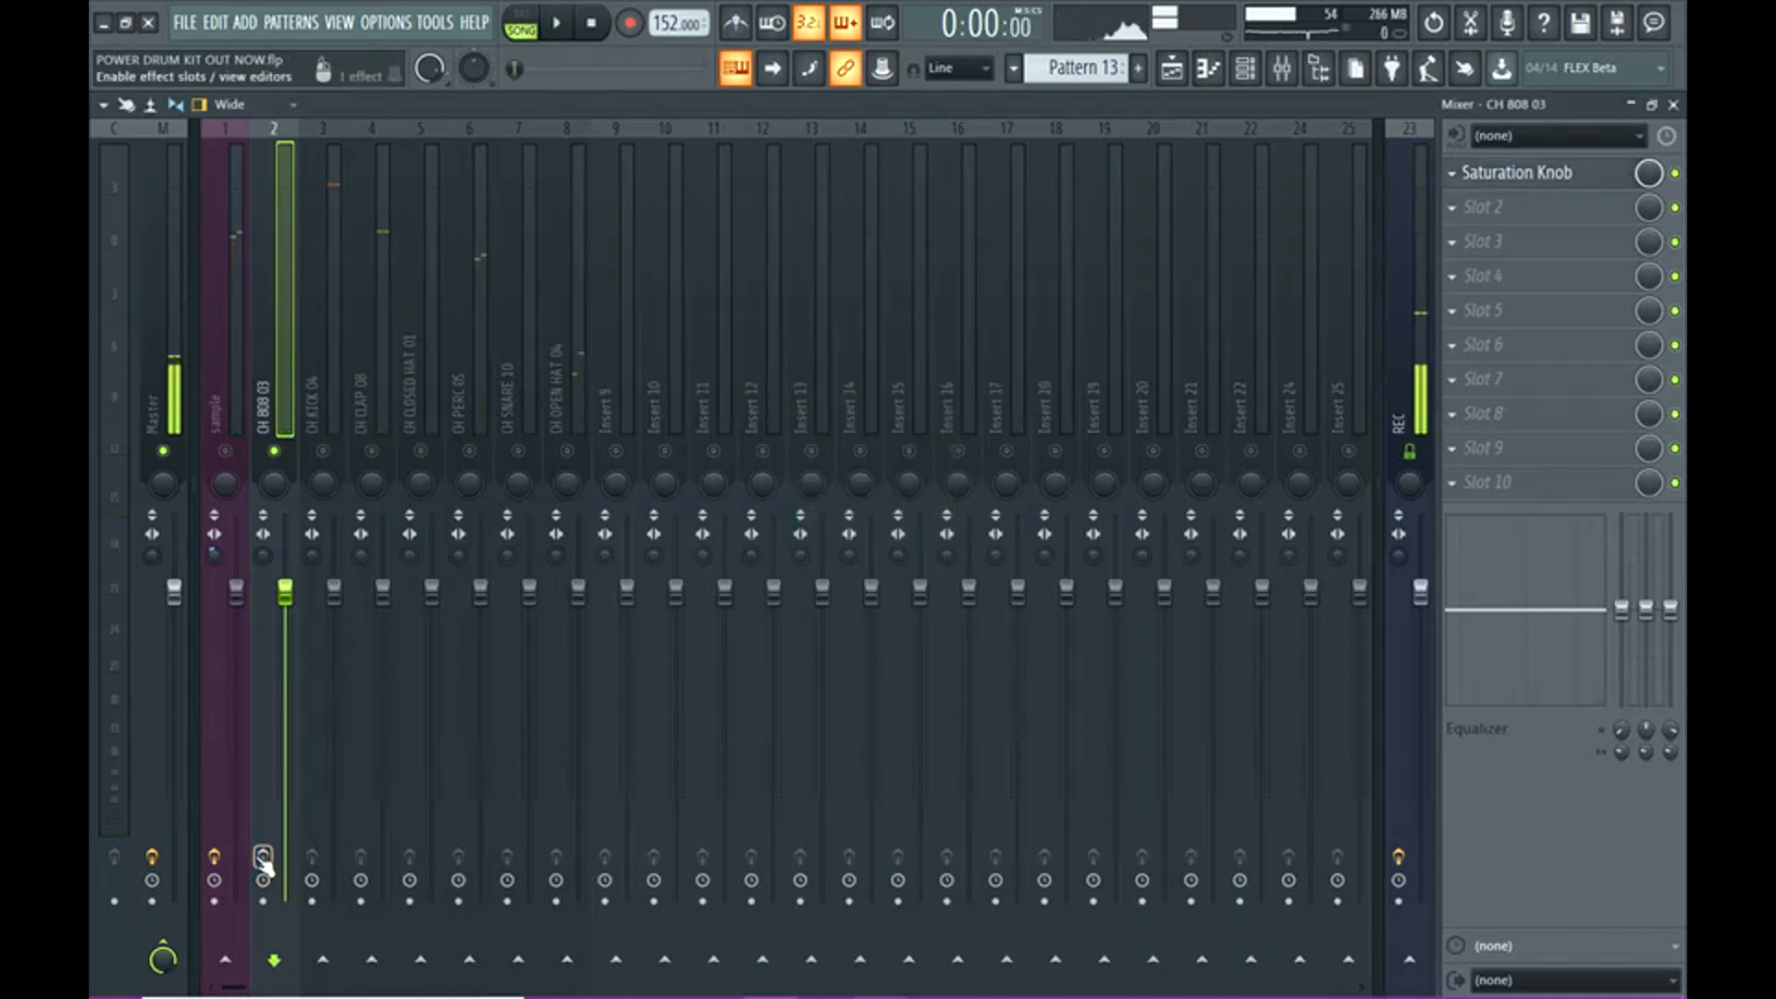
key(space)
click(263, 858)
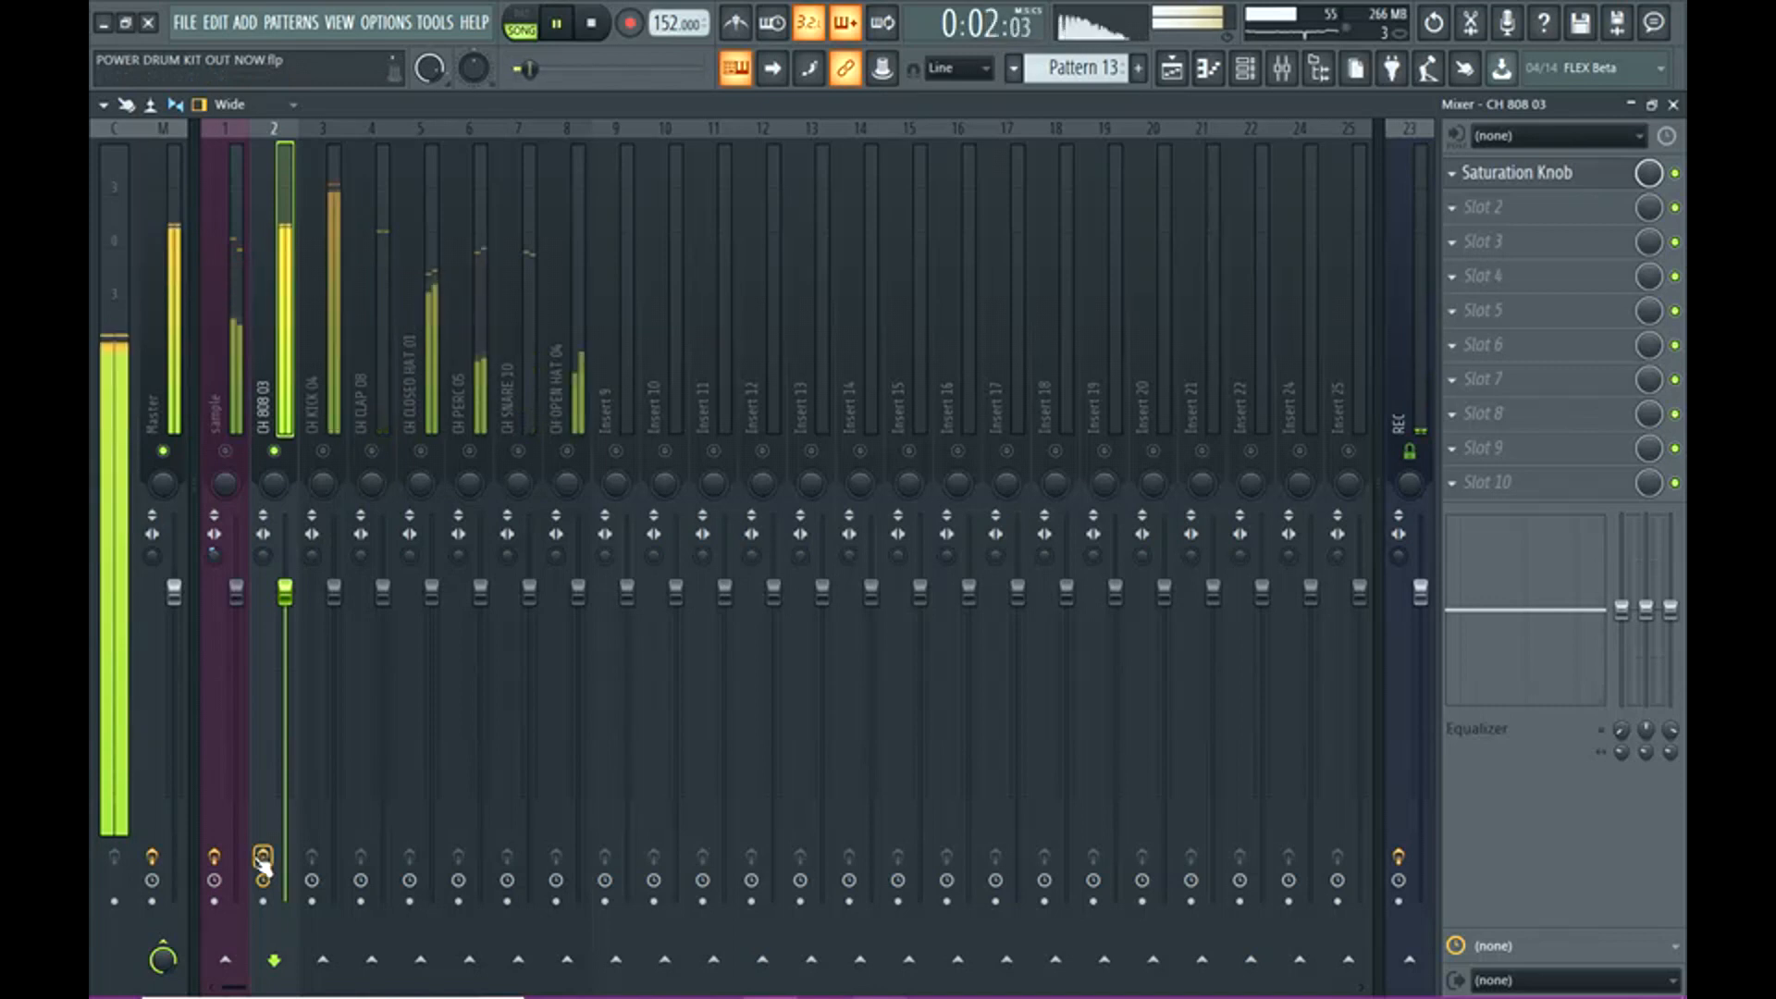
key(space)
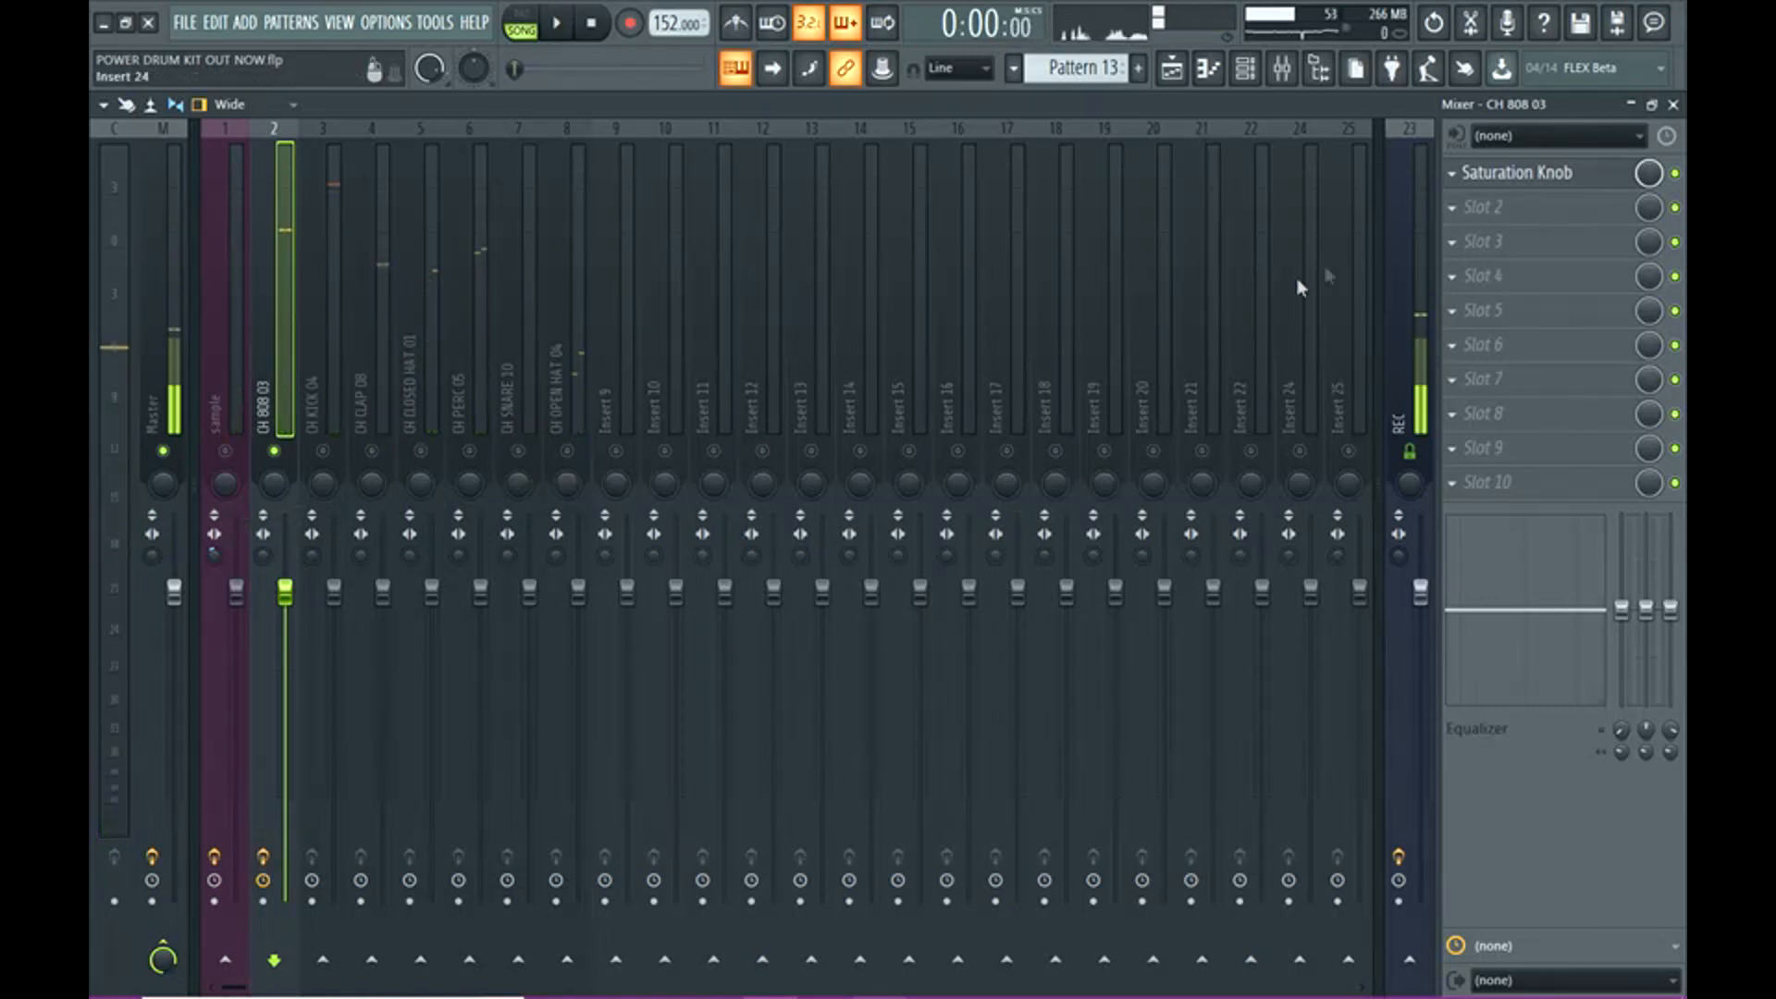
click(1557, 181)
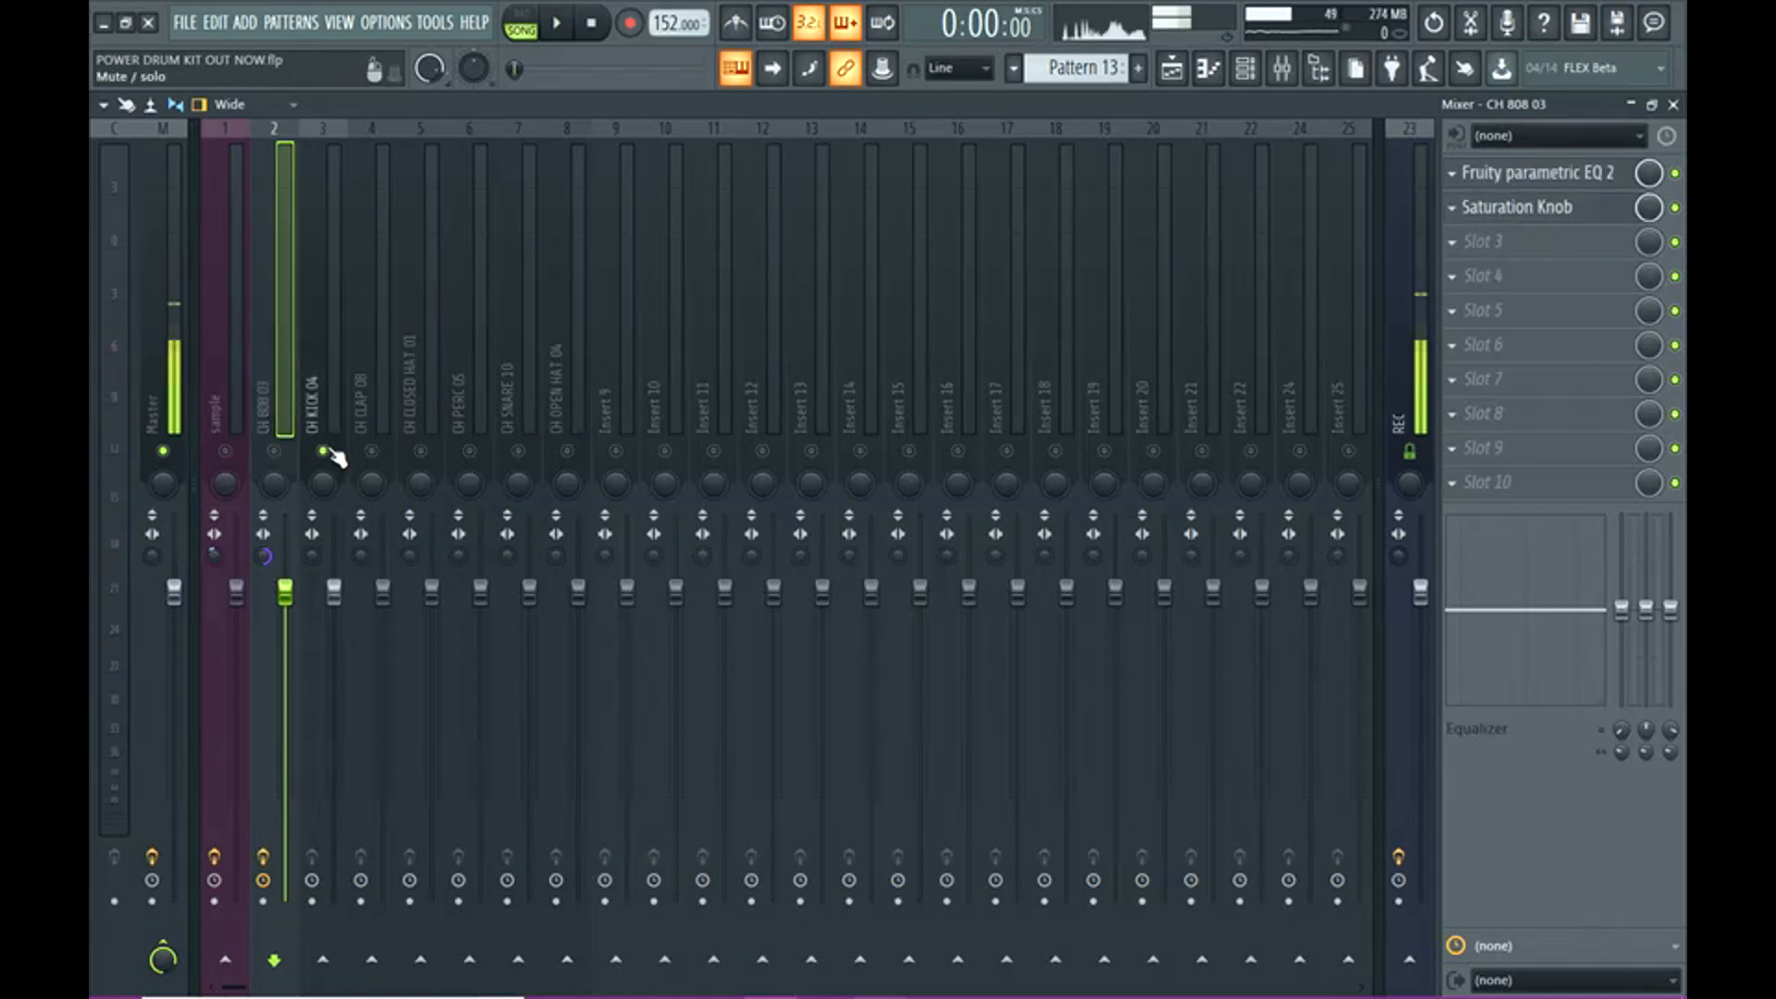
Step: Narrow CH KICK 04 to 33% merged and boost near 3 kHz with Fruity parametric EQ 2
click(317, 413)
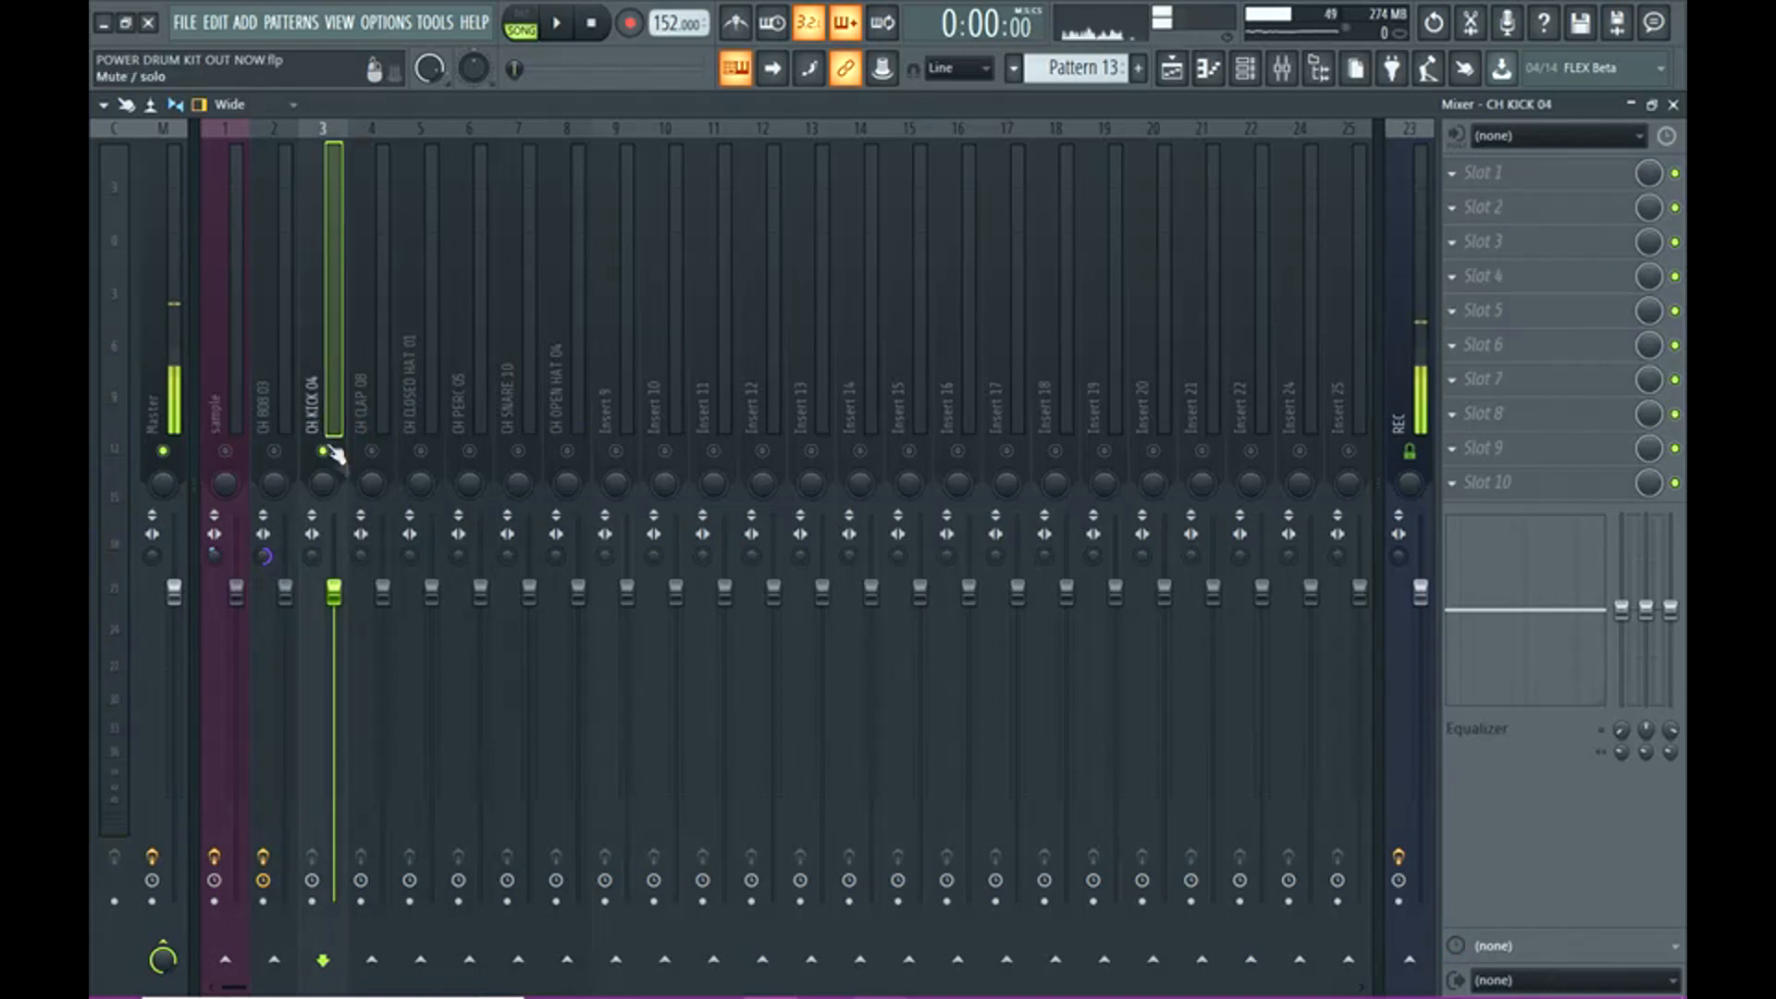
drag(313, 558, 313, 527)
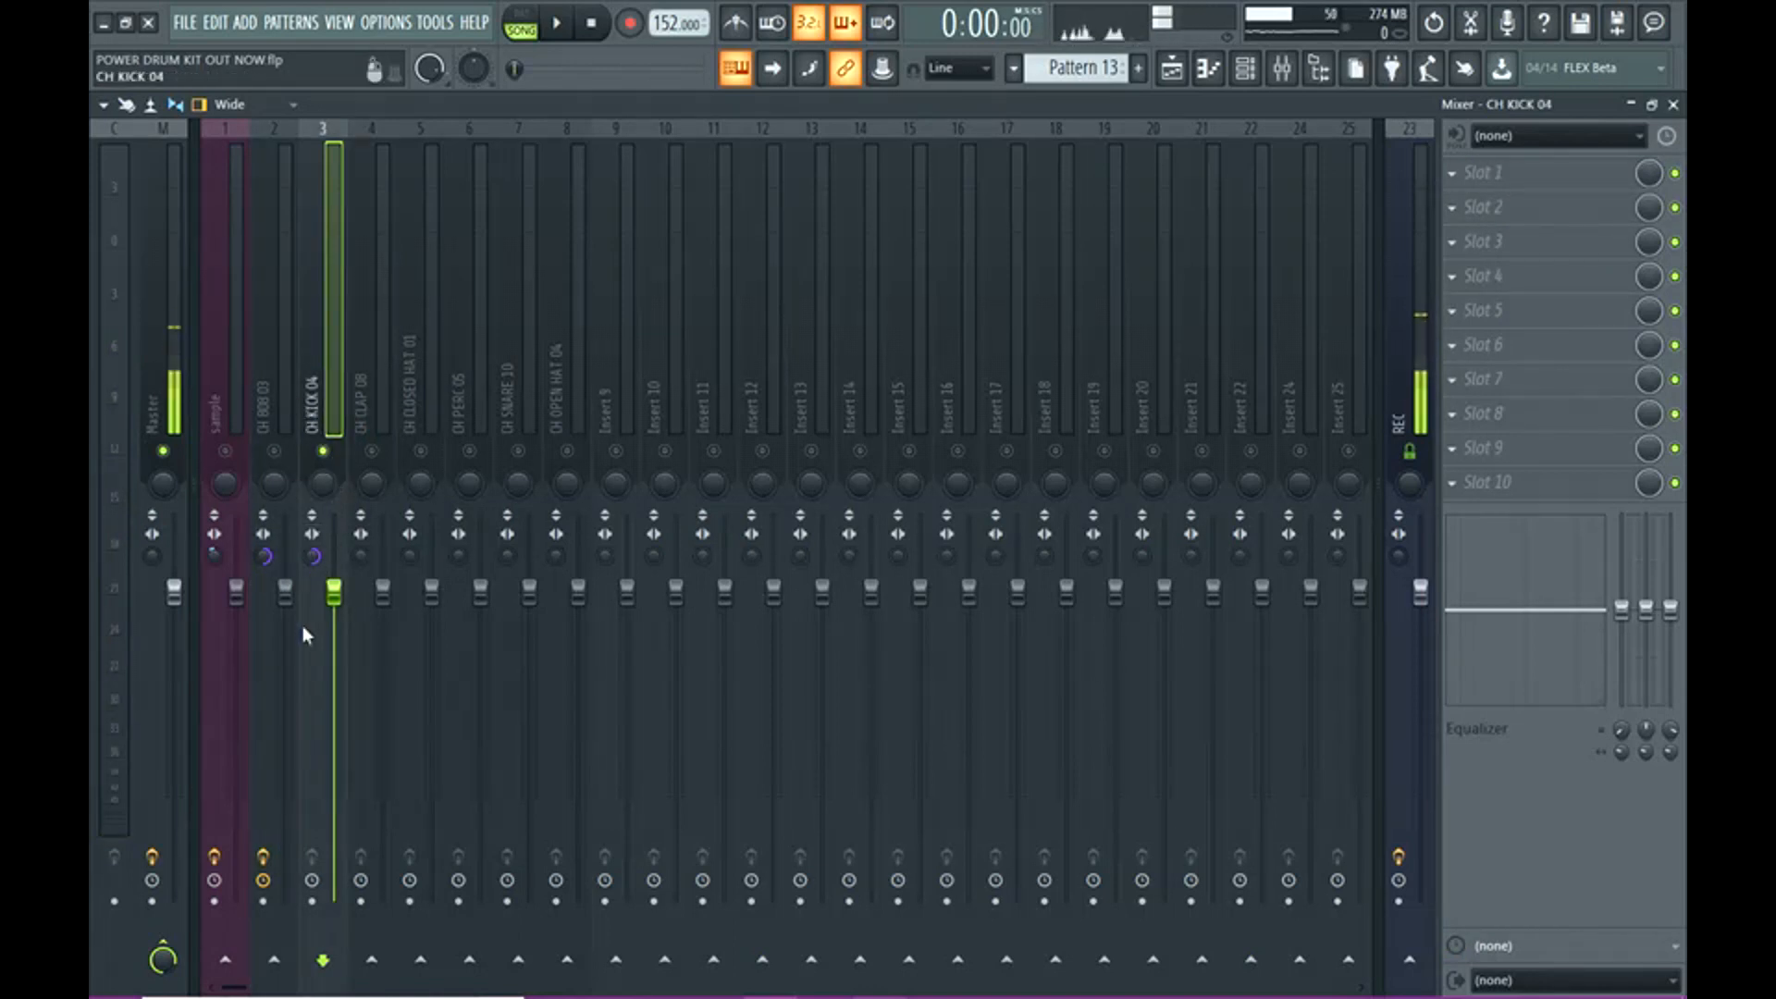
click(1480, 173)
click(1045, 505)
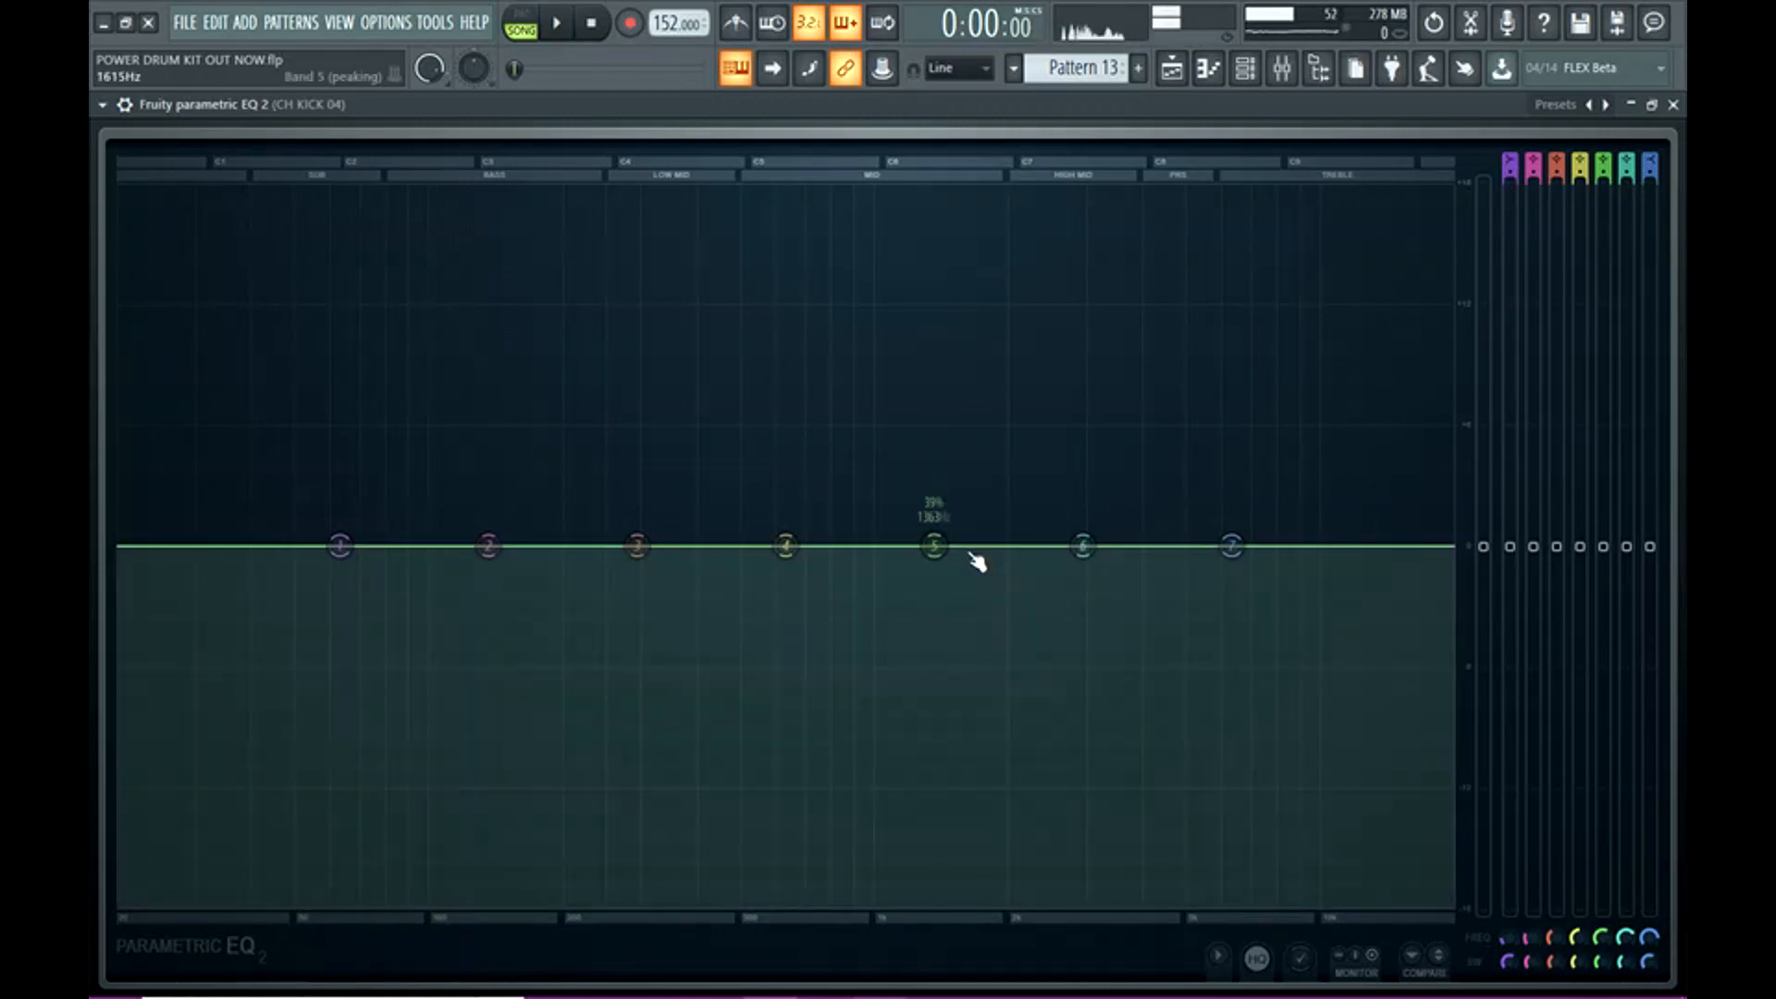
mouse_move(1082, 549)
mouse_down()
mouse_move(1093, 490)
mouse_move(1092, 519)
mouse_up()
key(space)
key(space)
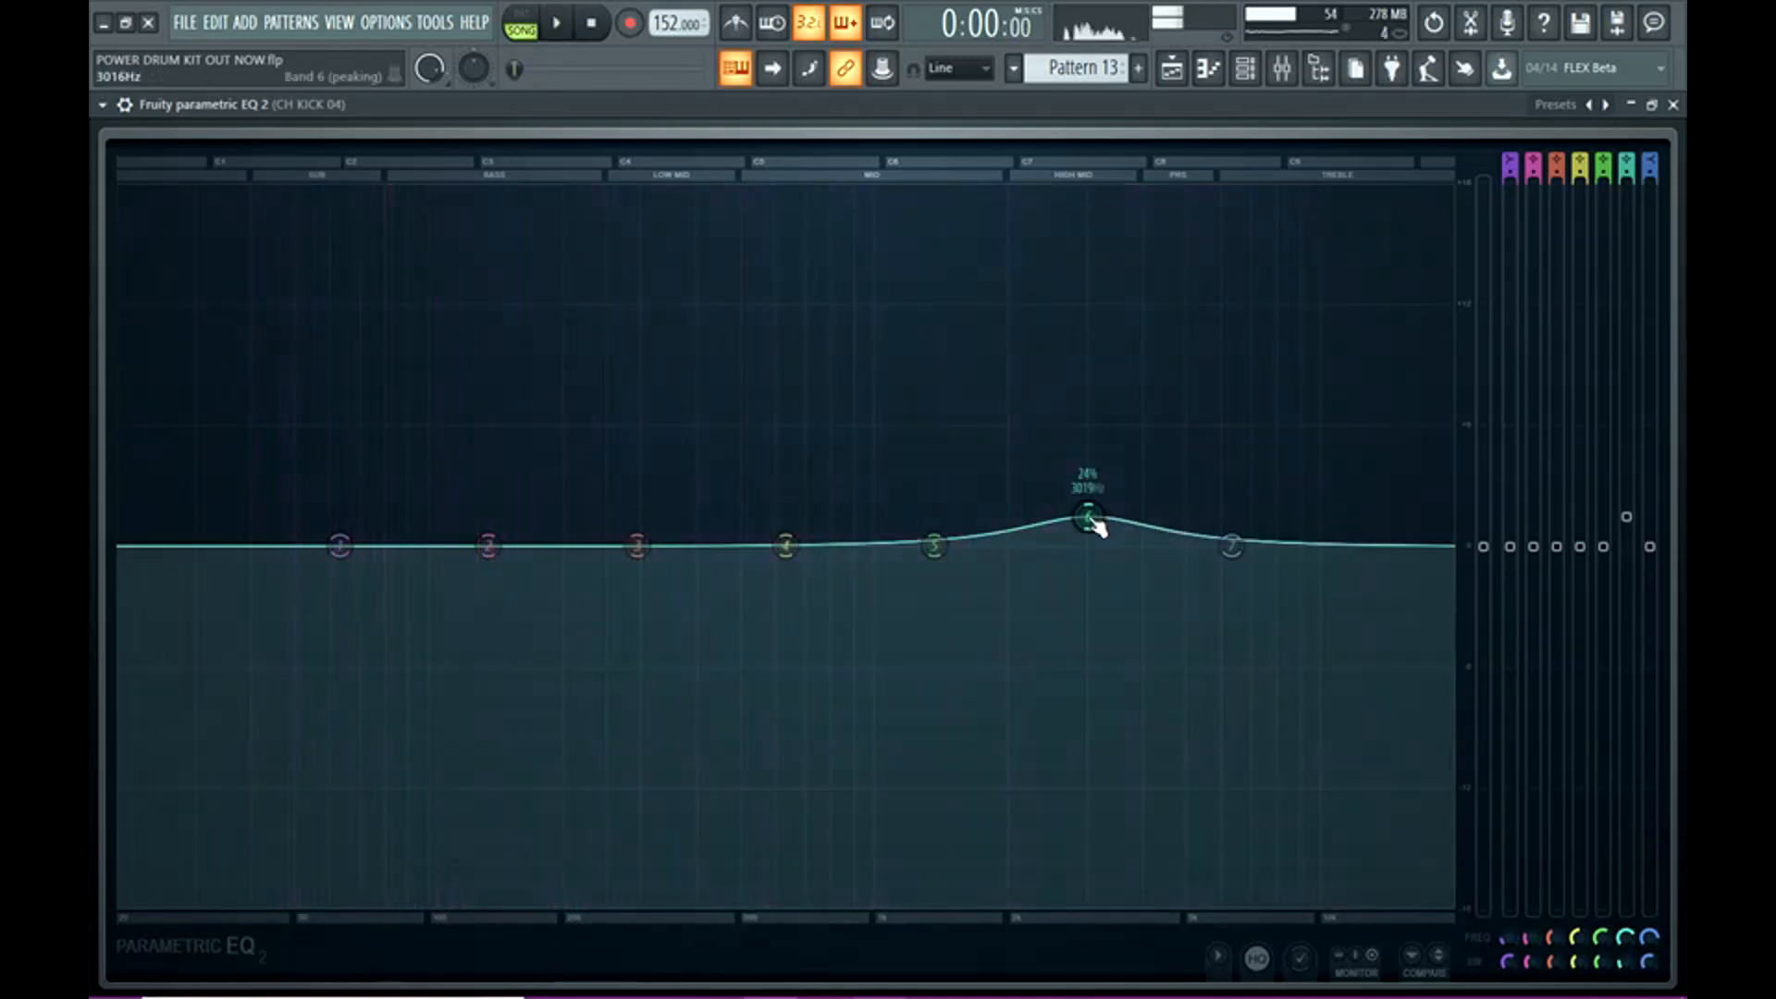
click(1672, 105)
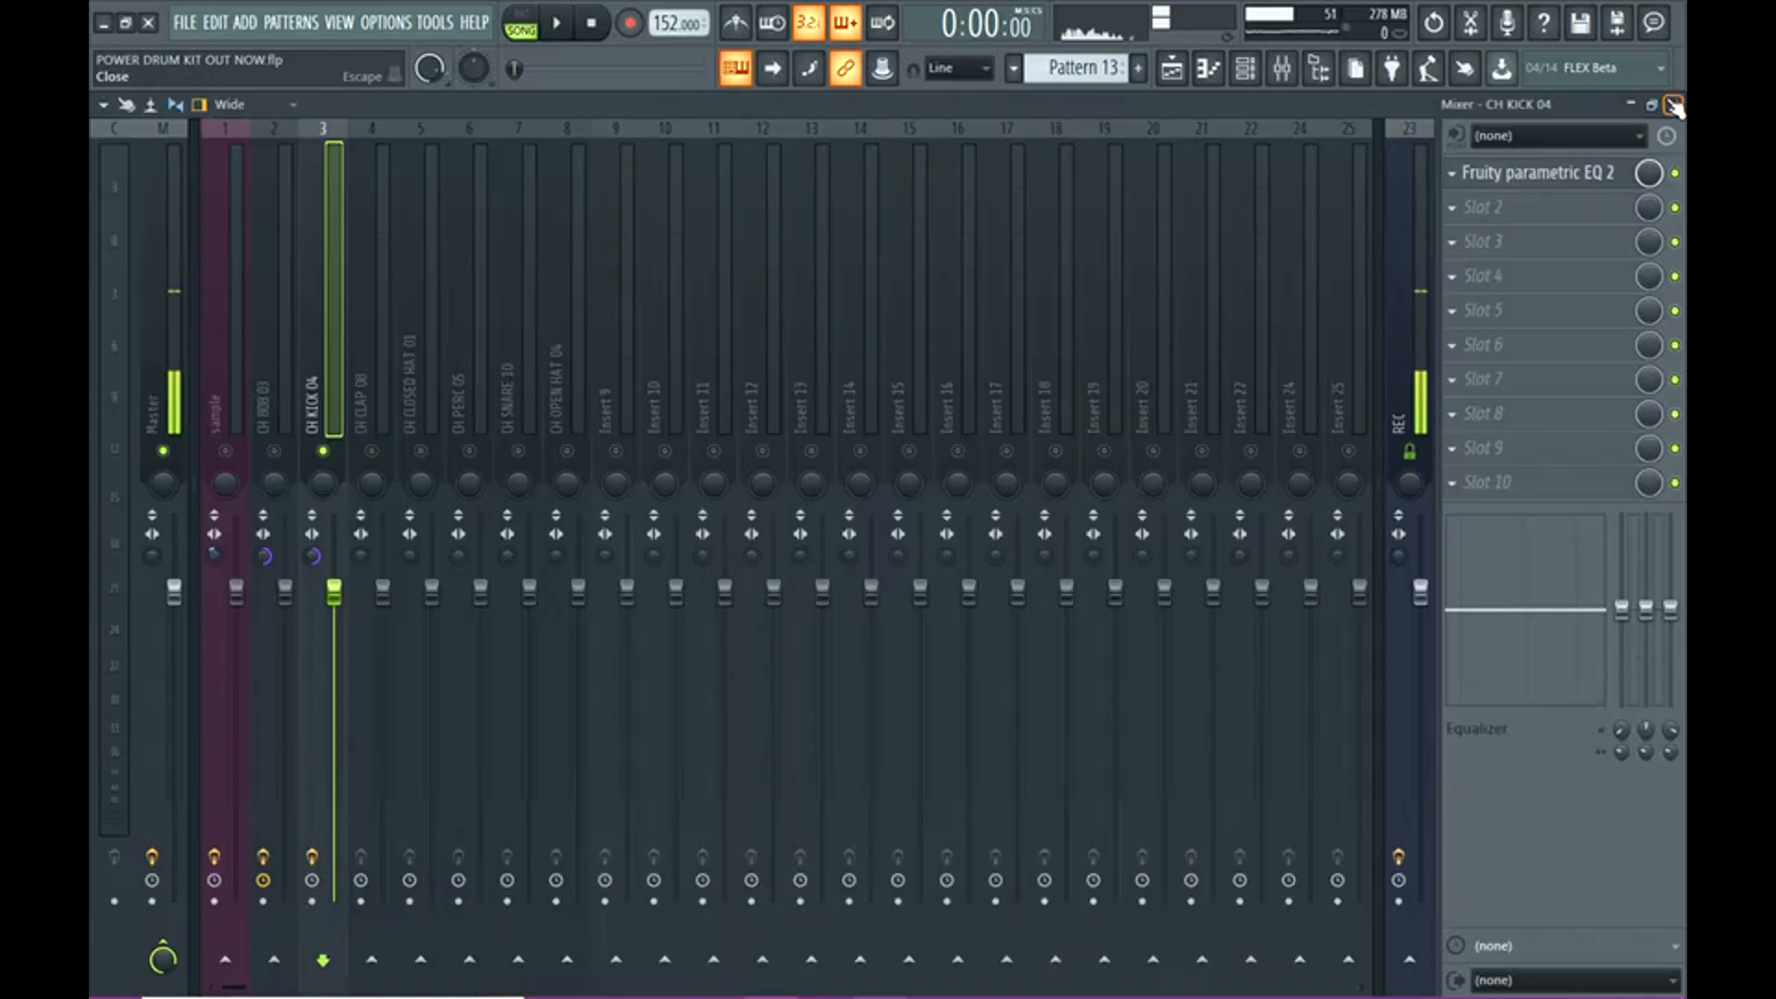
Step: Cut the low end of CH CLAP 08 to -14.4 dB and CH PERC 05 to -18 dB
click(369, 379)
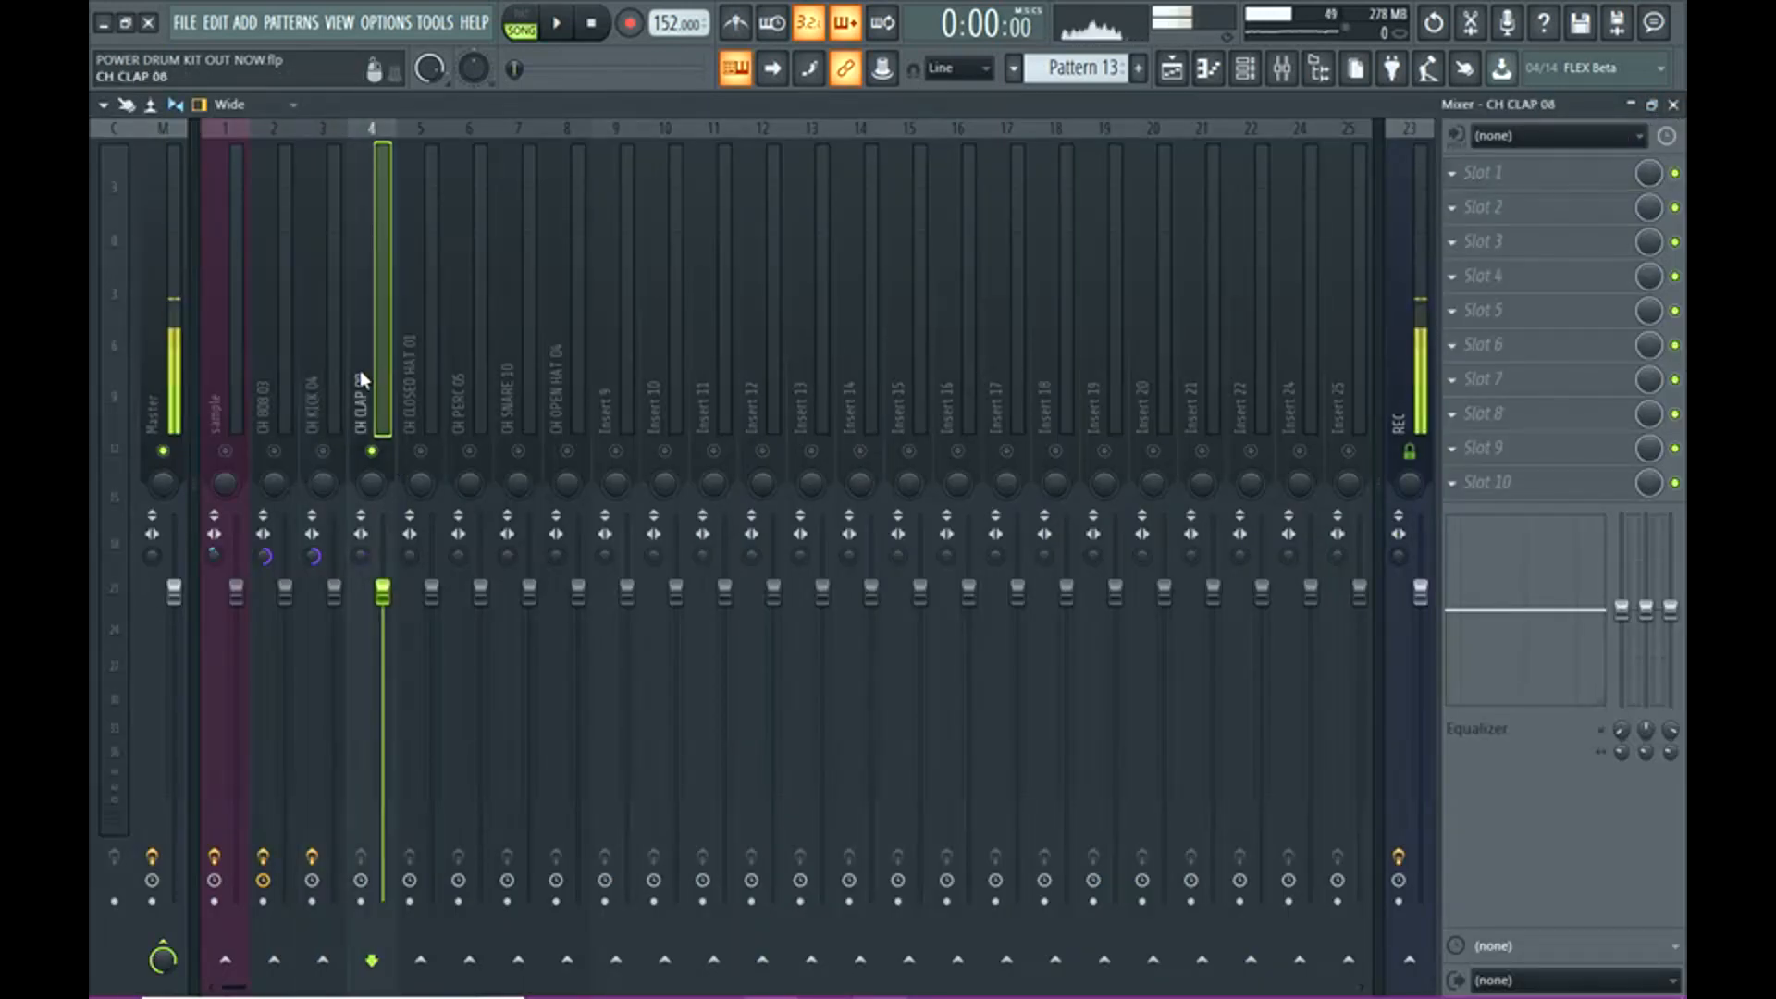
drag(1621, 610, 1621, 703)
click(430, 376)
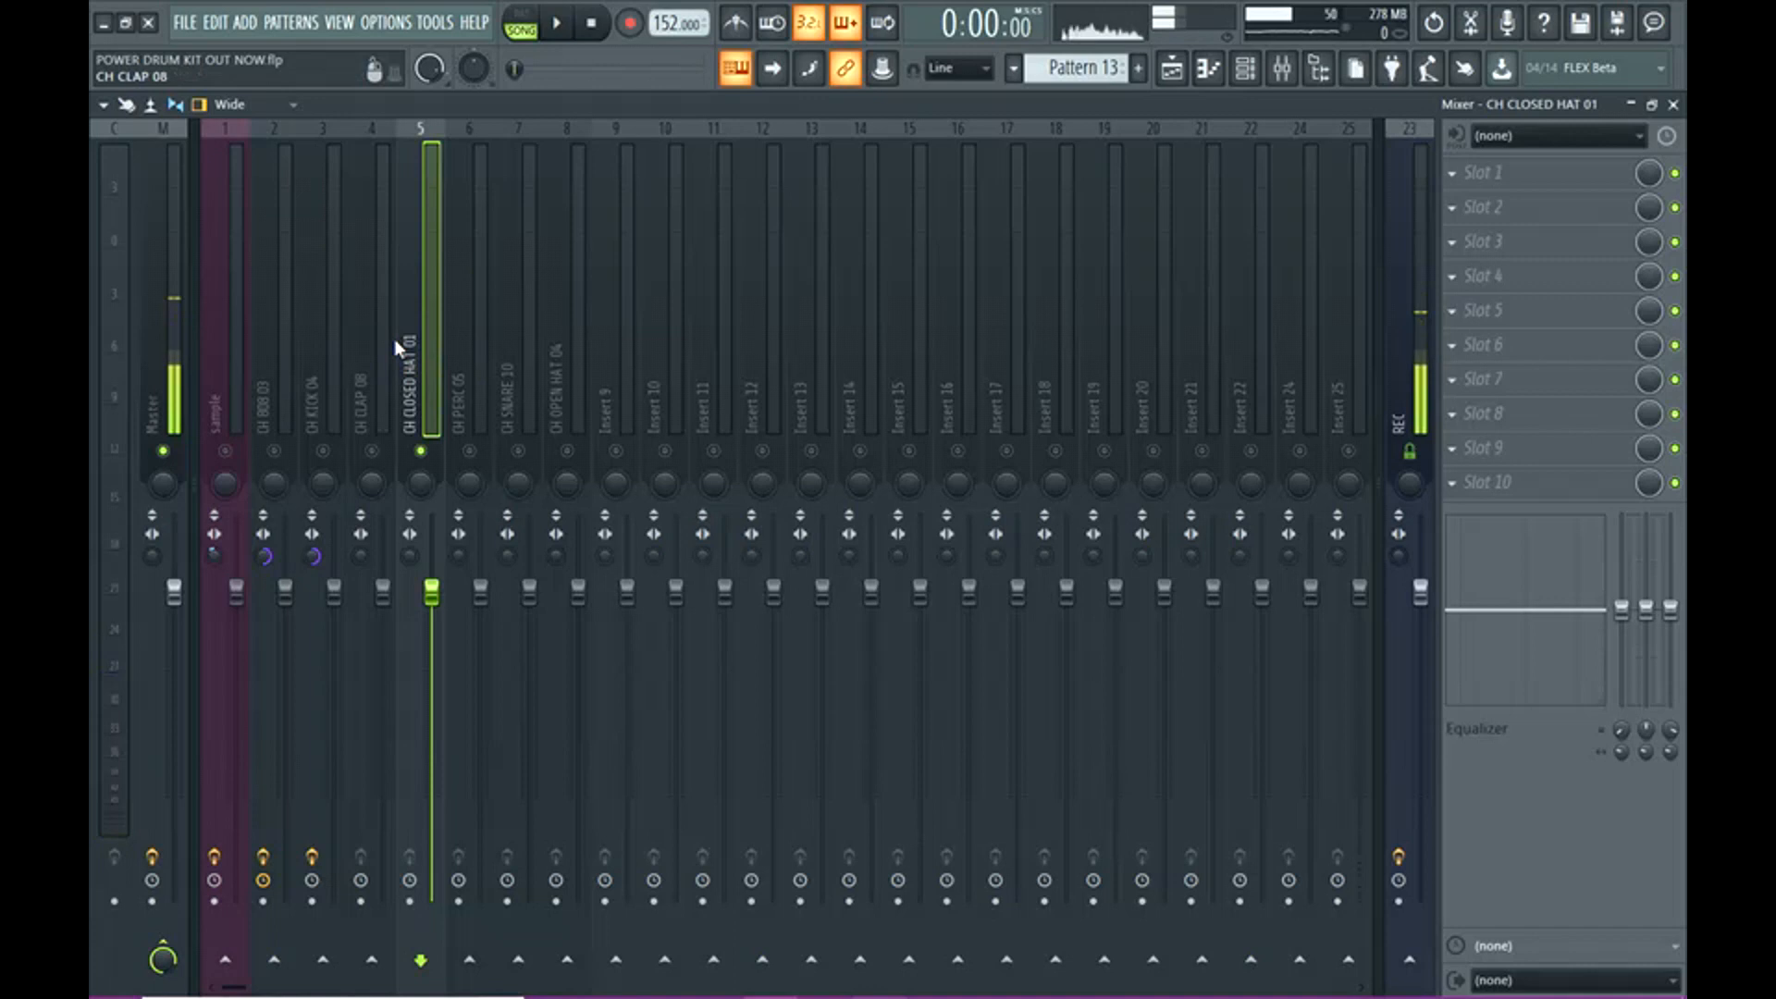
click(464, 397)
drag(1621, 610, 1620, 736)
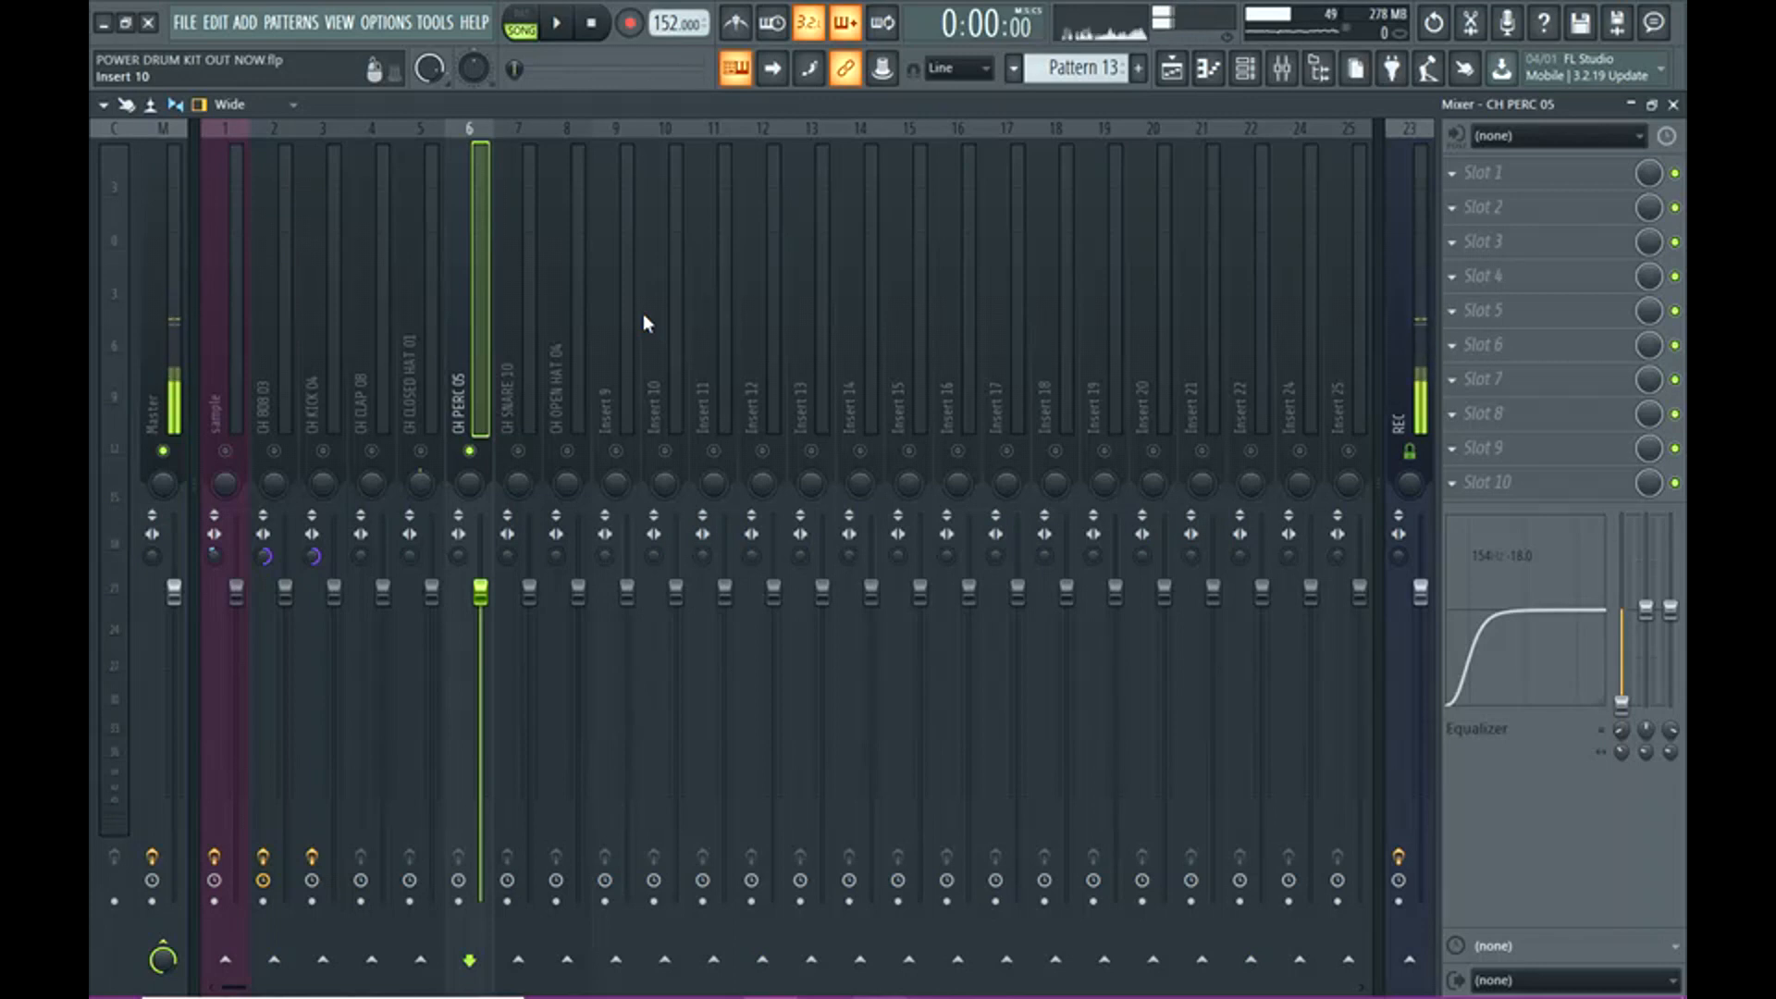
right_click(488, 453)
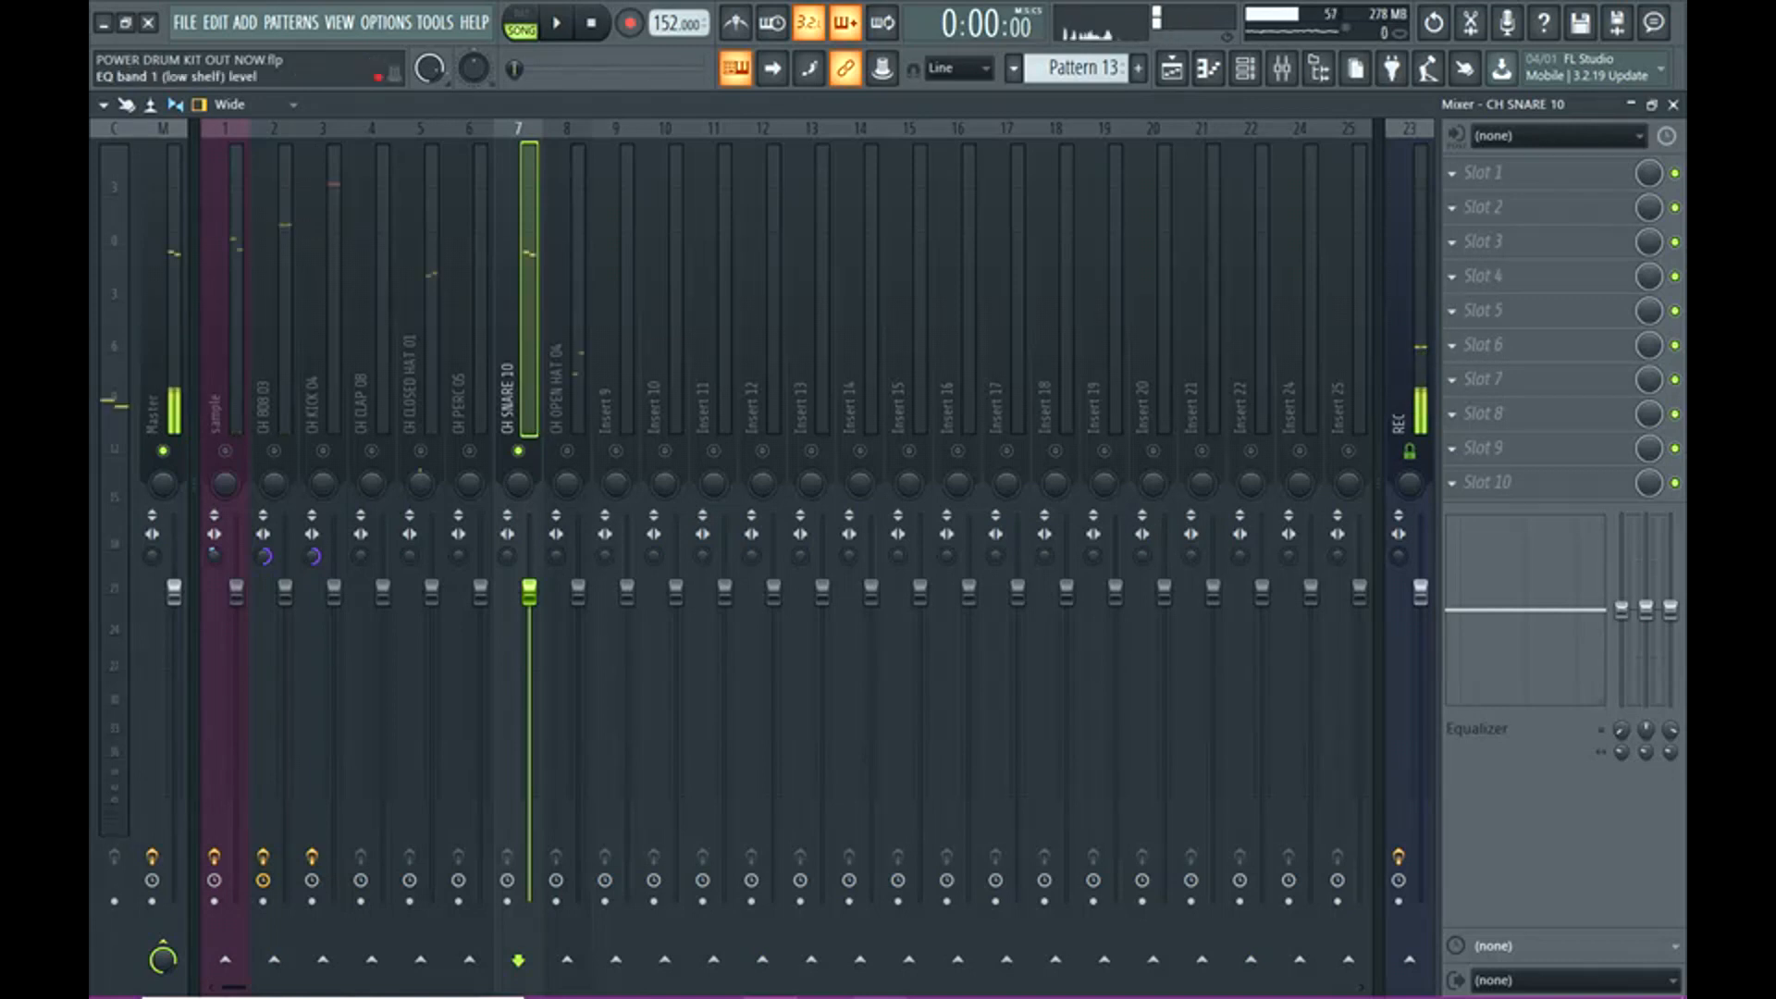
Step: Cut CH SNARE 10's low end fully, audition CH OPEN HAT 04, then solo the sample track
drag(1621, 610, 1621, 707)
key(space)
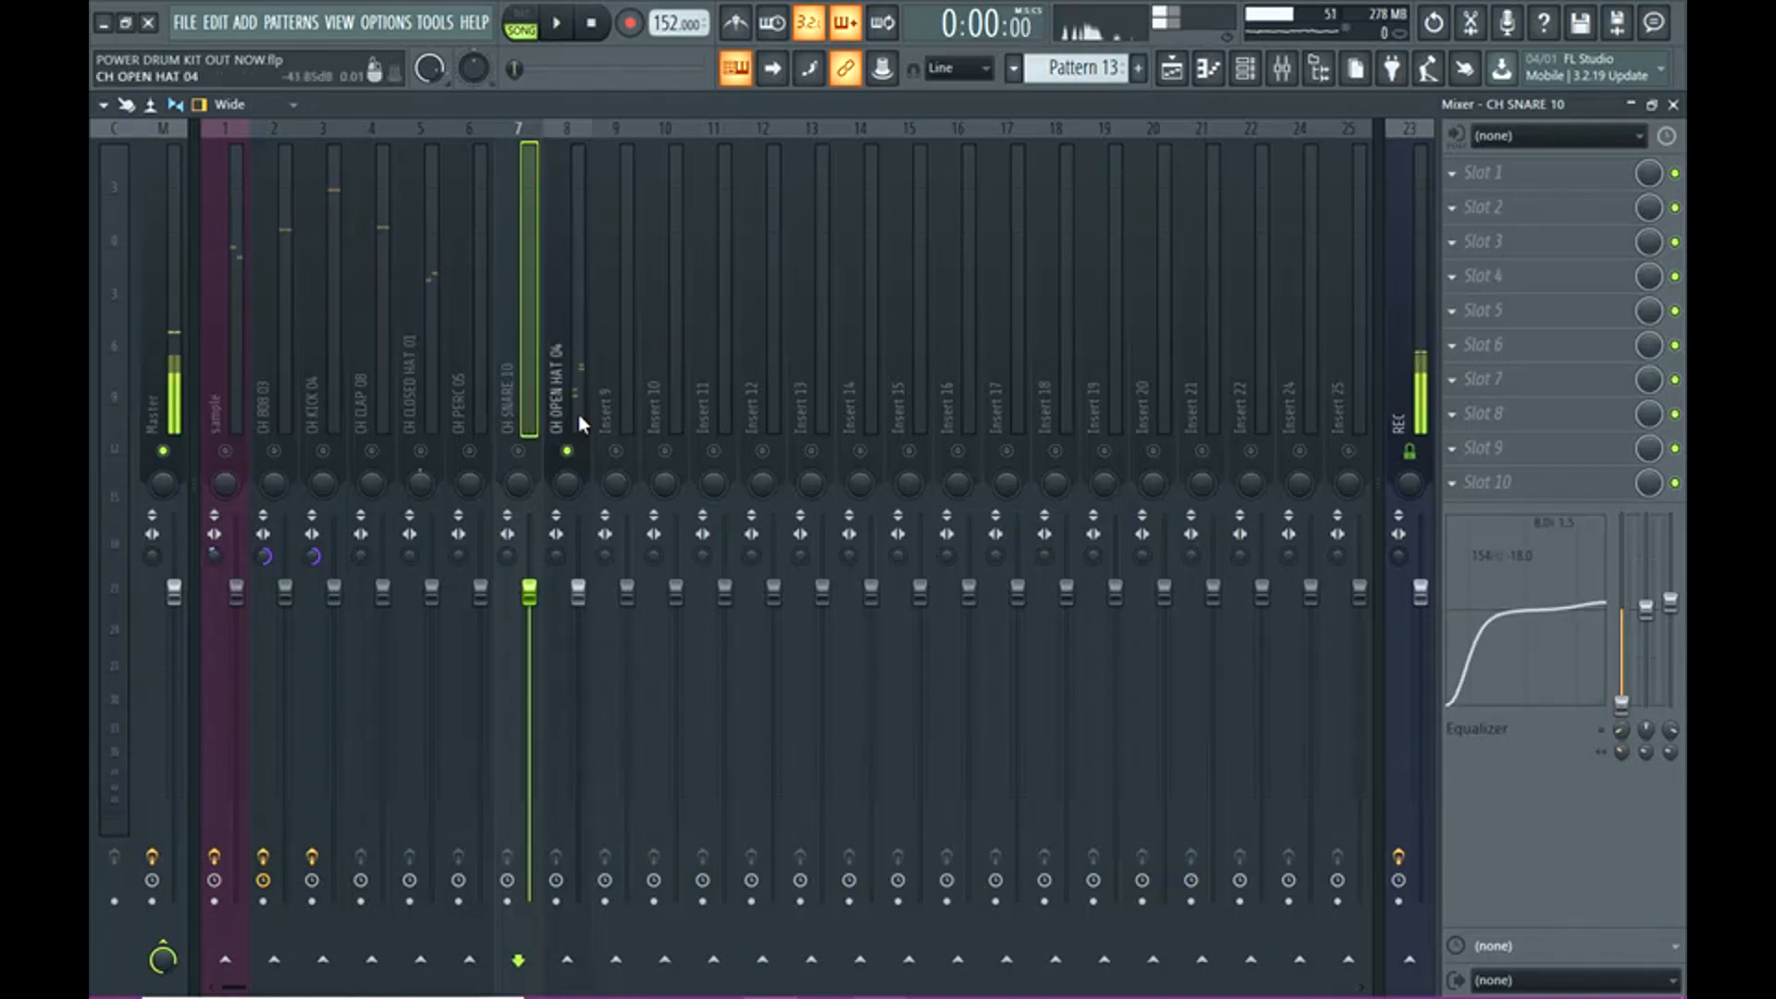
click(581, 424)
right_click(583, 452)
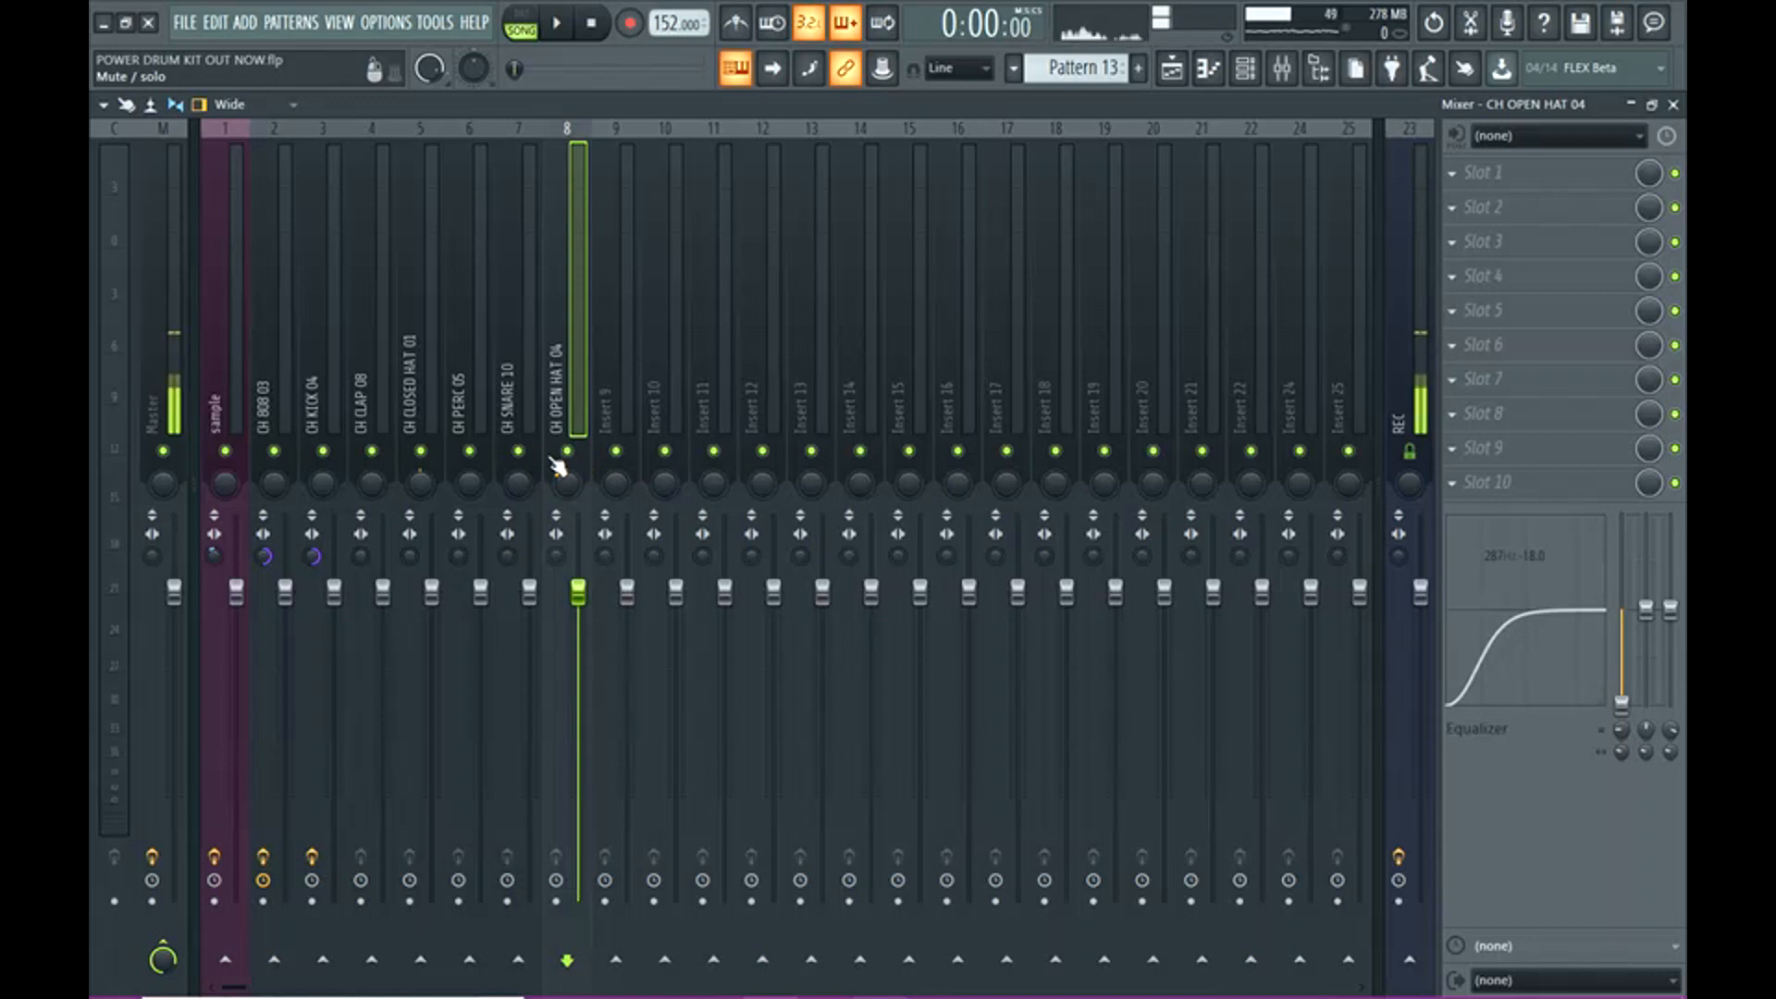
click(214, 393)
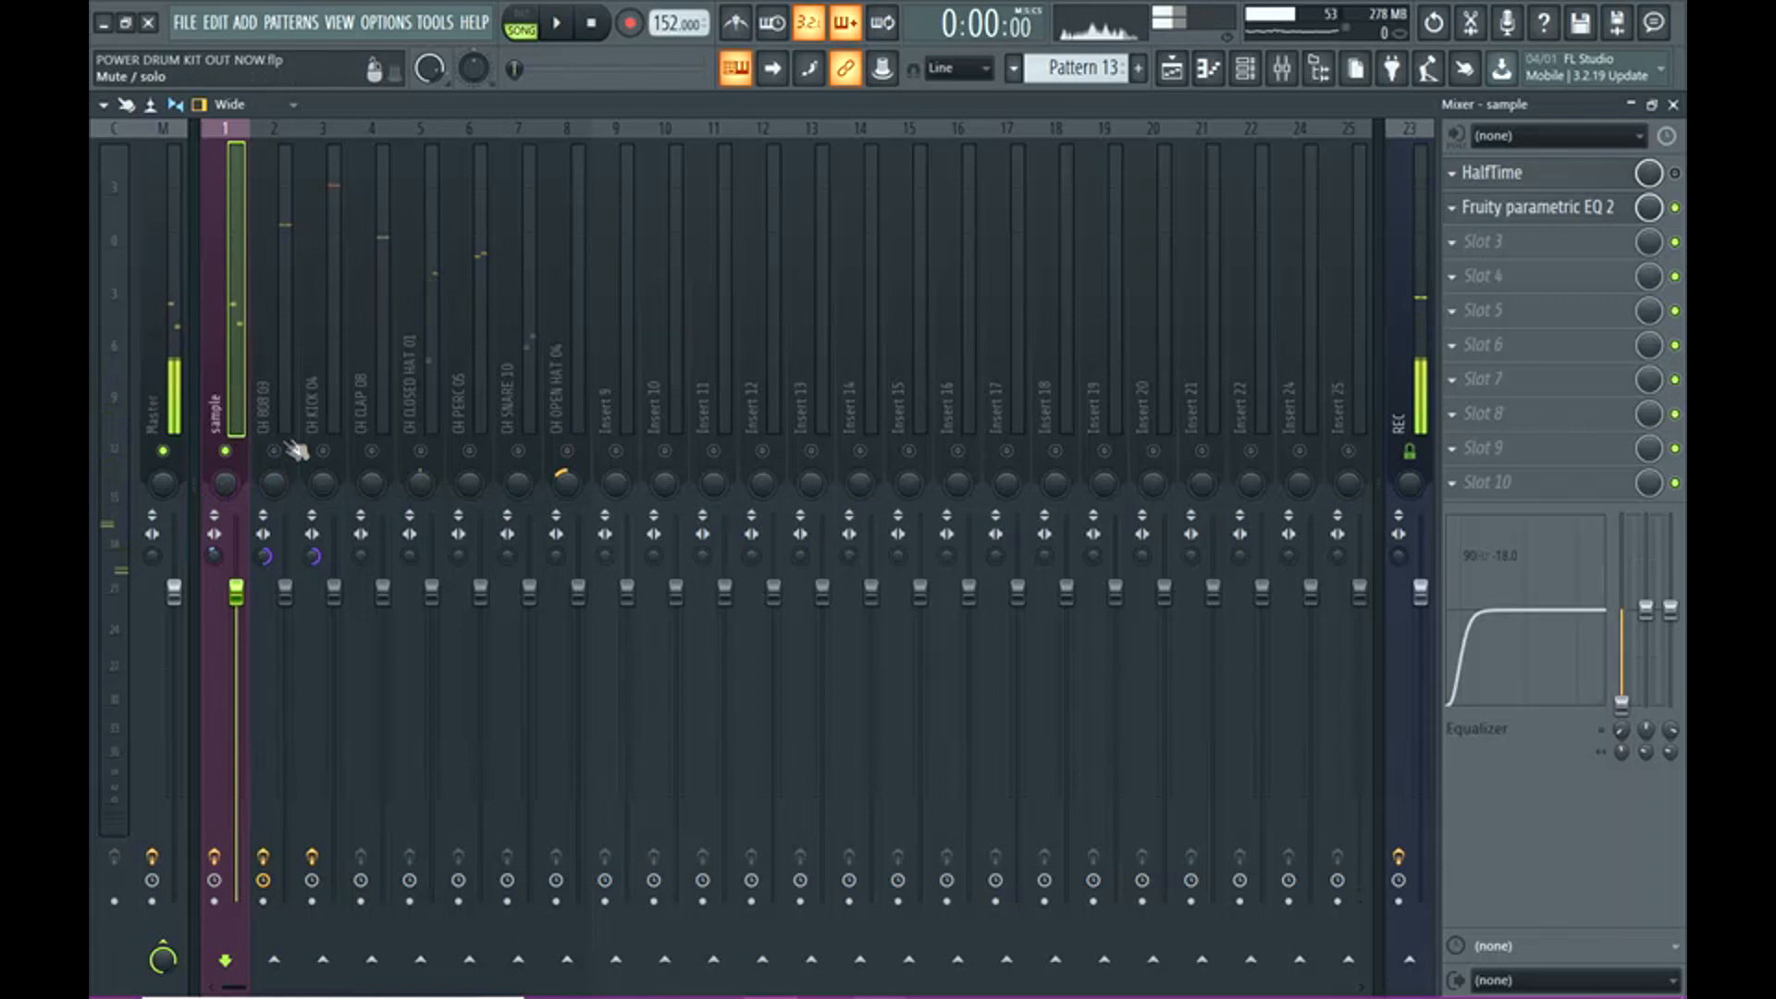
Step: Lower the CH CLOSED HAT 01 fader slightly while auditioning alongside the clap and sample
click(373, 450)
key(space)
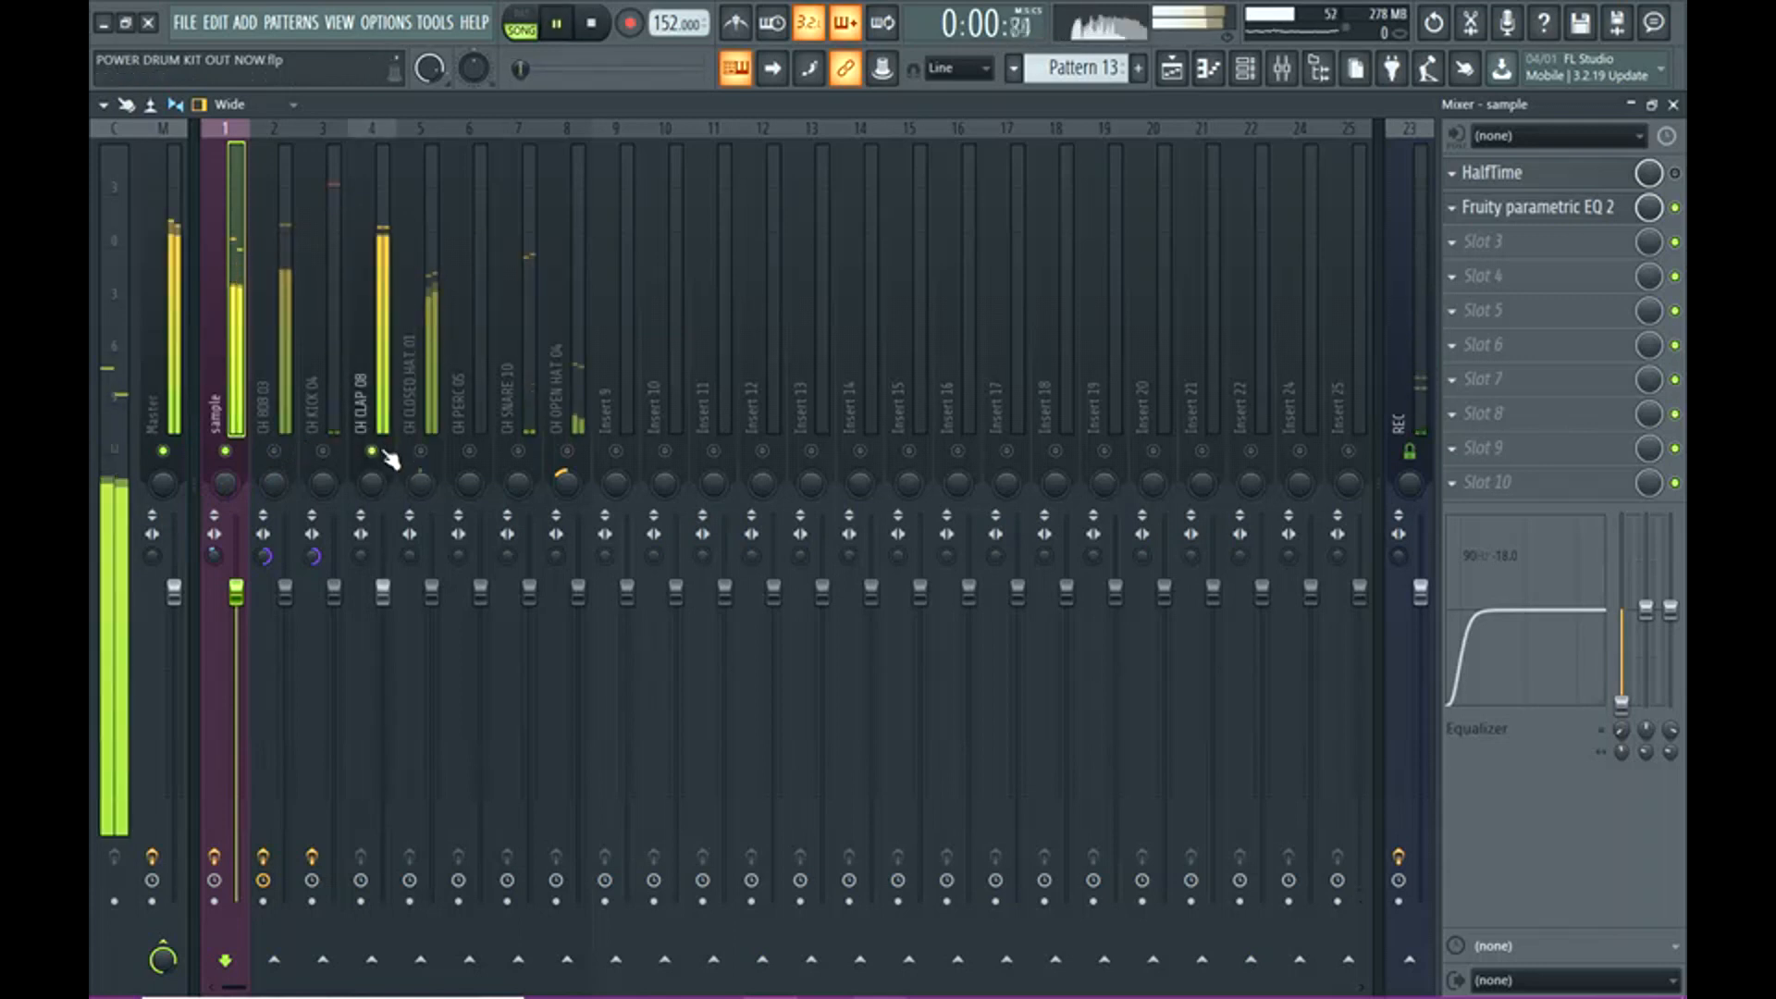
click(386, 588)
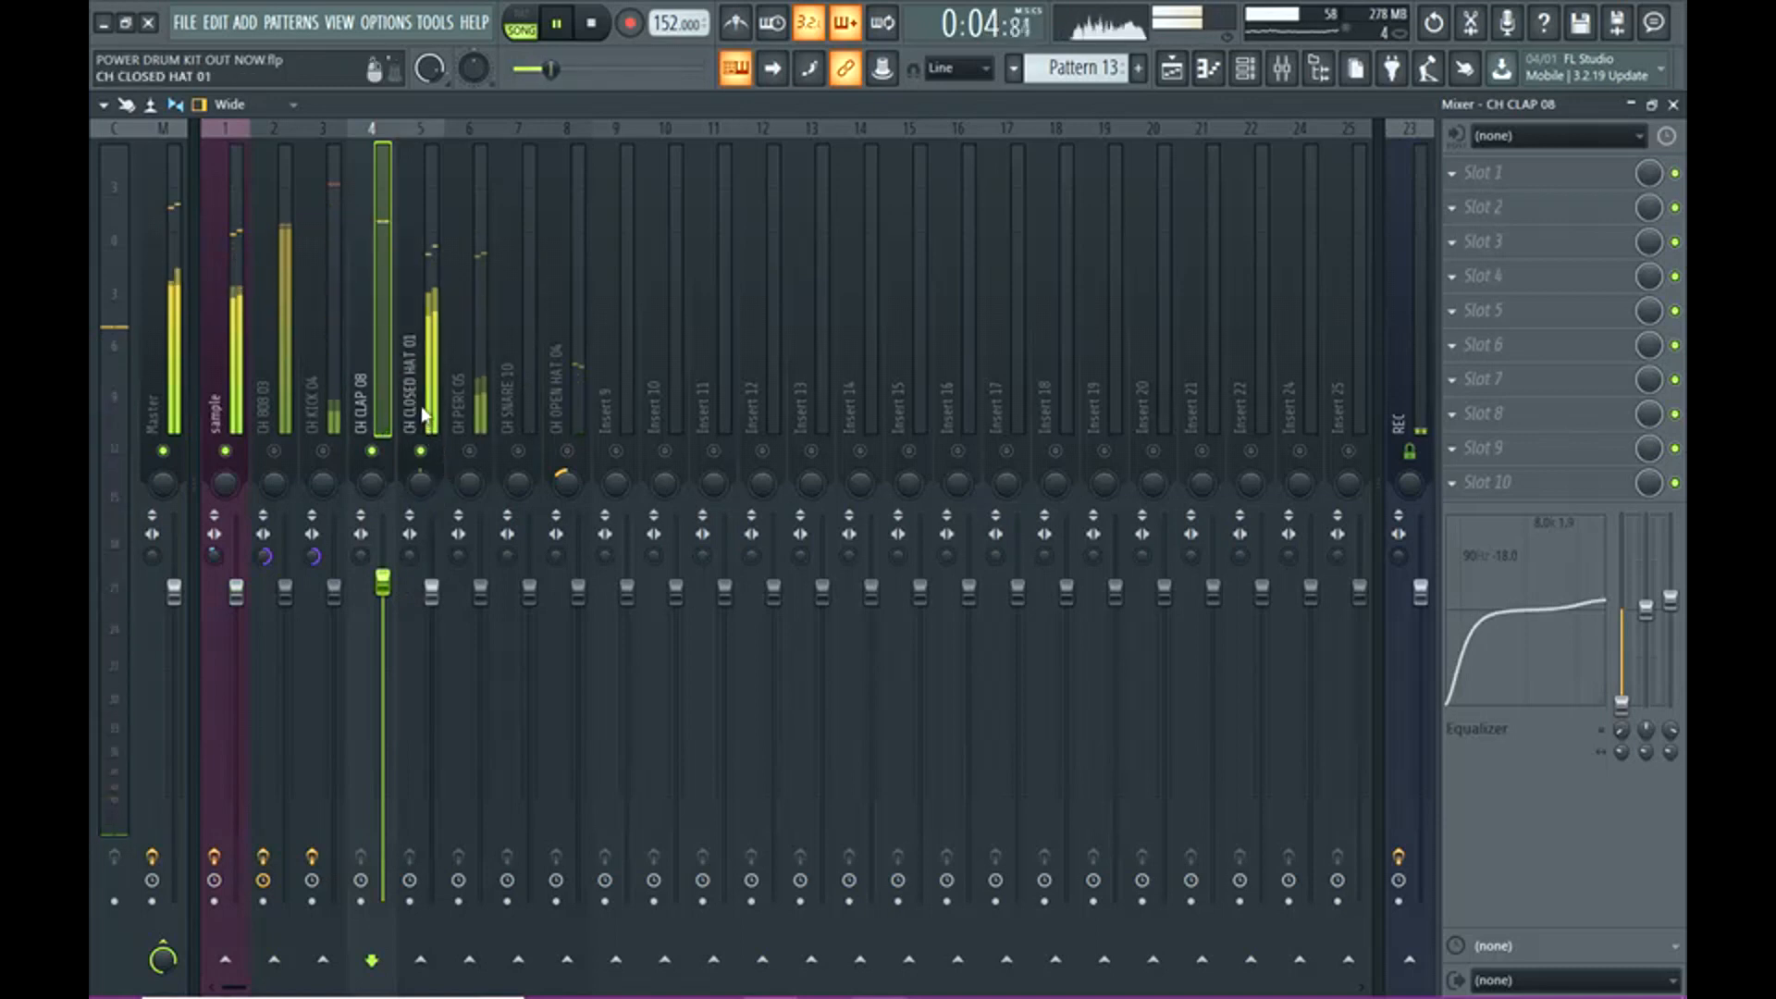
click(430, 601)
drag(435, 614, 437, 603)
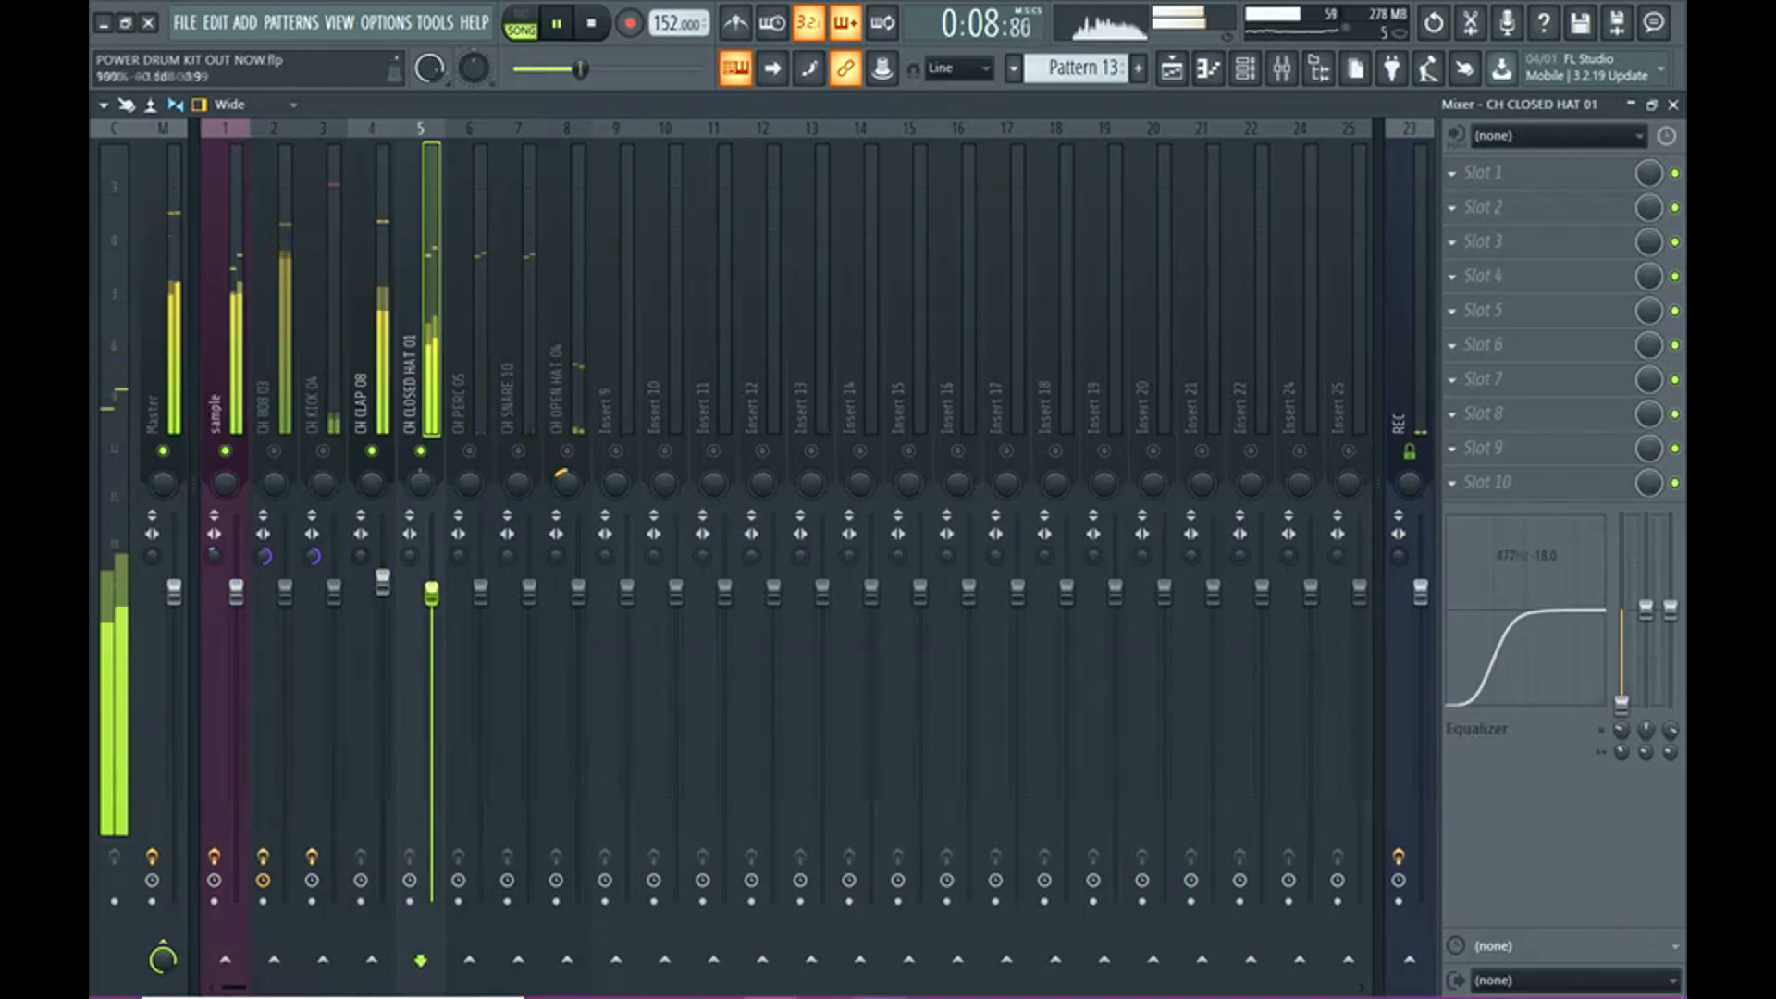
key(space)
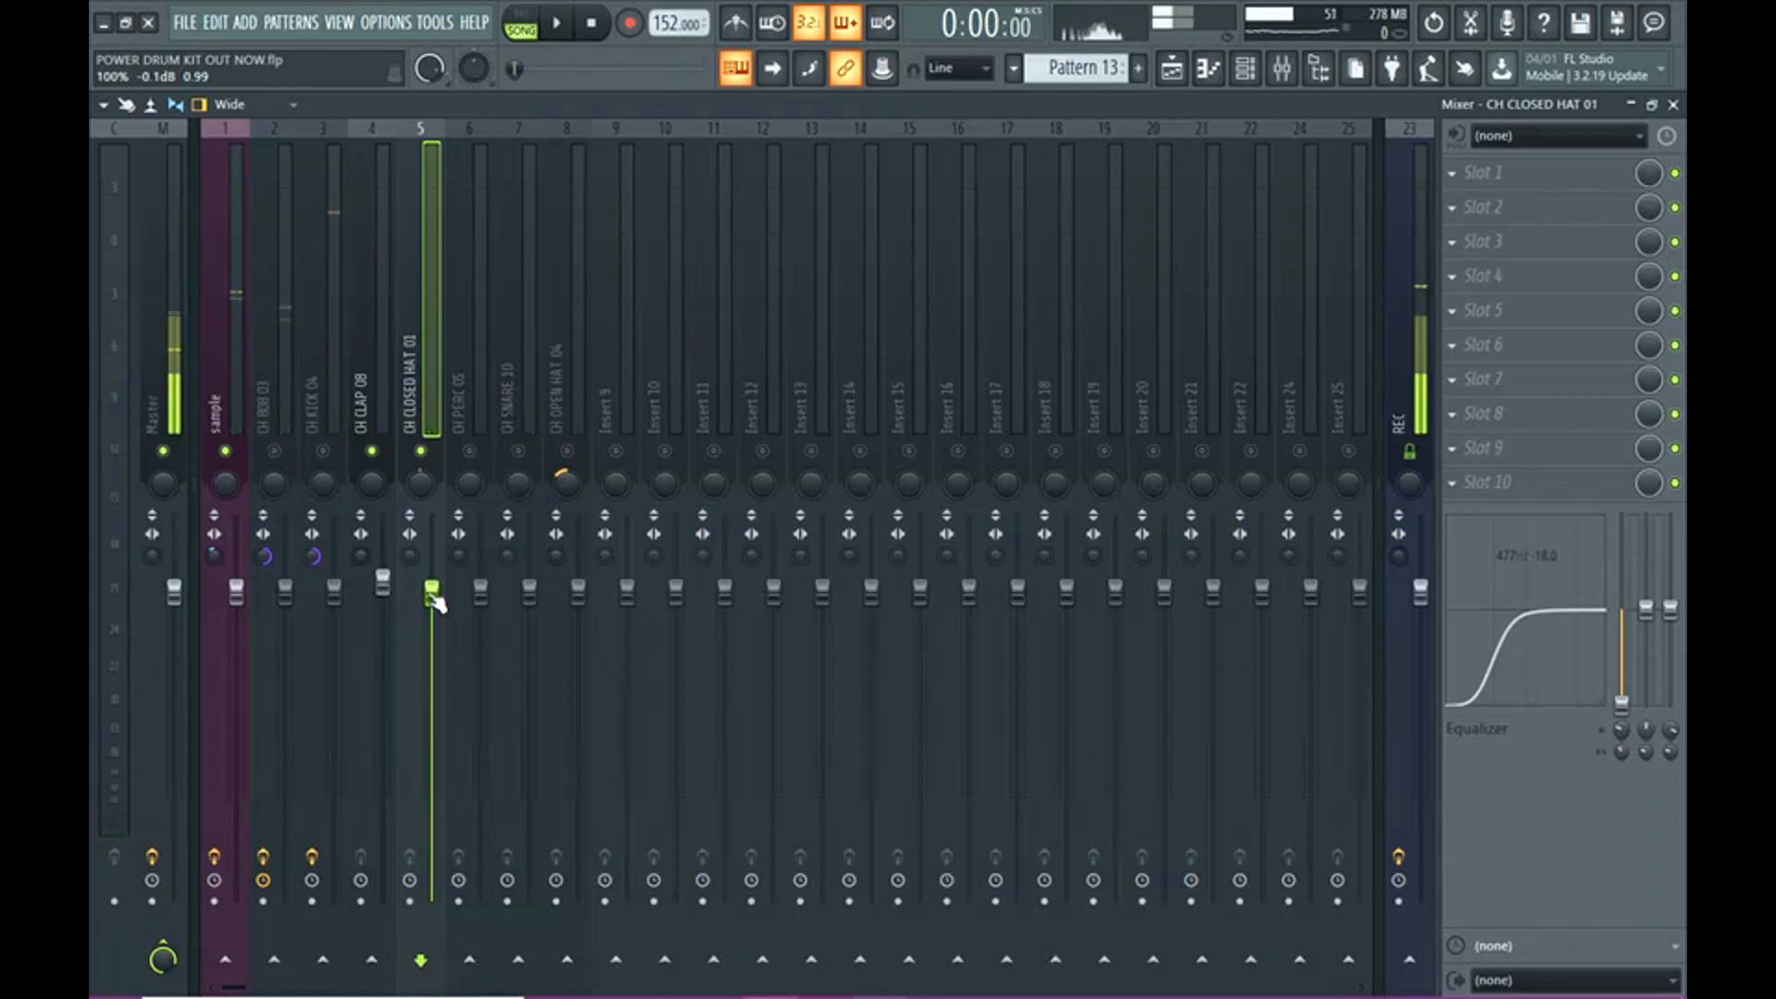
Step: Save the project and lower the CH SNARE 10 fader to -0.7 dB
key(space)
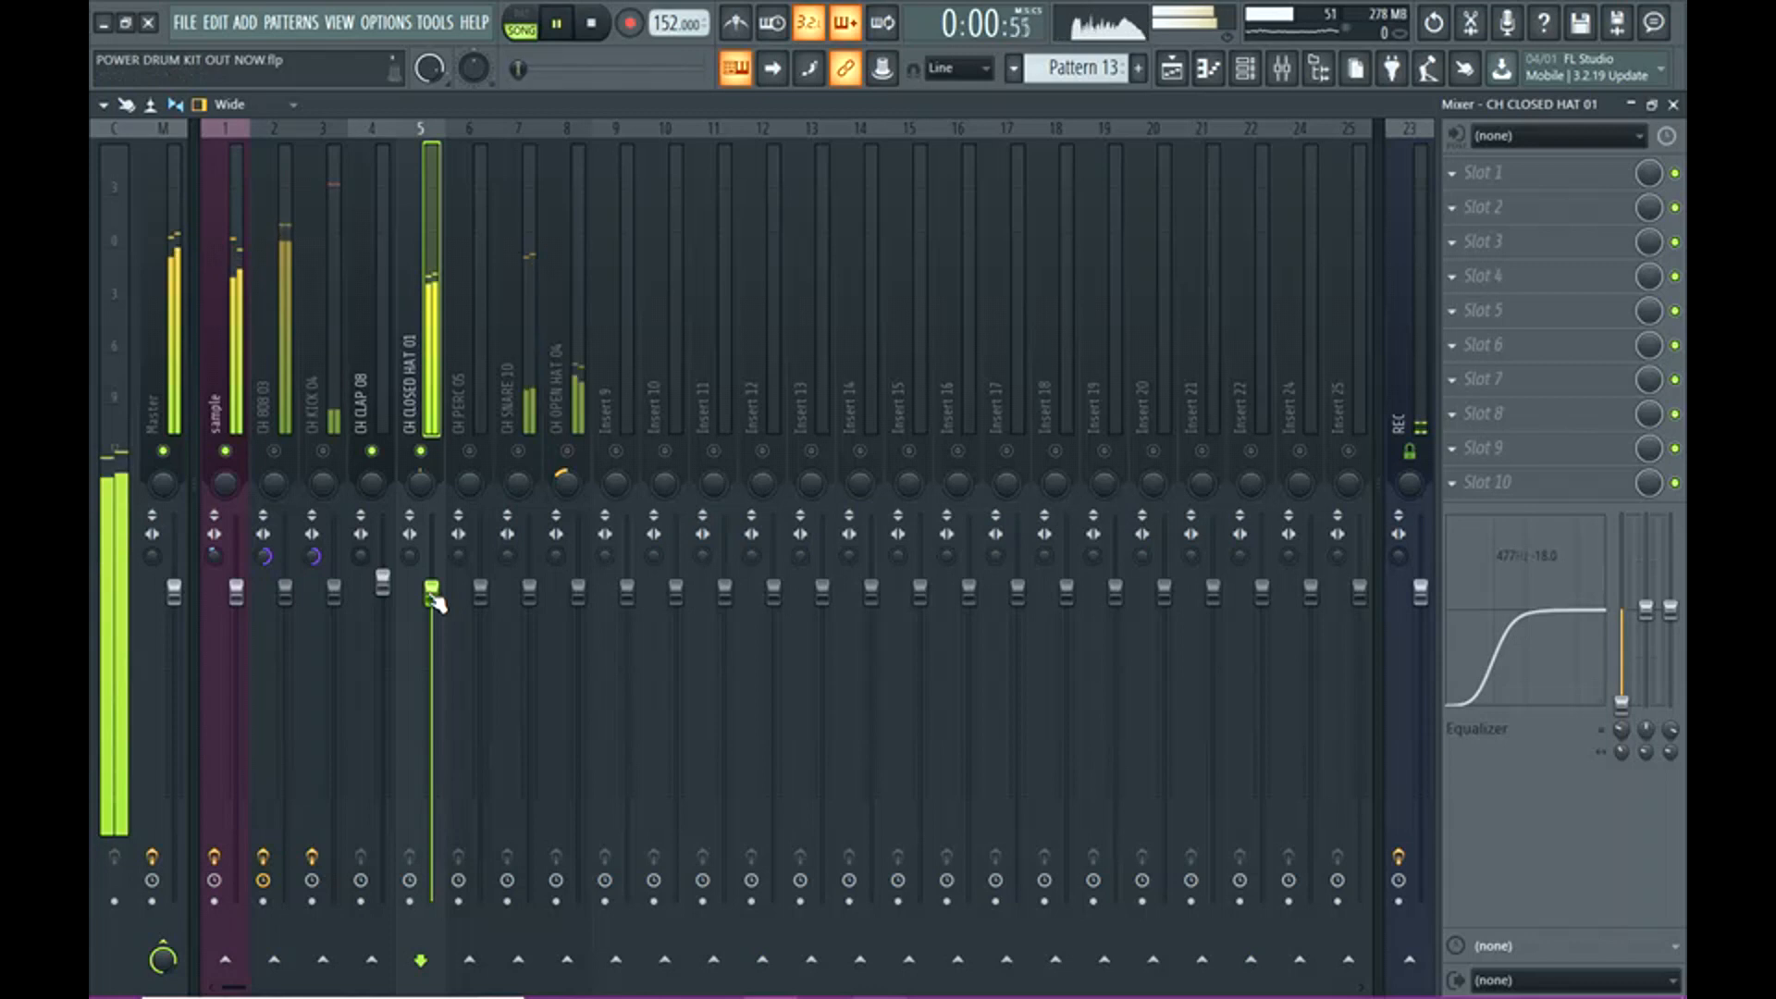
click(479, 434)
key(ctrl+s)
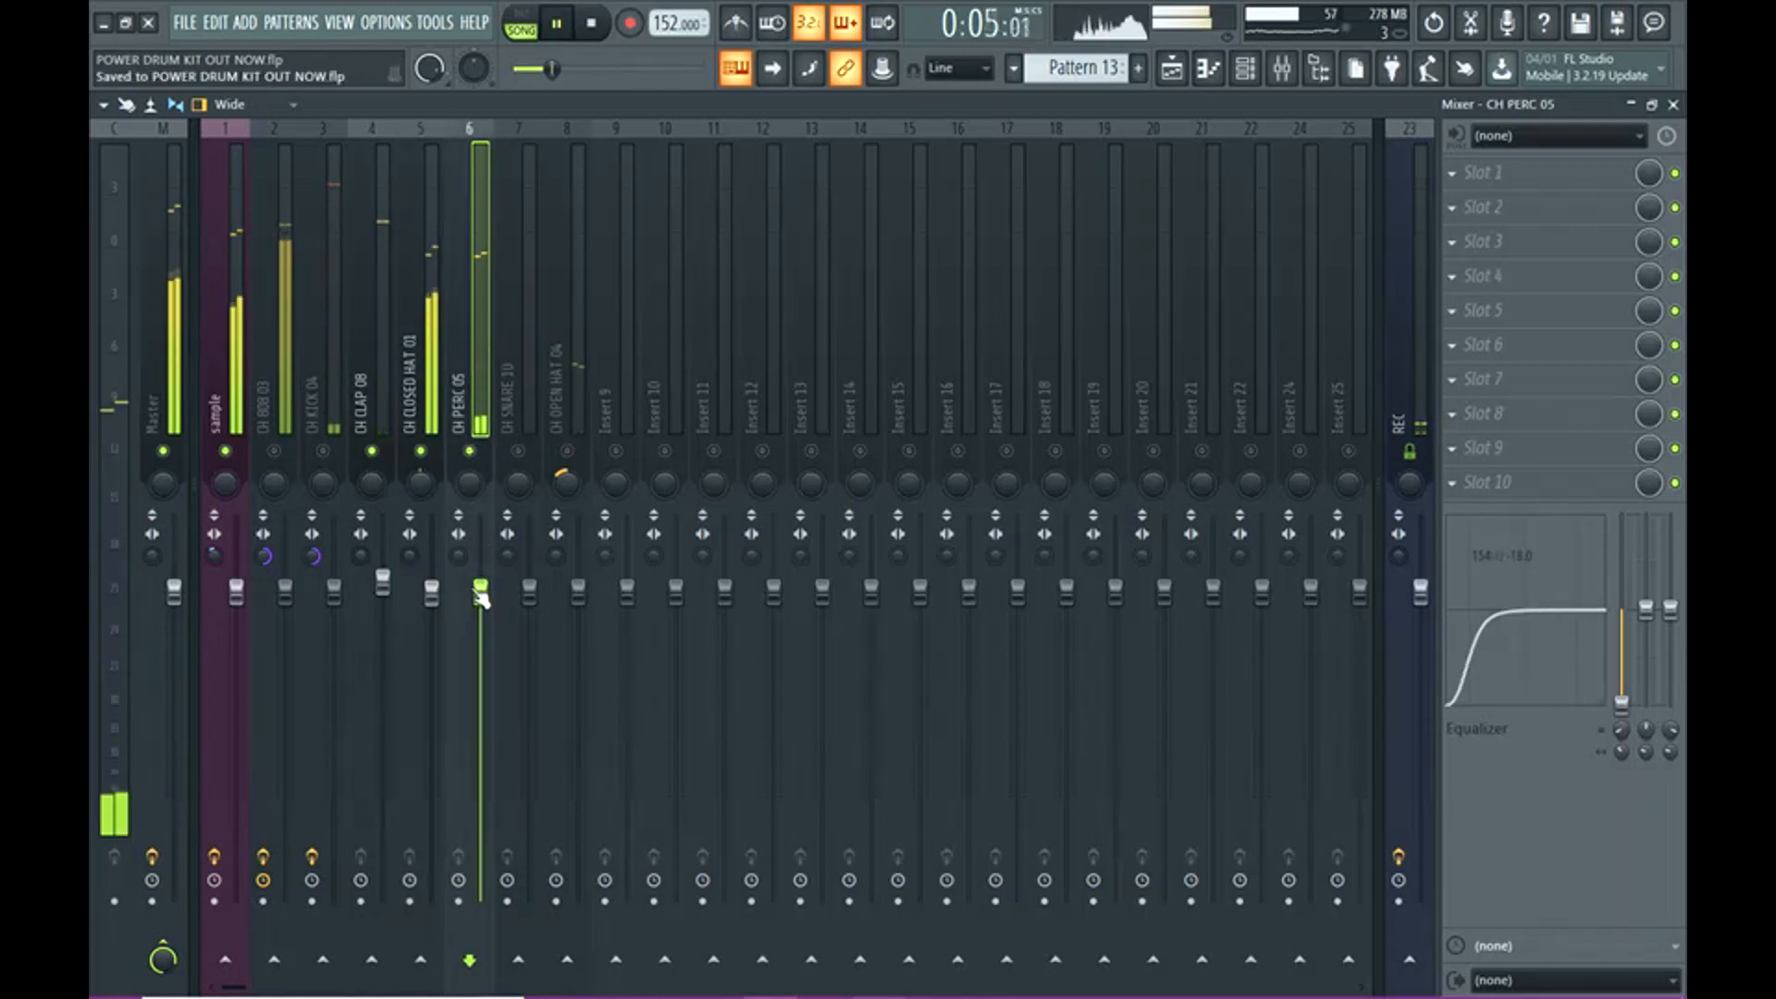
click(515, 421)
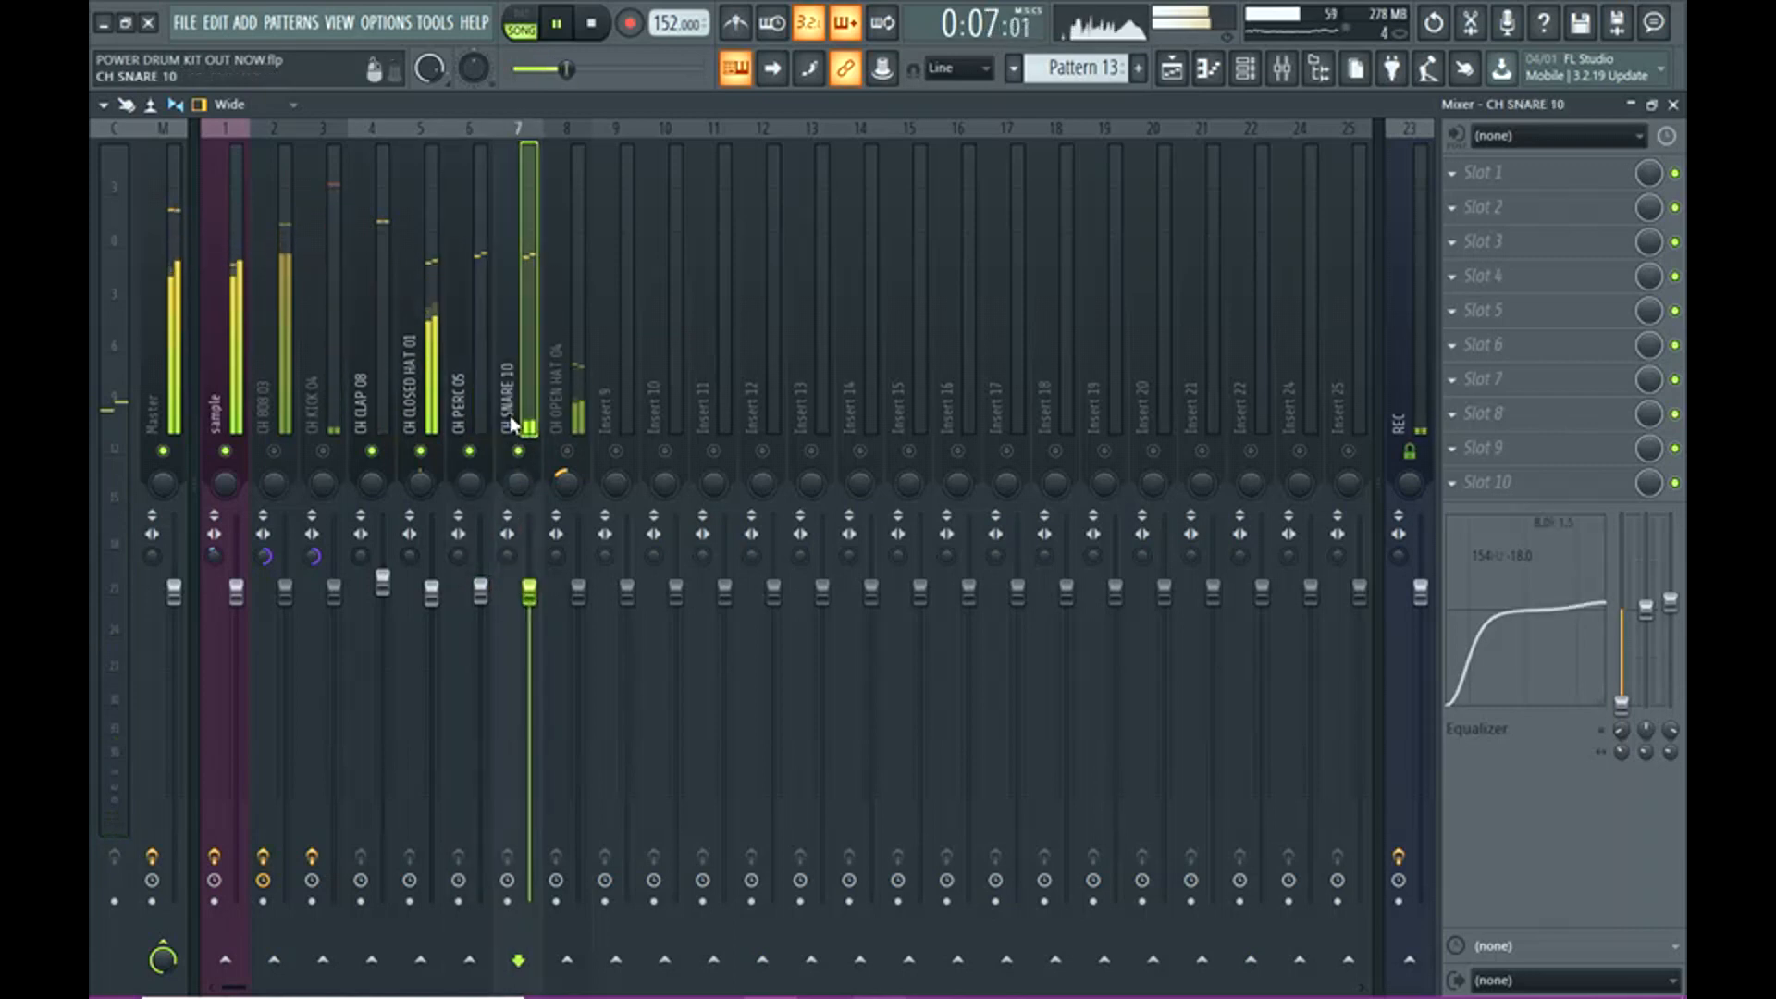
drag(529, 589, 529, 602)
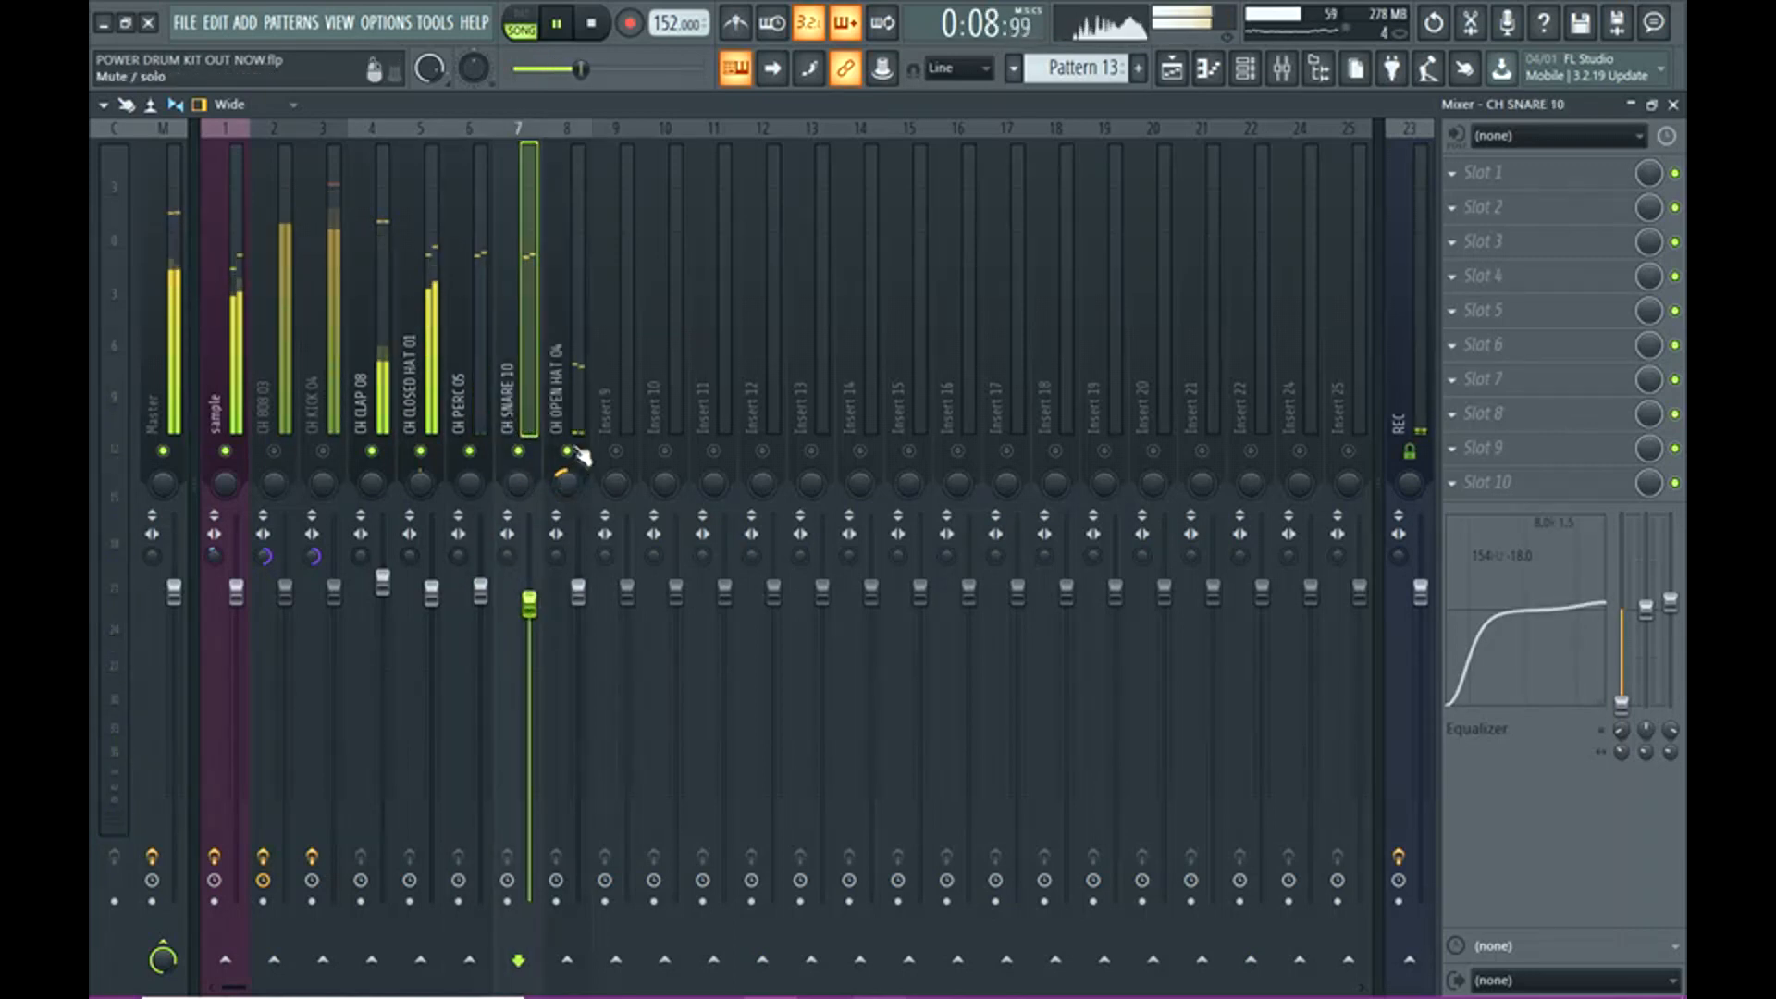
Step: Pan CH SNARE 10 18% right and CH OPEN HAT 04 43% left
click(574, 418)
key(space)
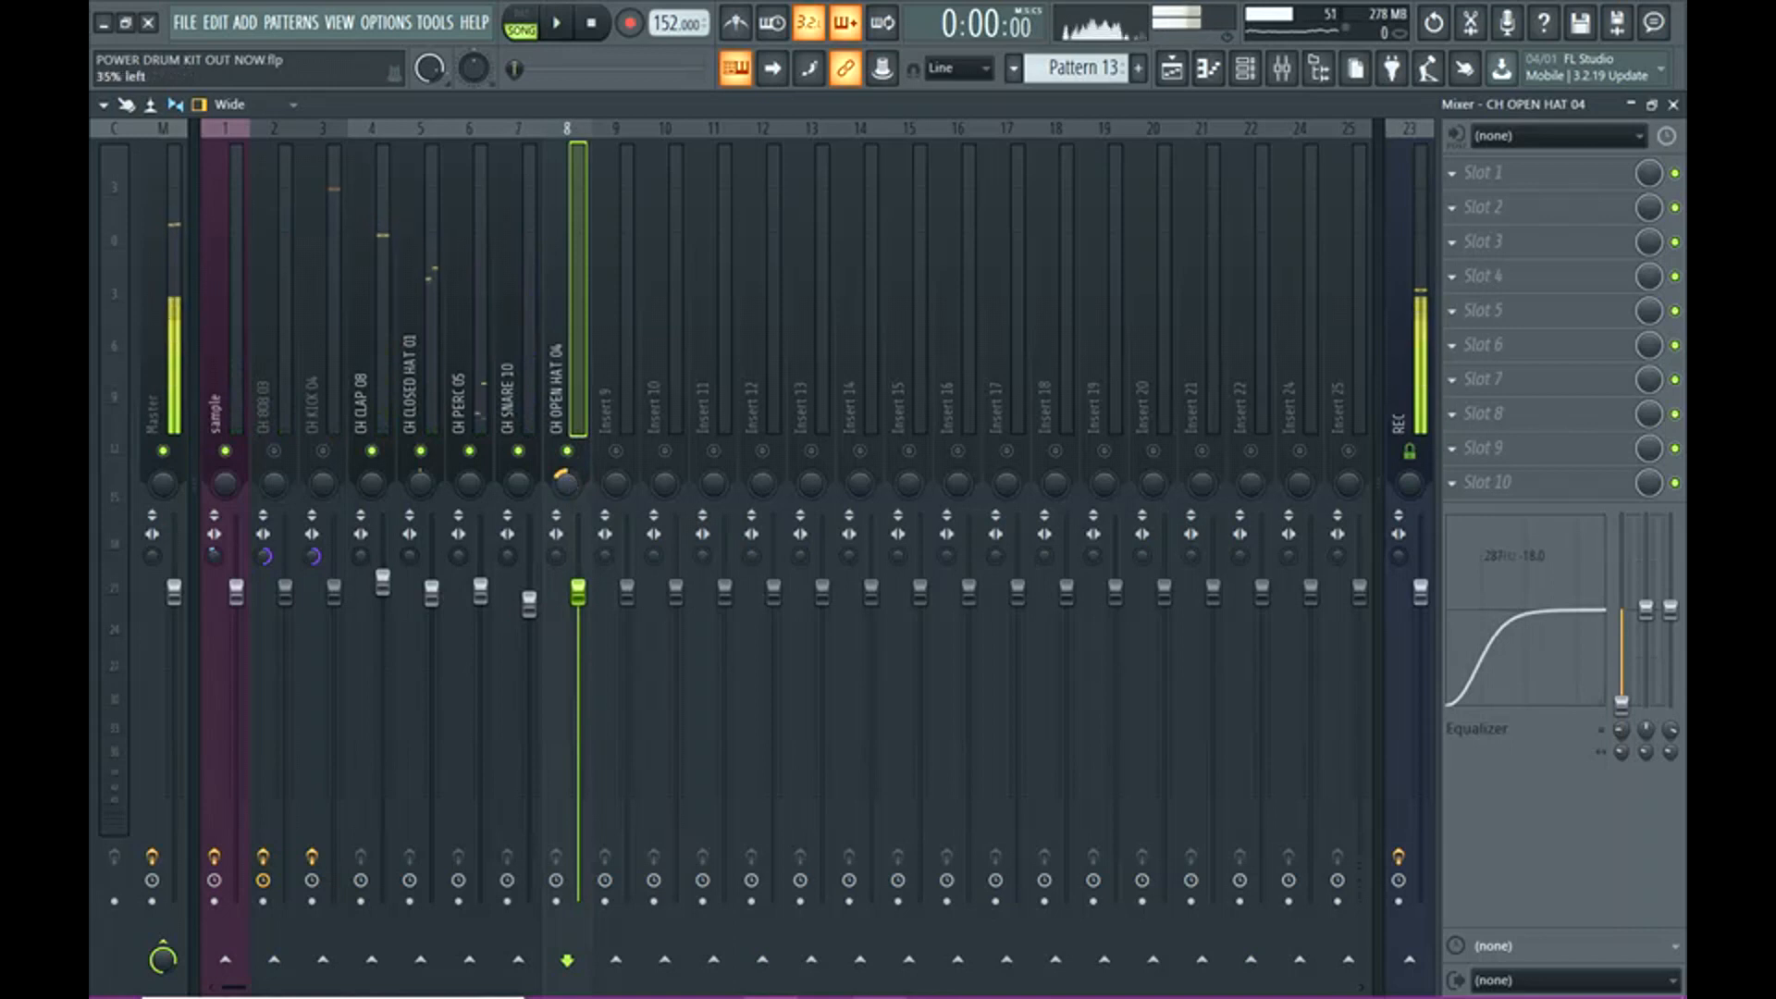
click(507, 440)
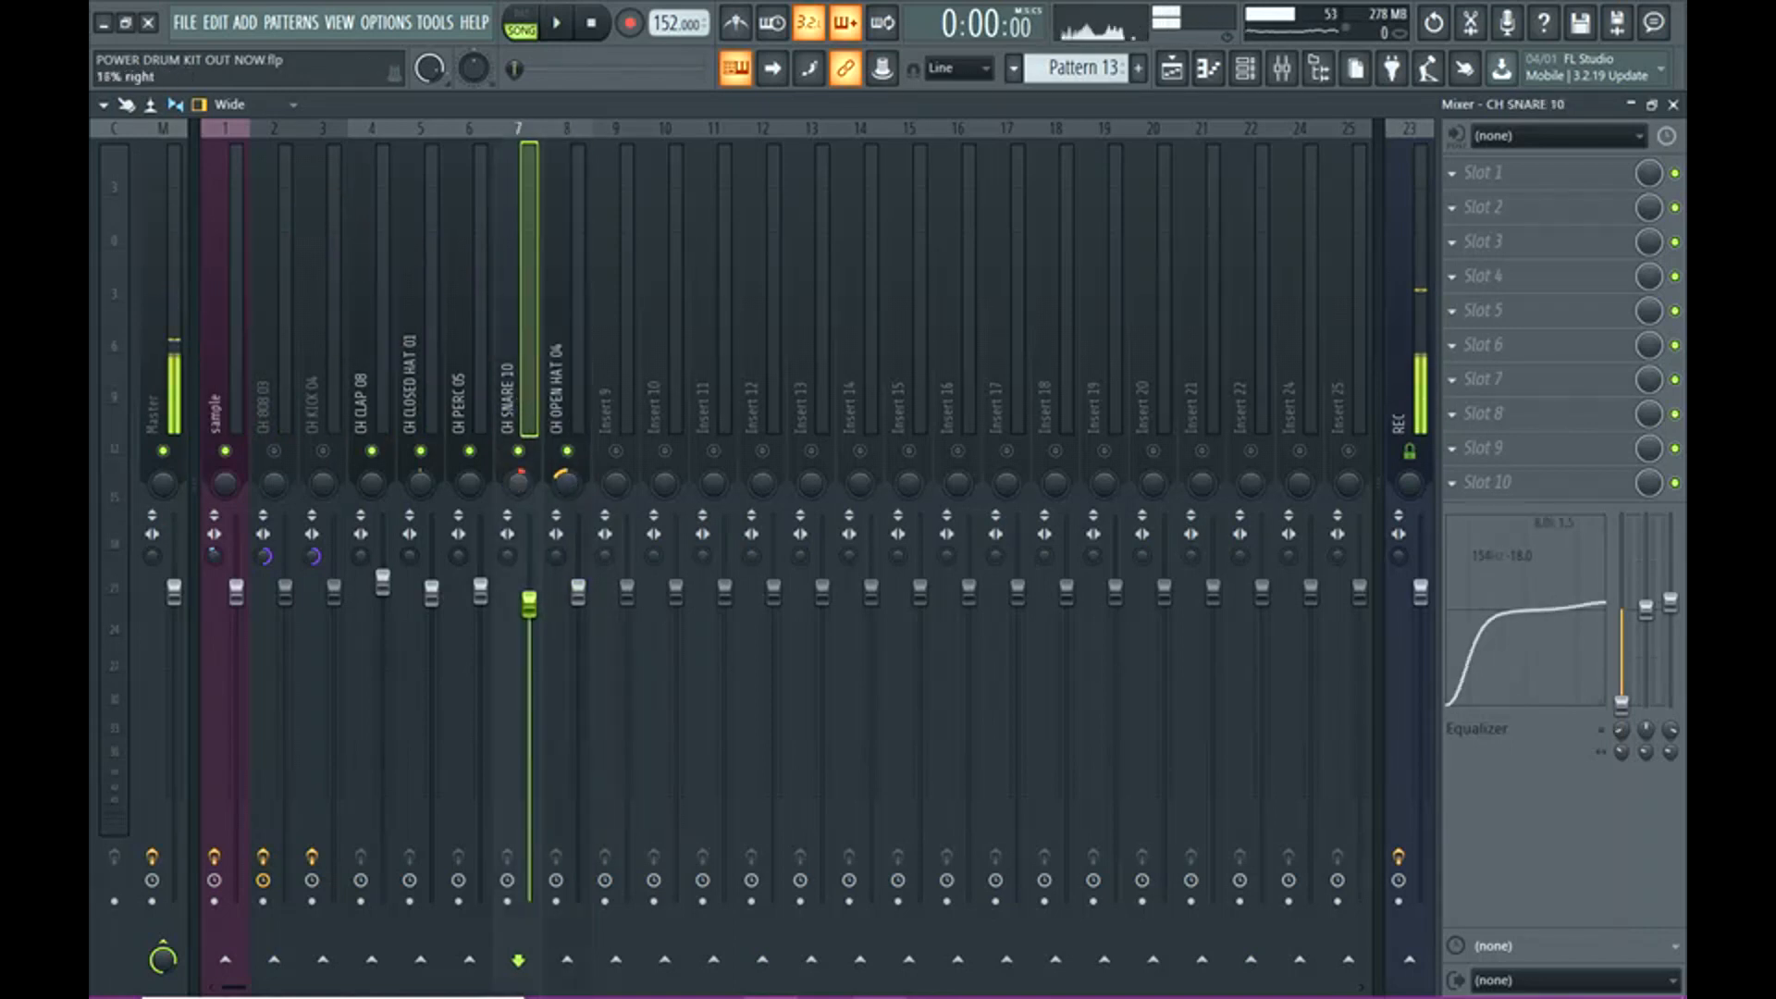
key(space)
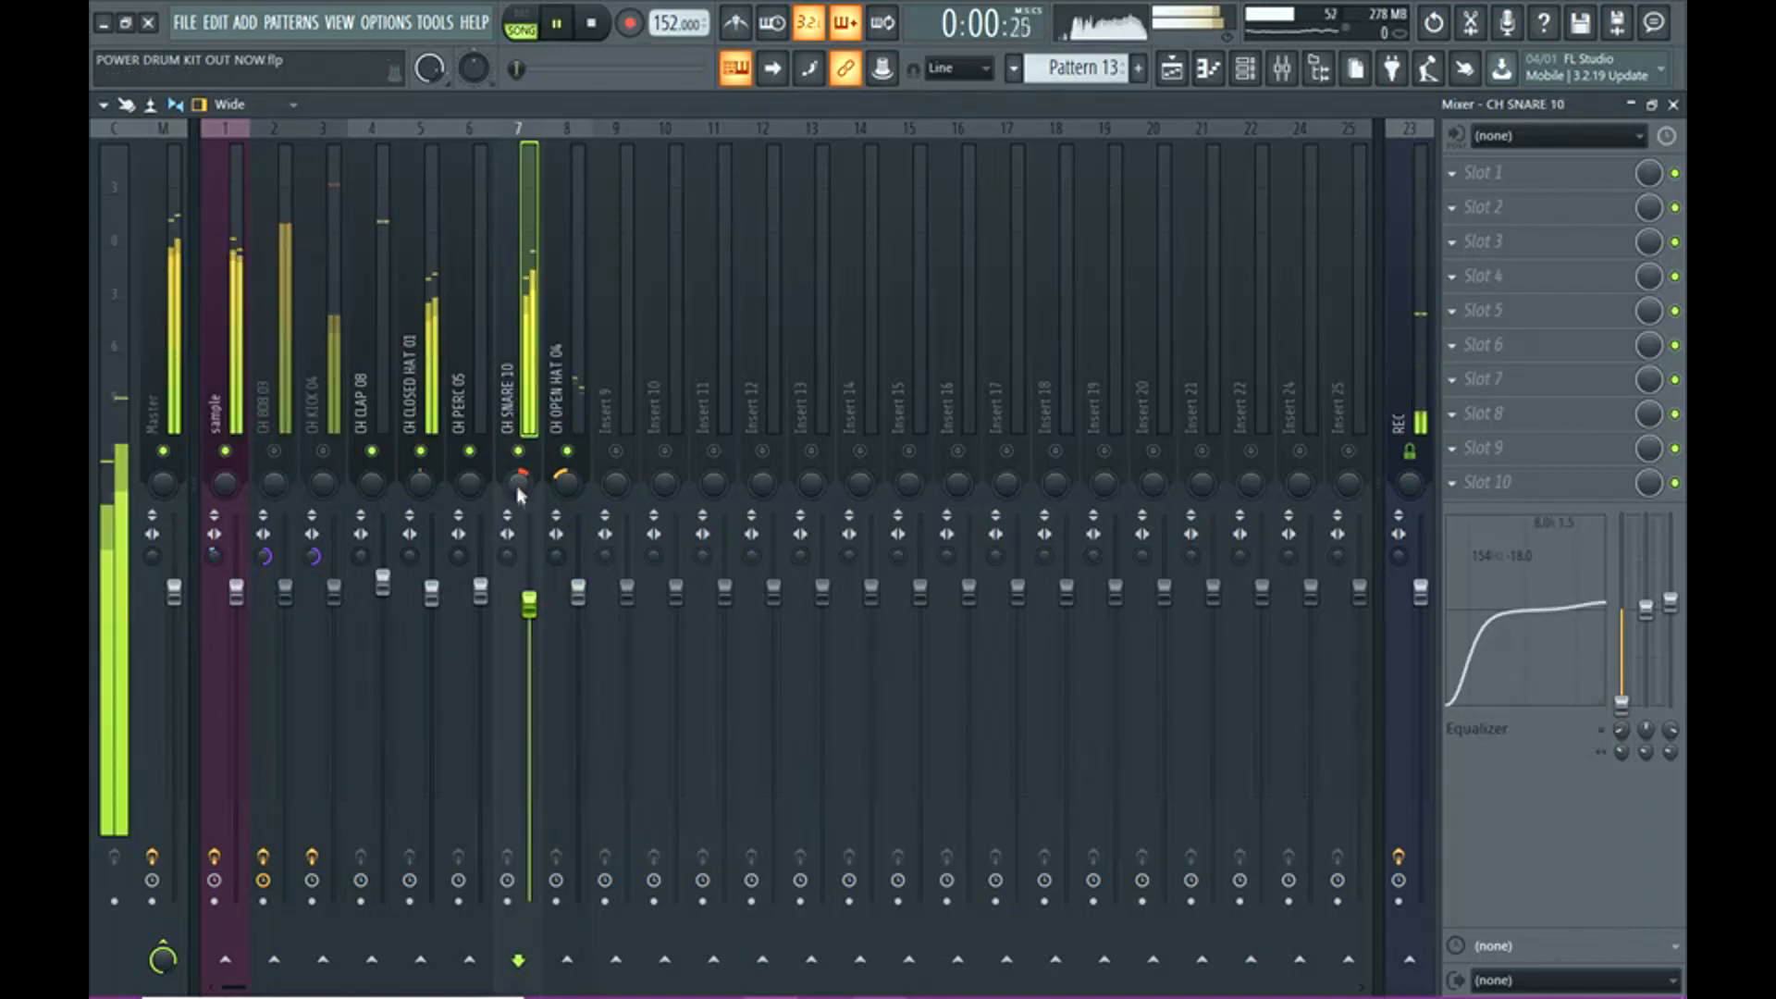
click(566, 467)
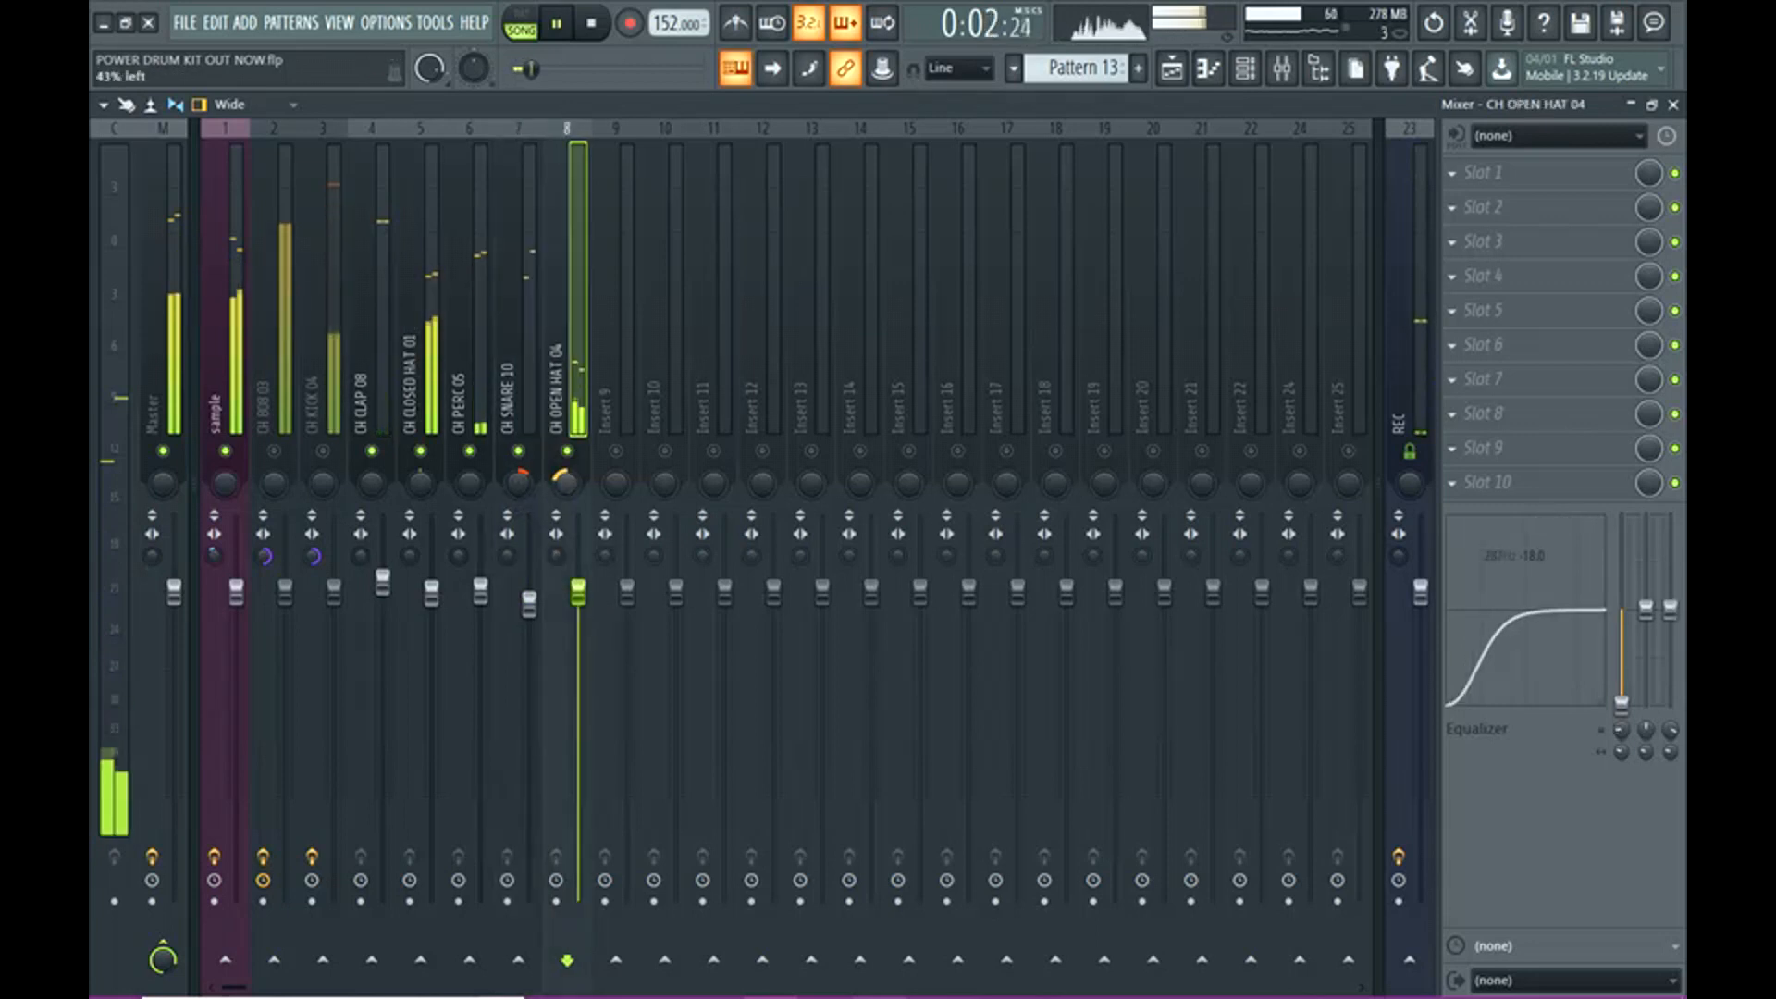
Step: Lower CH 808 03 to -1.8 dB and CH KICK 04 to -1.9 dB
click(291, 593)
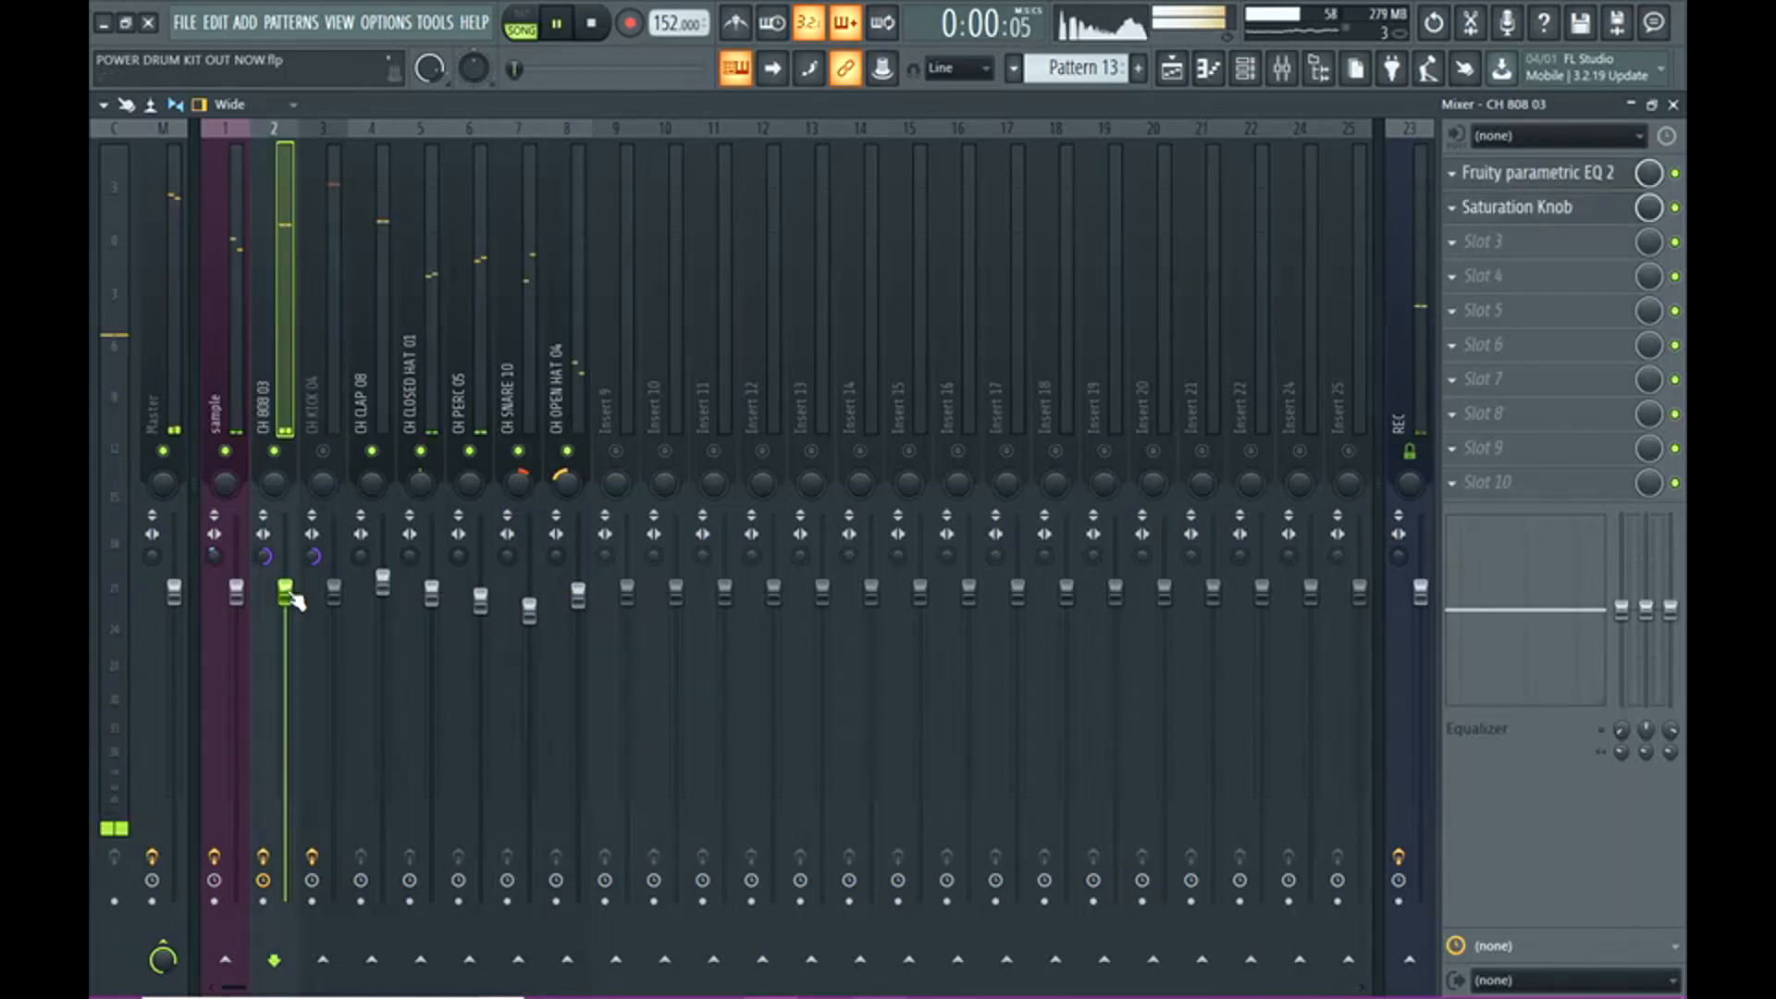
drag(293, 595, 292, 623)
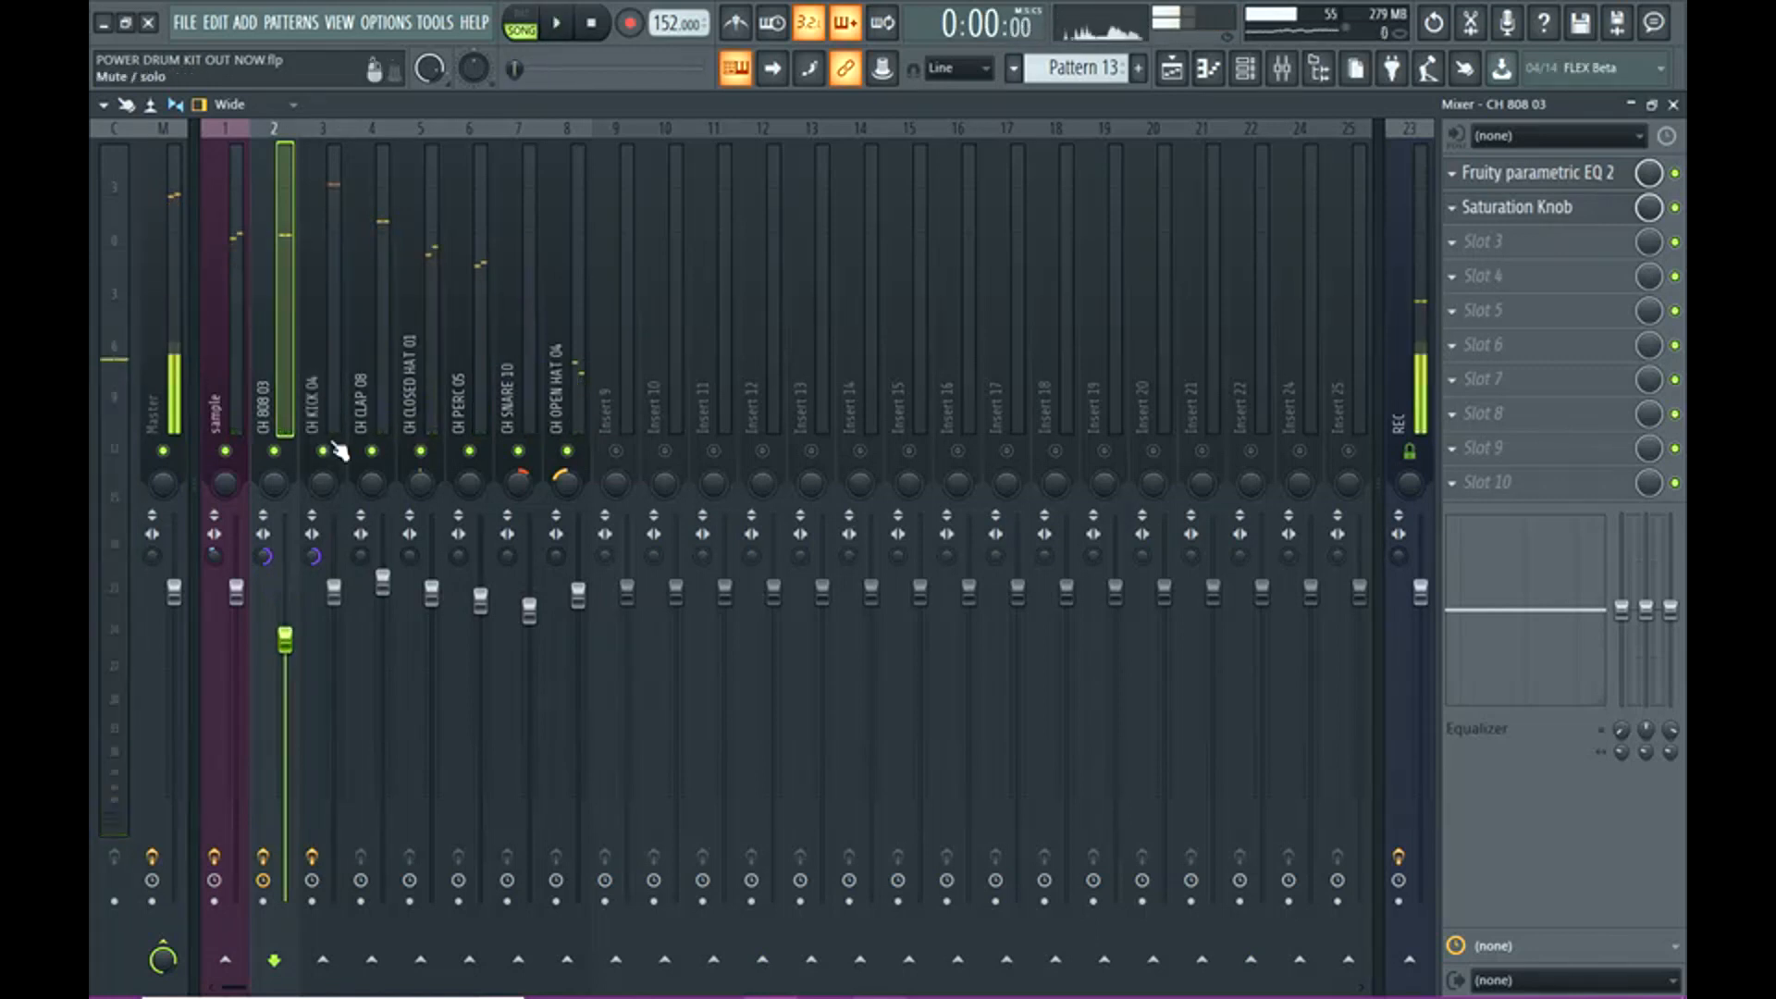
key(space)
click(326, 403)
drag(335, 592, 335, 626)
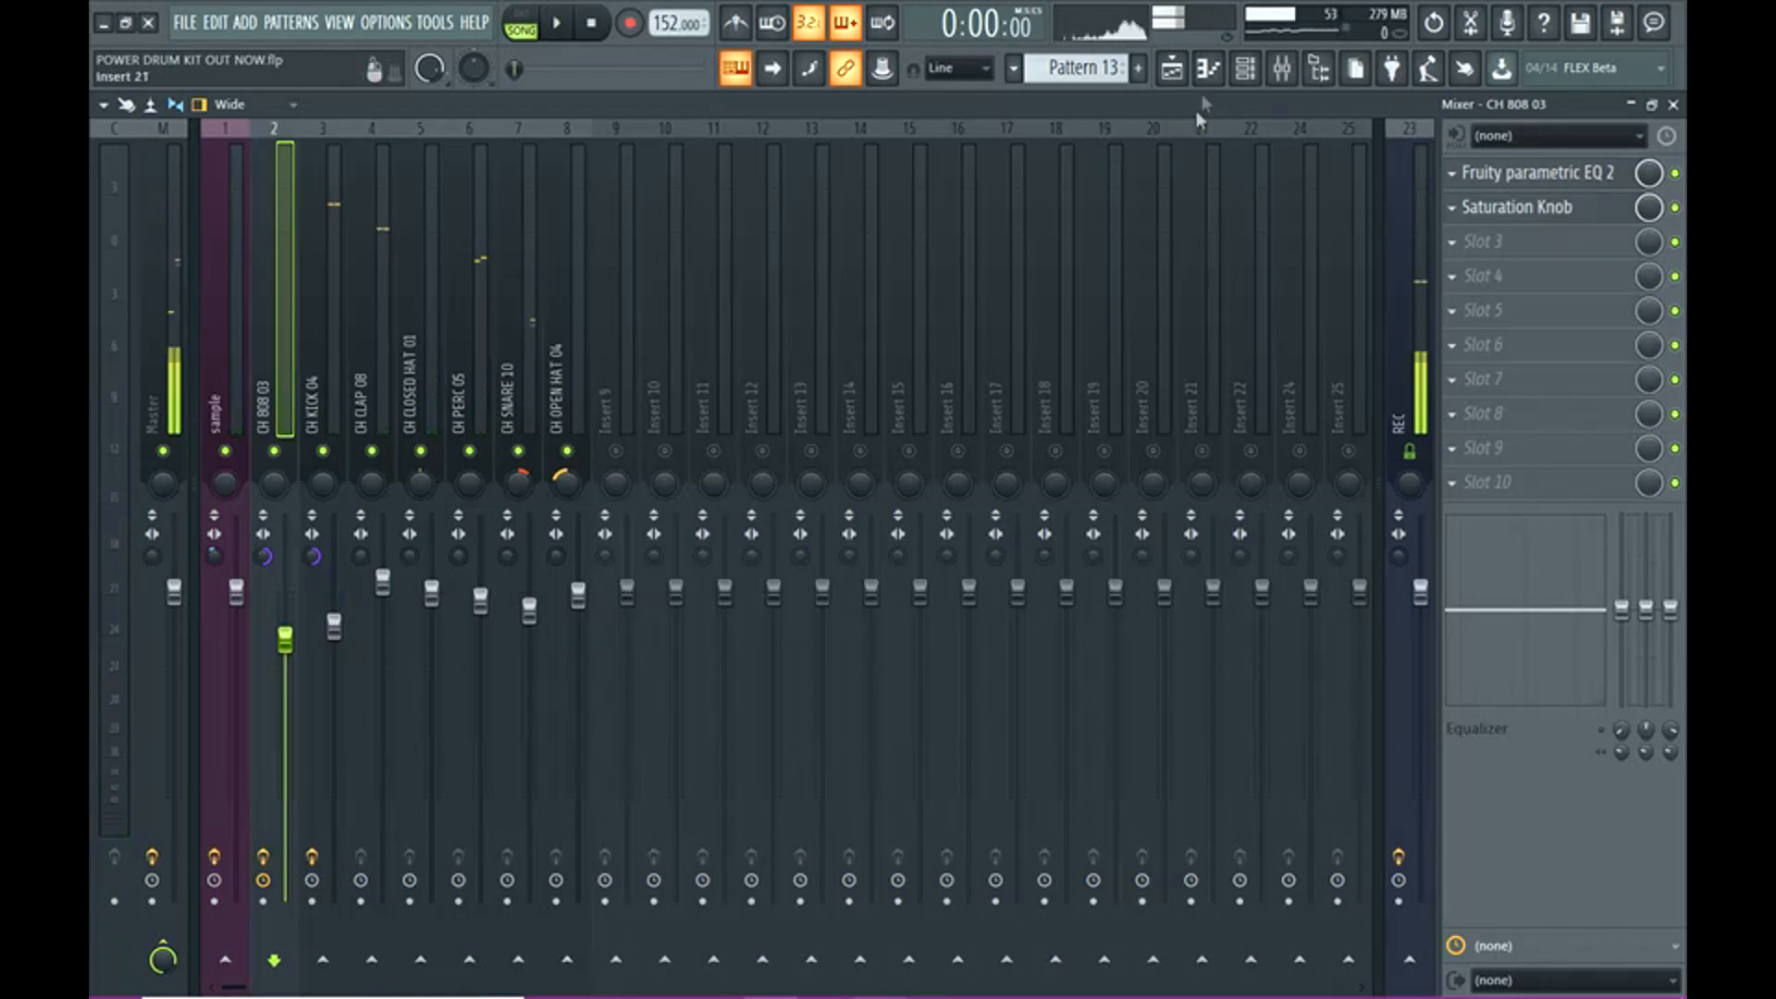
Step: Audition from bar 9 in the playlist, then nudge the 808 fader back up slightly
click(1173, 70)
click(639, 150)
key(space)
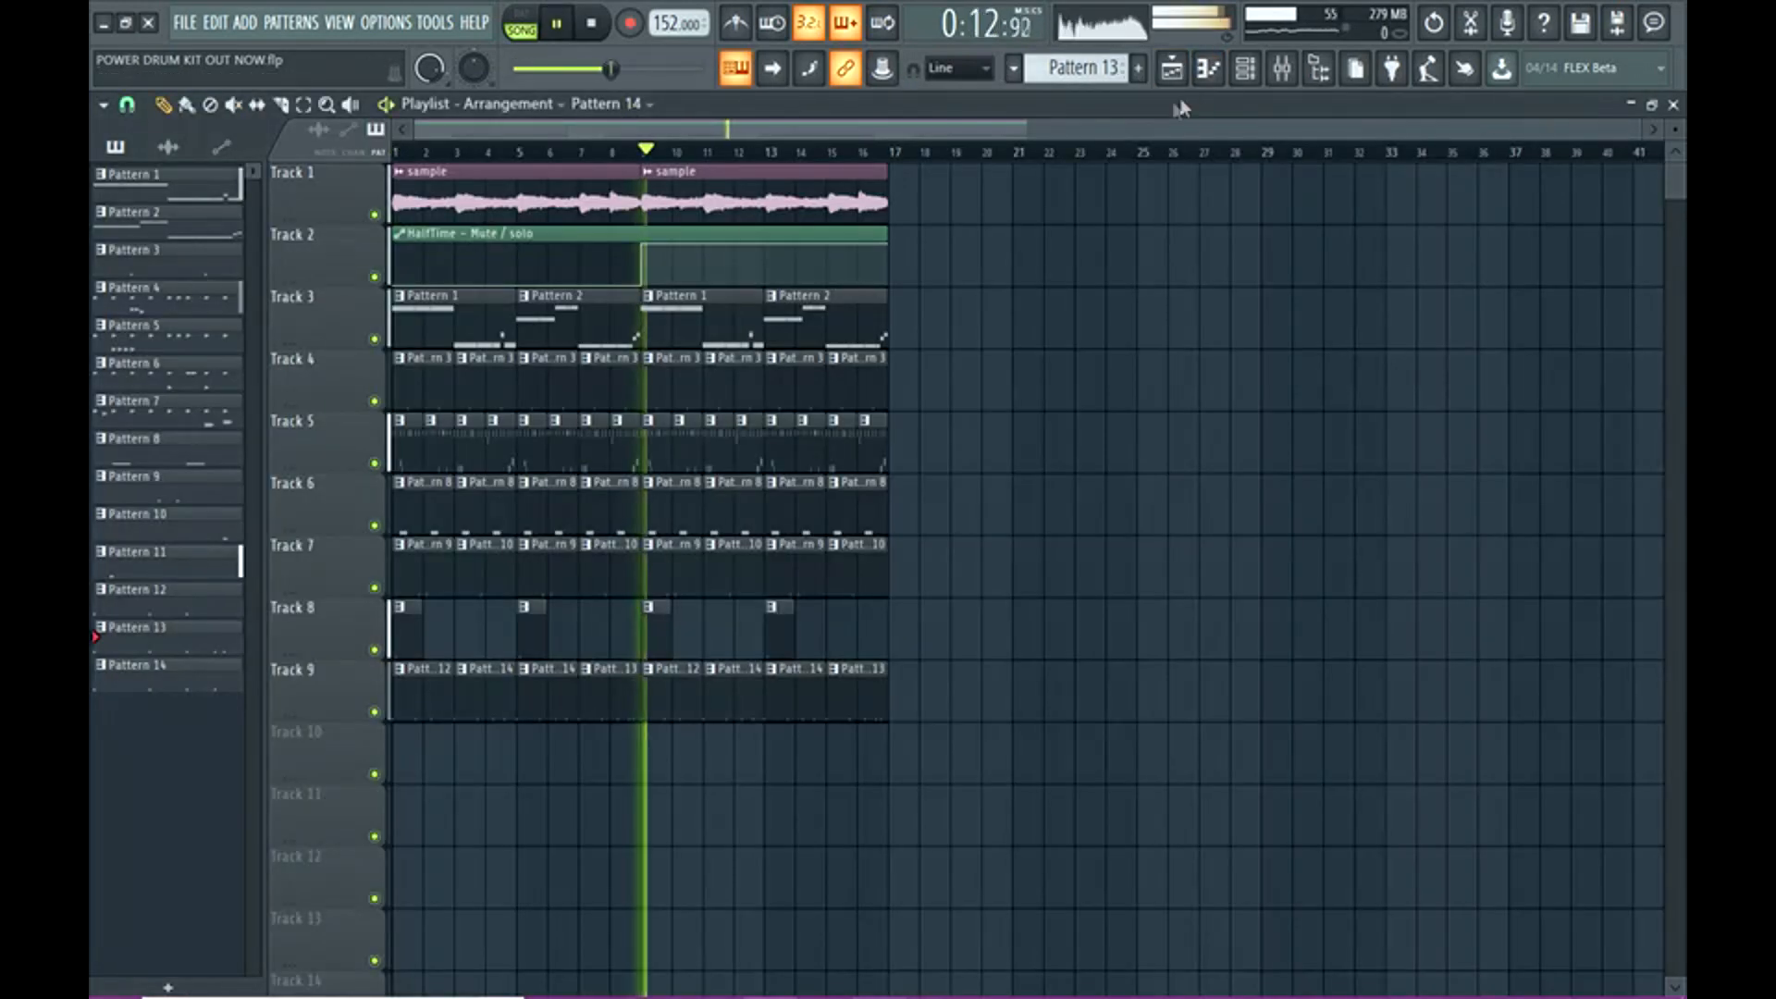
click(1295, 69)
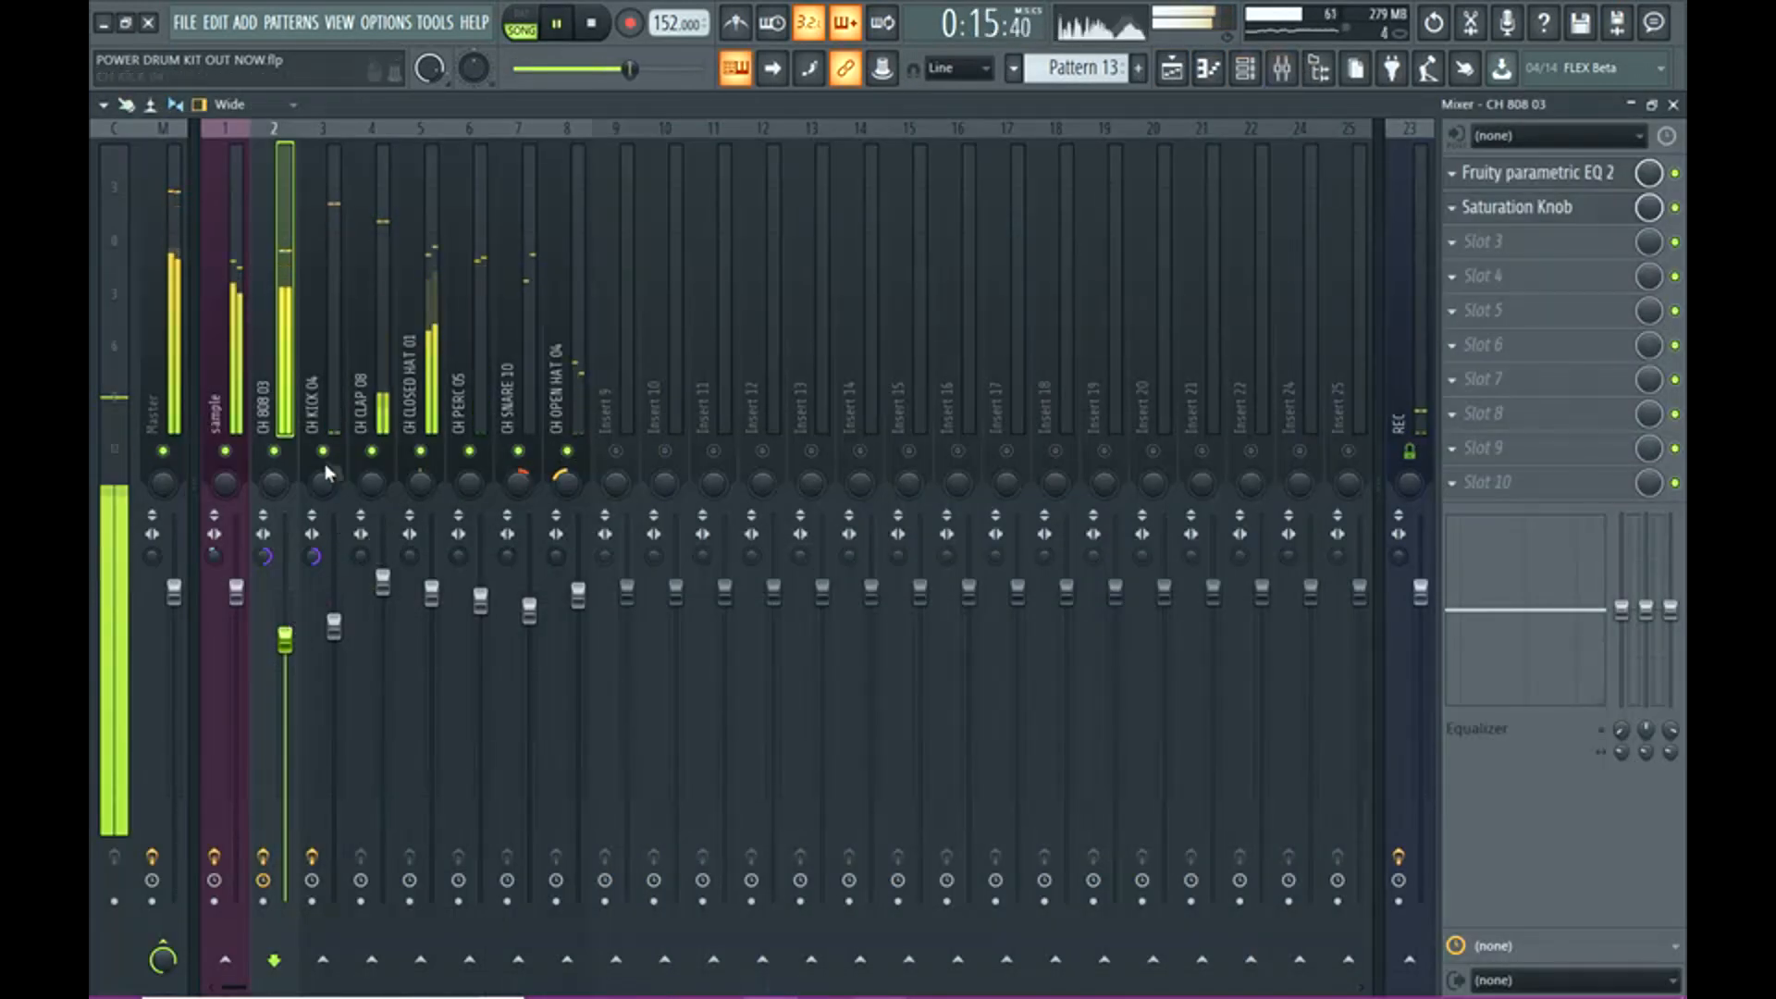
drag(285, 639, 285, 627)
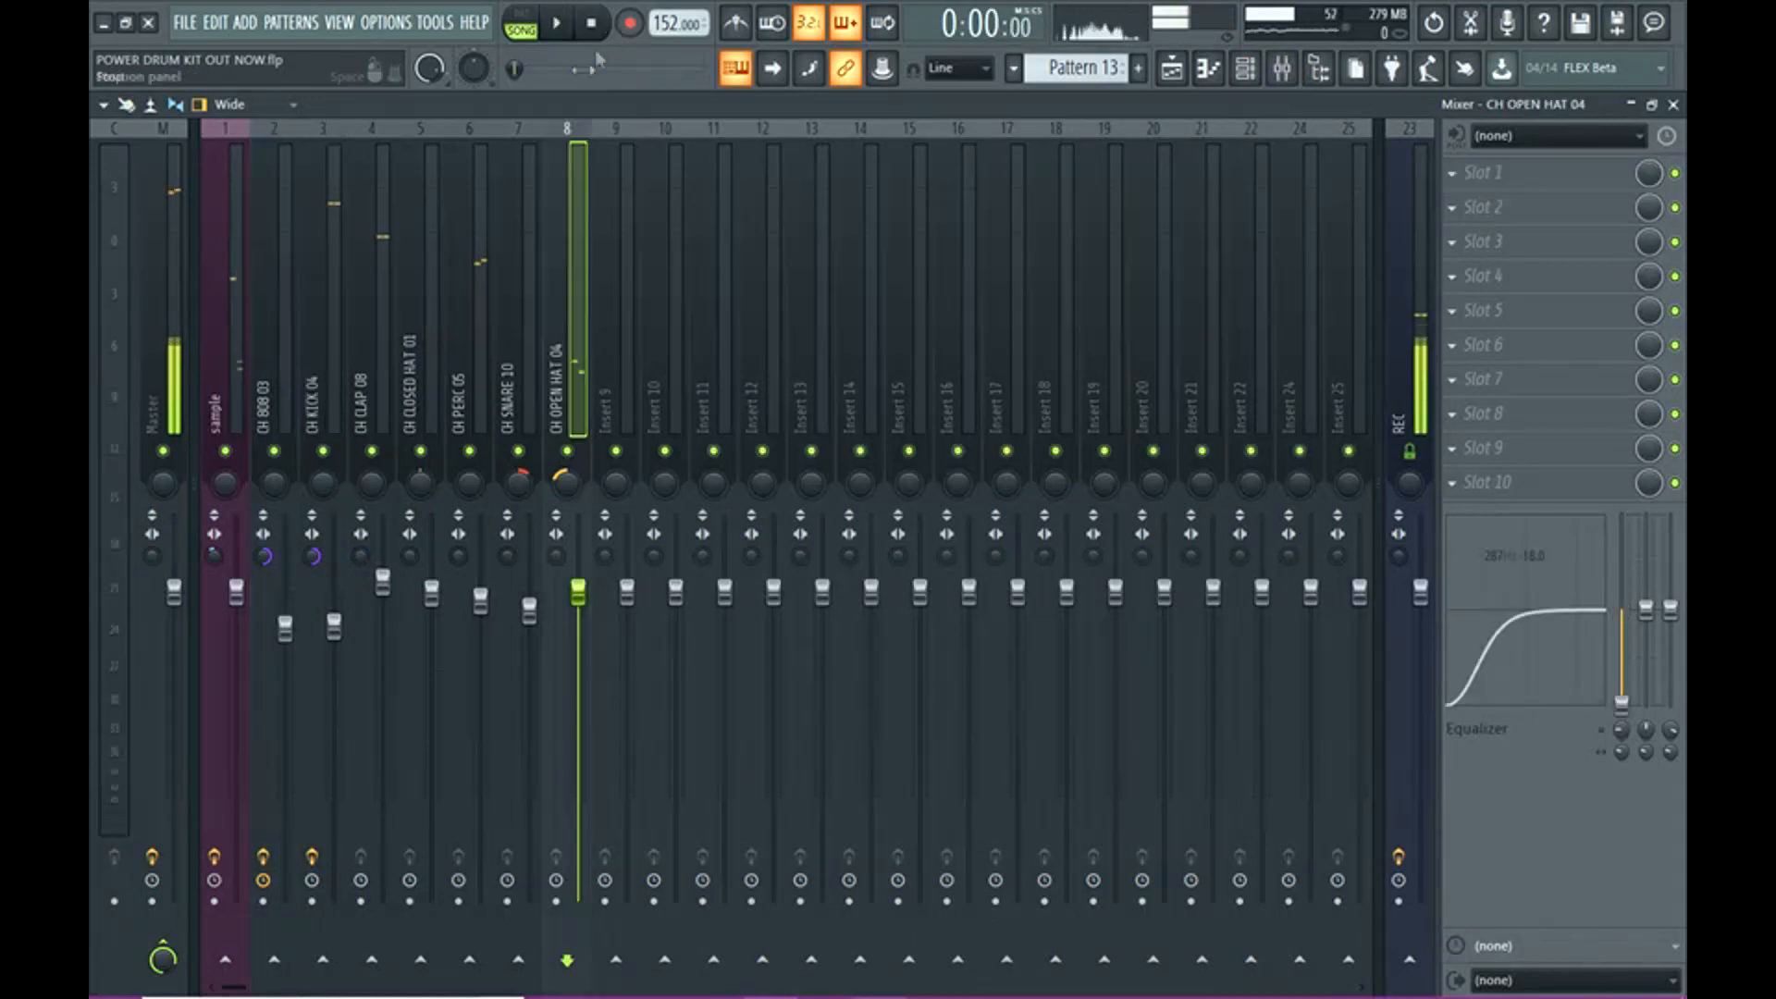
click(148, 592)
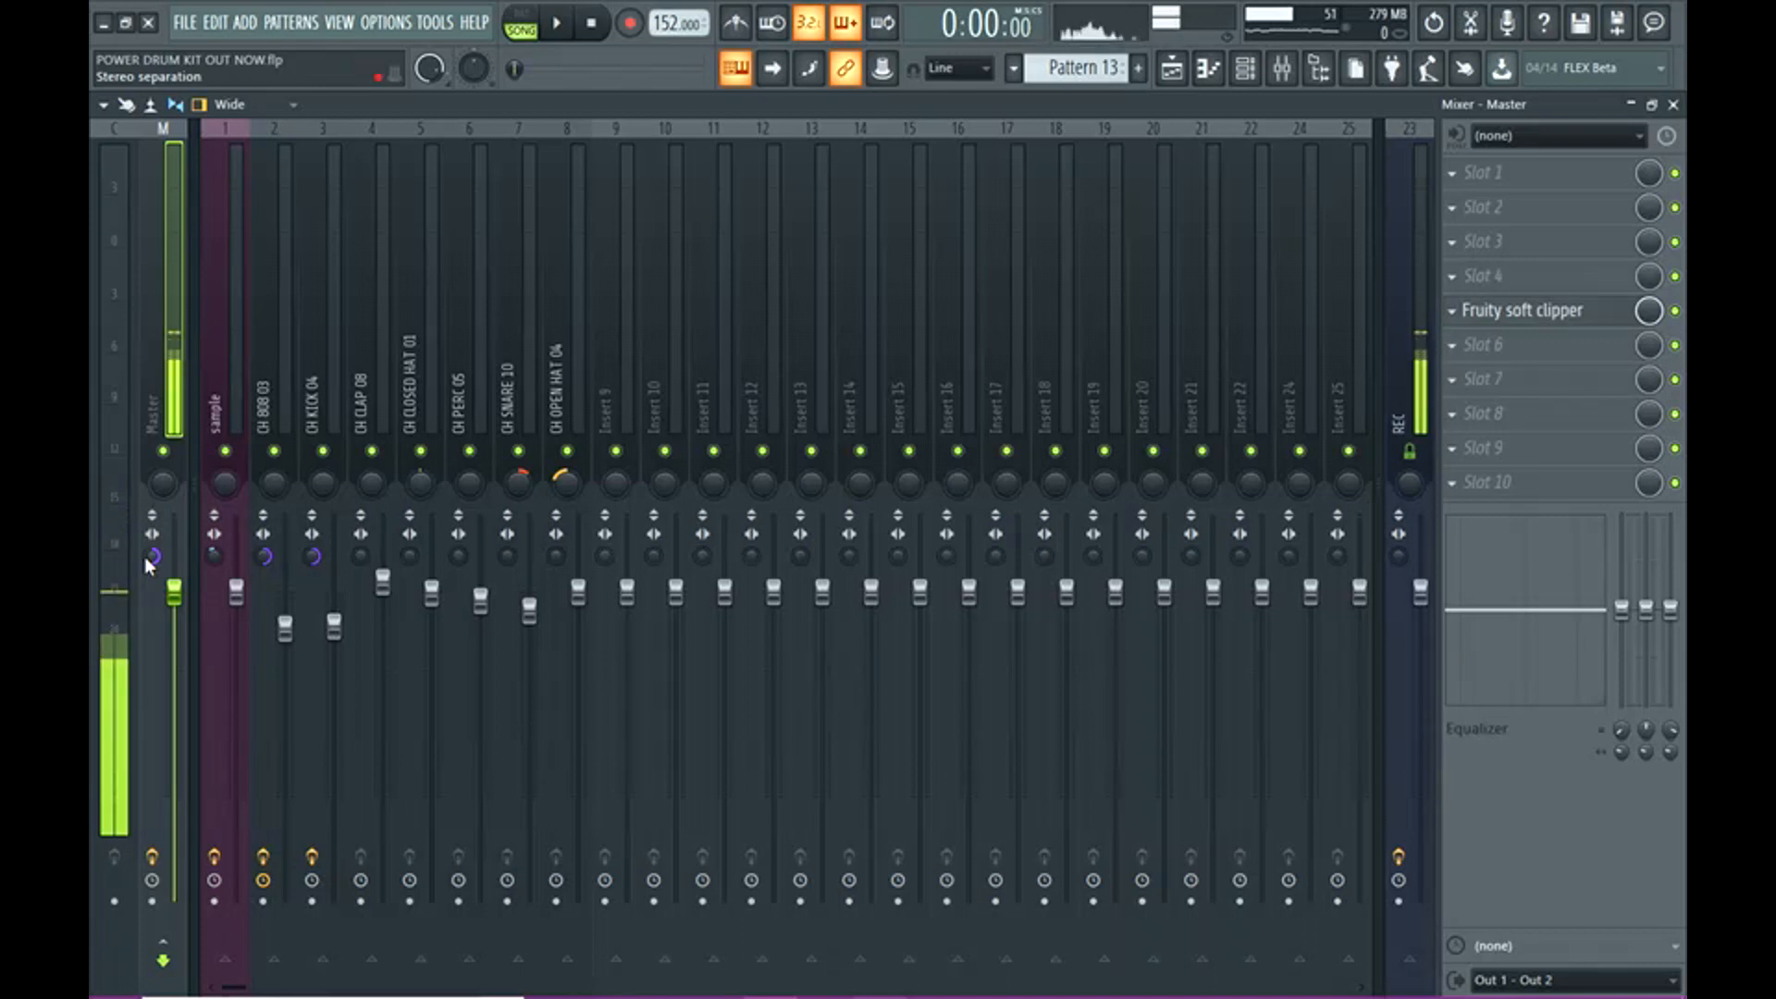
Step: Raise the sample loop fader to +0.5 dB
key(space)
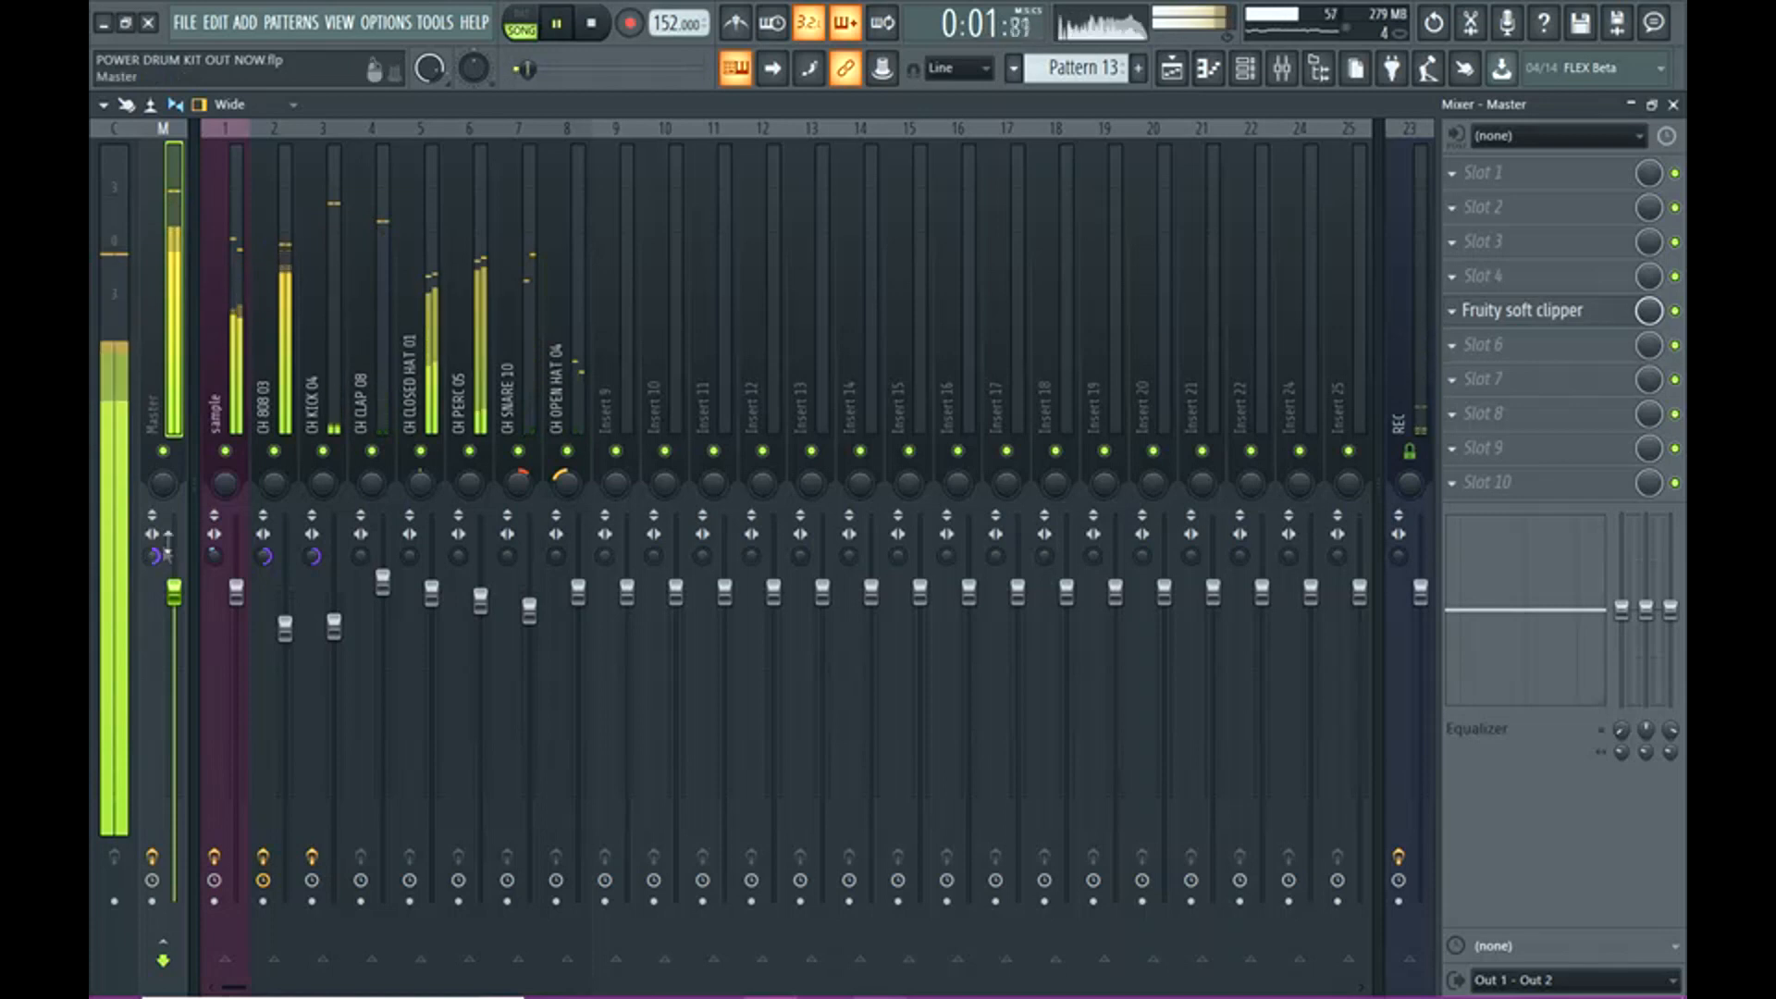
click(218, 390)
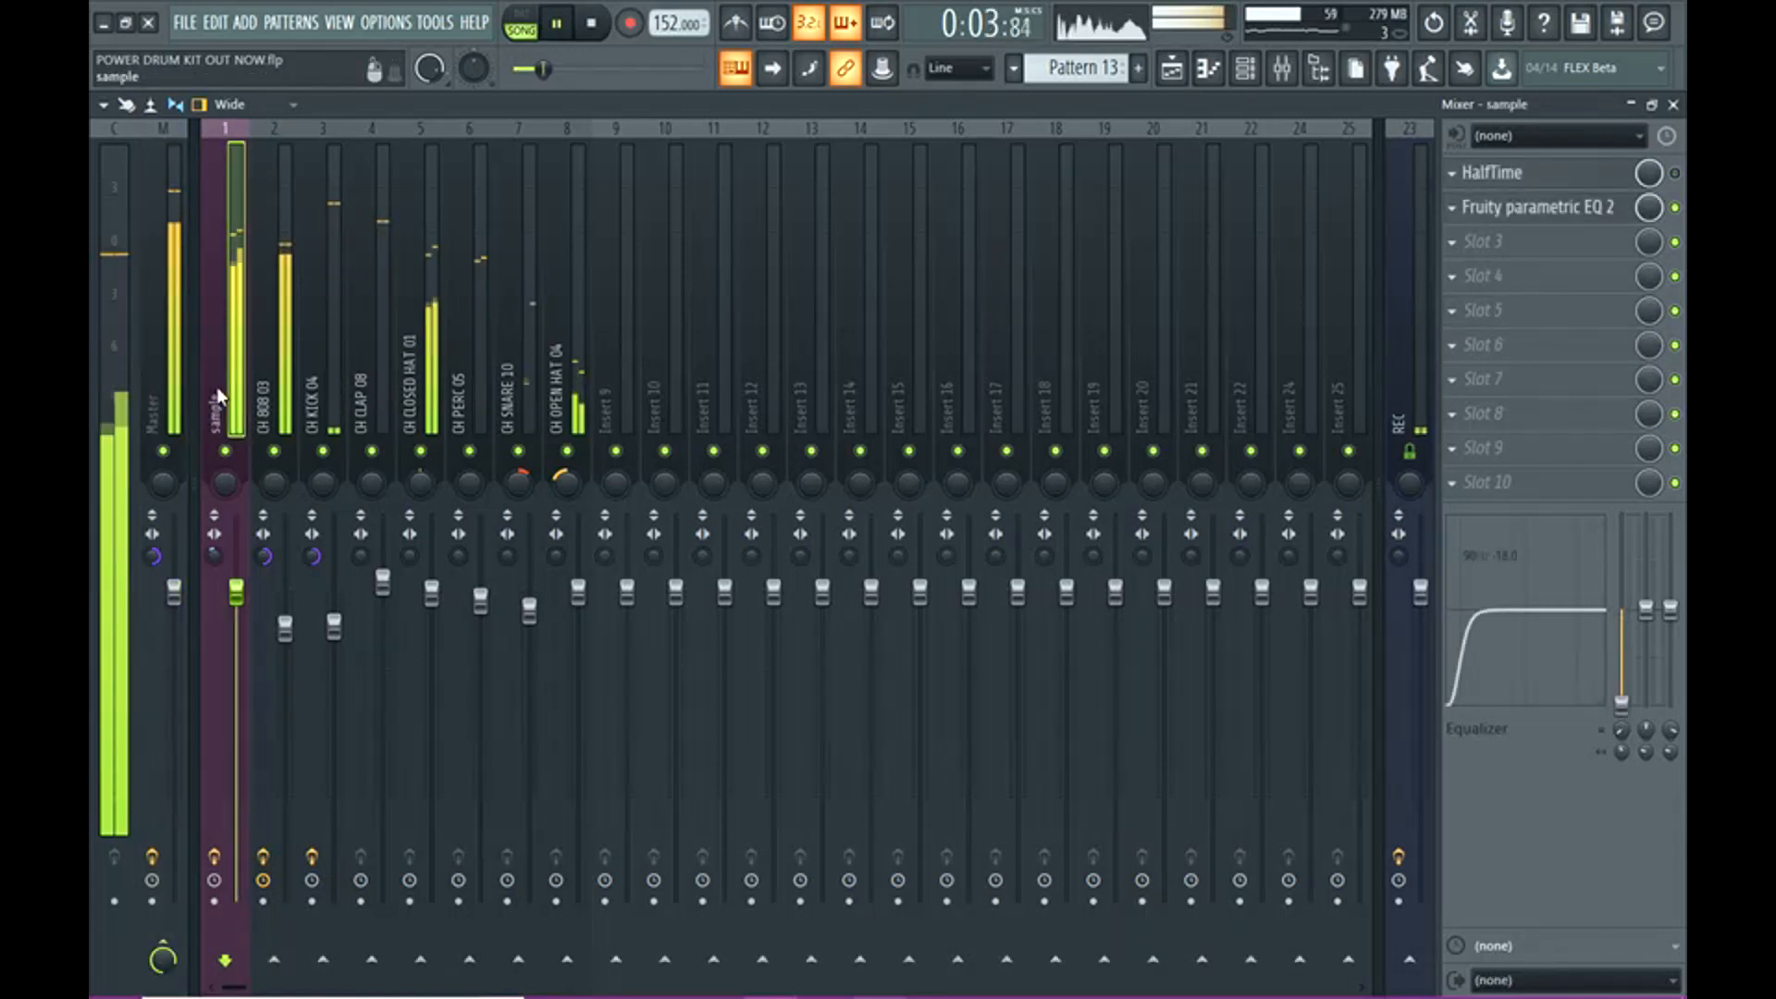
key(space)
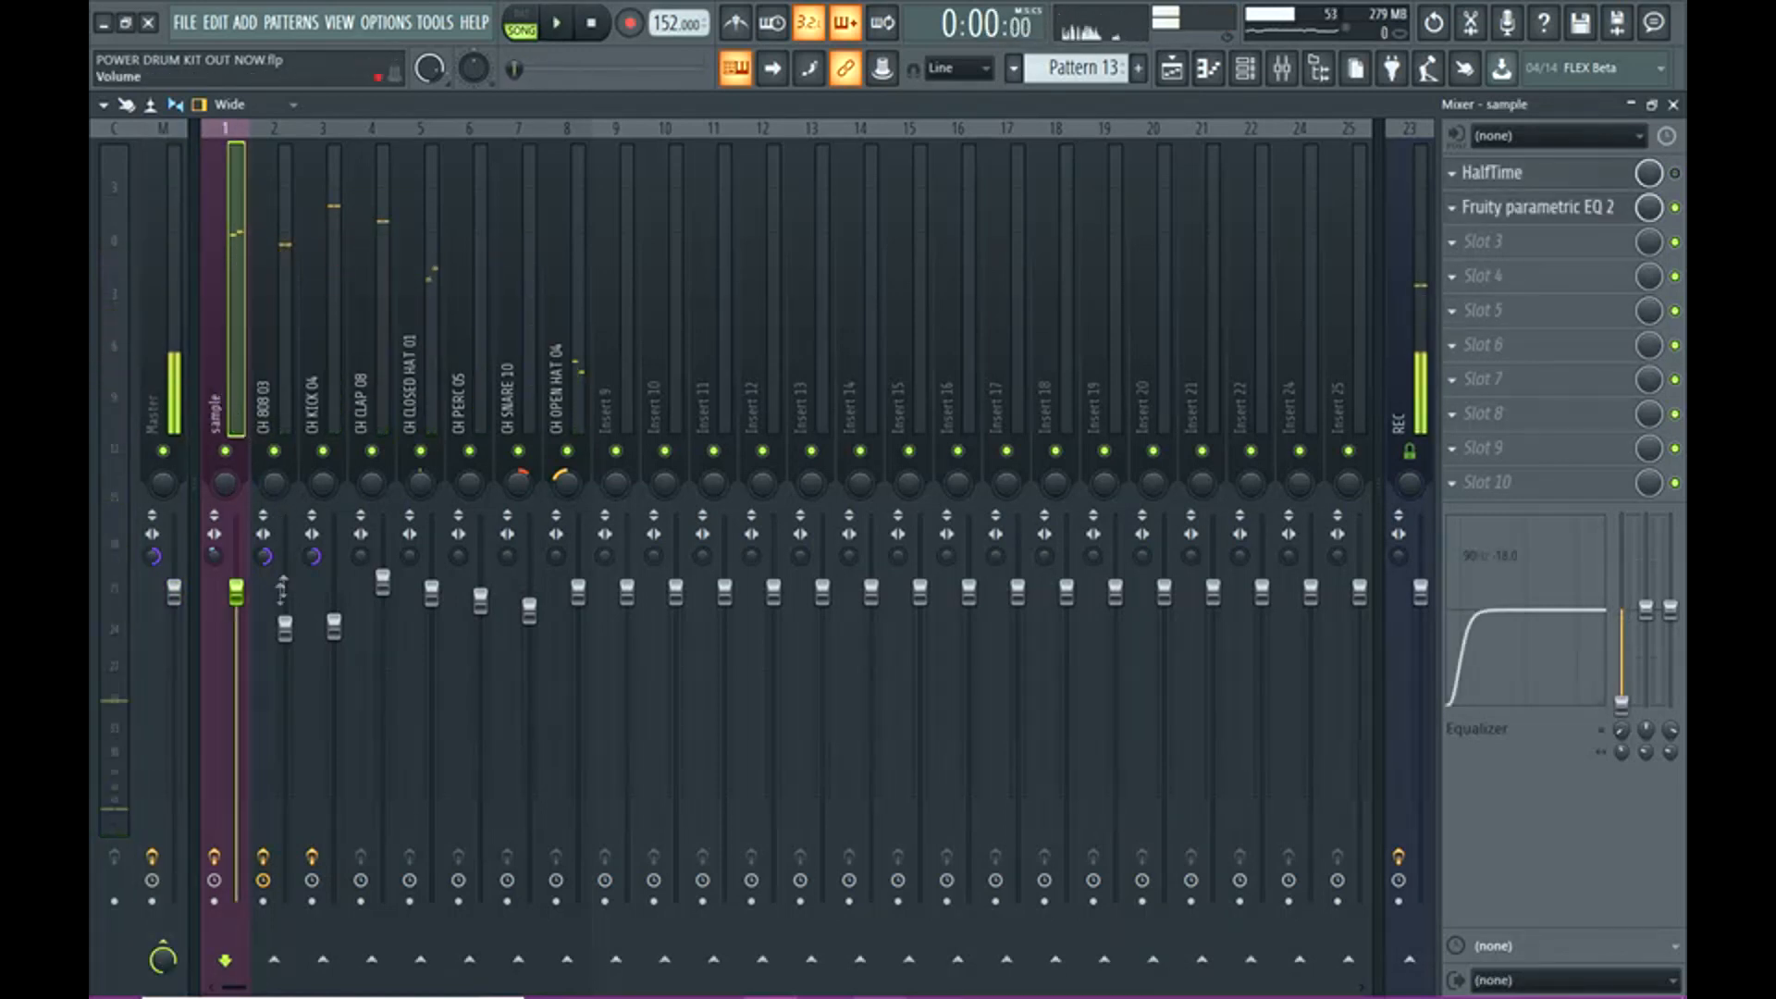
drag(237, 590, 237, 584)
key(space)
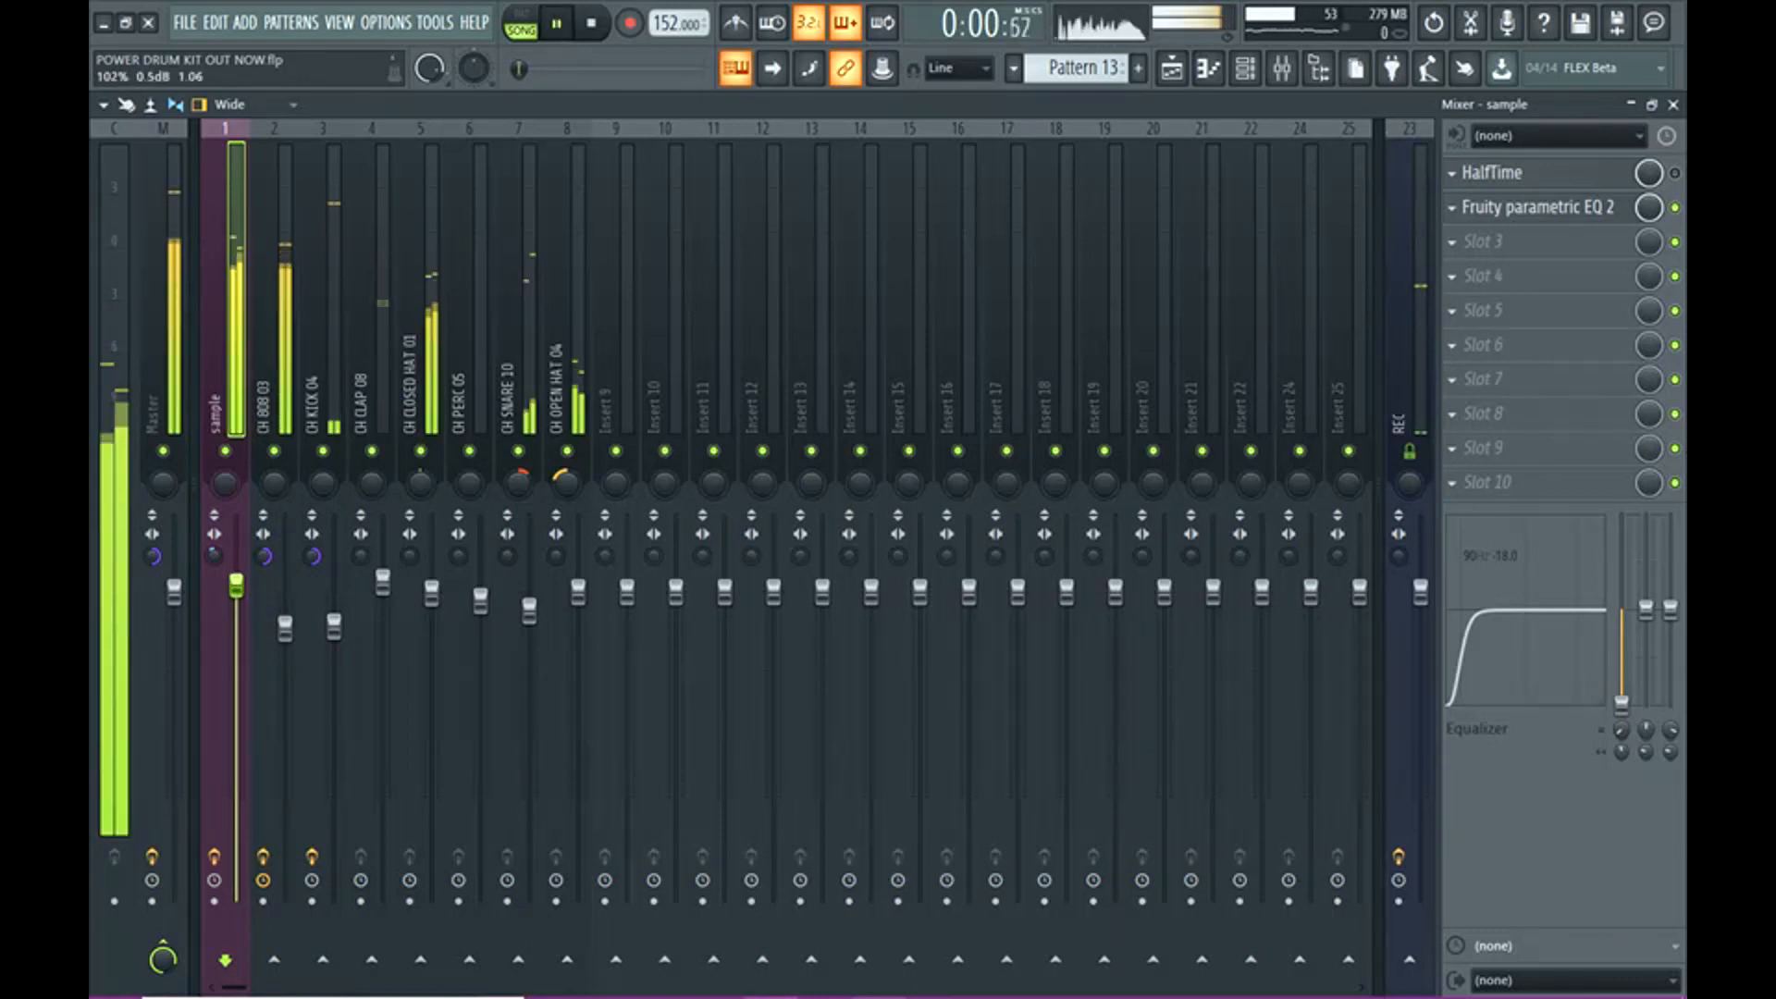
key(space)
Step: Reset the Master stereo separation and open the Fruity soft clipper window, moved off the tracks
right_click(155, 557)
click(176, 574)
key(space)
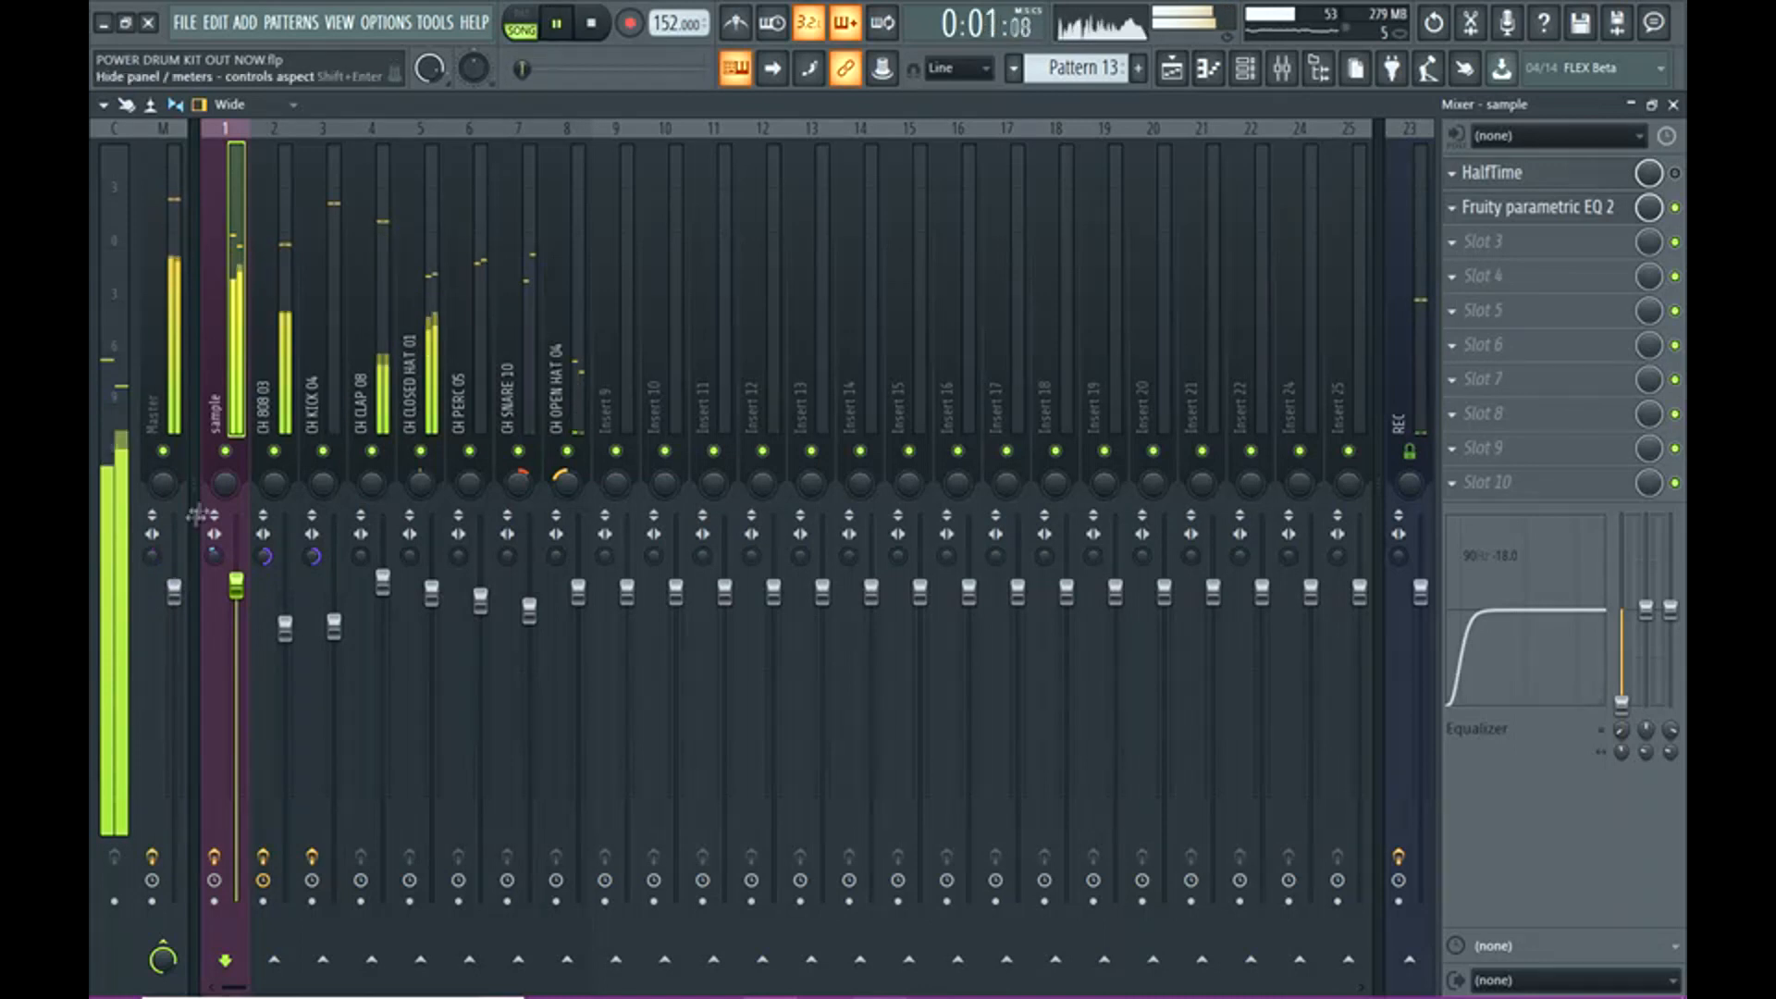
click(287, 625)
key(space)
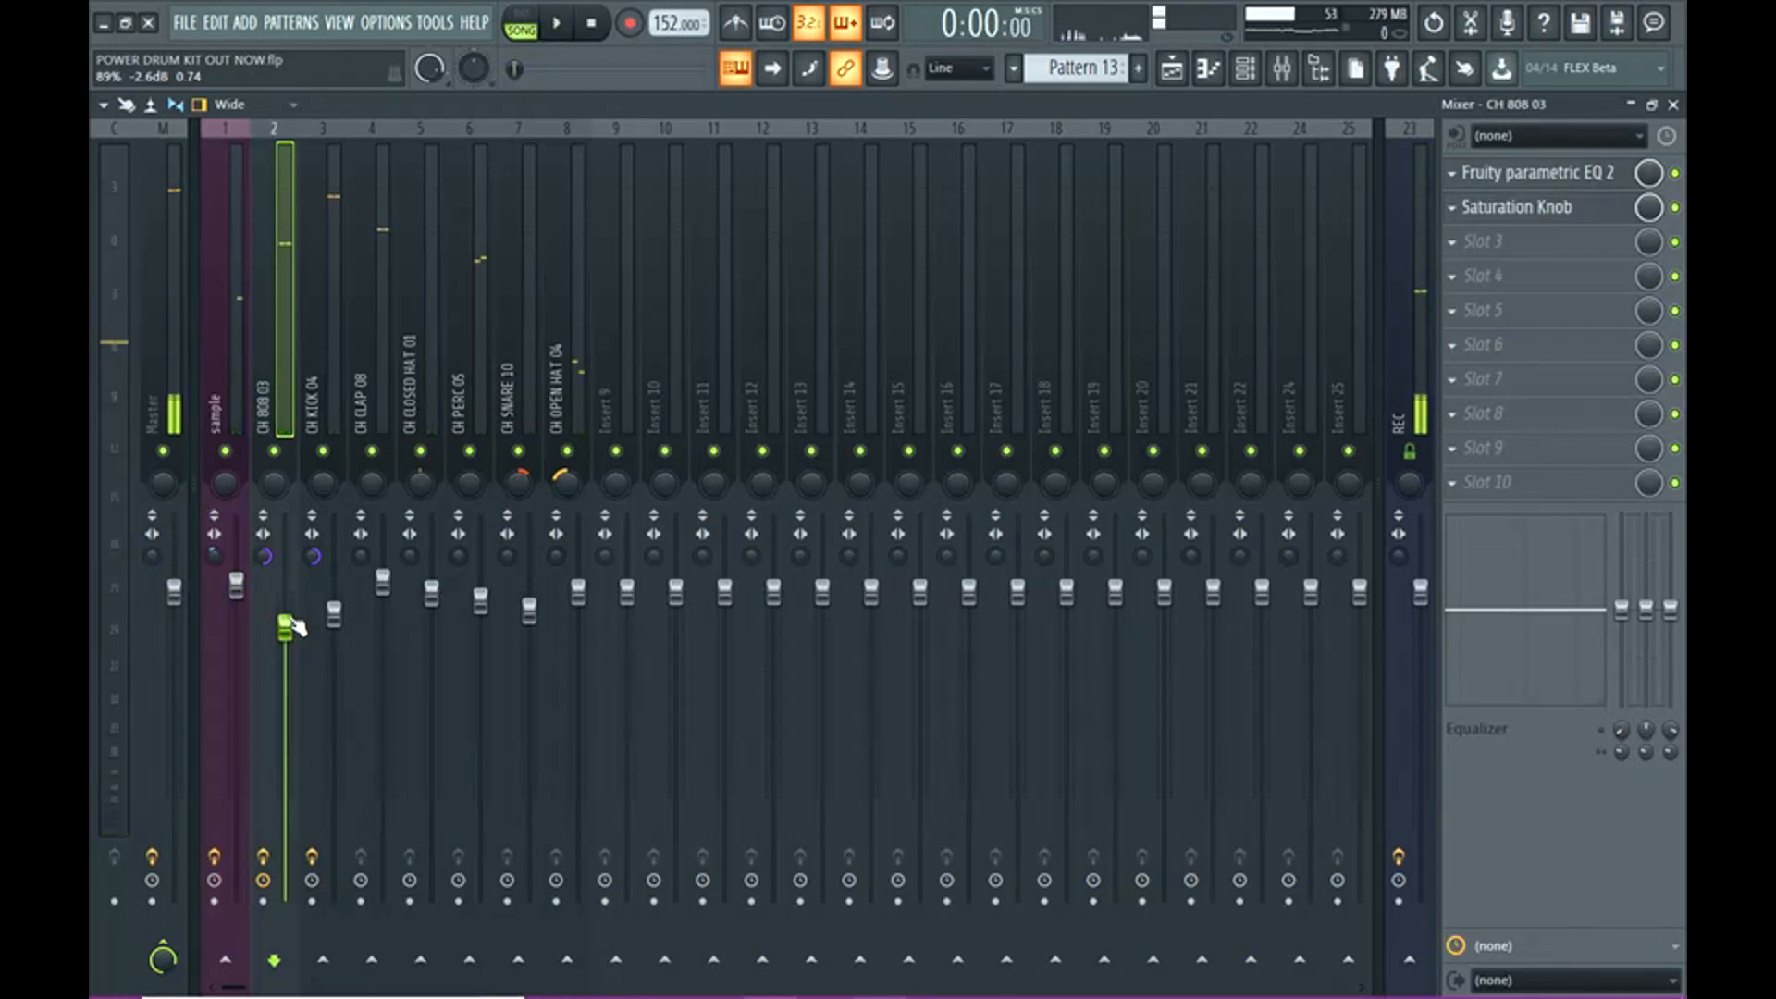
click(174, 301)
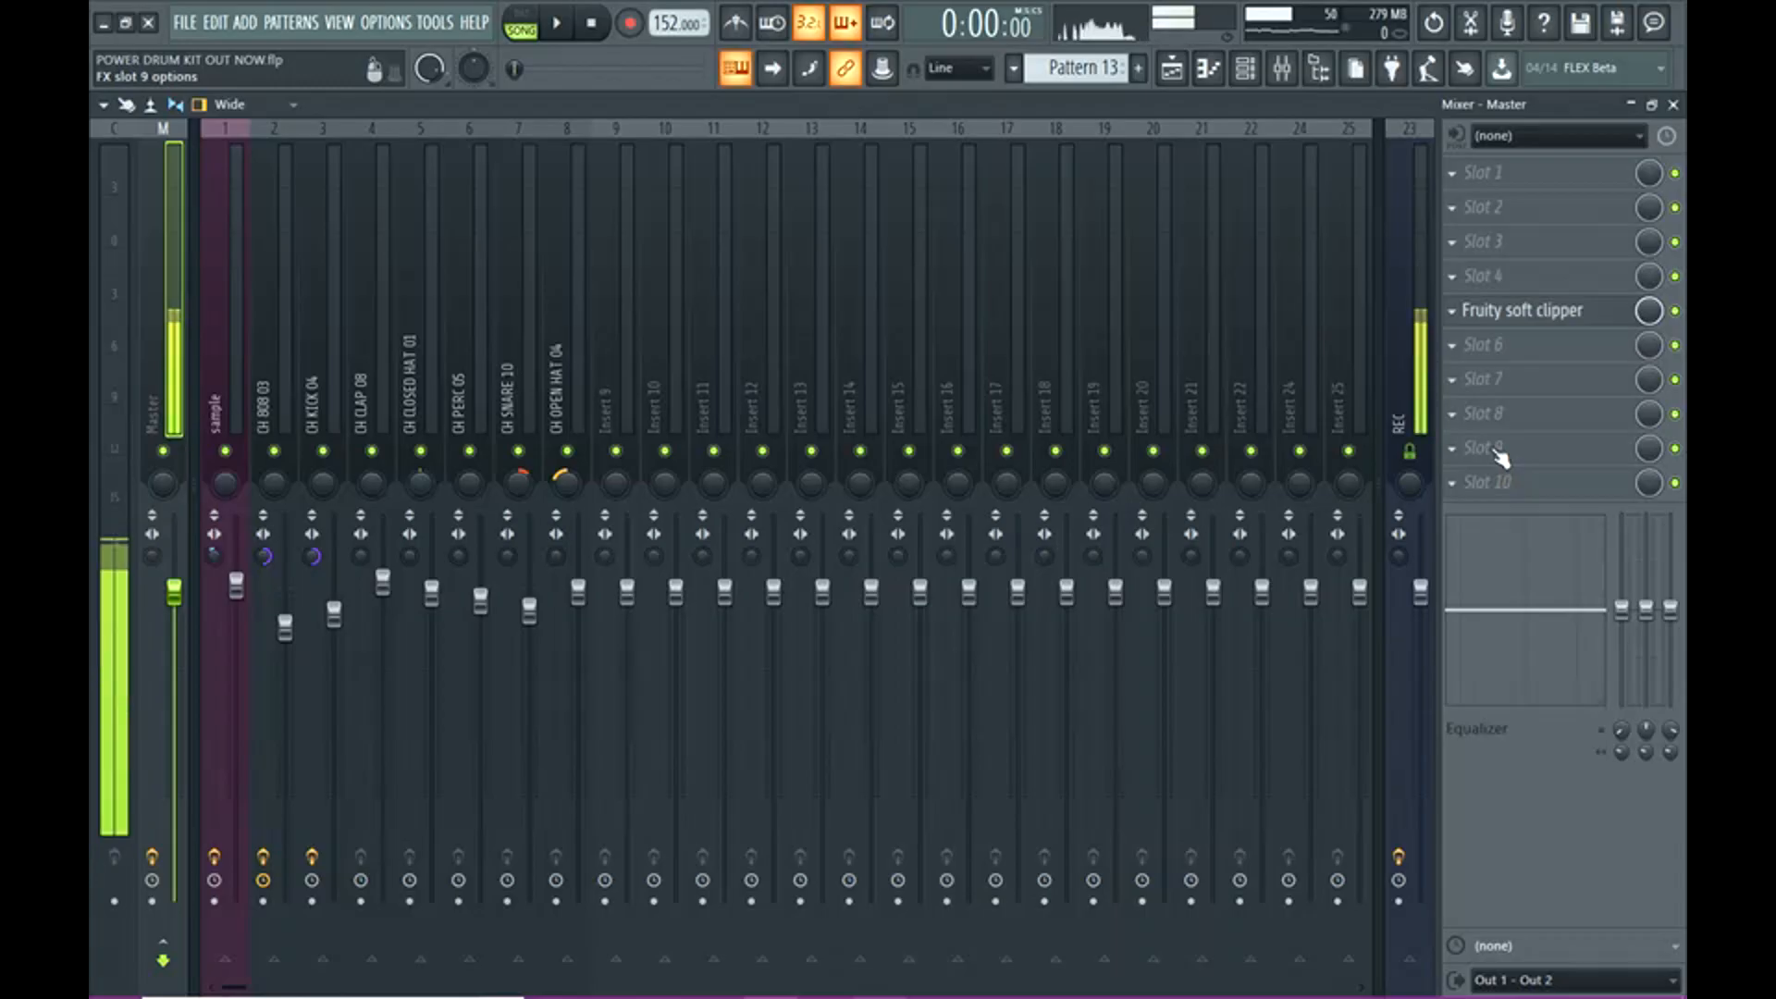
click(1519, 312)
drag(381, 381, 724, 324)
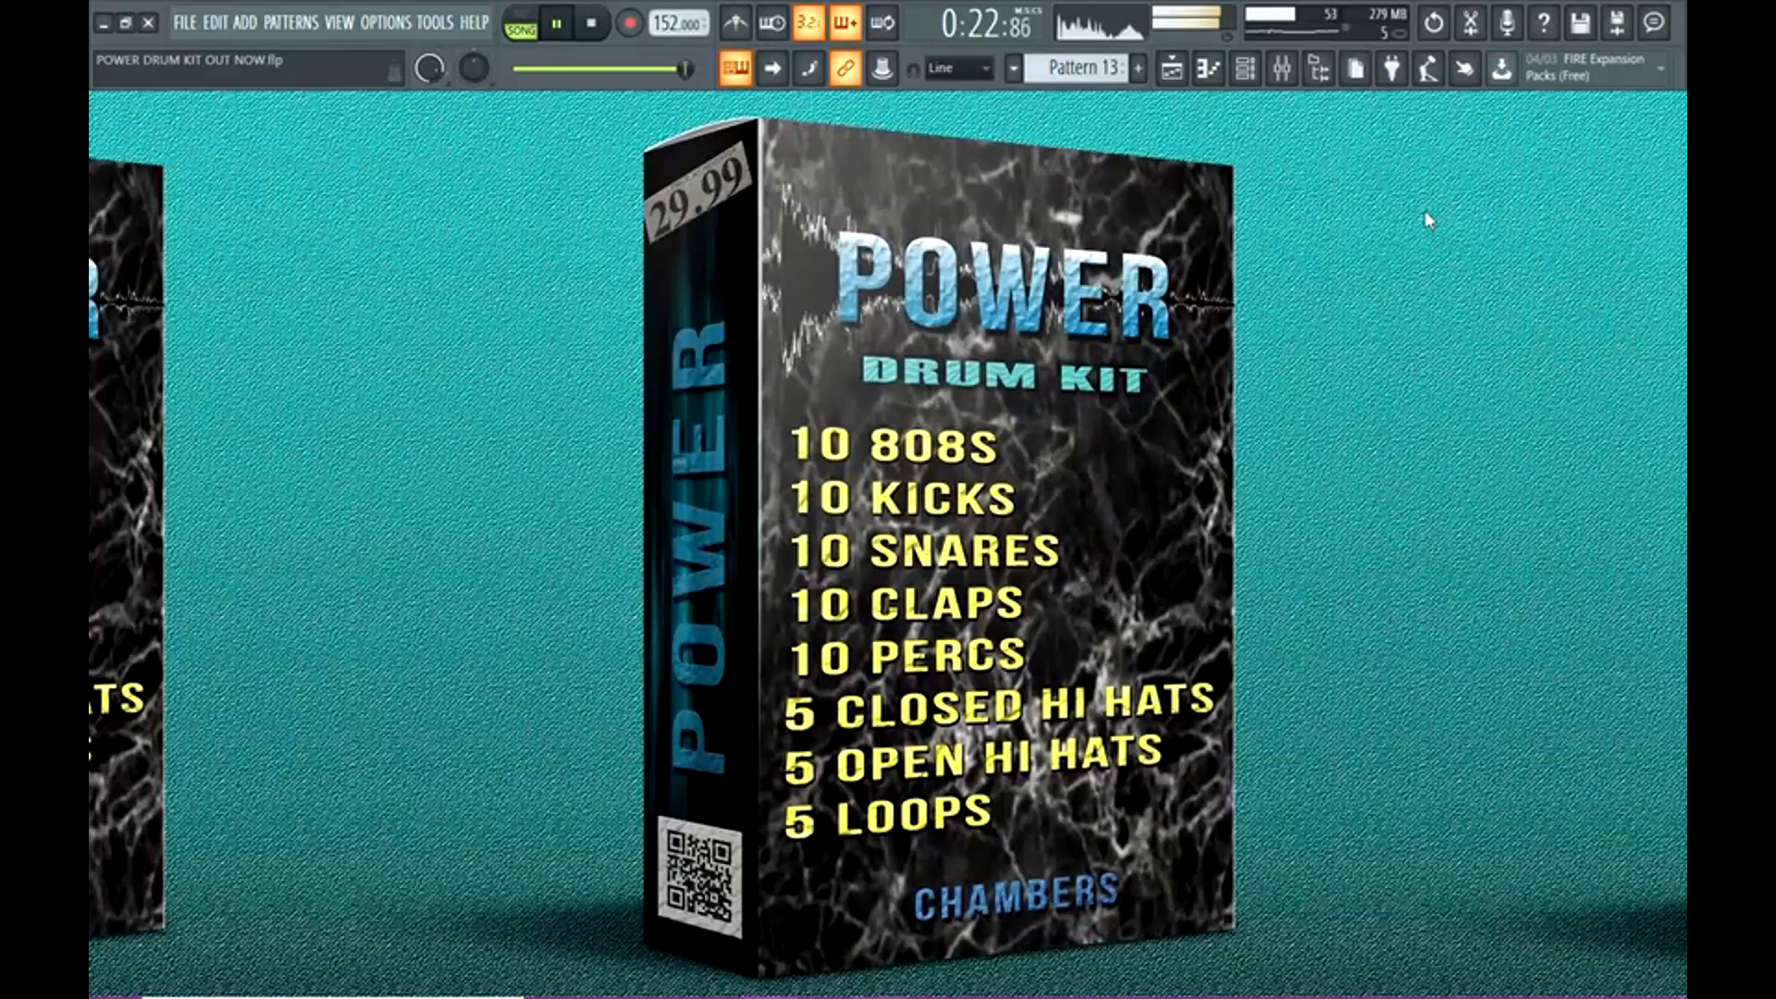
Step: Stop playback of the finished 152 BPM beat
key(space)
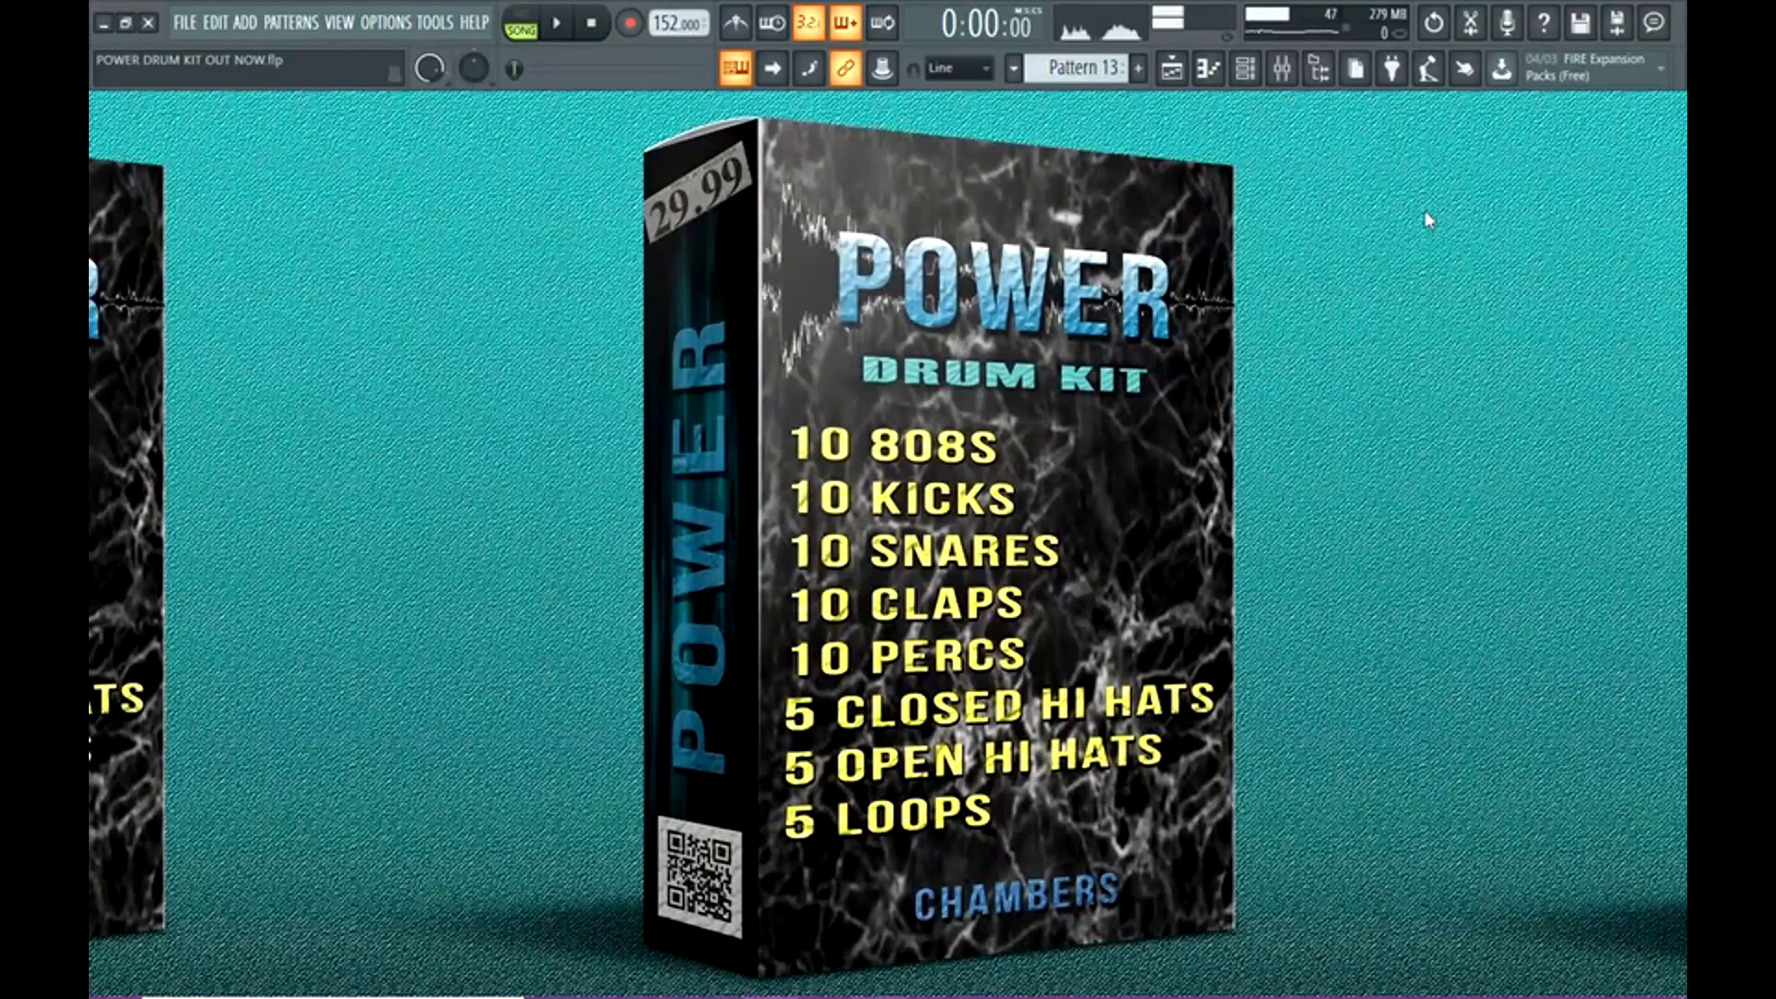